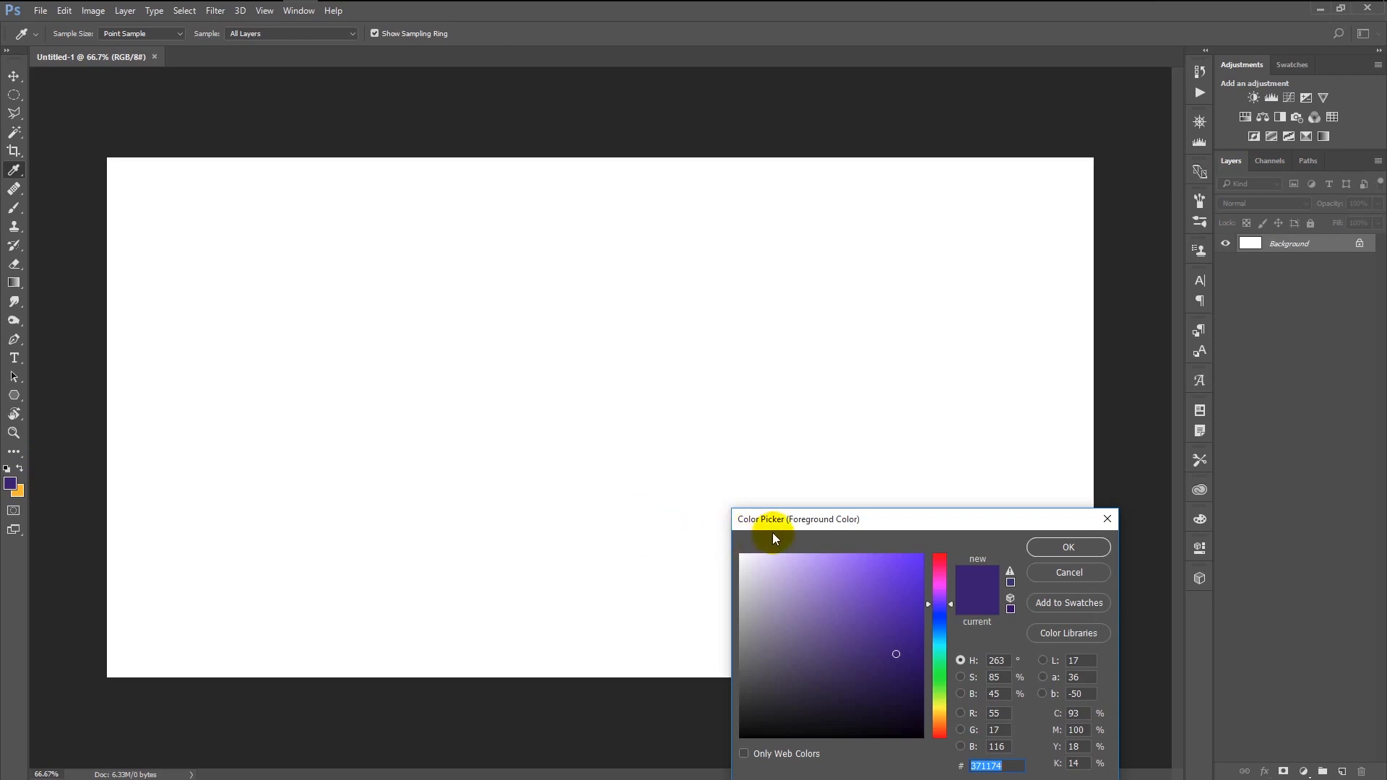
# Set the foreground colour to dark purple #371174 and fill a new layer with it.
pyautogui.moveTo(778, 518); pyautogui.dragTo(762, 277)
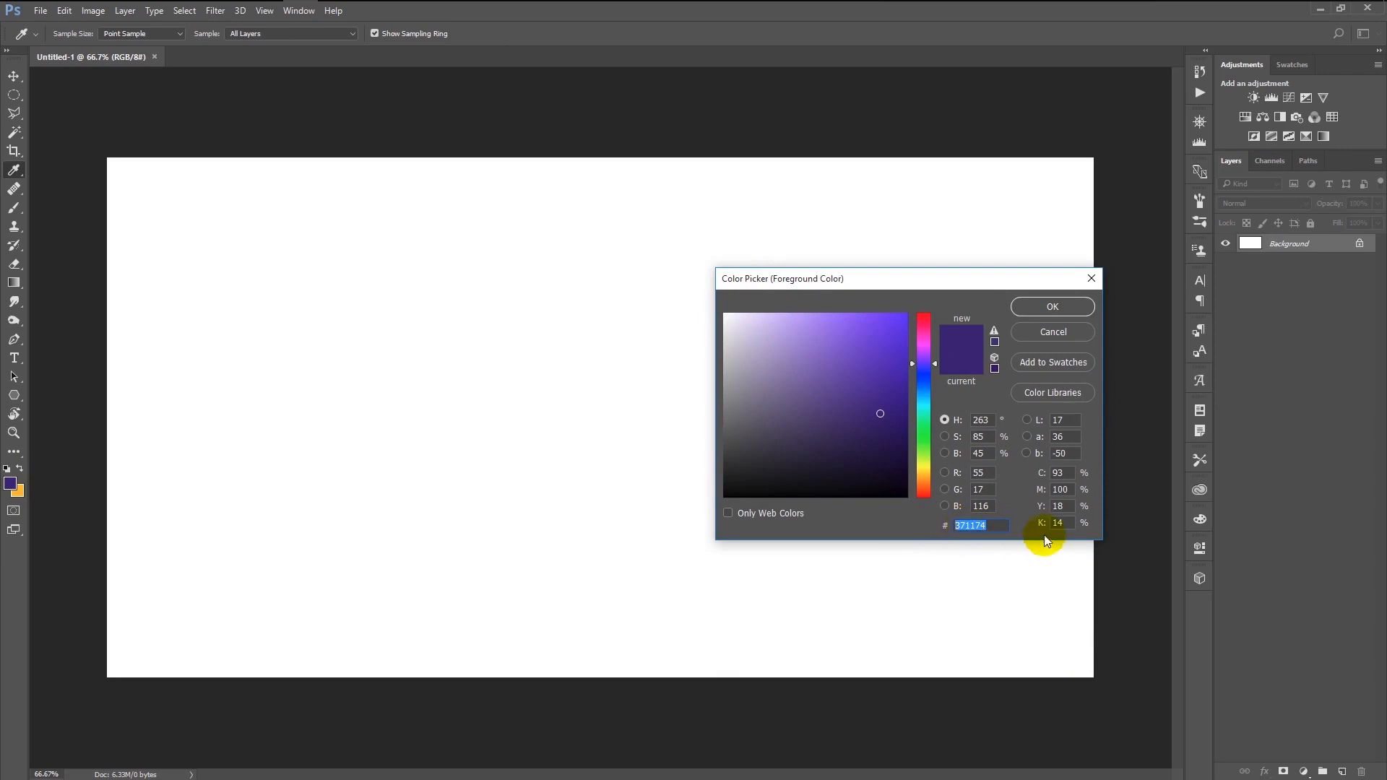
pyautogui.click(1032, 306)
pyautogui.press('m')
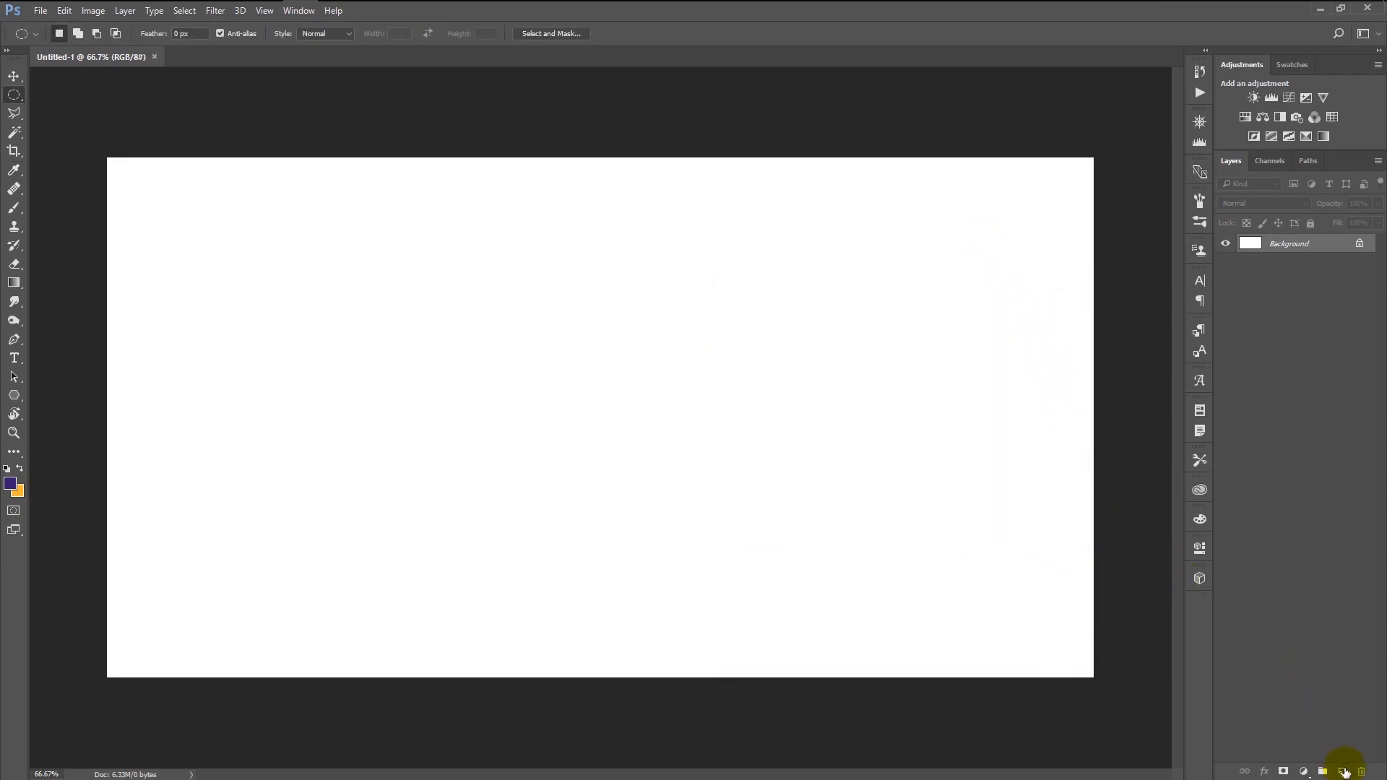
pyautogui.click(1343, 771)
pyautogui.hotkey('alt', 'BackSpace')
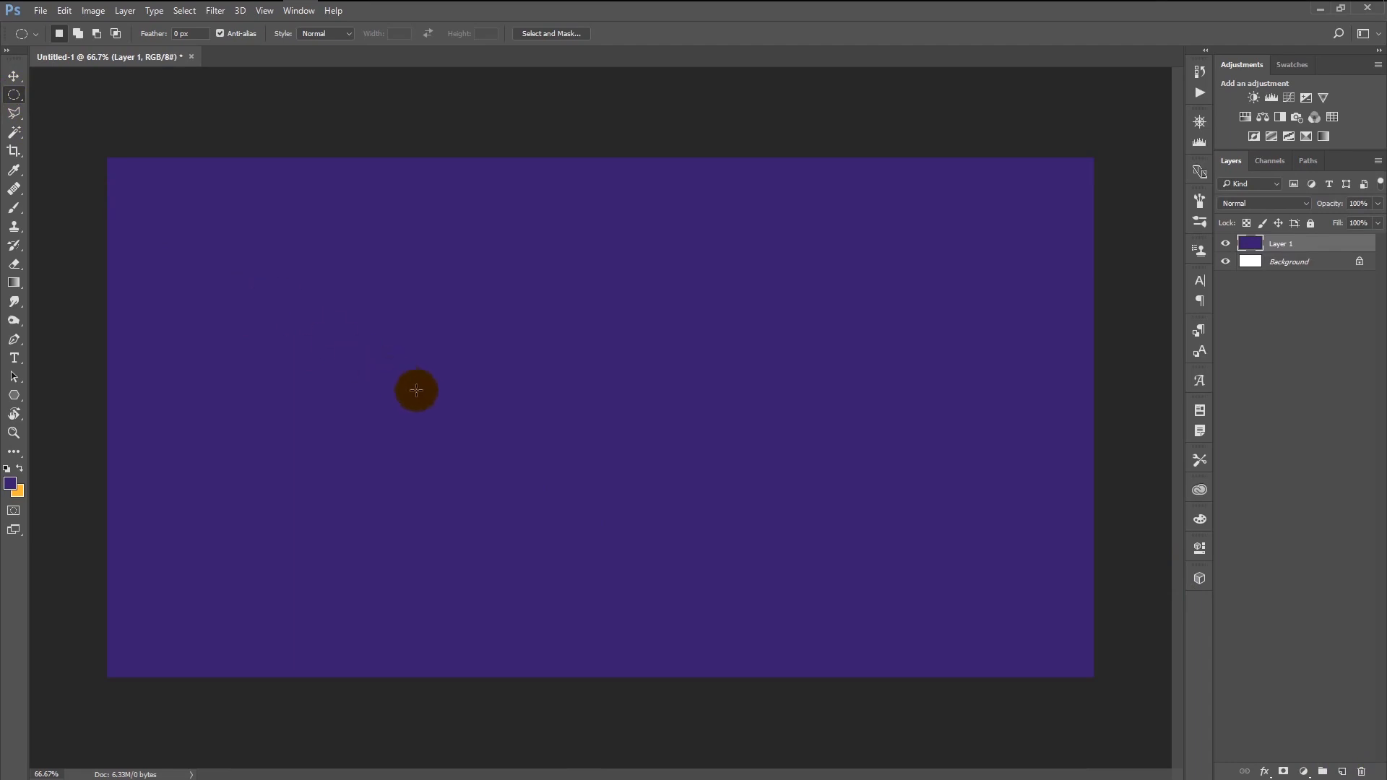
# Make a large circular selection on a new layer, fill it with yellow #ffde00 and deselect it.
pyautogui.moveTo(473, 442); pyautogui.dragTo(638, 635)
pyautogui.click(1342, 771)
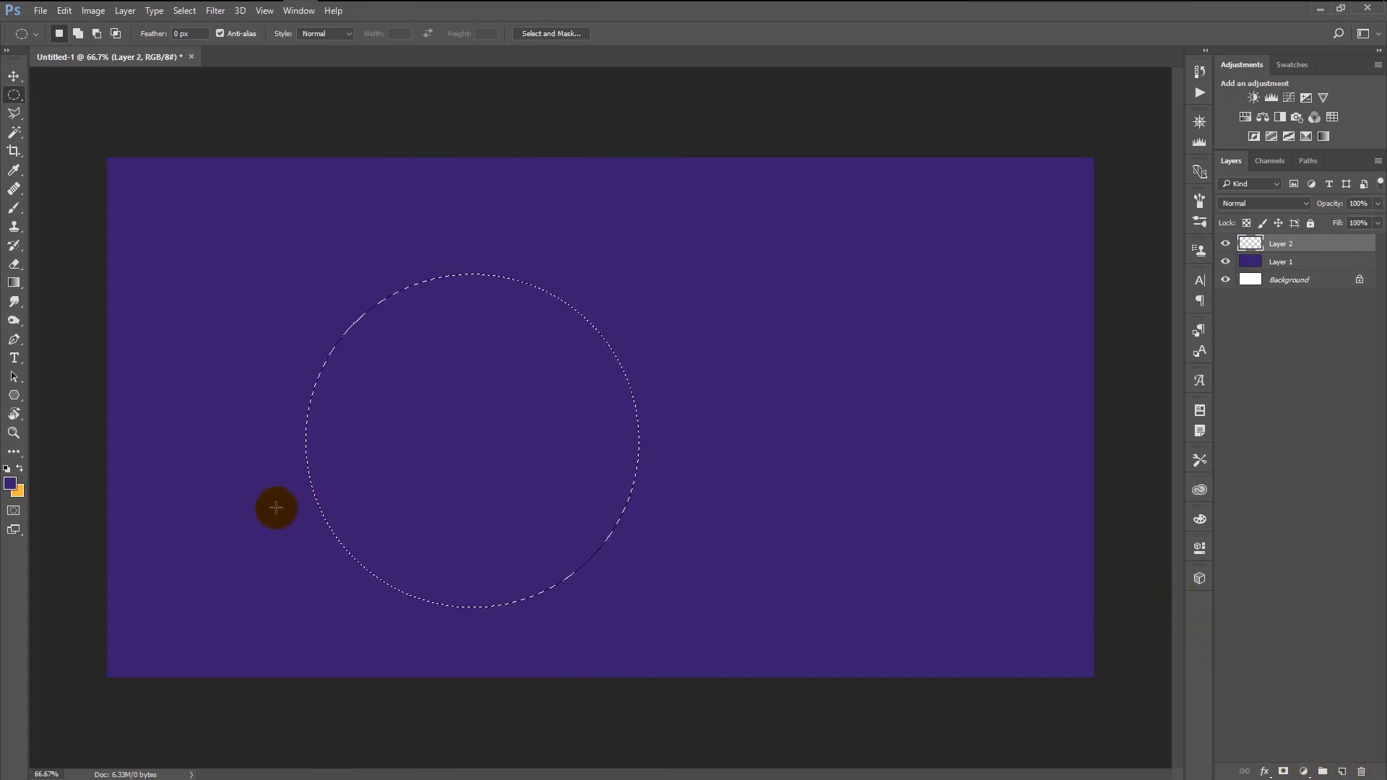
pyautogui.click(19, 469)
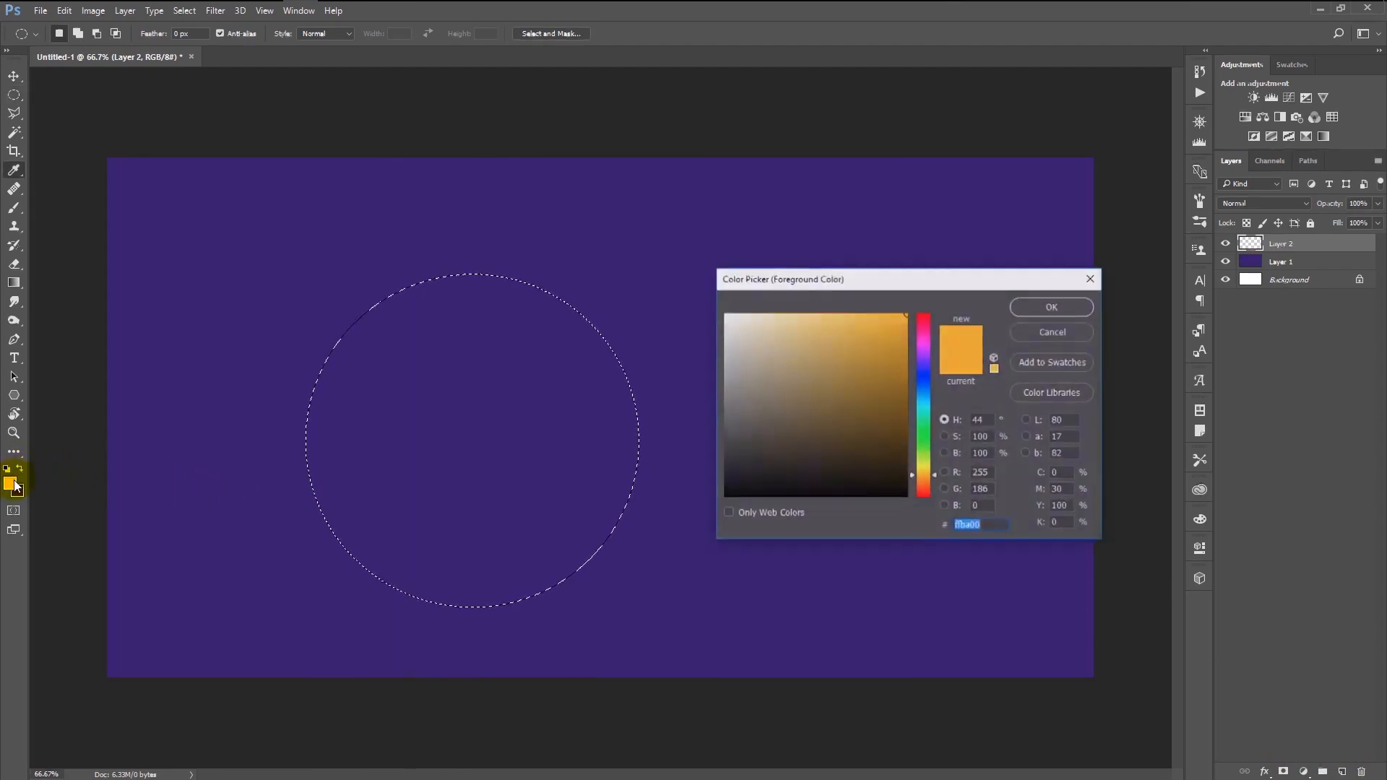
pyautogui.click(11, 482)
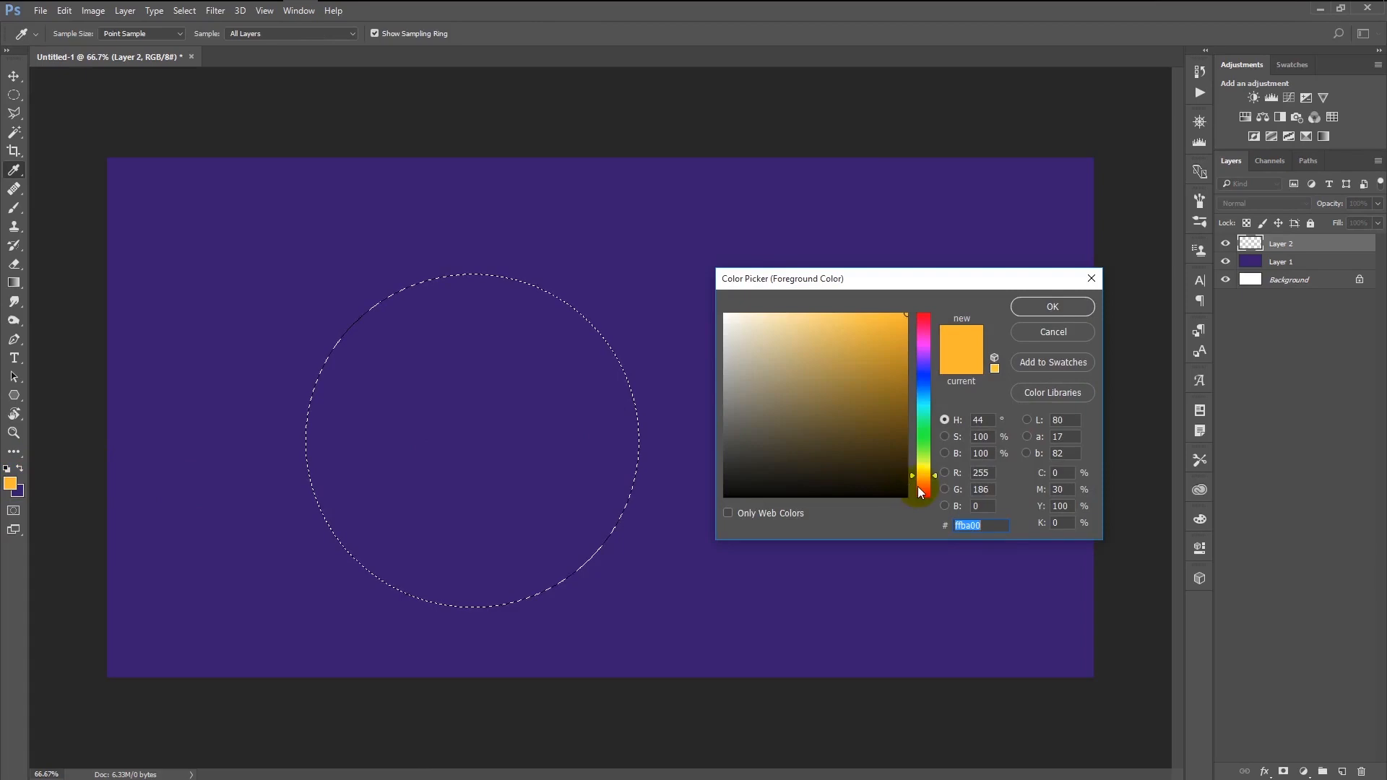
pyautogui.moveTo(924, 477); pyautogui.dragTo(925, 473)
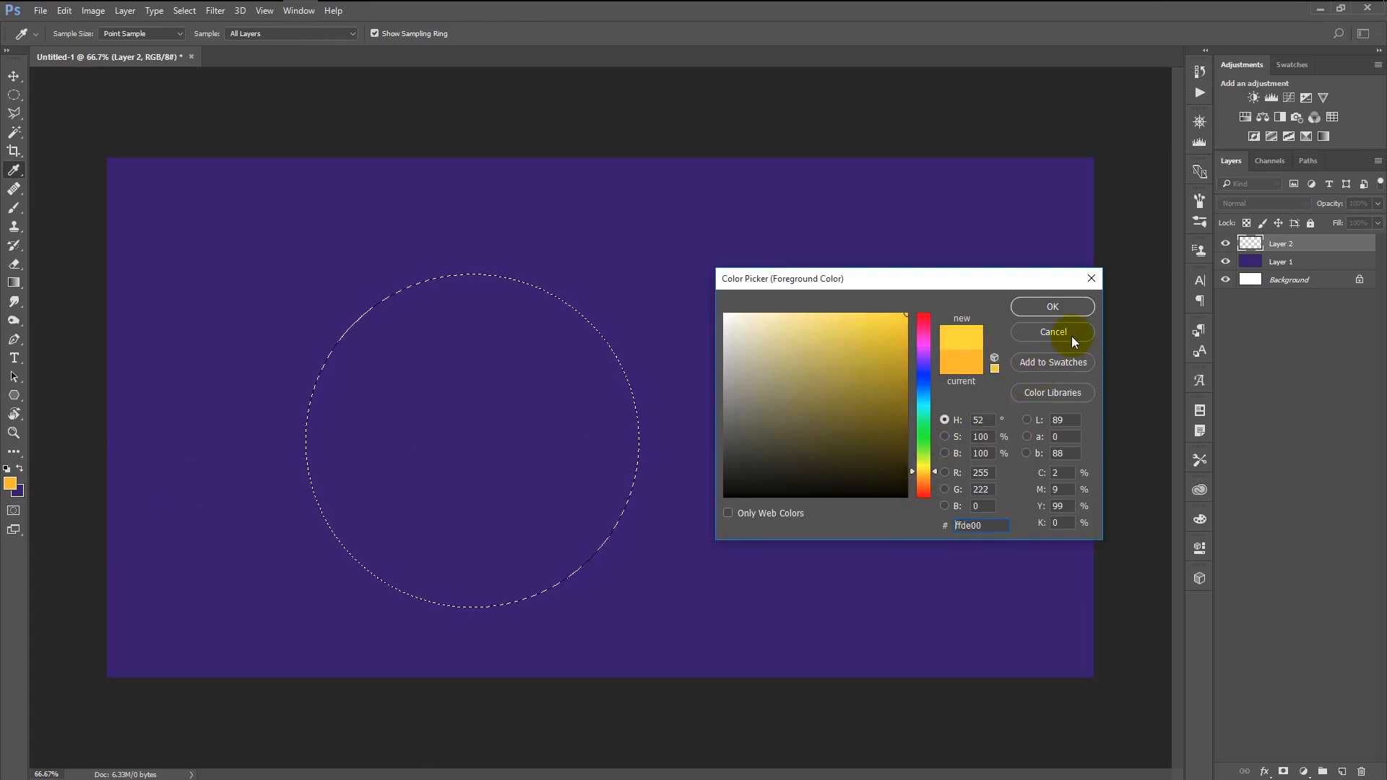
pyautogui.click(1059, 306)
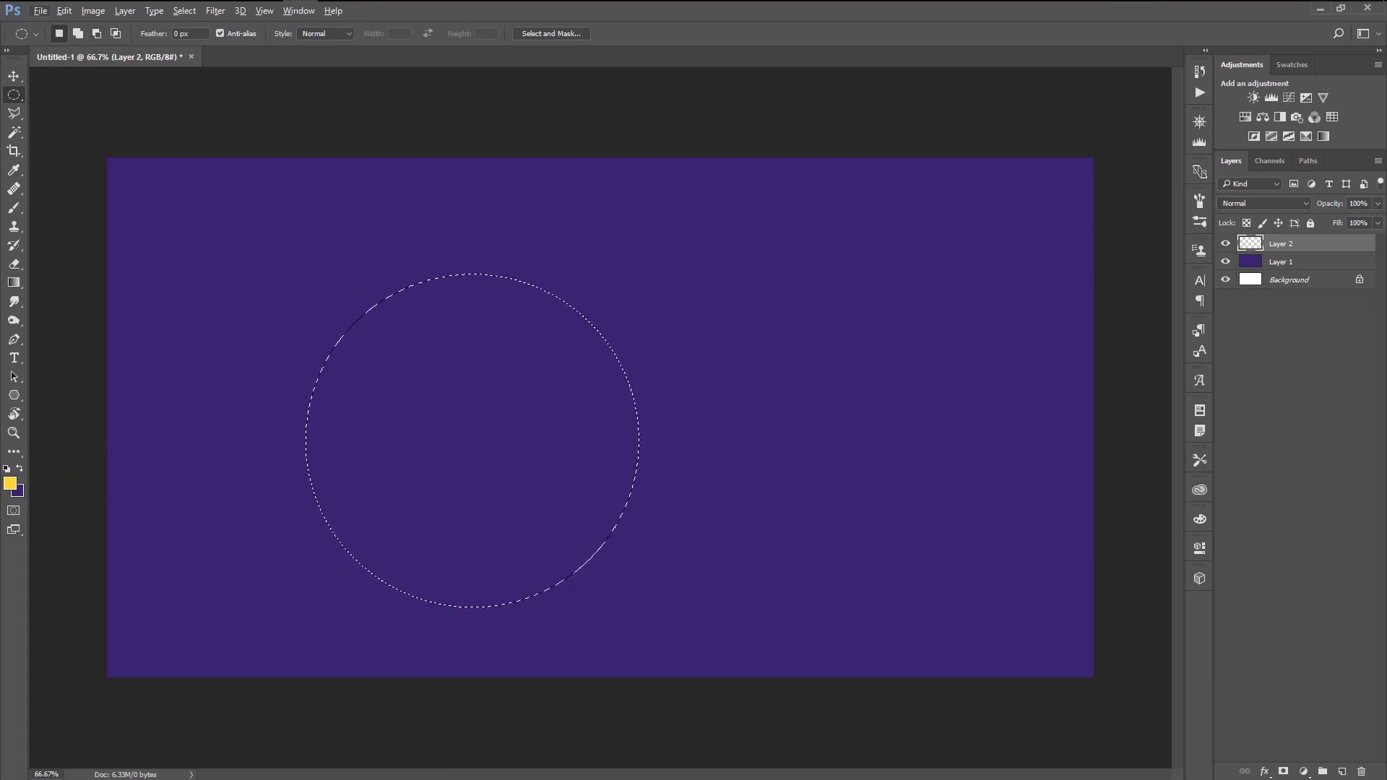
pyautogui.hotkey('alt', 'BackSpace')
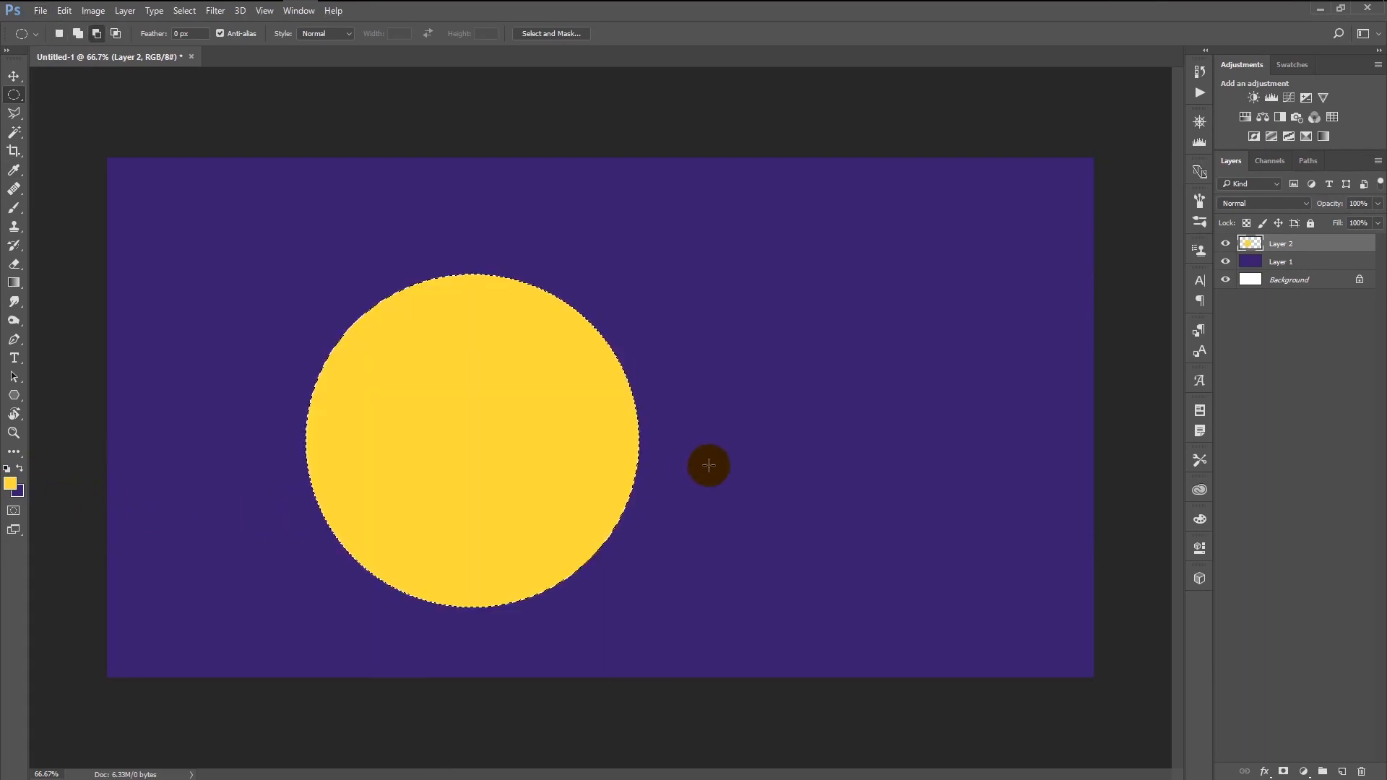
pyautogui.hotkey('ctrl', 'd')
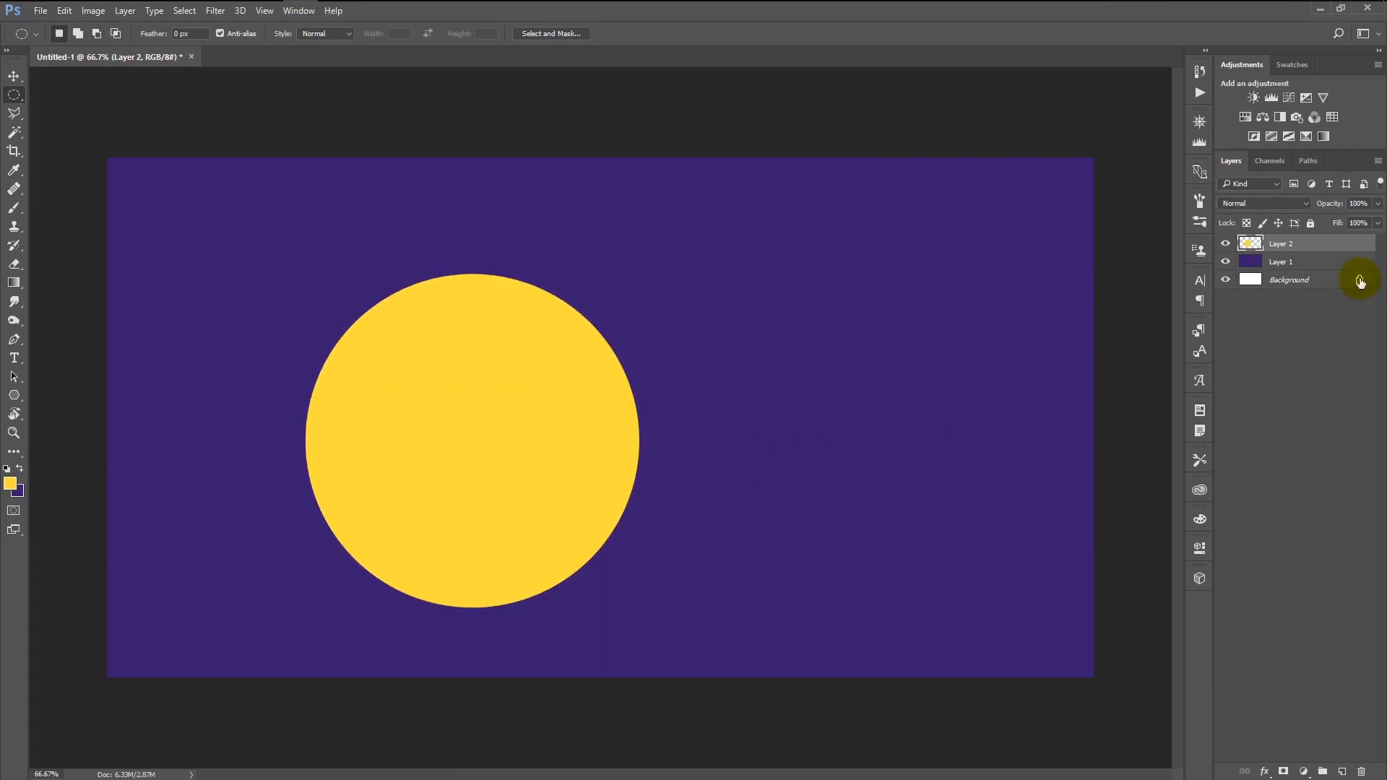
# Add an orange Outer Glow to the yellow circle's layer with 100% opacity, 38 px size and 19% range.
pyautogui.doubleClick(1356, 244)
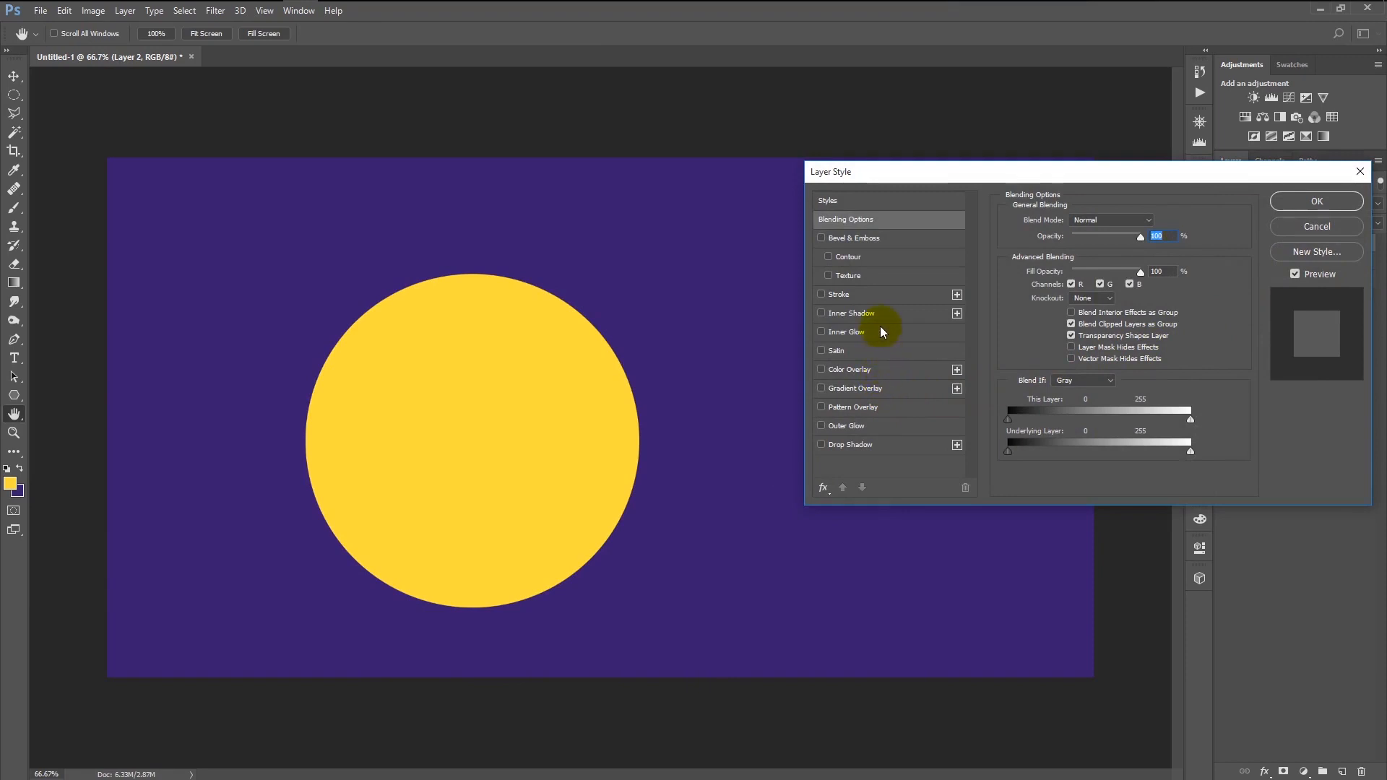
pyautogui.click(885, 425)
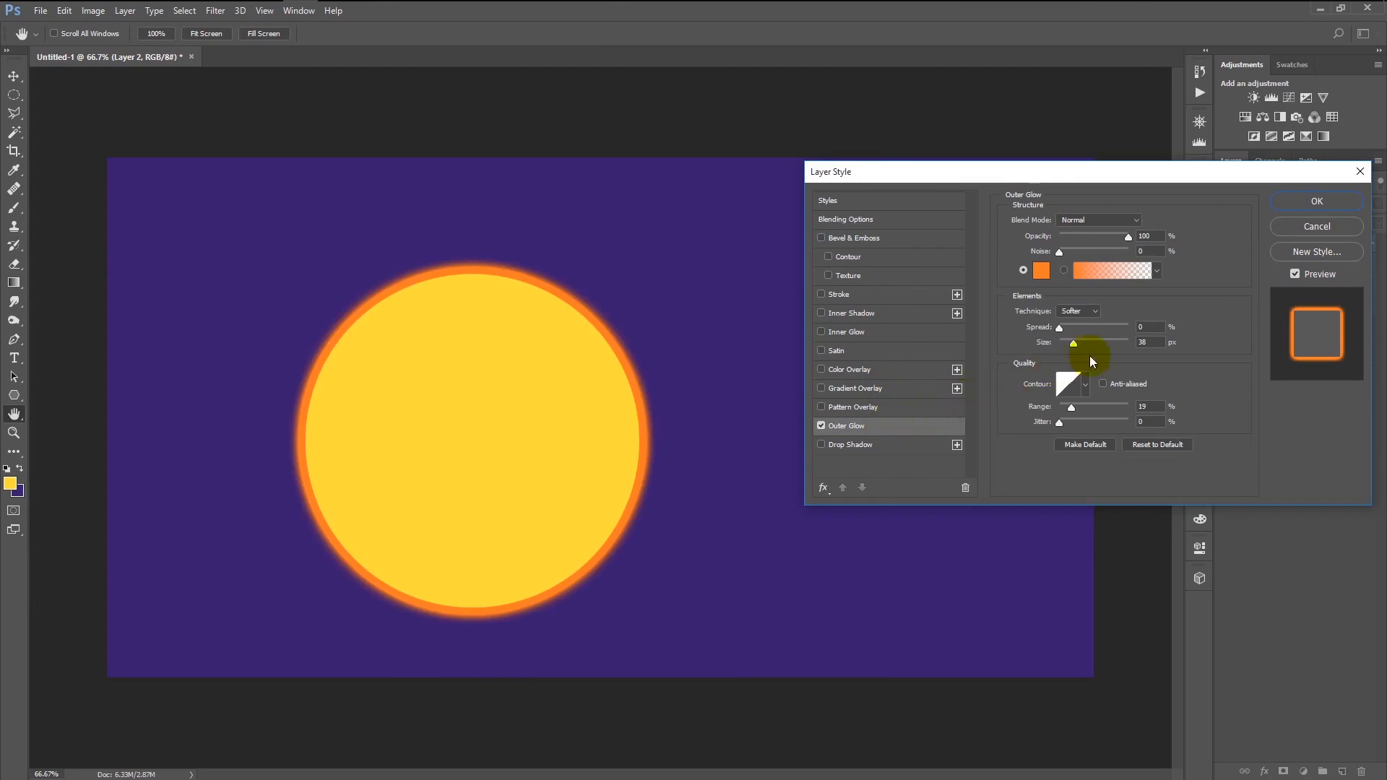
pyautogui.click(1154, 273)
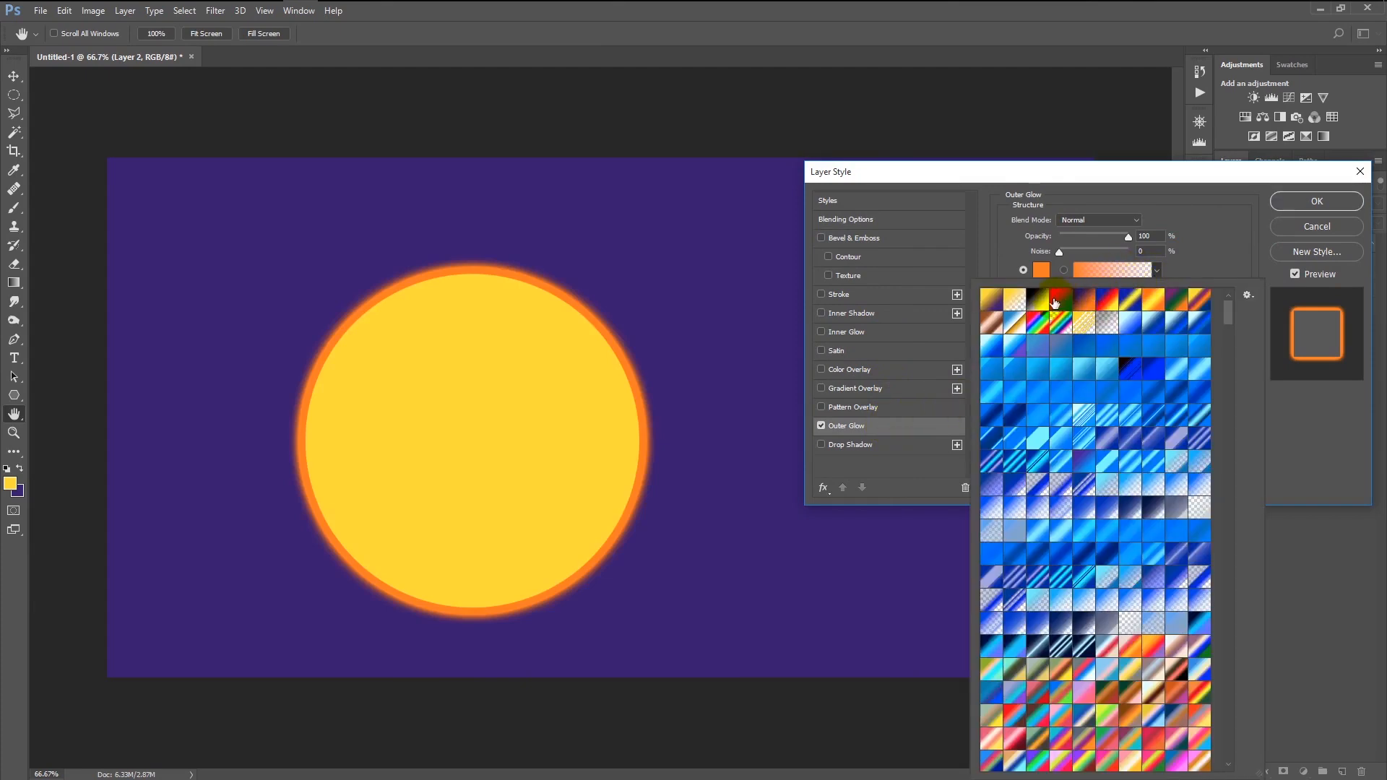
pyautogui.press('Escape')
pyautogui.moveTo(1159, 345); pyautogui.dragTo(1142, 347)
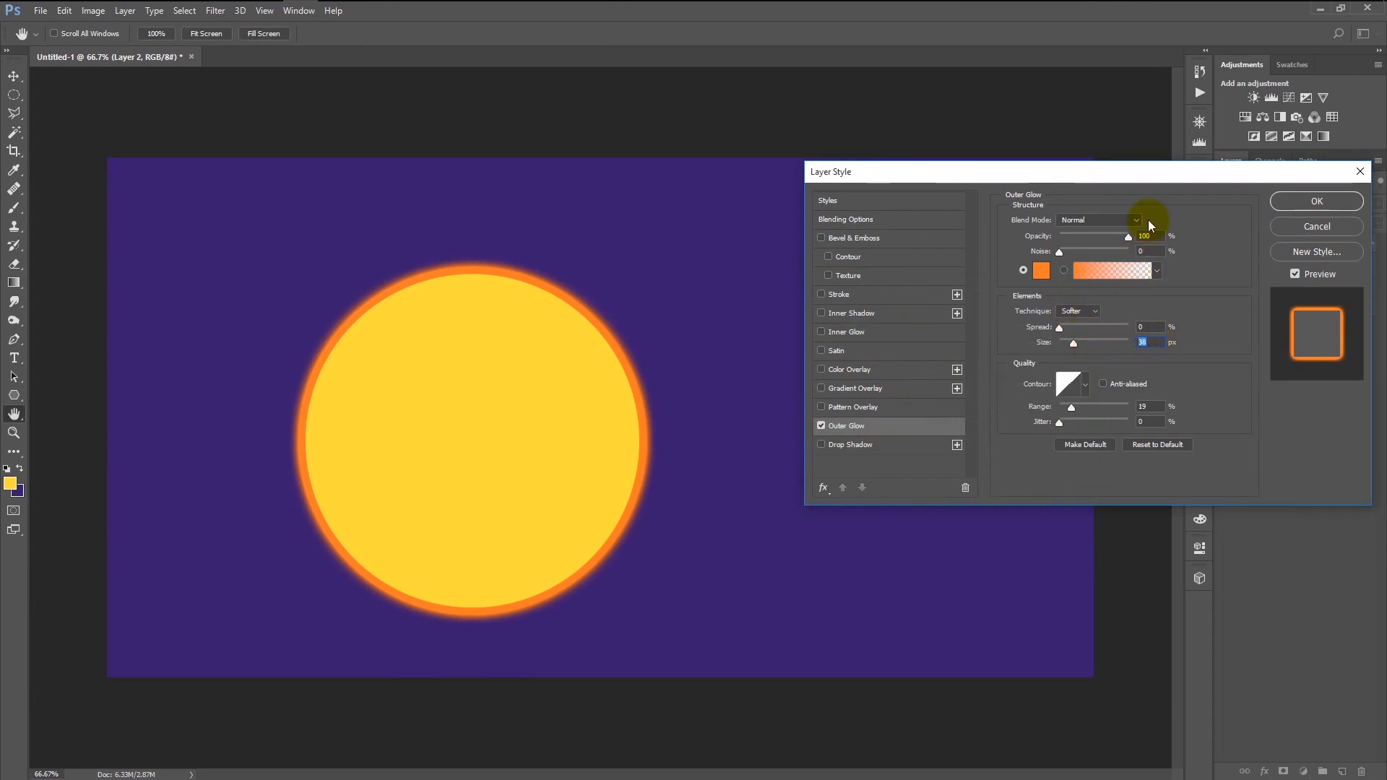
pyautogui.moveTo(1160, 236); pyautogui.dragTo(1109, 238)
pyautogui.click(1345, 205)
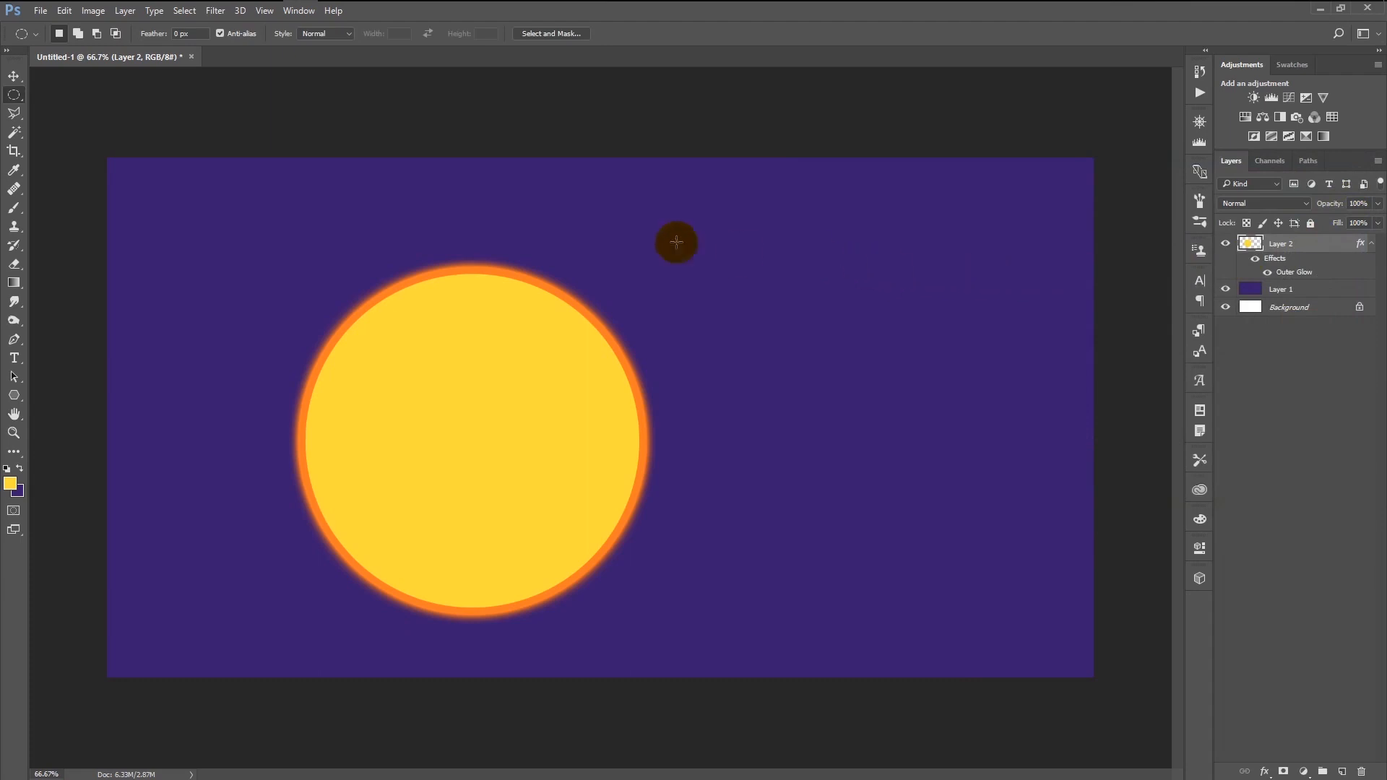
# Apply a Gaussian Blur with a radius of about 75 pixels to the yellow circle.
pyautogui.click(219, 14)
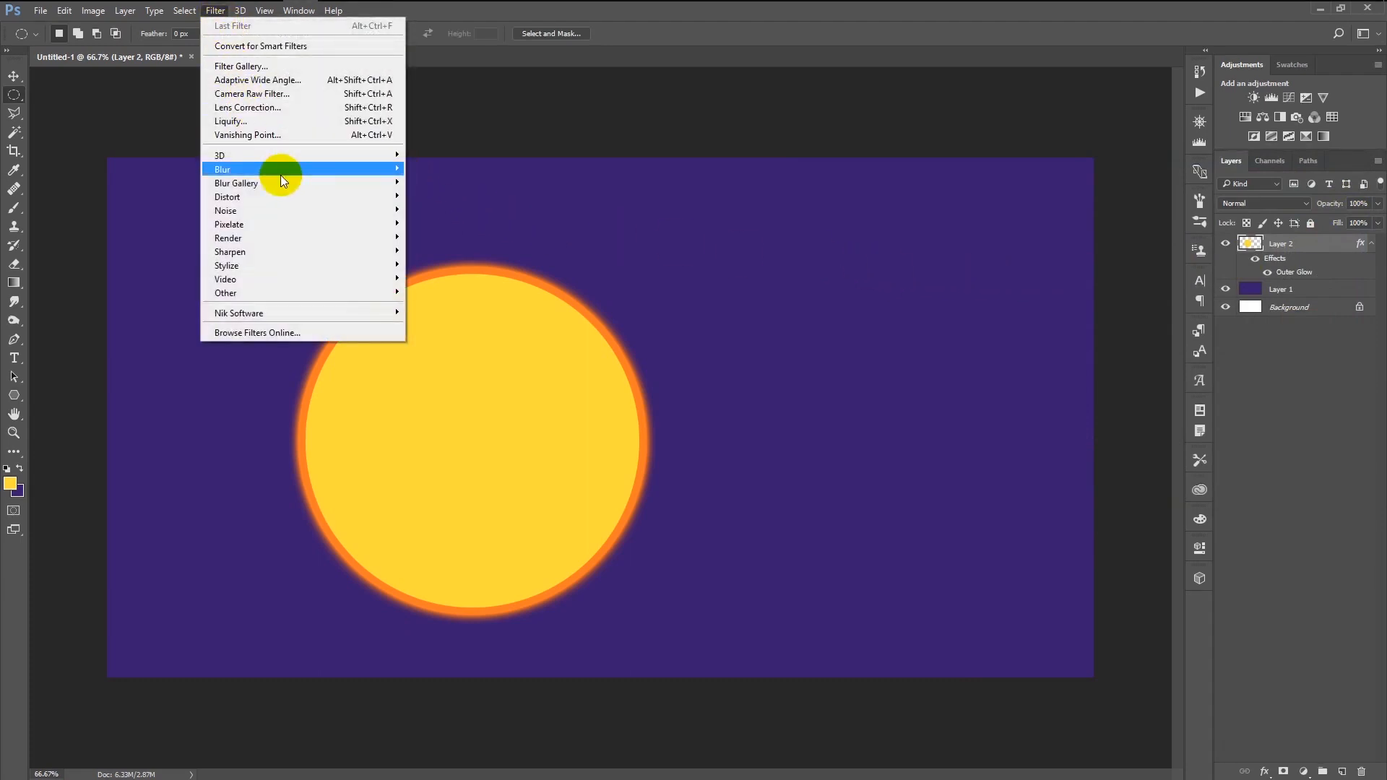
pyautogui.moveTo(284, 167)
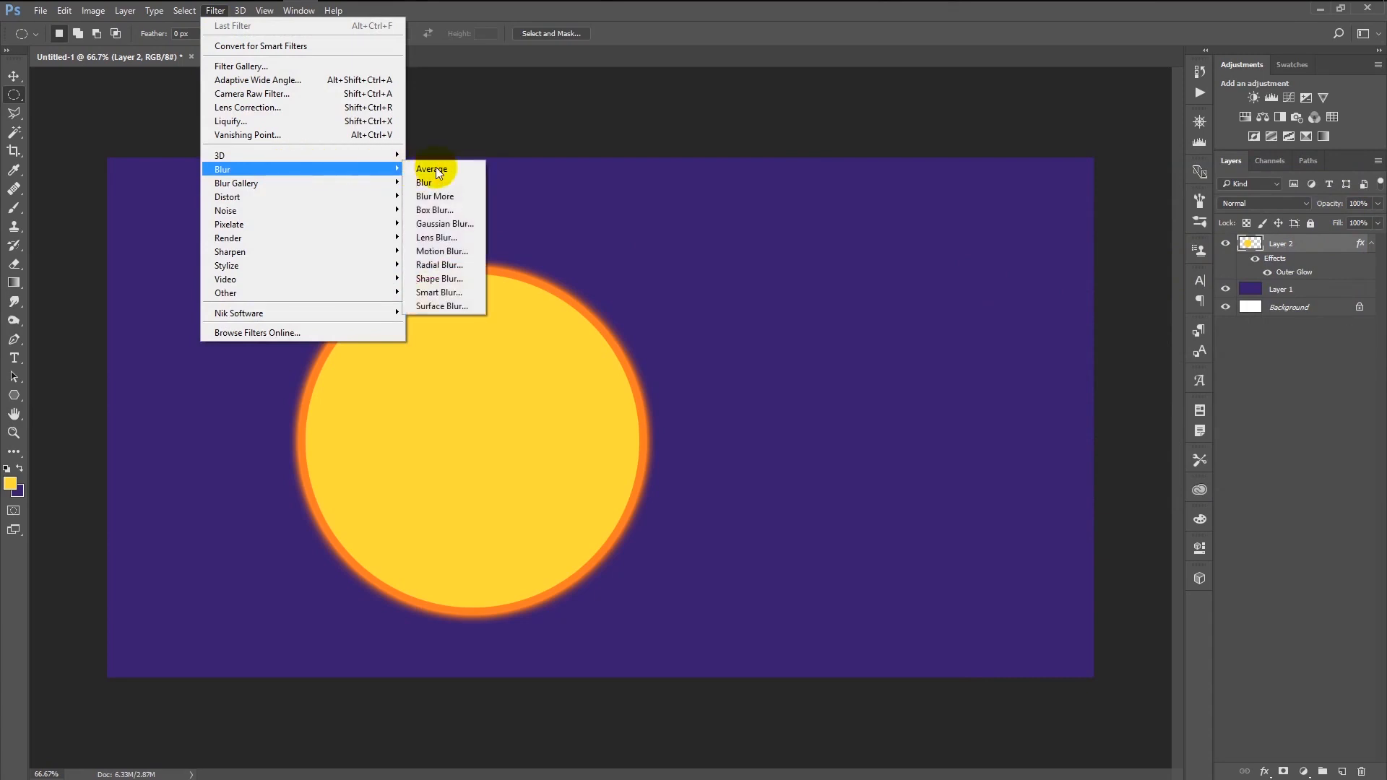
pyautogui.click(453, 224)
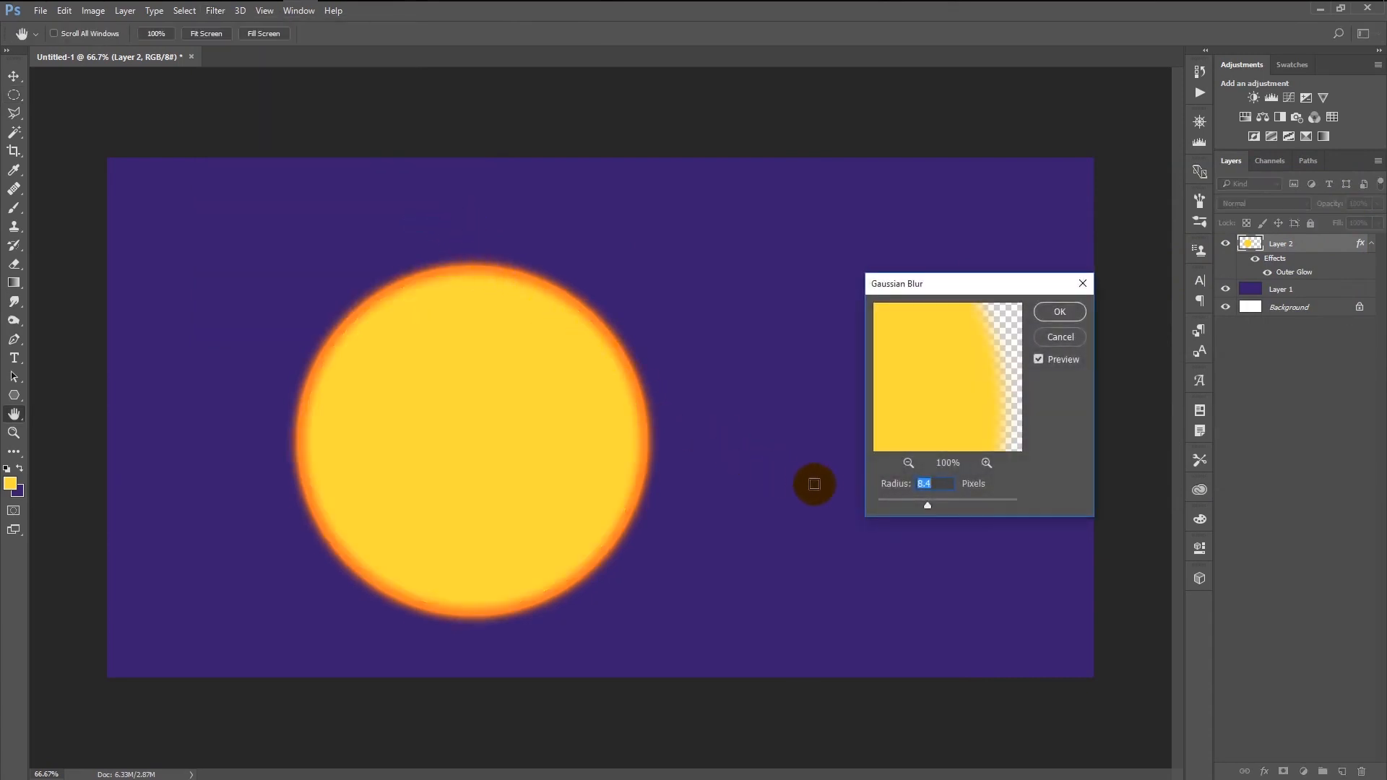
pyautogui.moveTo(918, 510); pyautogui.dragTo(949, 508)
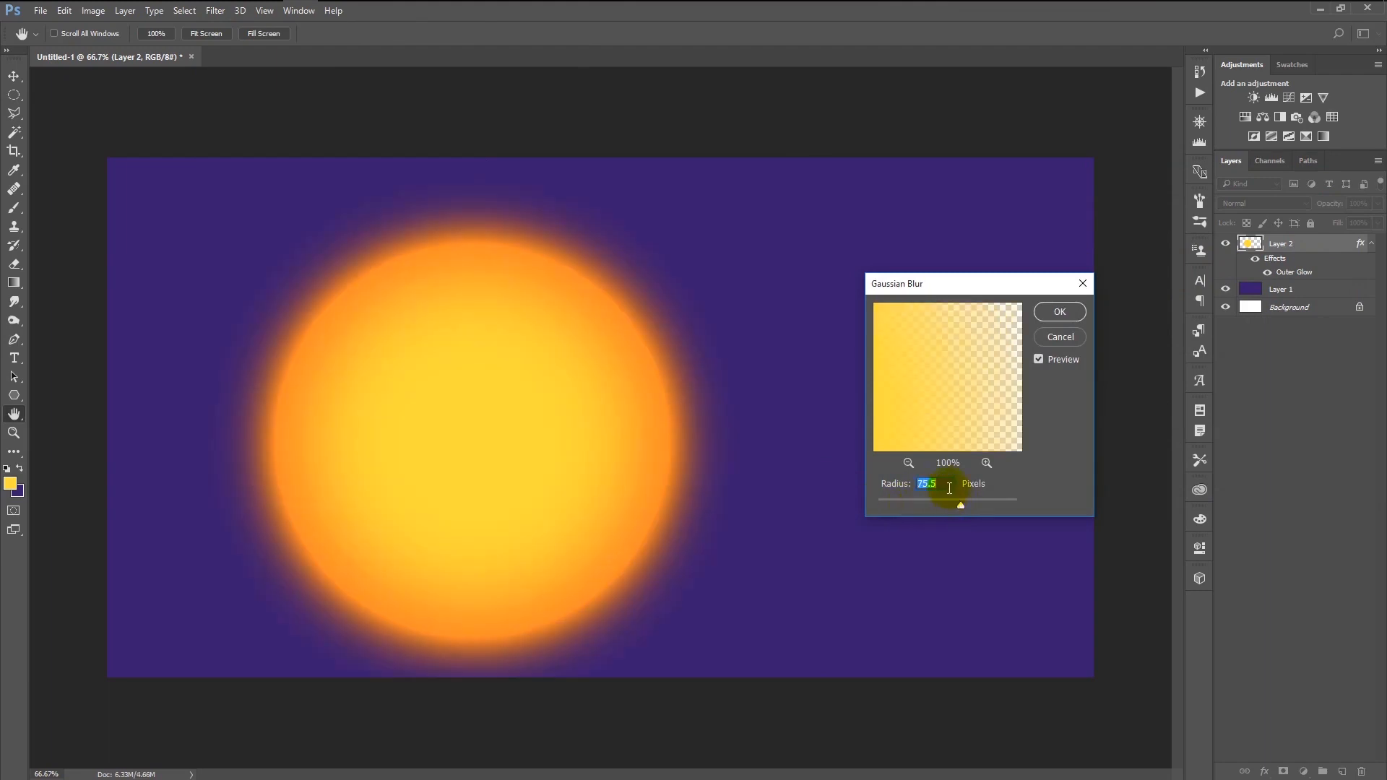
pyautogui.write('15')
pyautogui.click(1060, 312)
# Scale the glowing circle to about 20% and place it in the lower-left corner of the canvas.
pyautogui.hotkey('ctrl', 't')
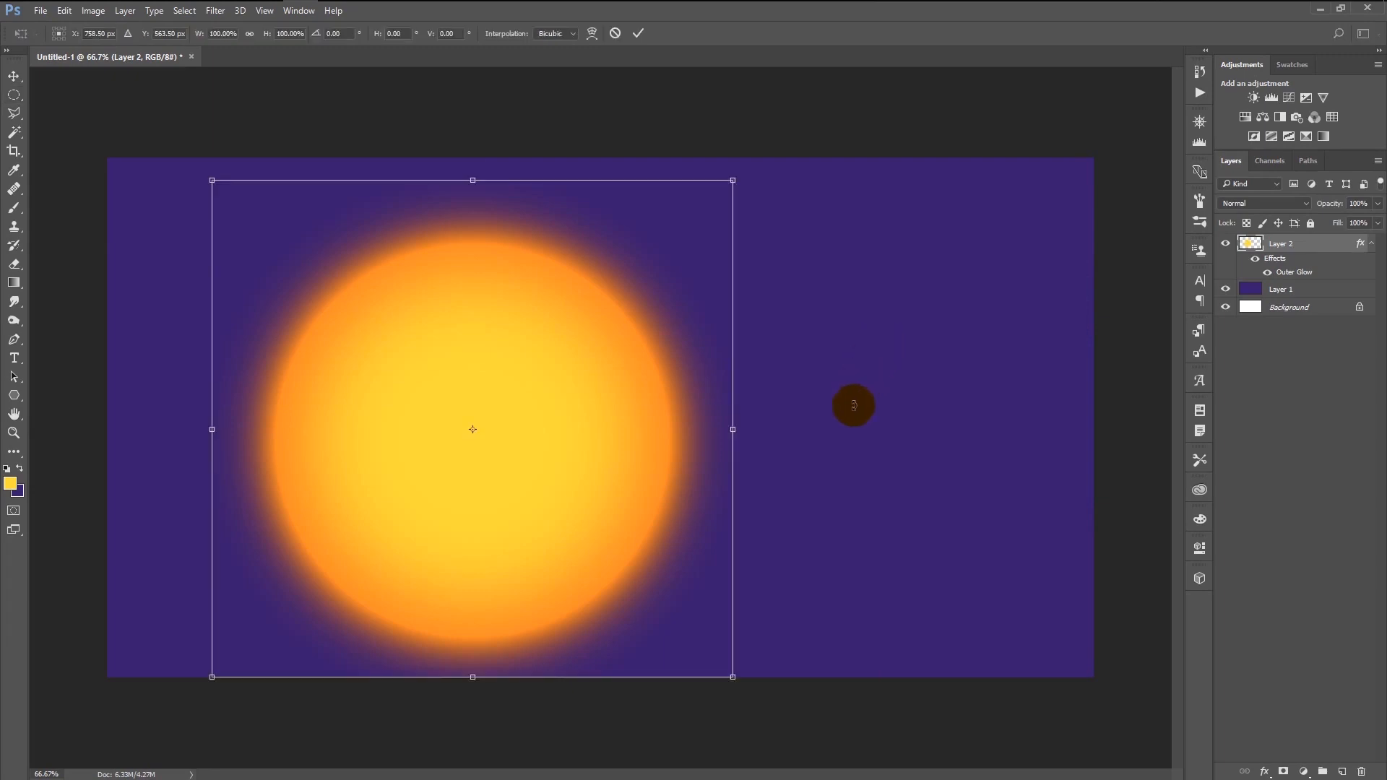
pyautogui.moveTo(732, 676); pyautogui.dragTo(553, 448)
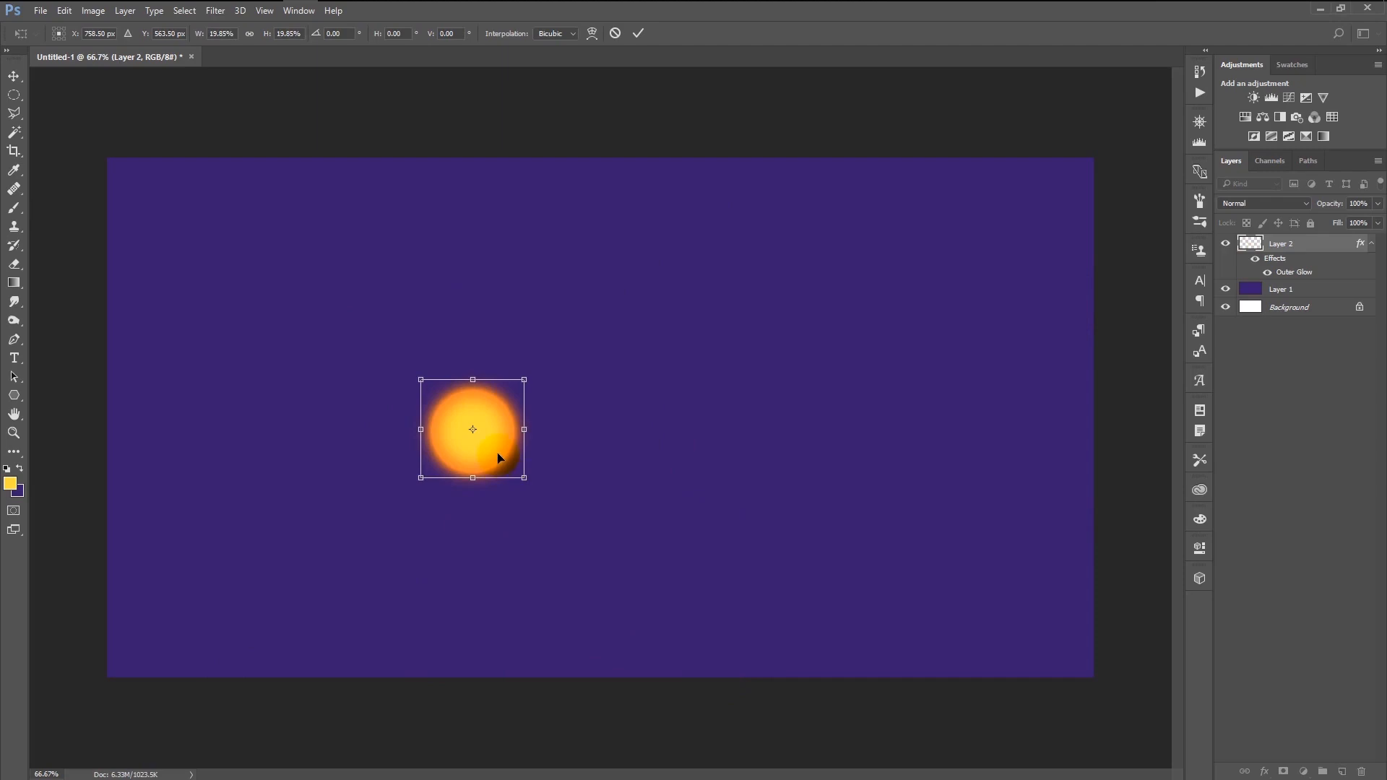
pyautogui.moveTo(477, 459); pyautogui.dragTo(194, 648)
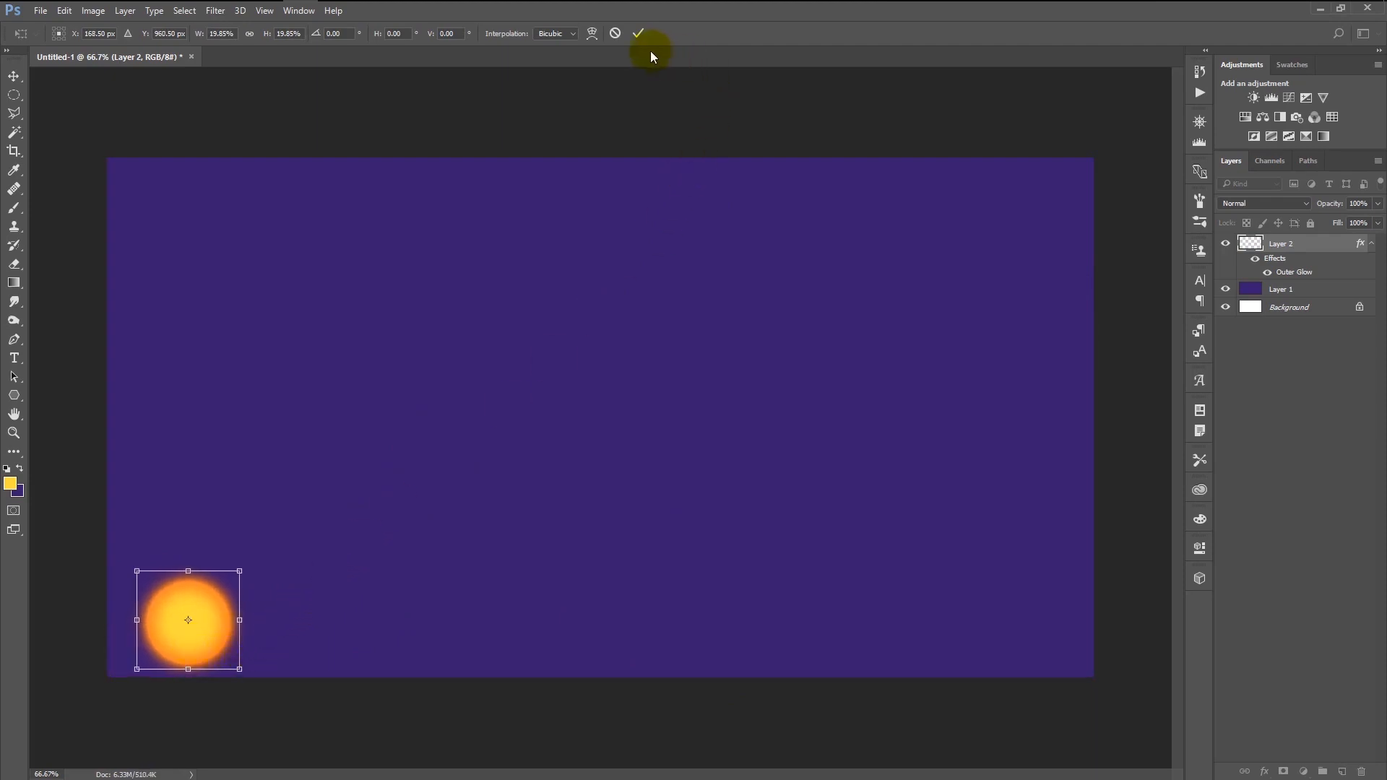
pyautogui.click(638, 37)
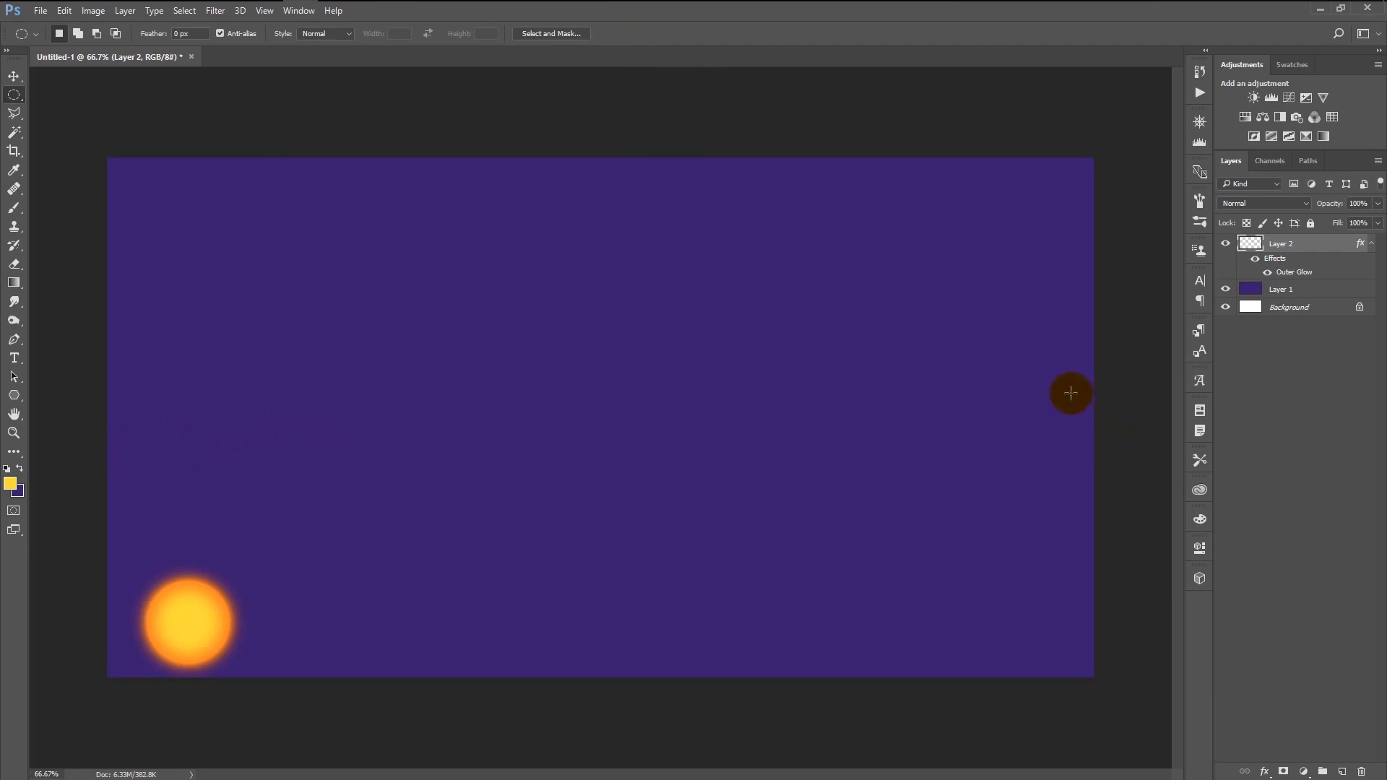
# Duplicate the glowing circle above the original, scaled to about 51%, and hide the copy's Outer Glow.
pyautogui.hotkey('ctrl', 'j')
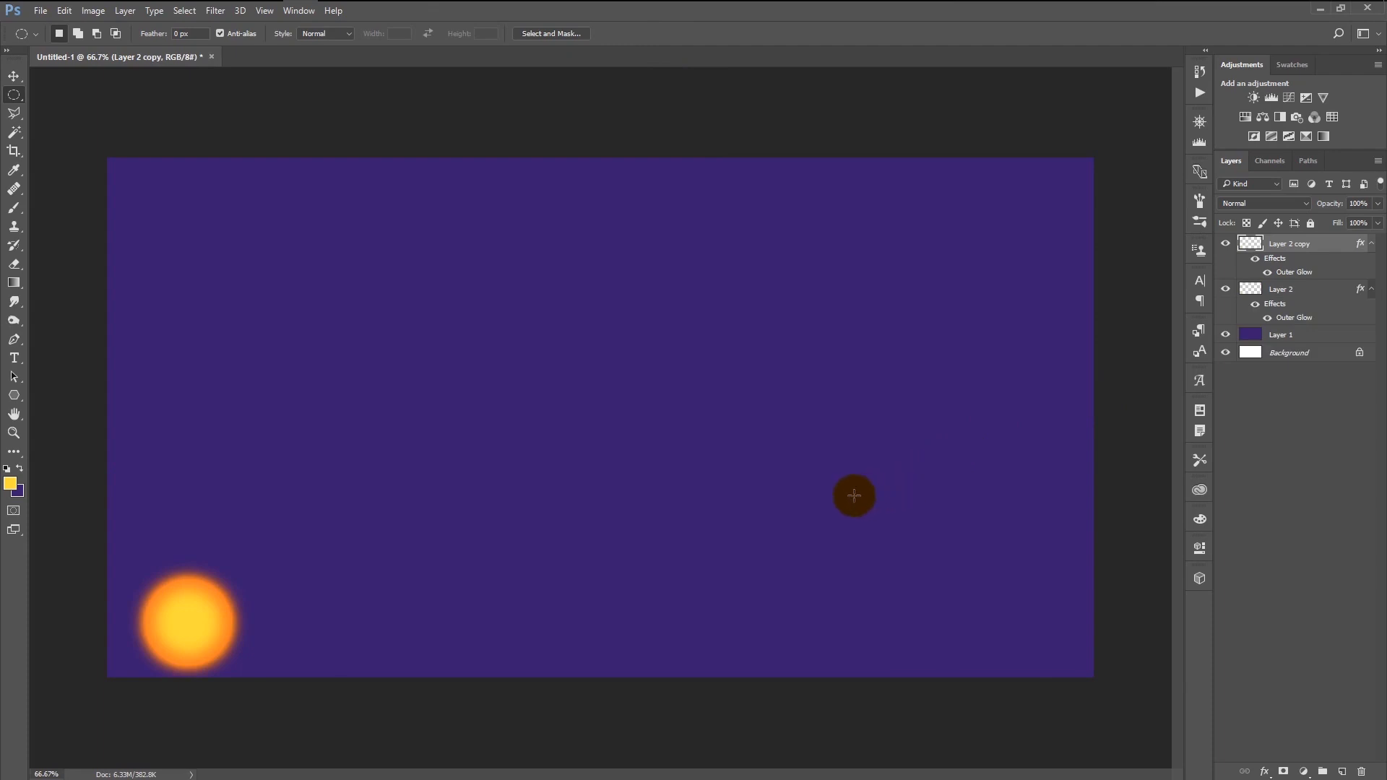
pyautogui.hotkey('ctrl', 't')
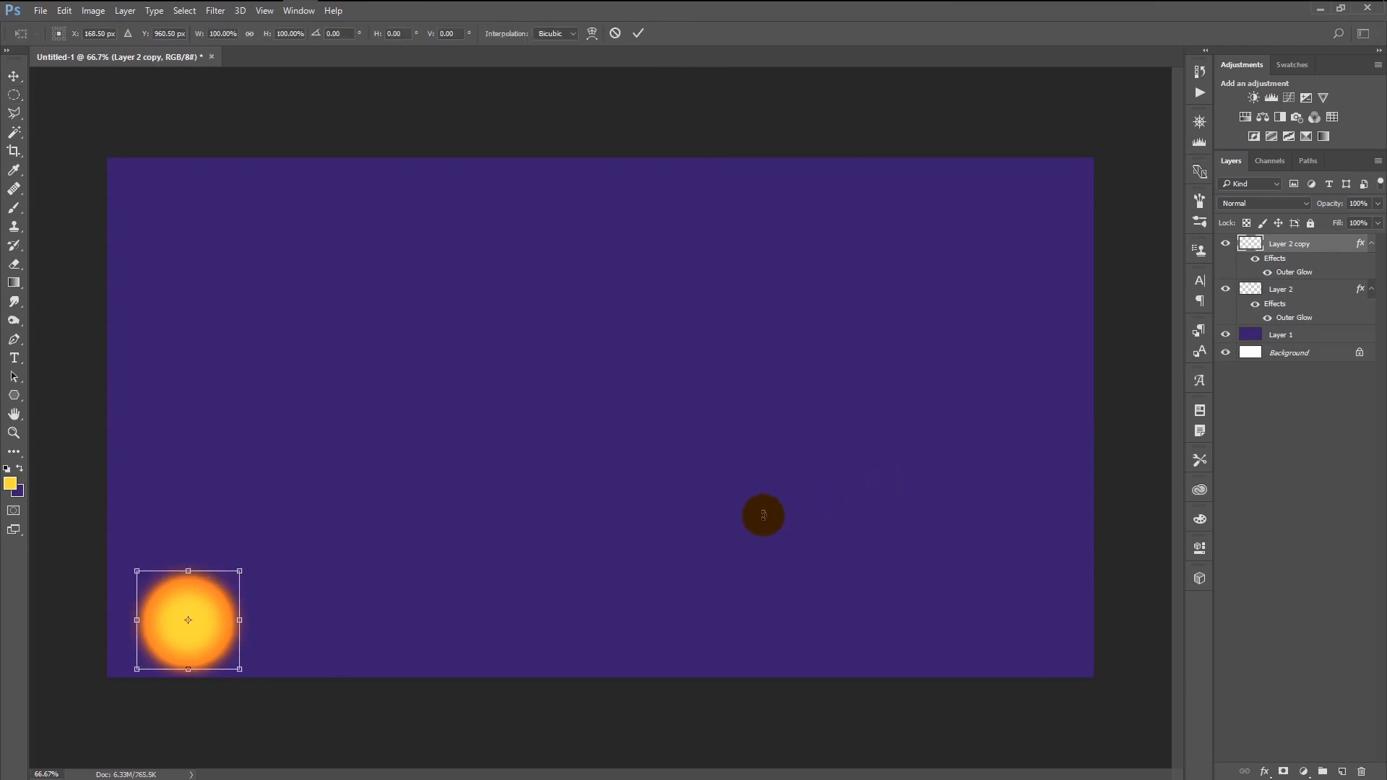
pyautogui.moveTo(223, 618); pyautogui.dragTo(219, 508)
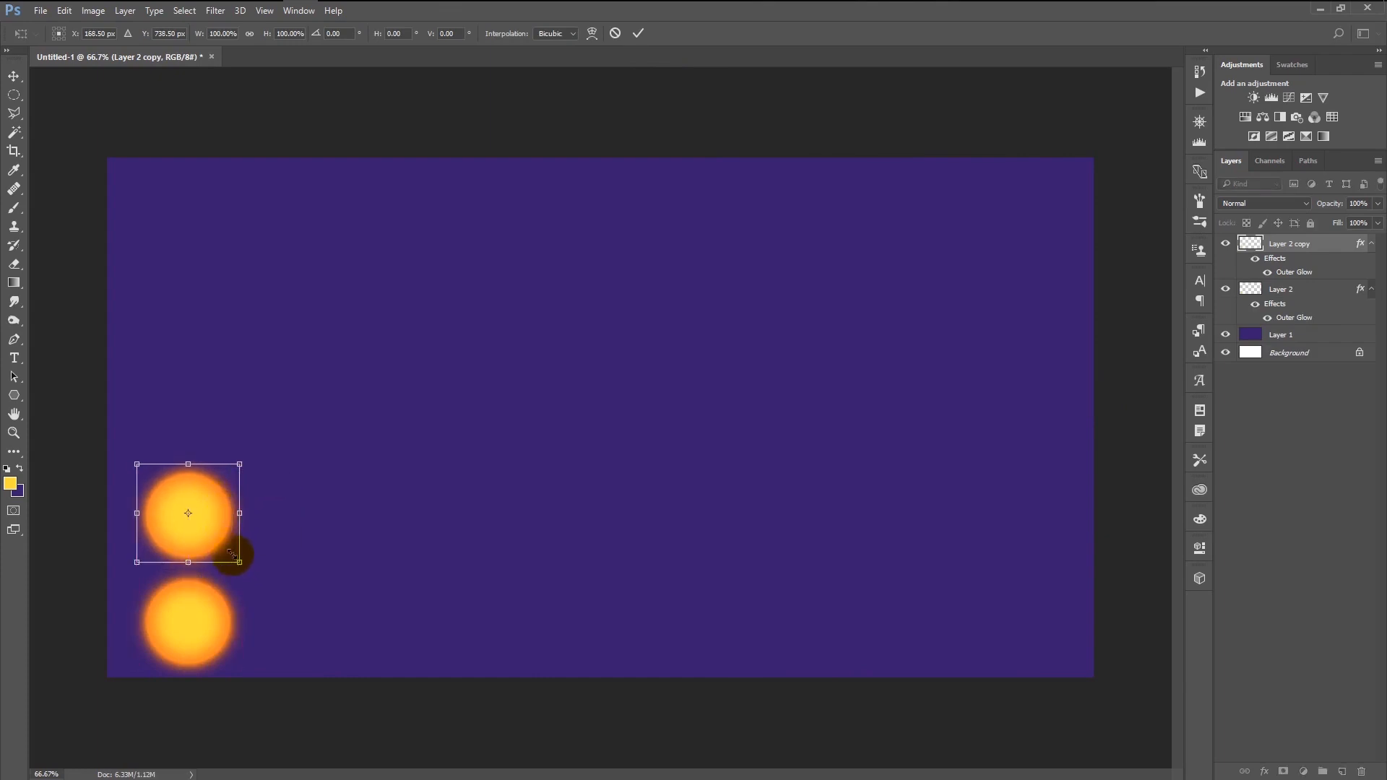
pyautogui.moveTo(231, 553); pyautogui.dragTo(177, 522)
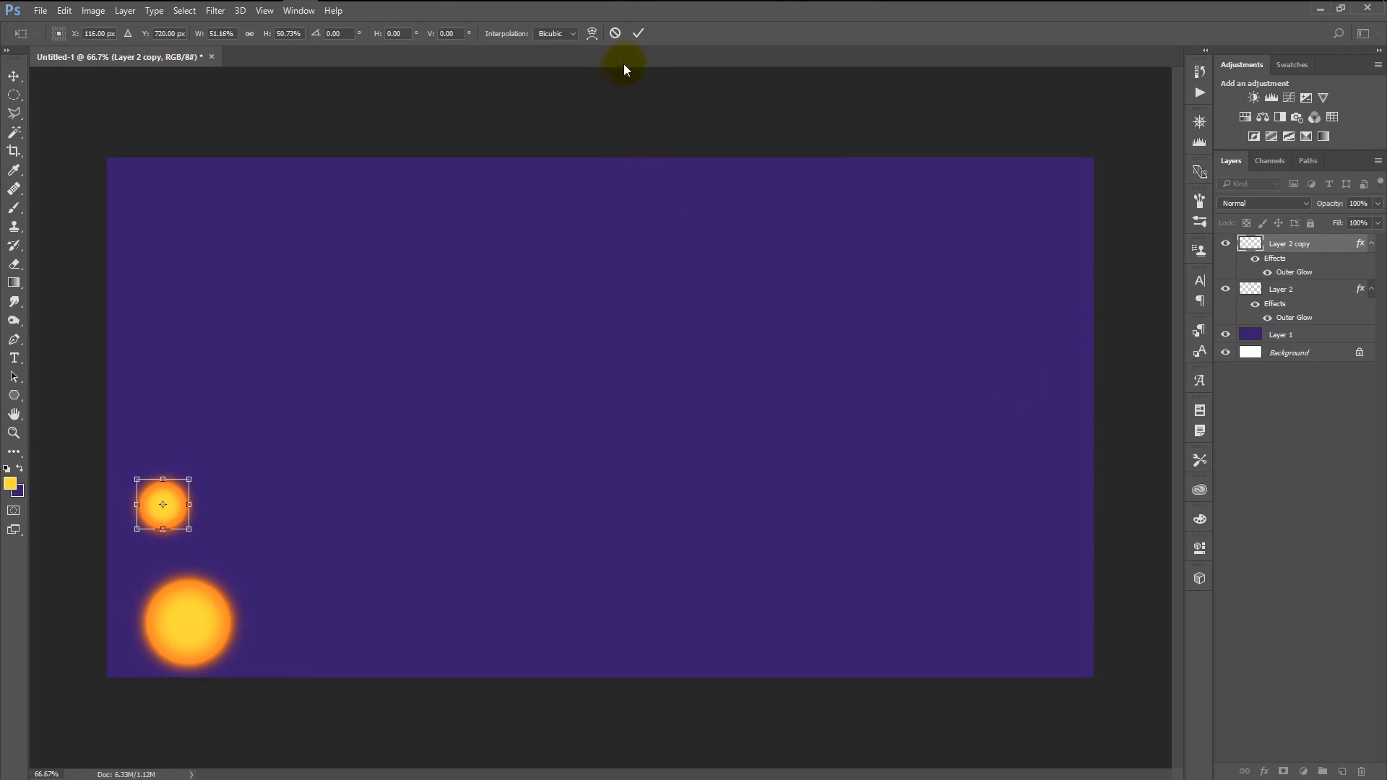
pyautogui.click(638, 34)
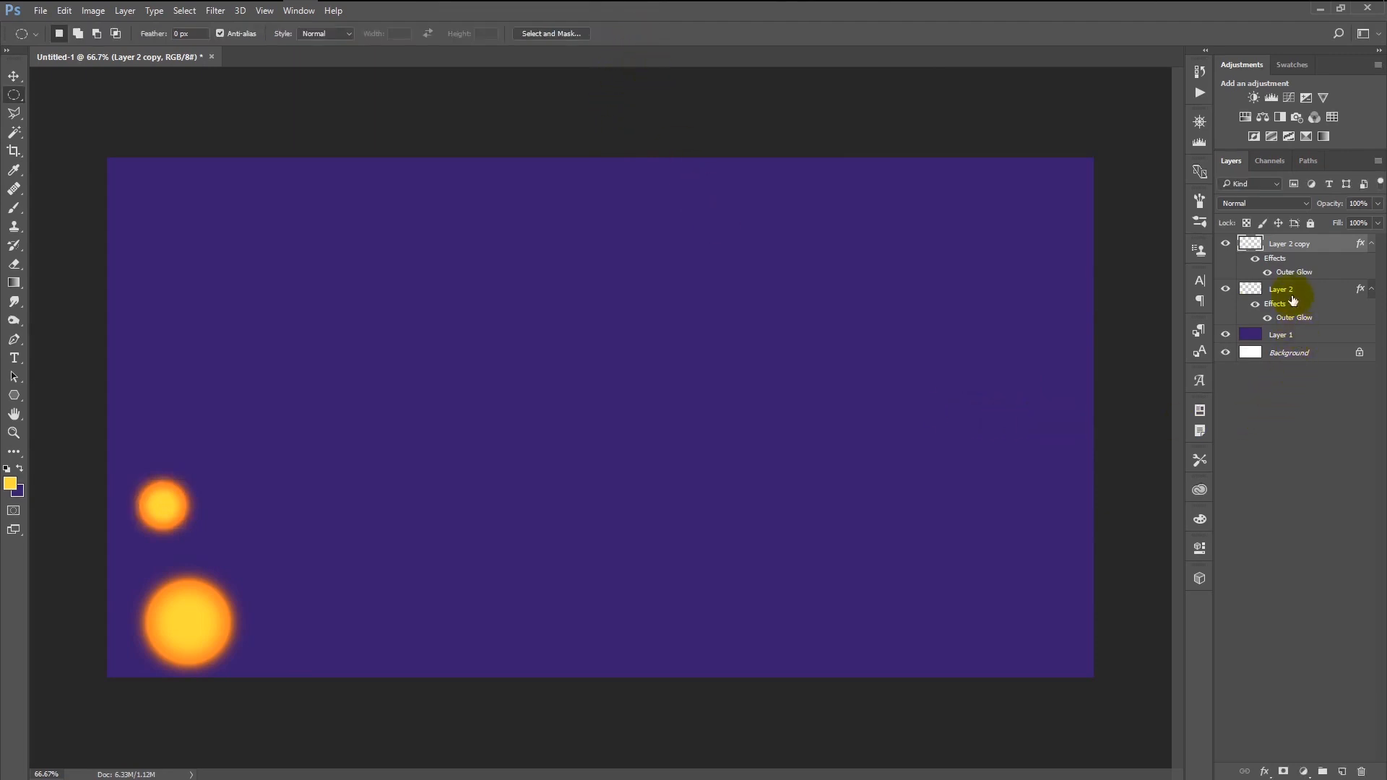
pyautogui.click(1268, 273)
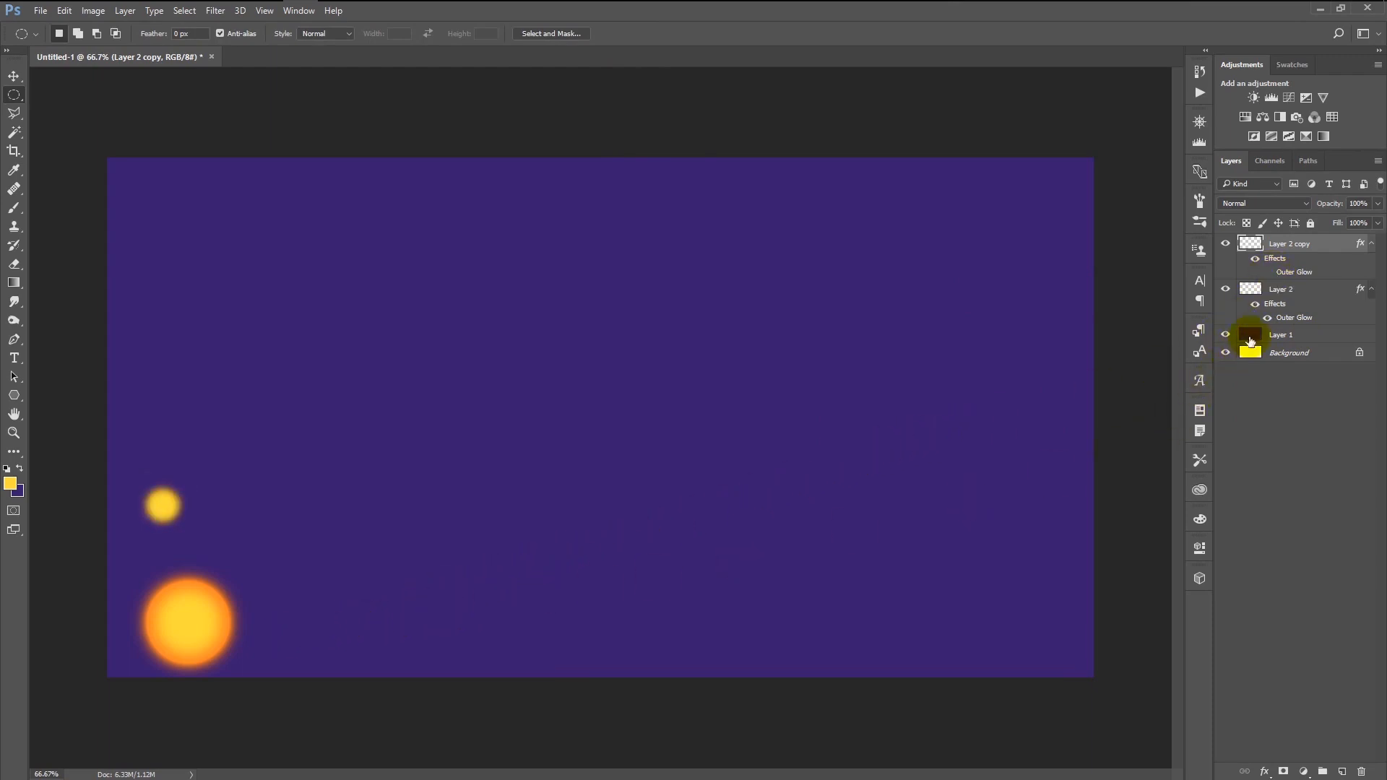
# Duplicate the small circle, enlarge it to about 181% at the canvas's lower right edge, and show its Outer Glow.
pyautogui.hotkey('ctrl', 'j')
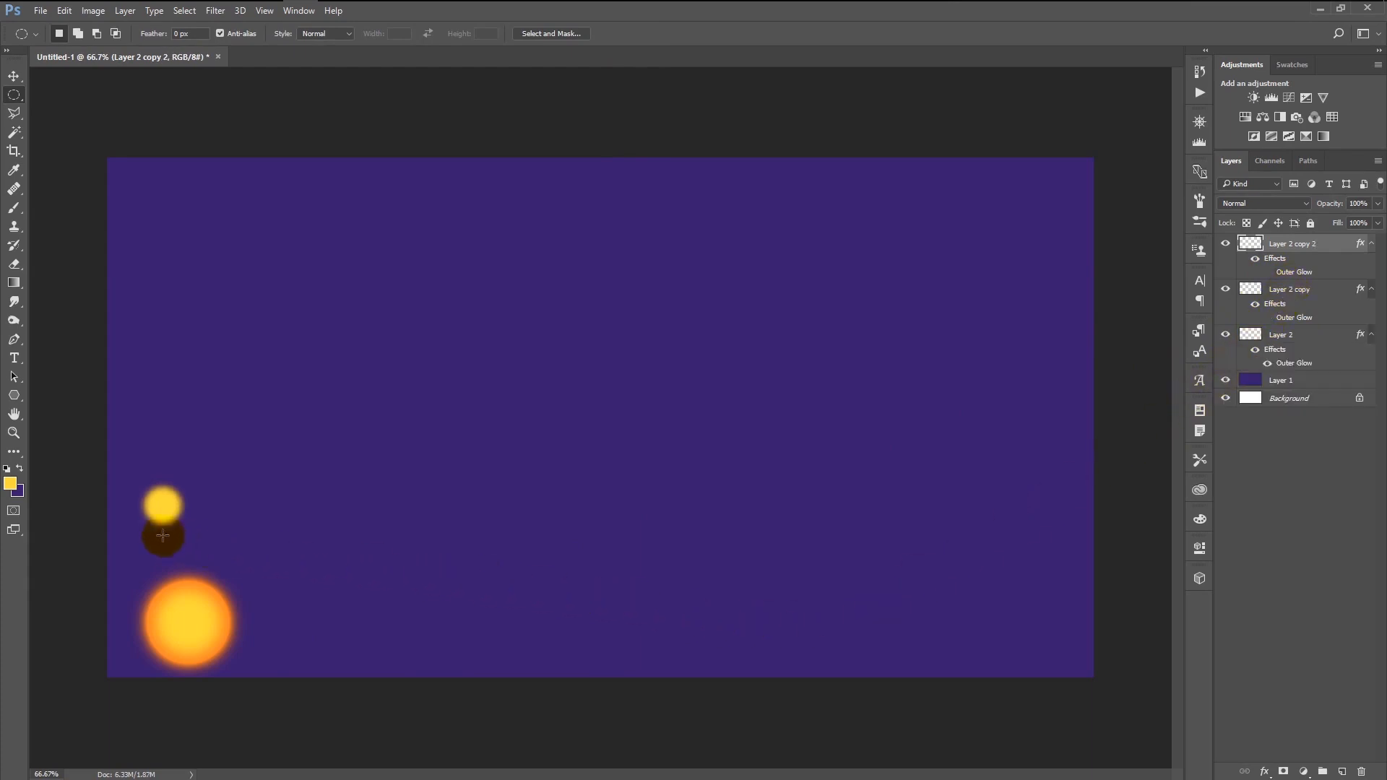
pyautogui.hotkey('ctrl', 't')
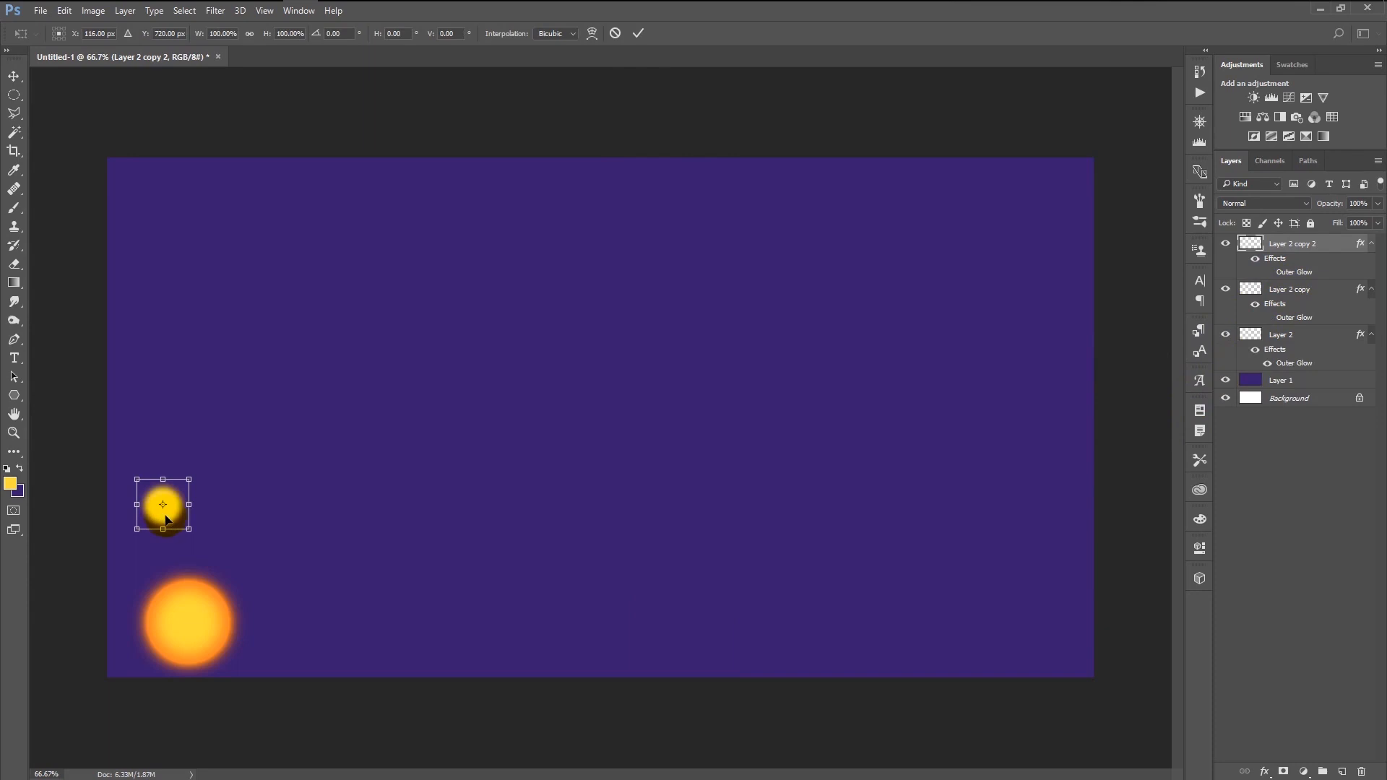
pyautogui.moveTo(175, 521); pyautogui.dragTo(1136, 664)
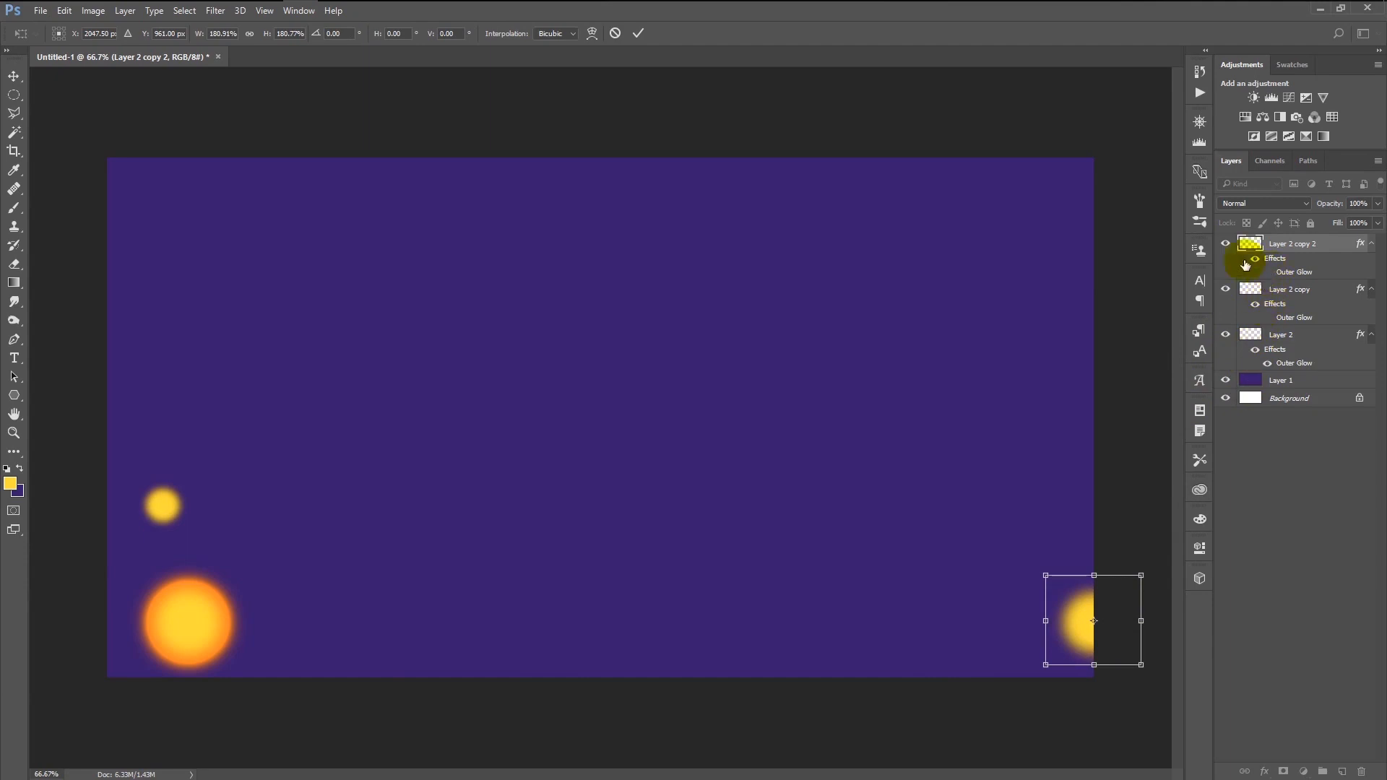
pyautogui.click(639, 40)
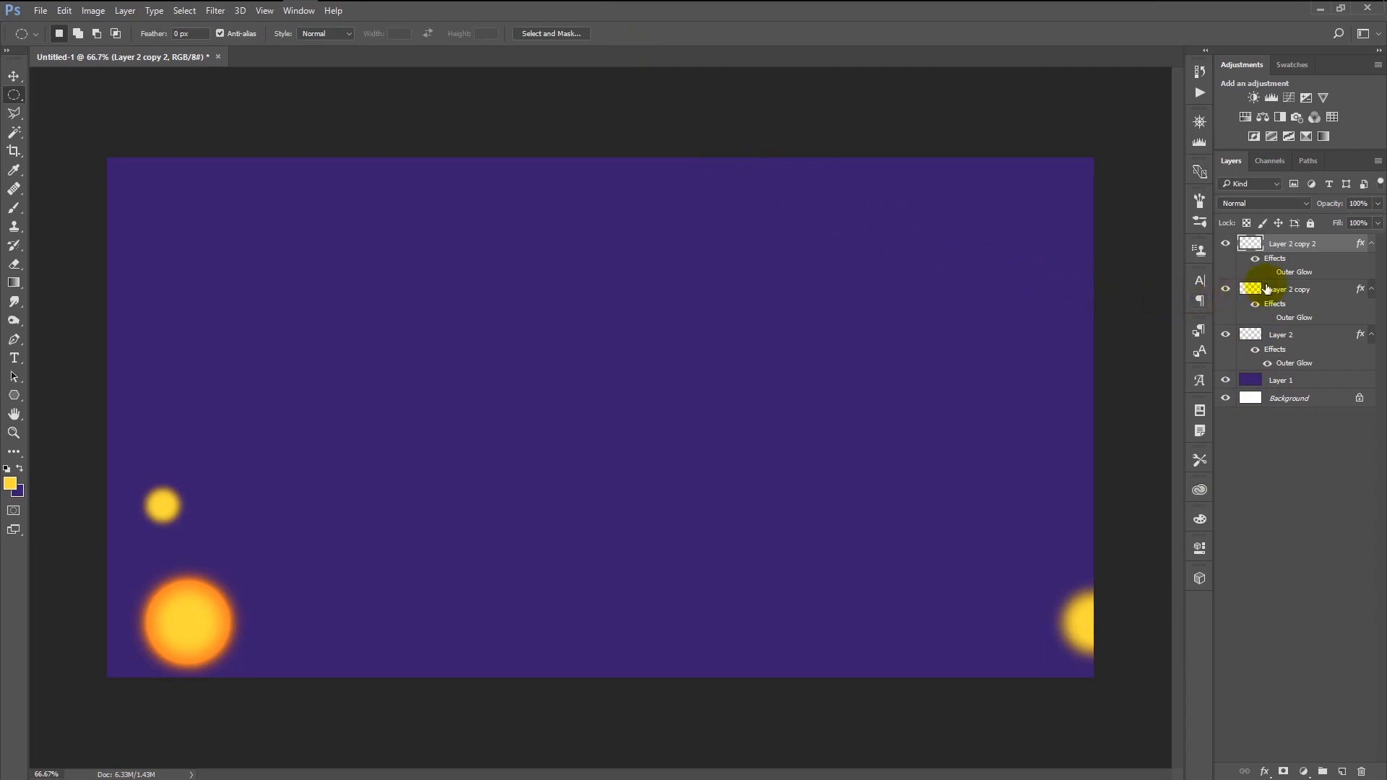
pyautogui.click(1267, 272)
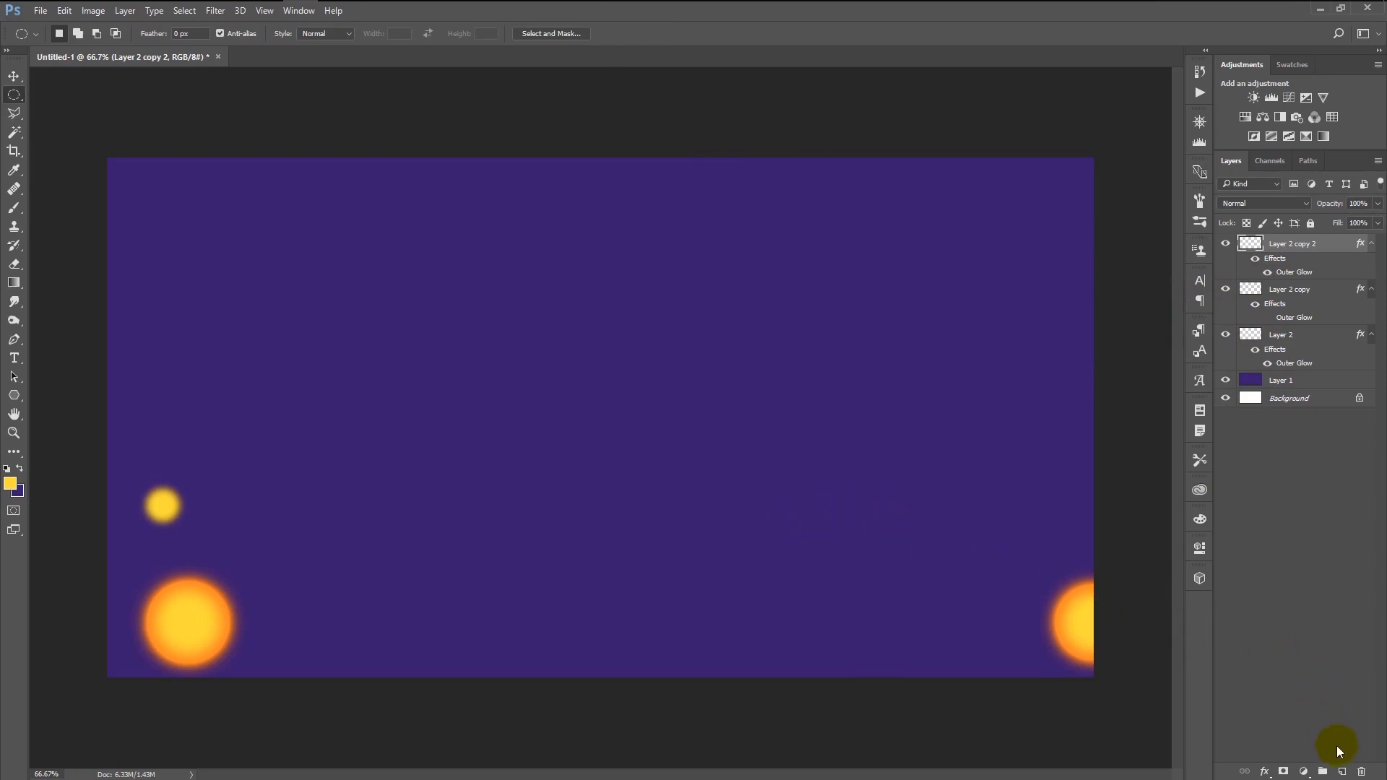
# Add a new layer and fill a large circular selection left of the canvas centre with the yellow foreground colour.
pyautogui.click(1342, 771)
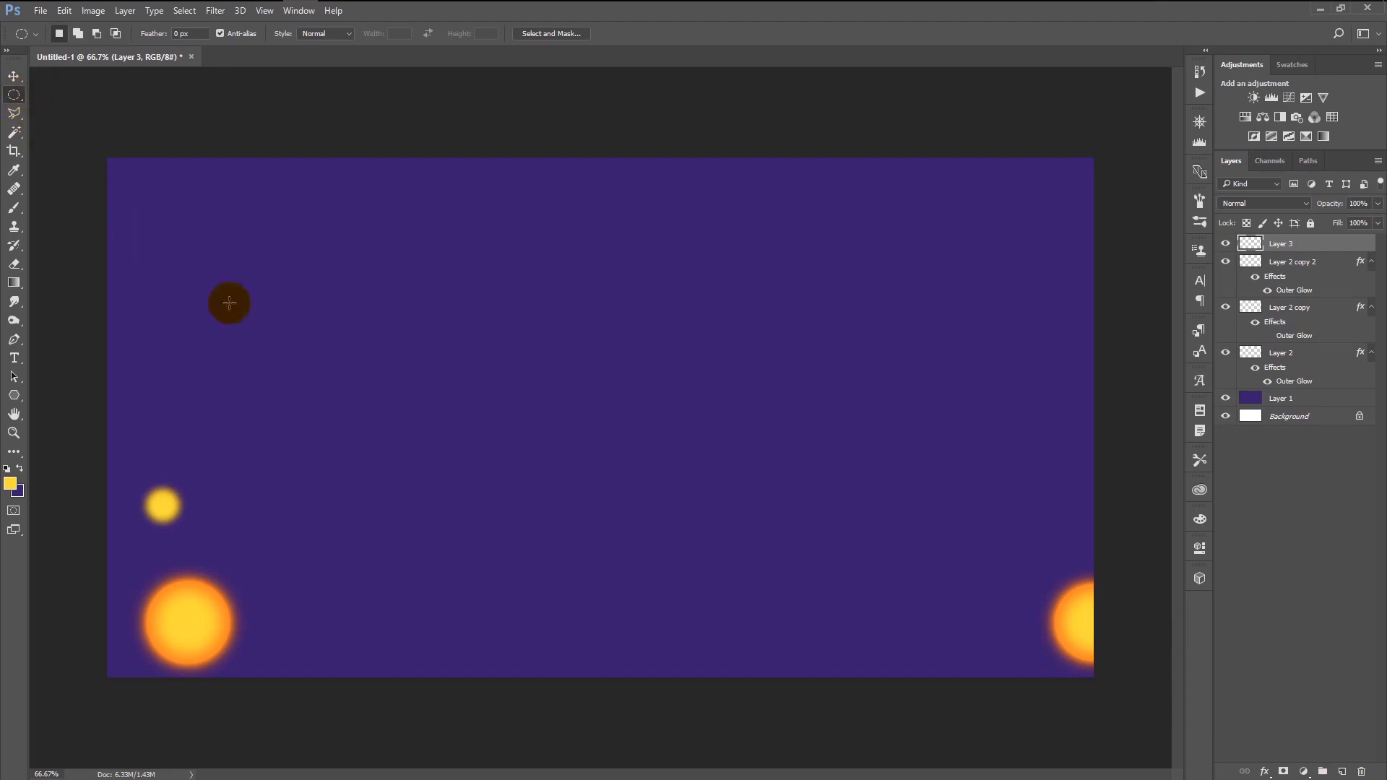
pyautogui.moveTo(495, 388); pyautogui.dragTo(623, 567)
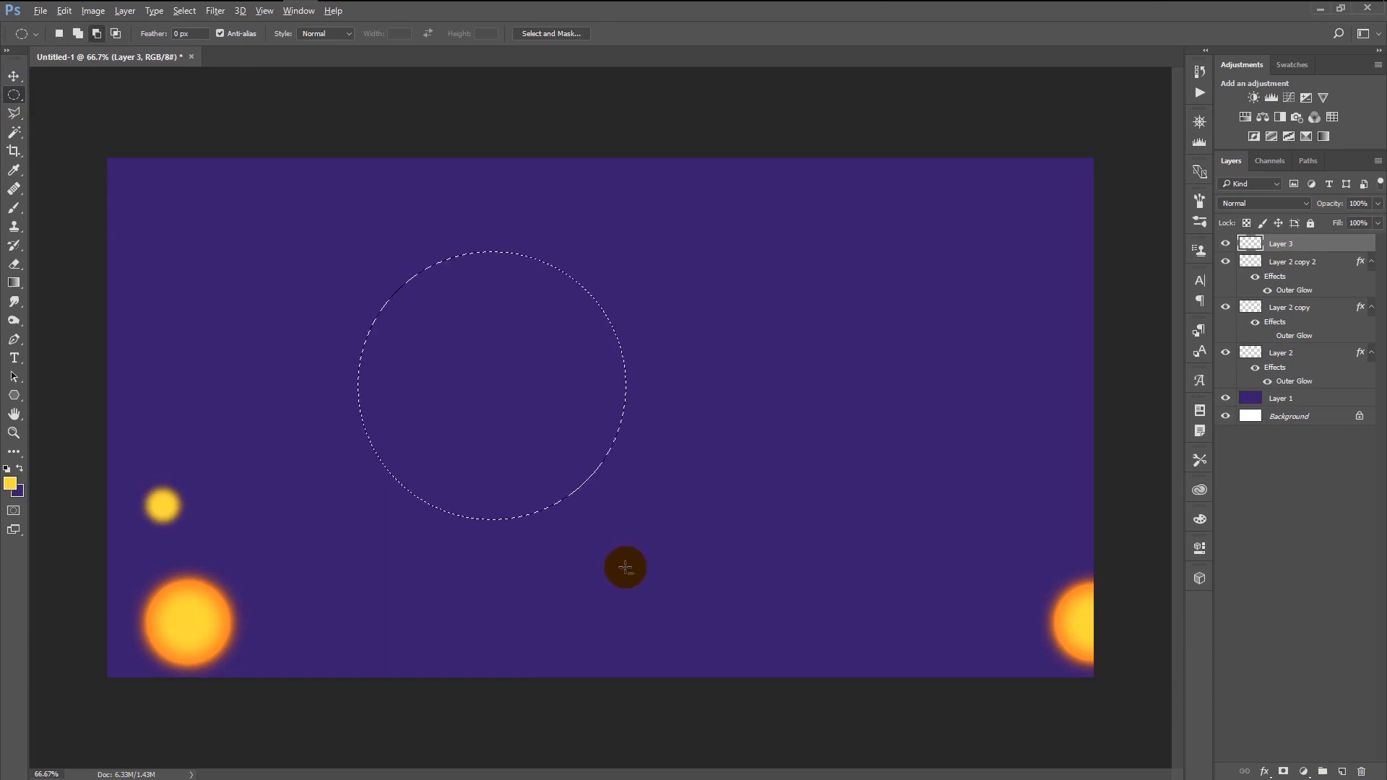
pyautogui.hotkey('alt', 'BackSpace')
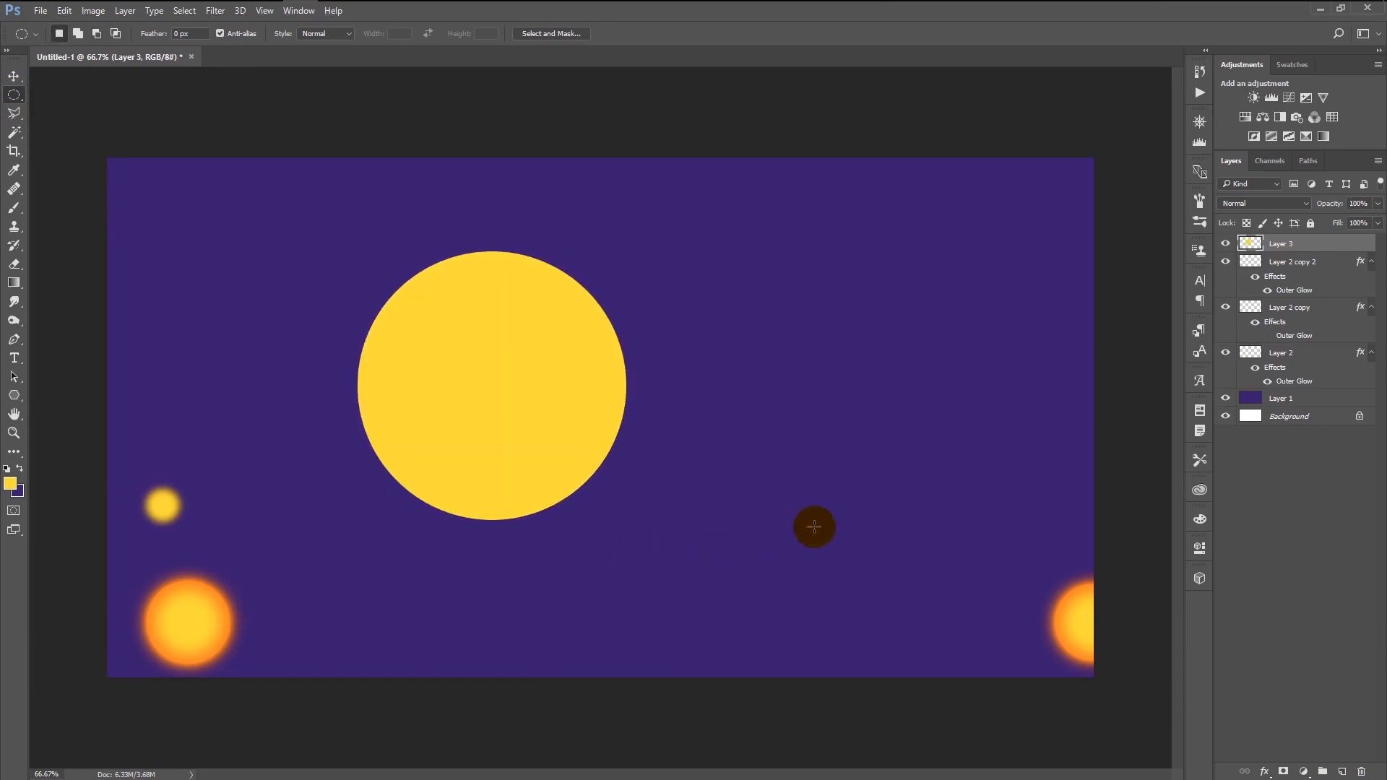
# Give the large yellow circle an Outer Glow using the yellow-to-transparent gradient, with a size of about 35 px.
pyautogui.doubleClick(1353, 246)
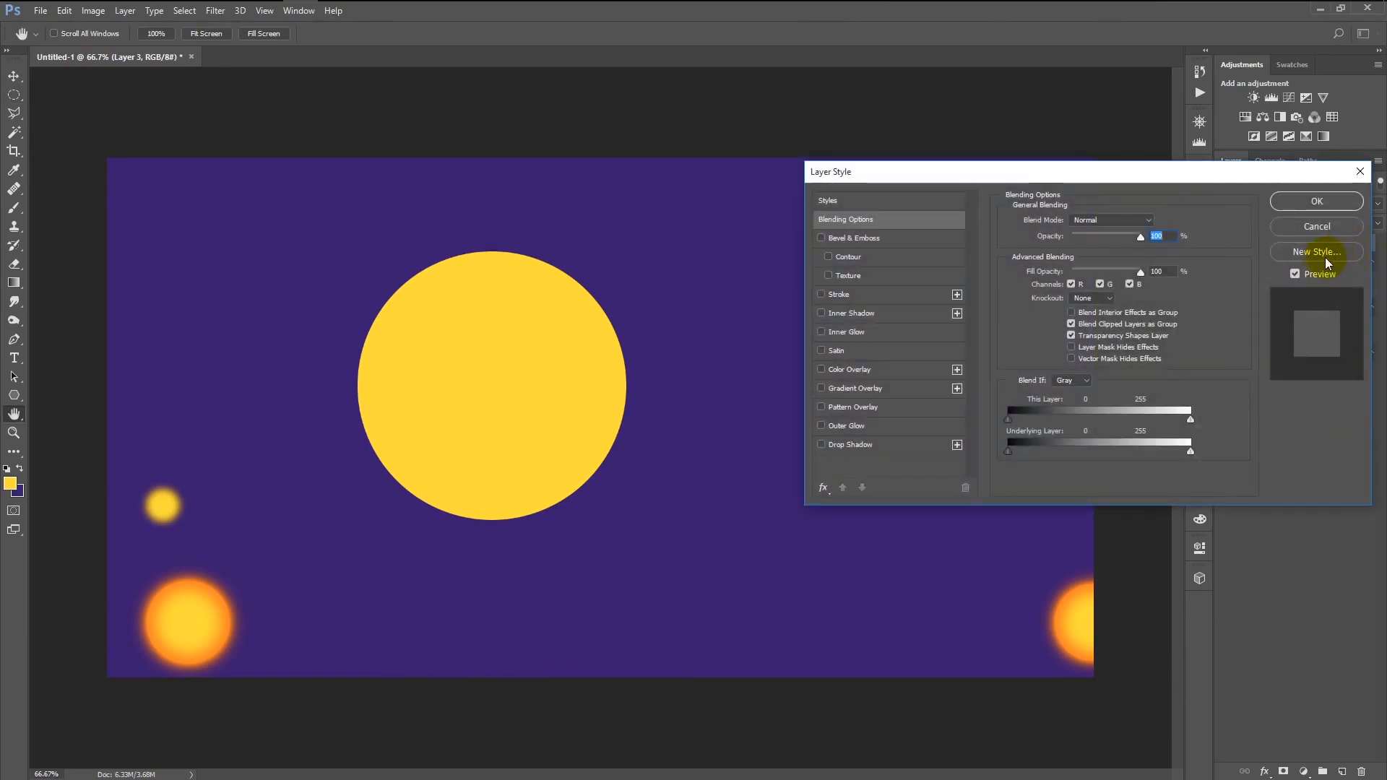
pyautogui.click(894, 429)
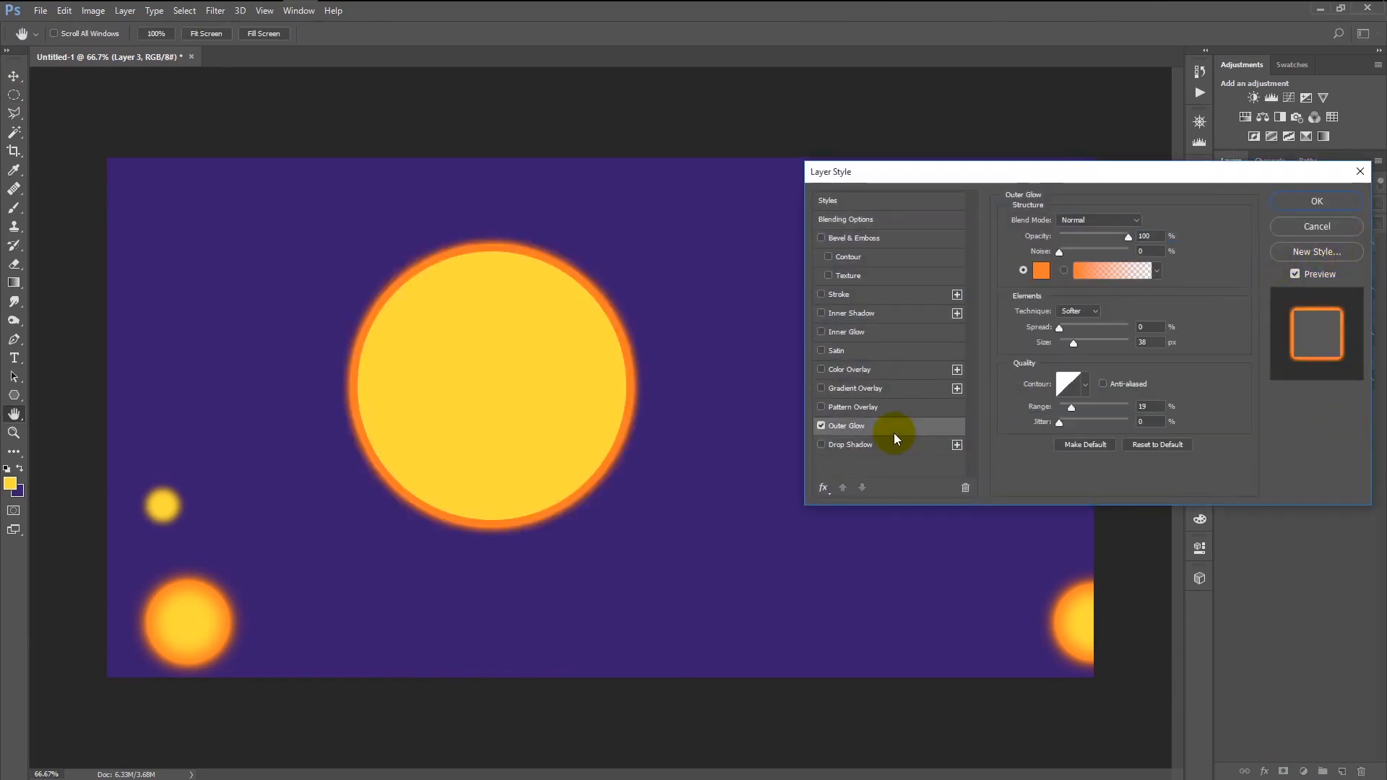
pyautogui.click(1156, 271)
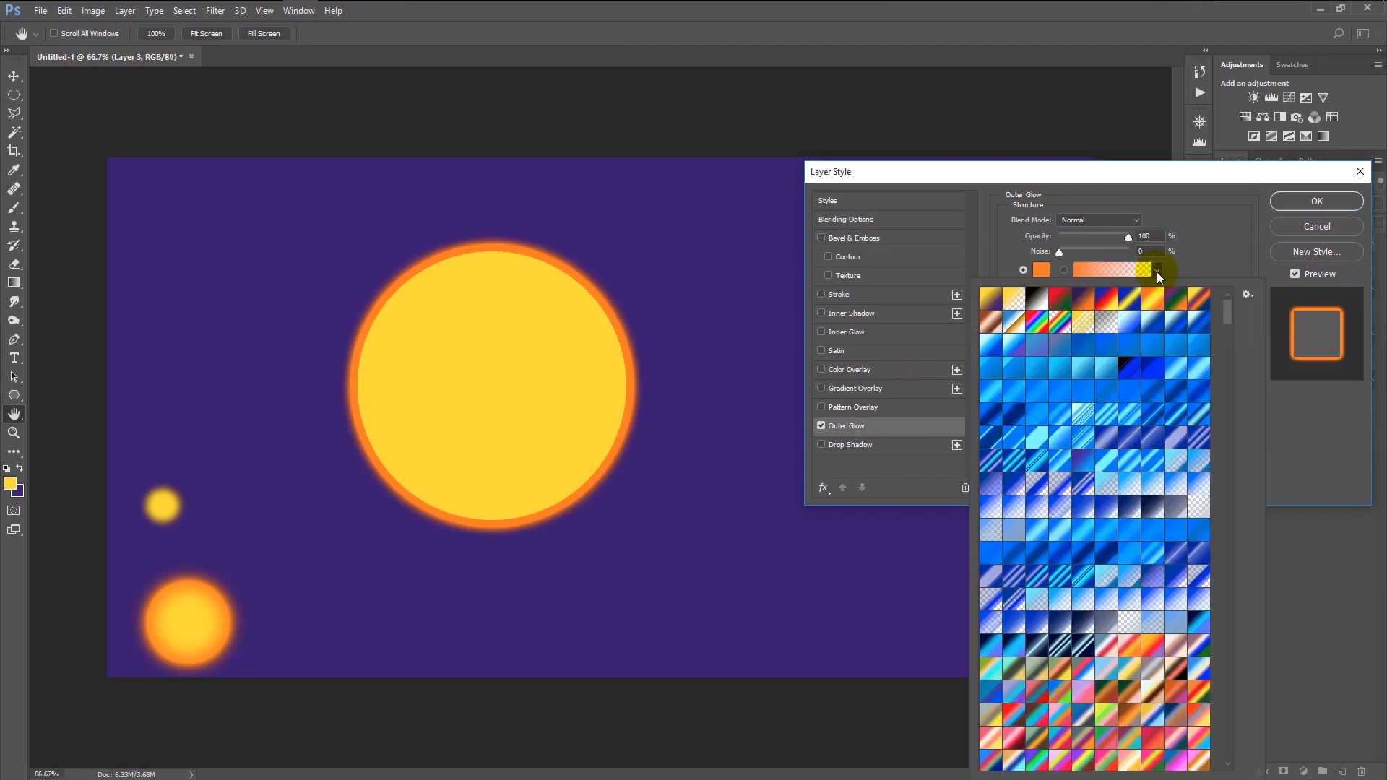
pyautogui.click(1015, 298)
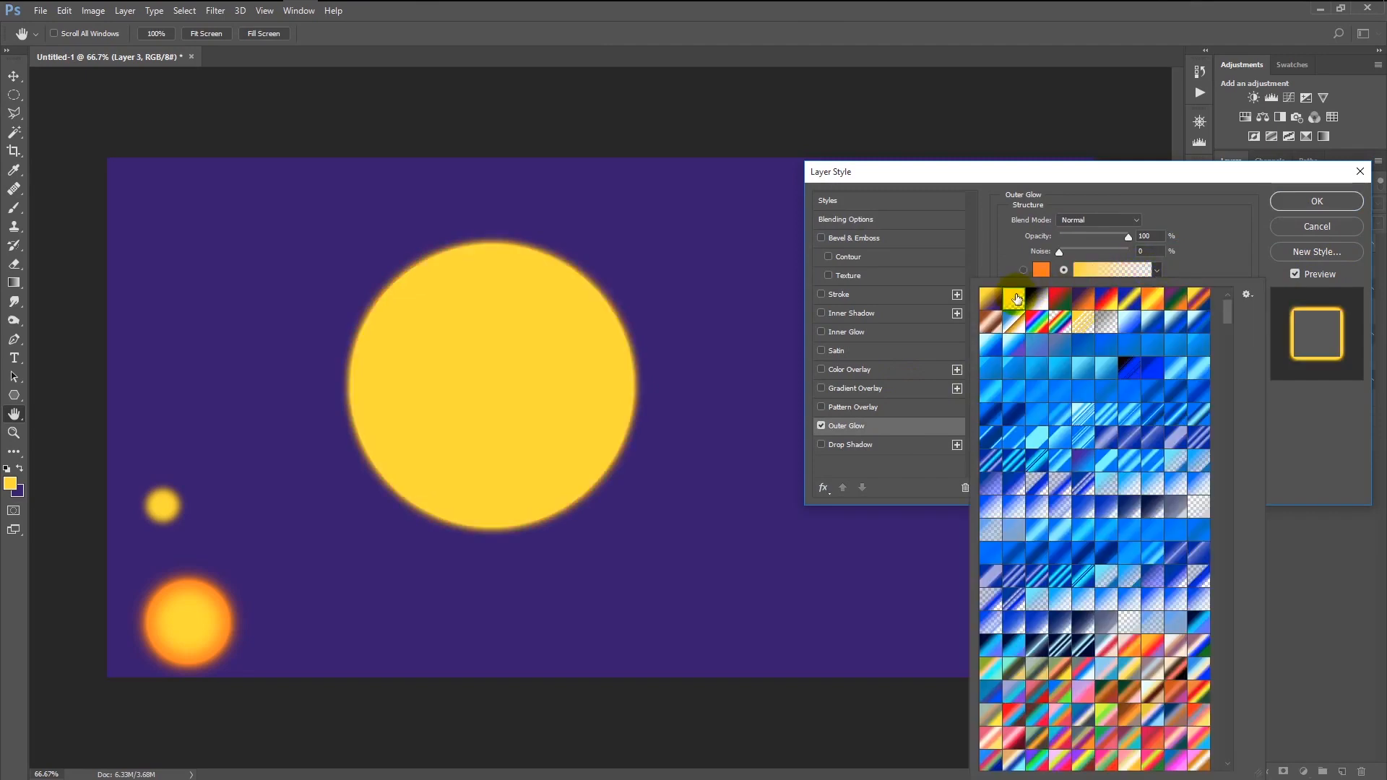
pyautogui.click(995, 247)
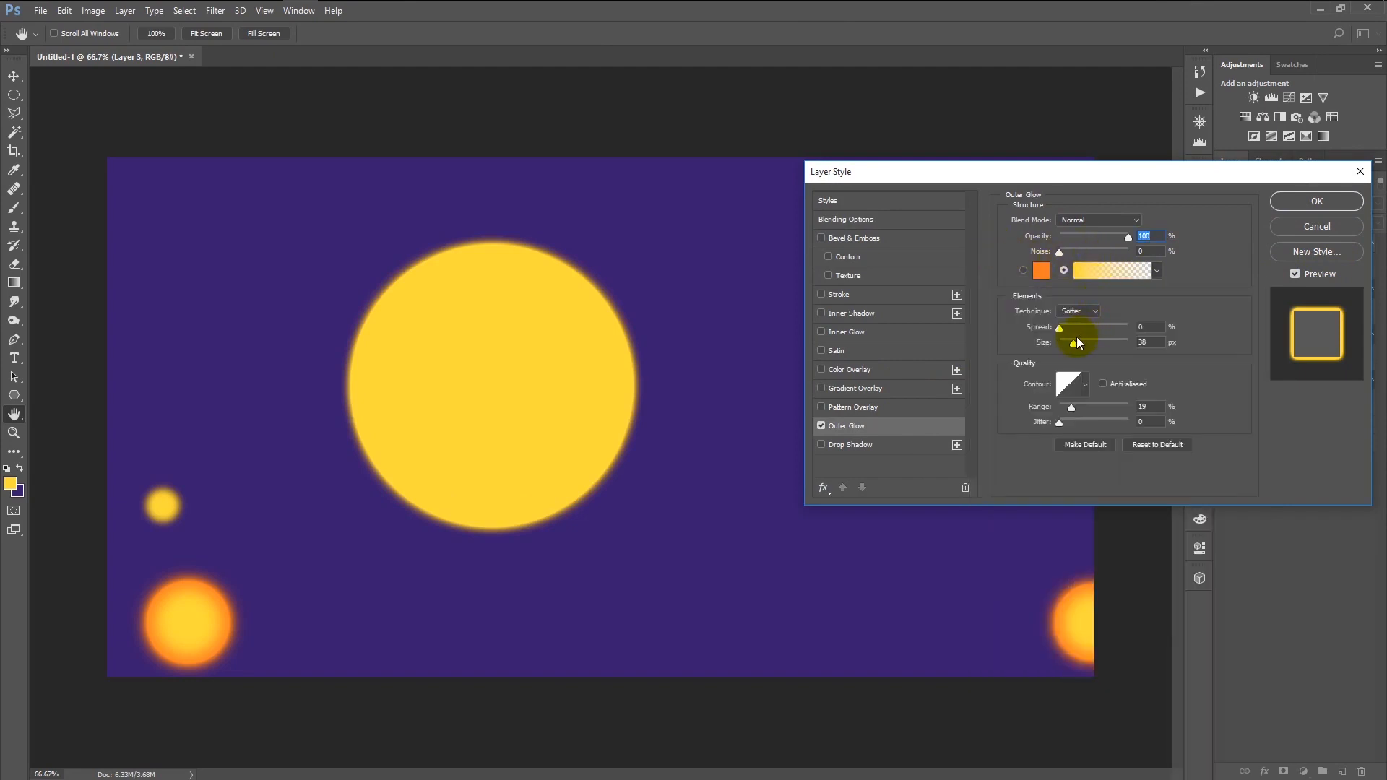
pyautogui.moveTo(1073, 339); pyautogui.dragTo(1072, 344)
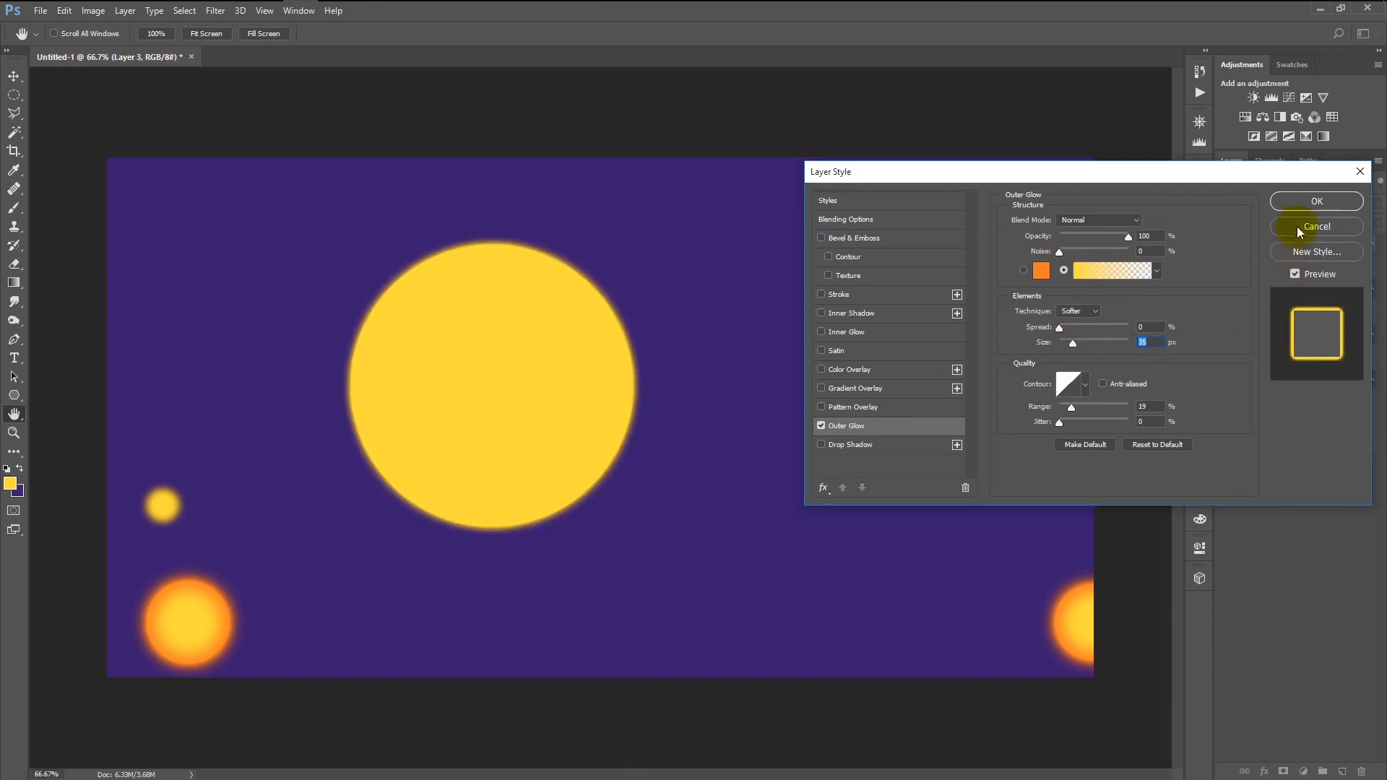
pyautogui.click(1303, 205)
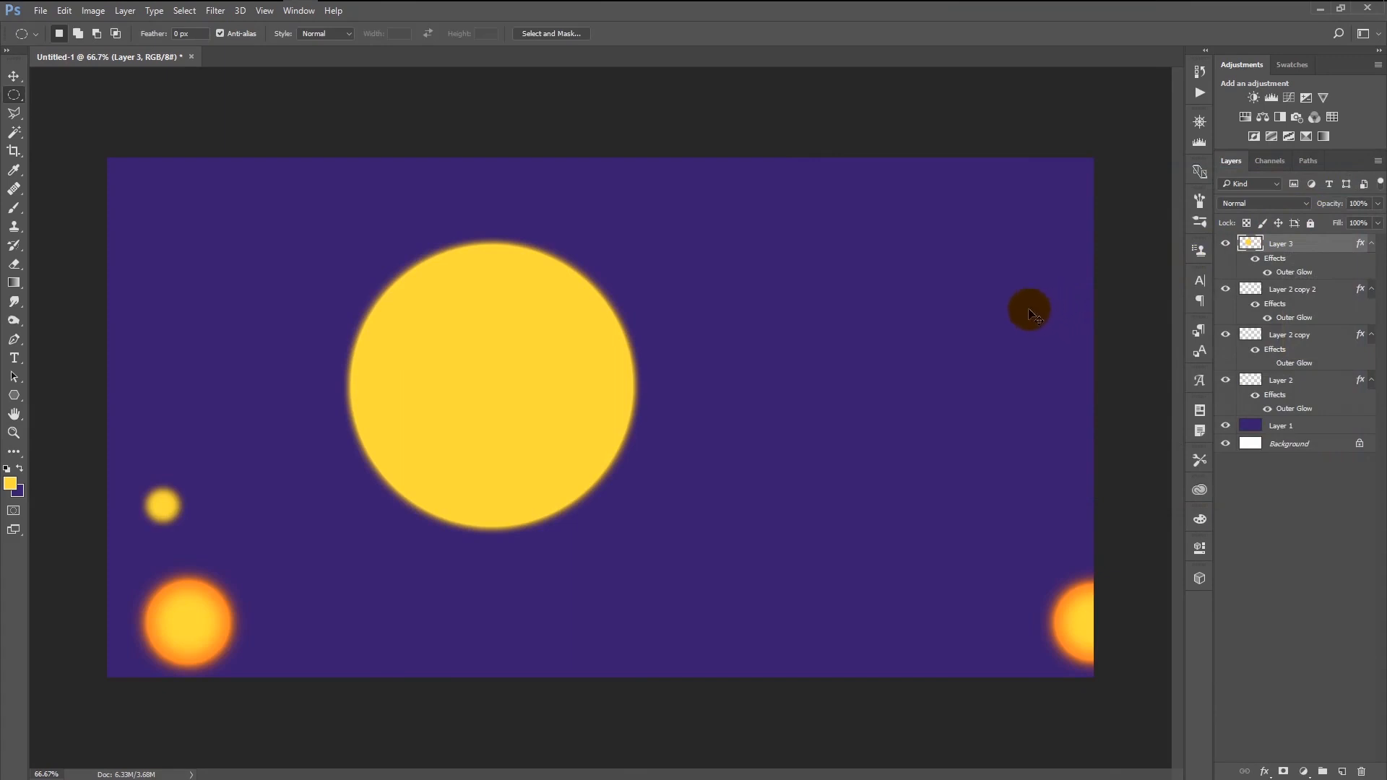
# Move the large yellow circle partly below the canvas's lower edge, beside the right orange circle, and set its layer opacity to 80%.
pyautogui.hotkey('ctrl', 't')
pyautogui.moveTo(576, 446); pyautogui.dragTo(1029, 764)
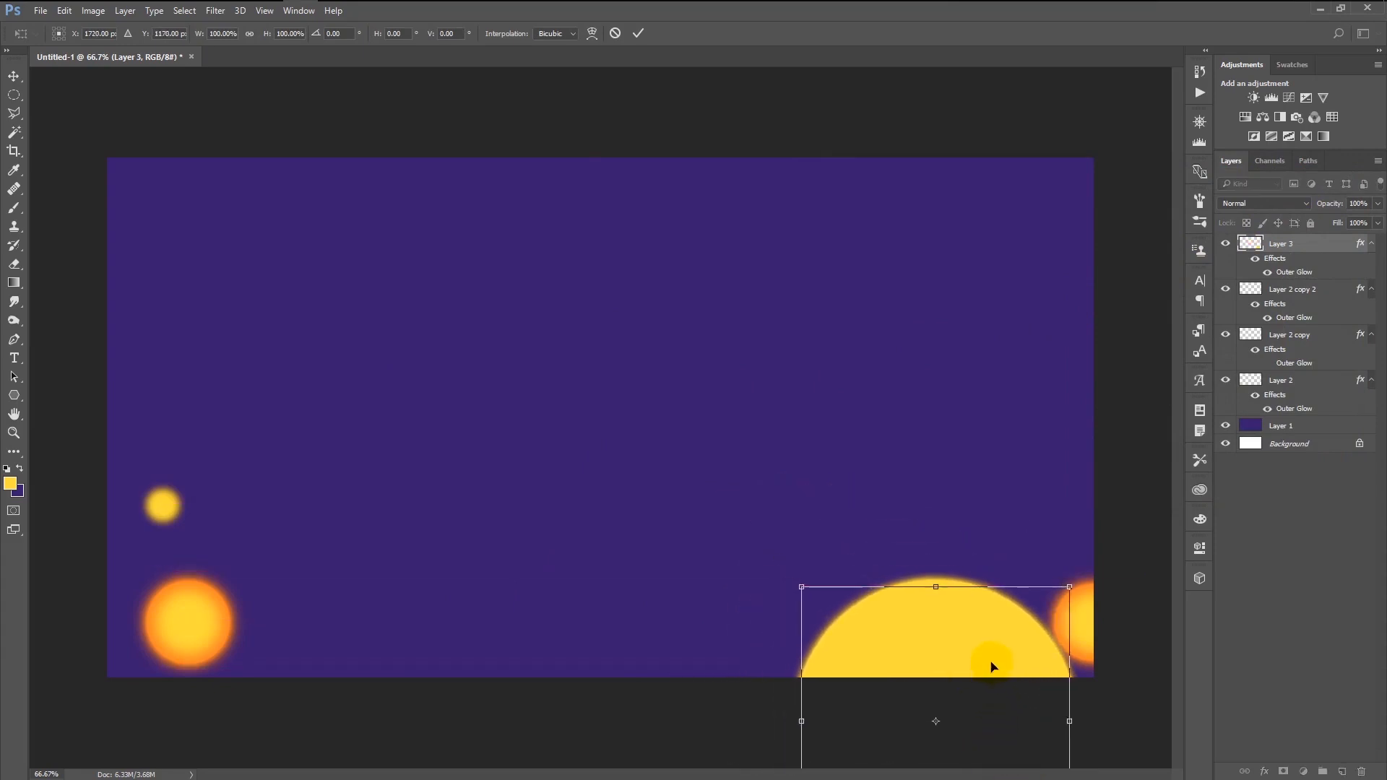
pyautogui.moveTo(987, 662); pyautogui.dragTo(990, 635)
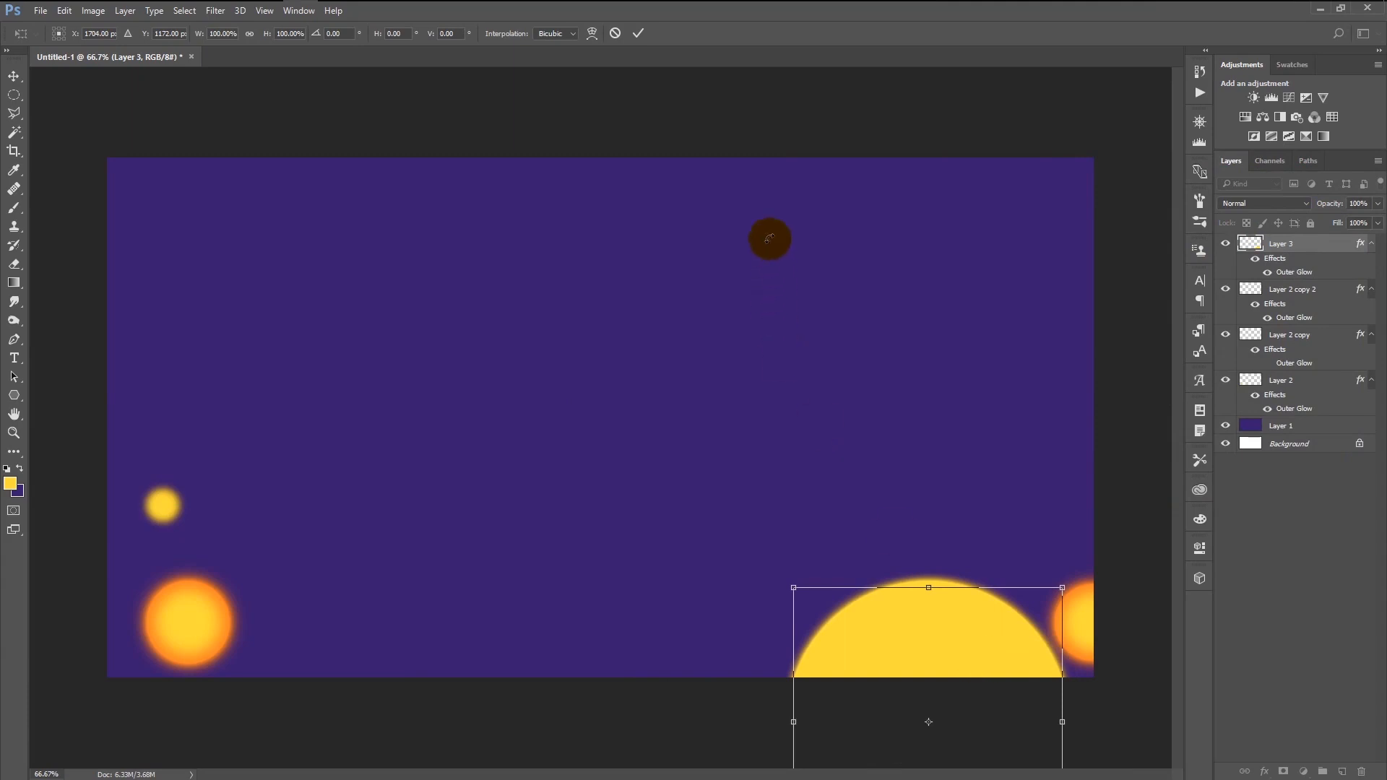
pyautogui.click(638, 32)
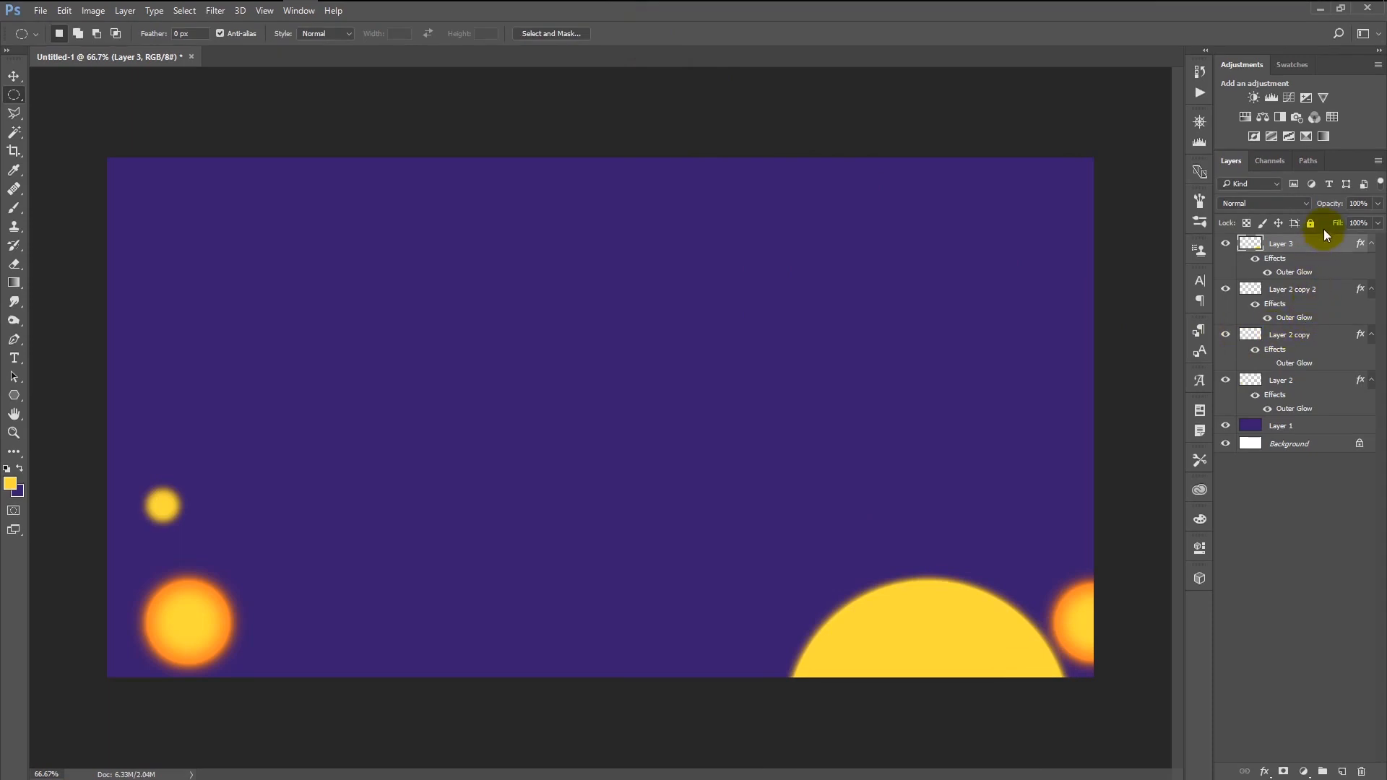
pyautogui.moveTo(1327, 208); pyautogui.dragTo(1338, 205)
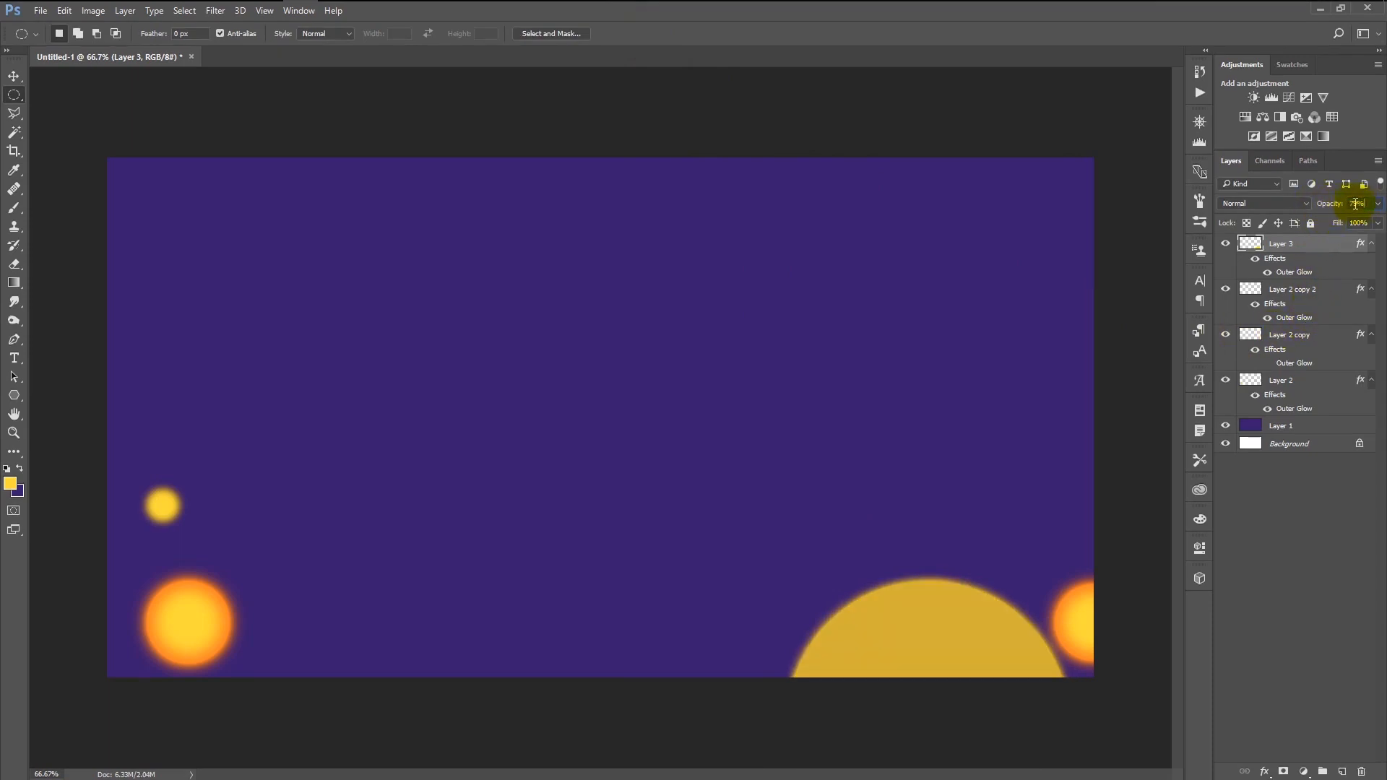
pyautogui.moveTo(1333, 206); pyautogui.dragTo(1329, 203)
# Duplicate the large yellow circle and shift the copy up and to the left so the two overlap.
pyautogui.keyDown('ctrl'); pyautogui.click(1275, 249); pyautogui.keyUp('ctrl')
pyautogui.click(1275, 248)
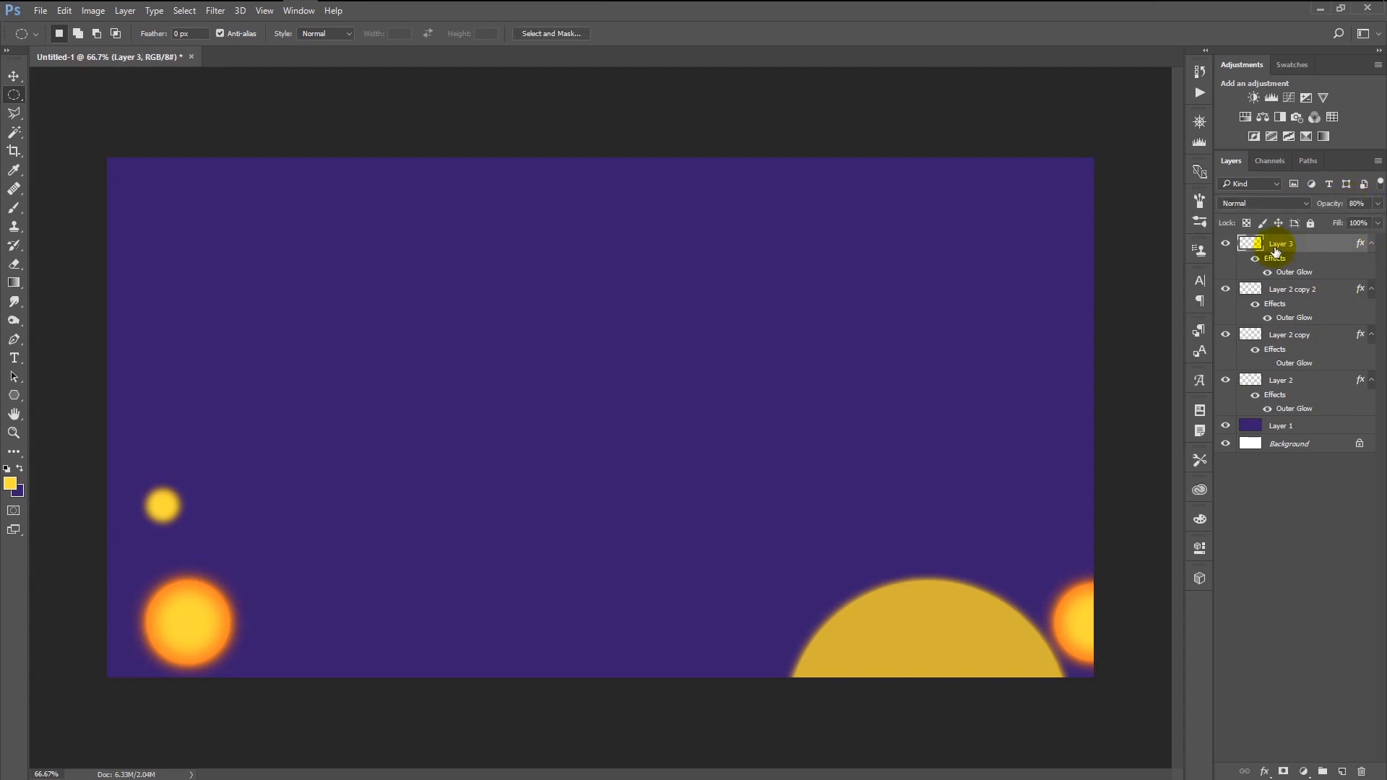
pyautogui.hotkey('ctrl', 'j')
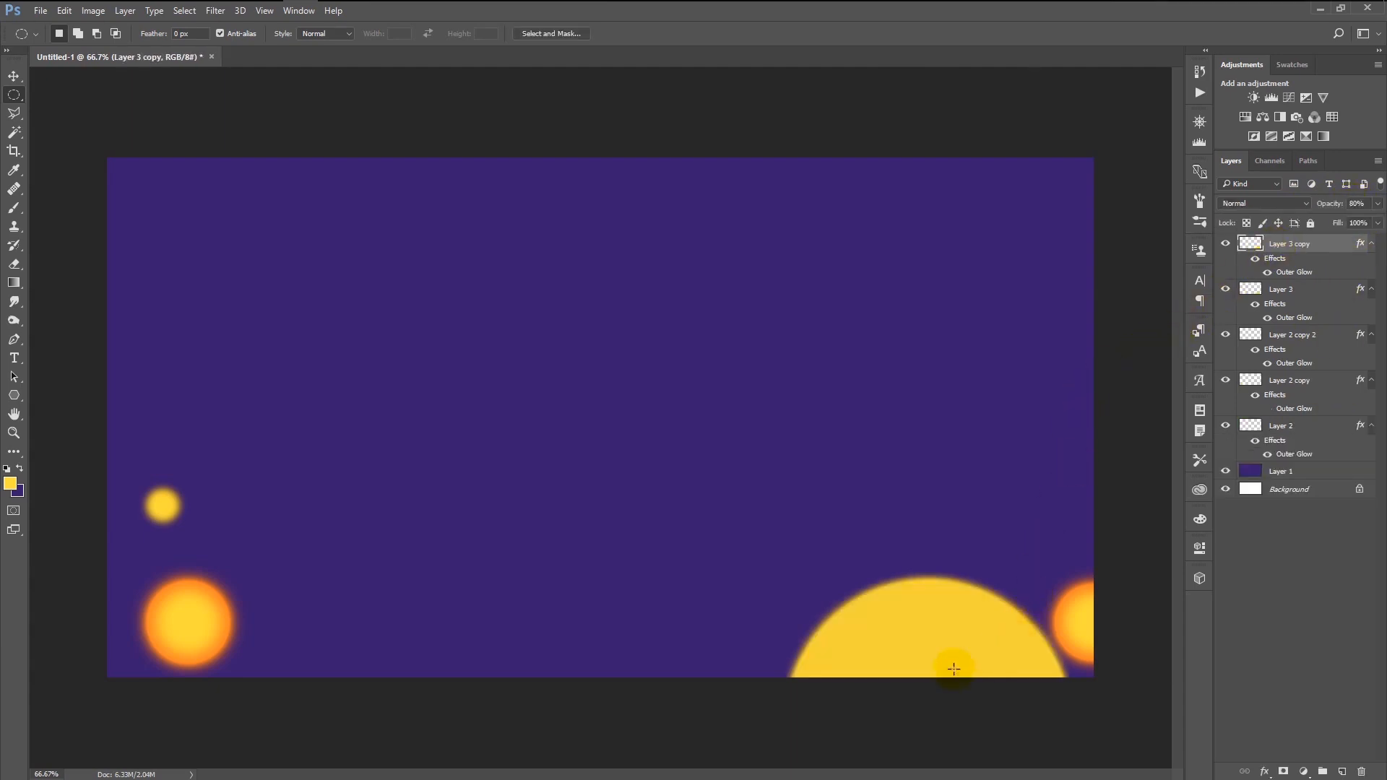
pyautogui.press('v')
pyautogui.hotkey('alt', 'v')
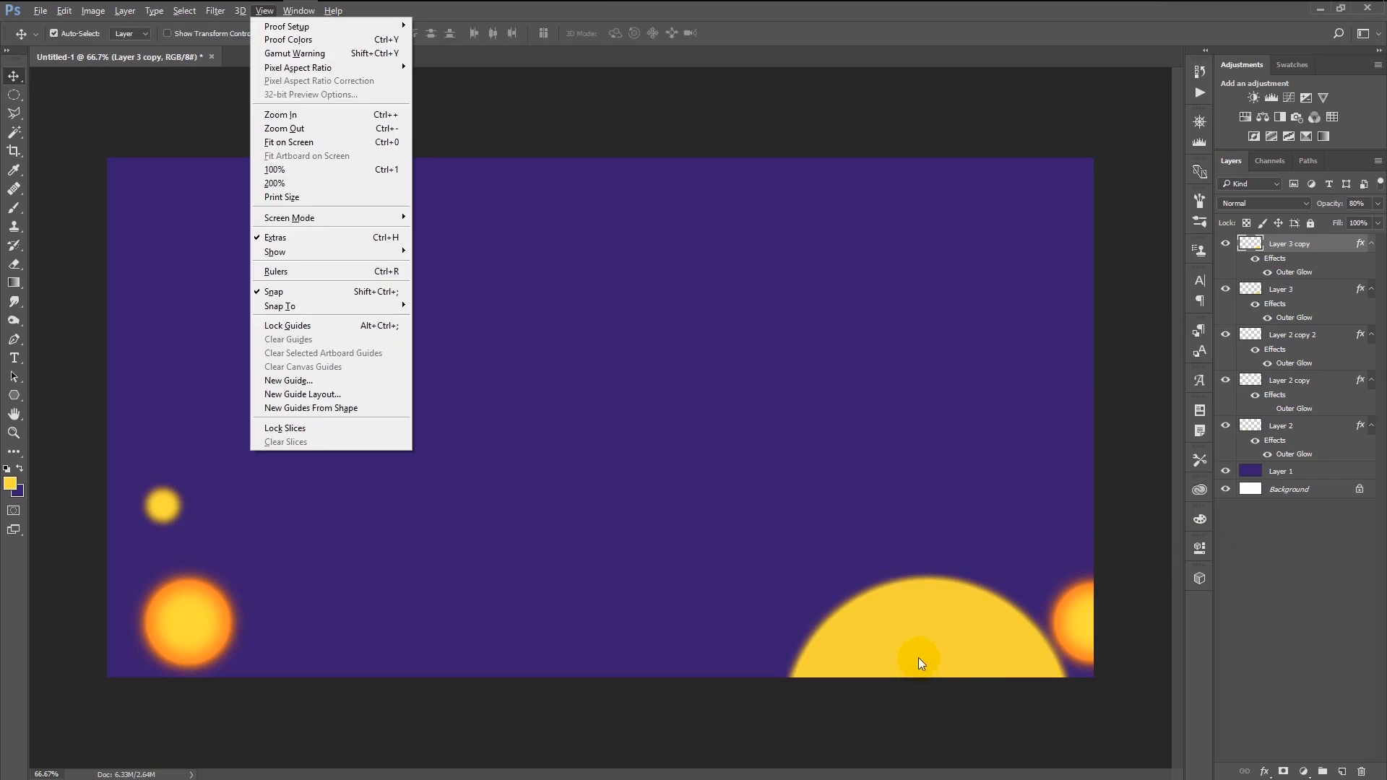
pyautogui.click(918, 657)
pyautogui.moveTo(935, 652); pyautogui.dragTo(861, 621)
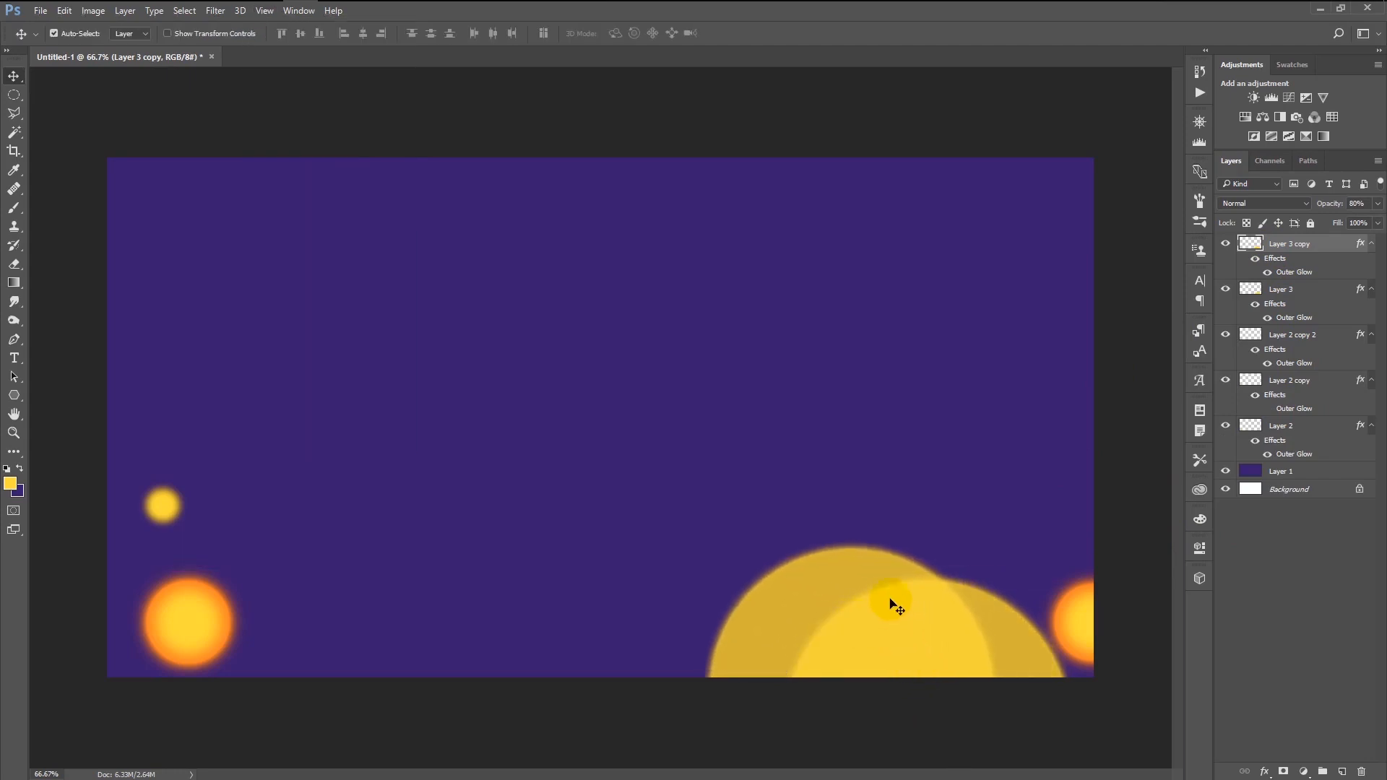
# Place the large circle's copy beneath the original in the layer order and lower its opacity to 28%.
pyautogui.moveTo(1301, 249); pyautogui.dragTo(1303, 309)
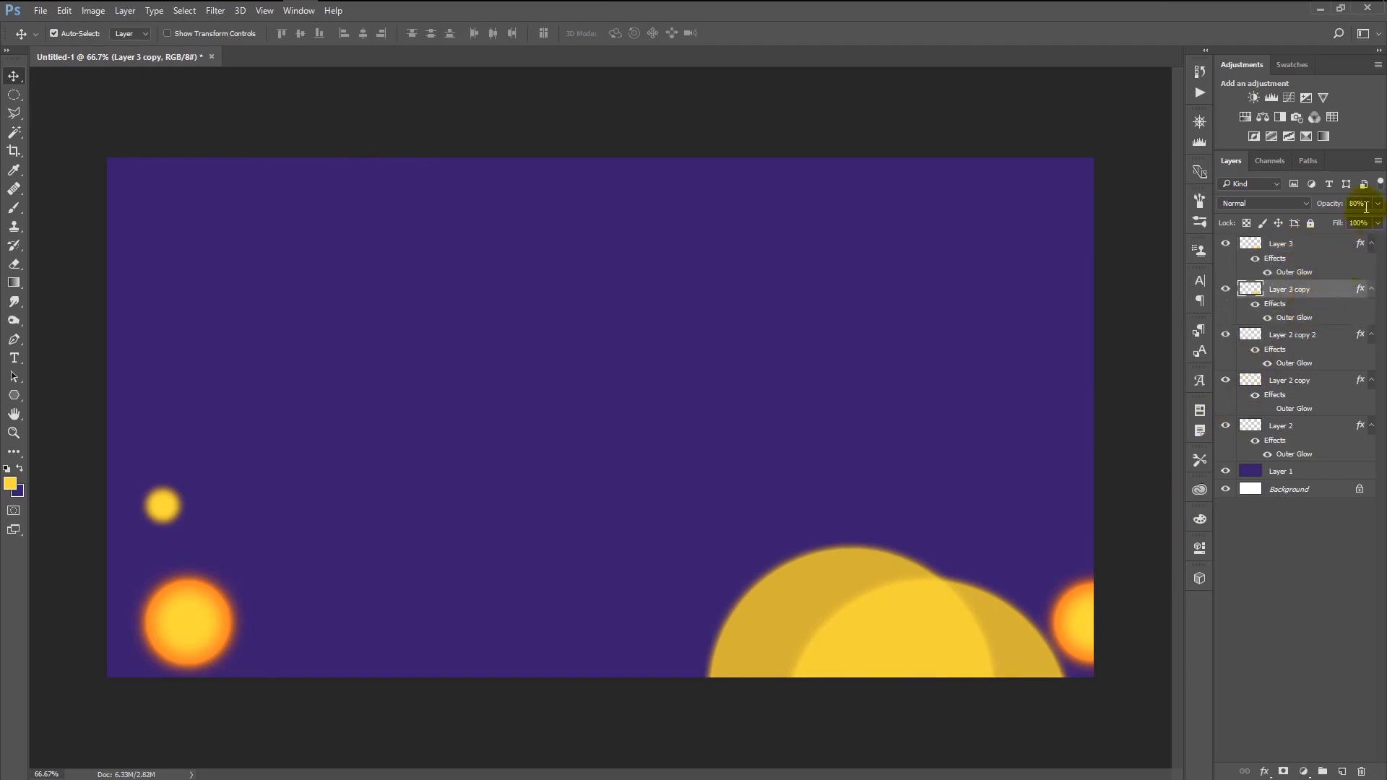
pyautogui.moveTo(1314, 209); pyautogui.dragTo(1299, 210)
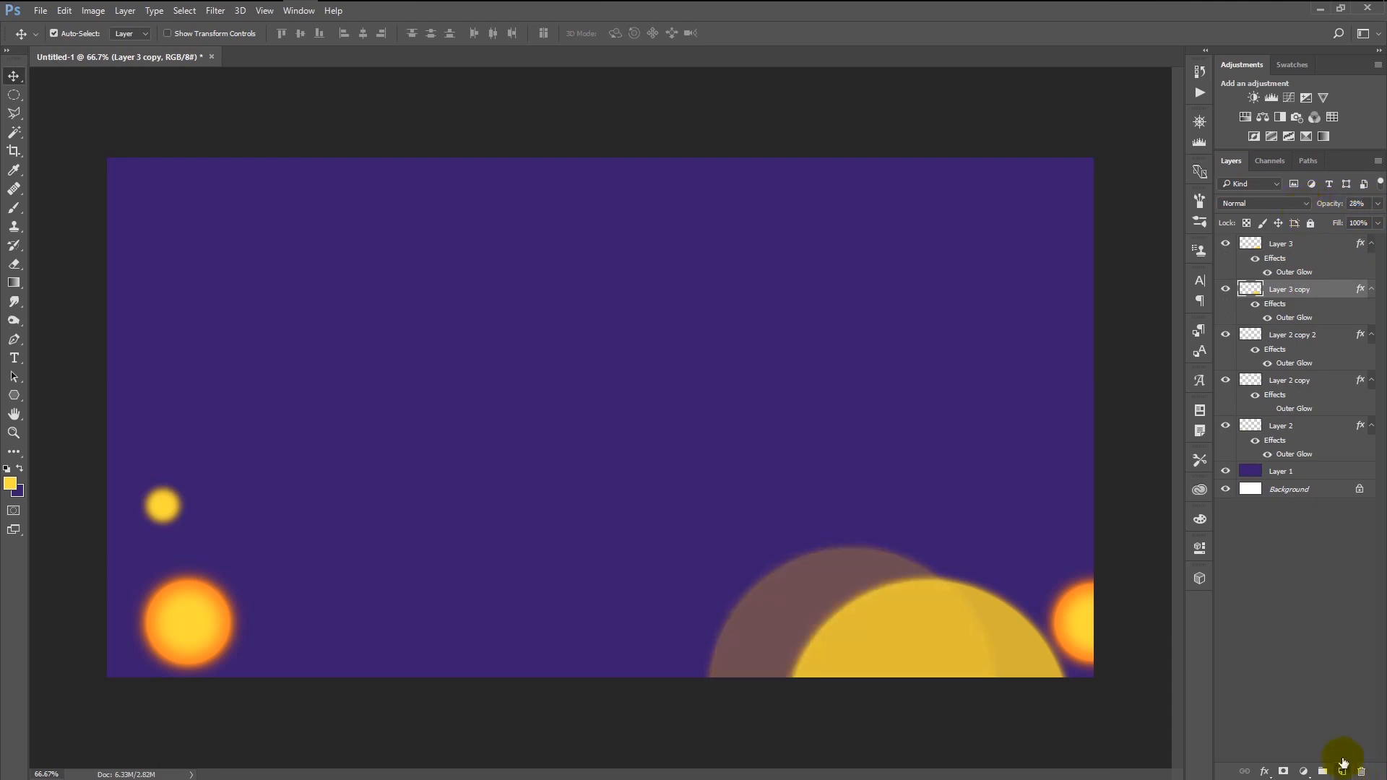
# Add a new layer above all others and draw a circular selection left of the canvas centre.
pyautogui.click(1314, 249)
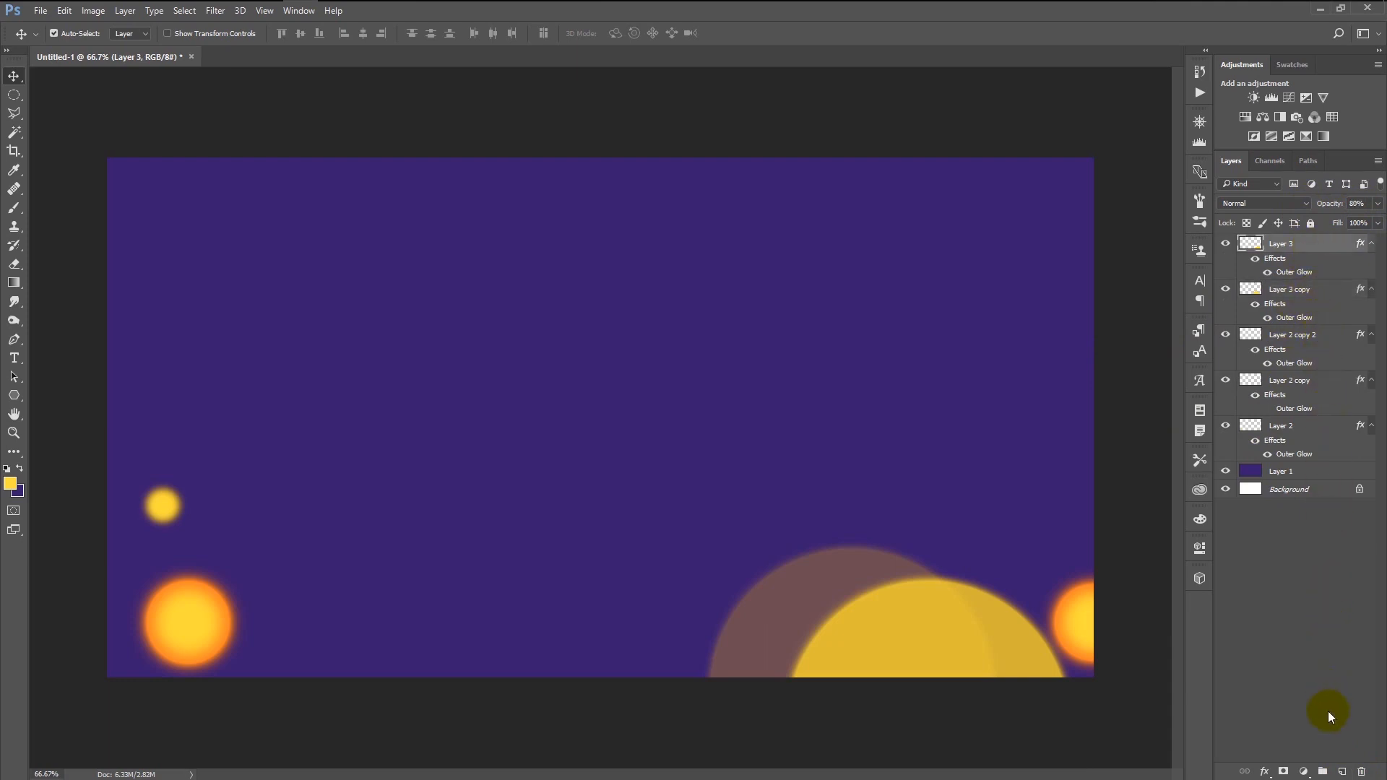
pyautogui.click(1341, 771)
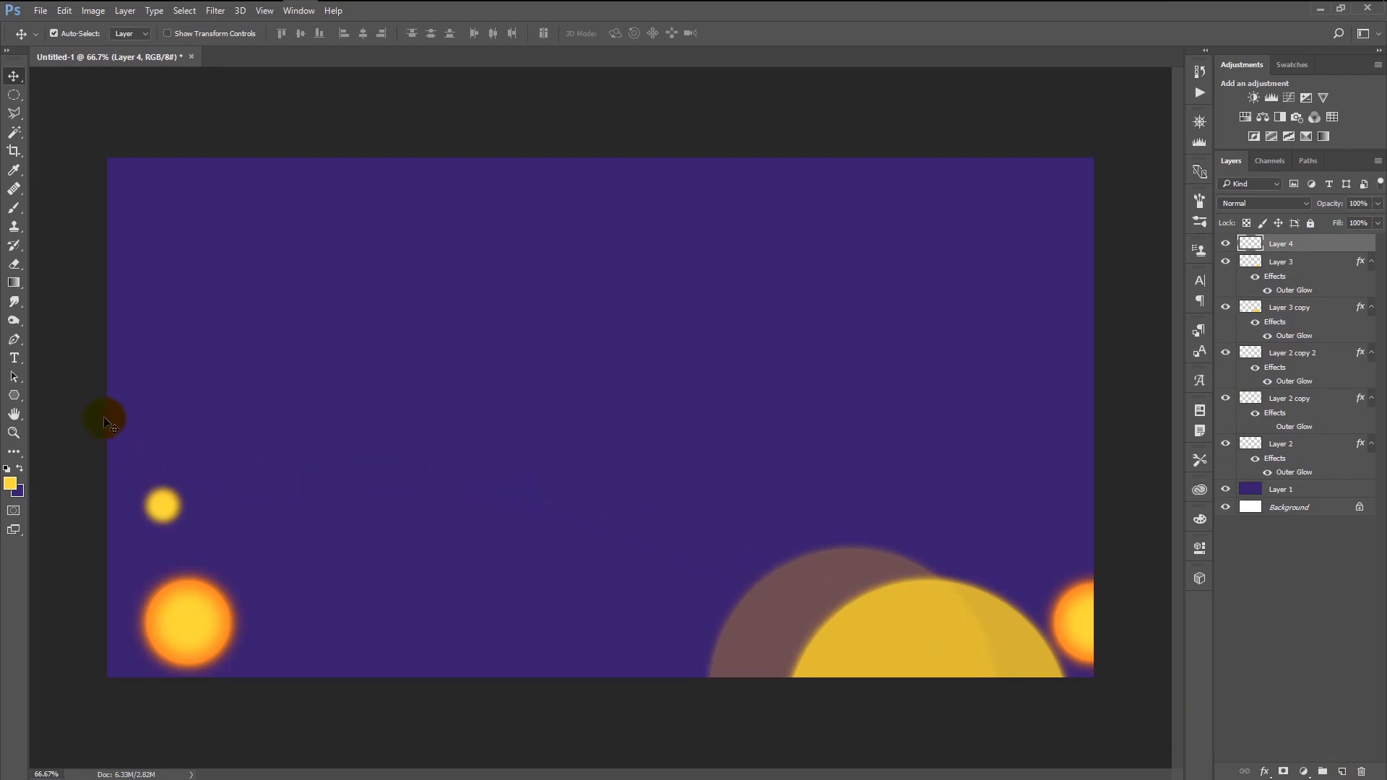
pyautogui.click(14, 99)
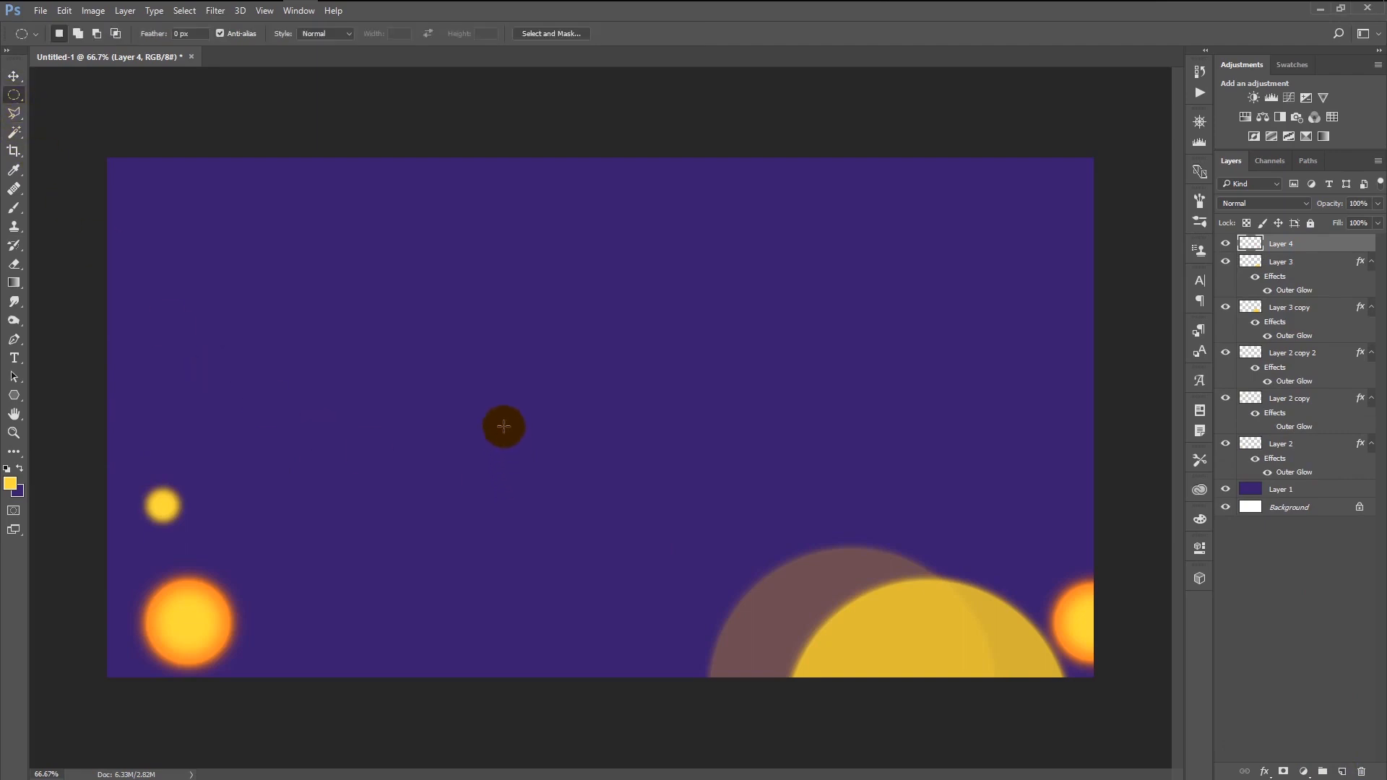
pyautogui.moveTo(526, 373); pyautogui.dragTo(635, 500)
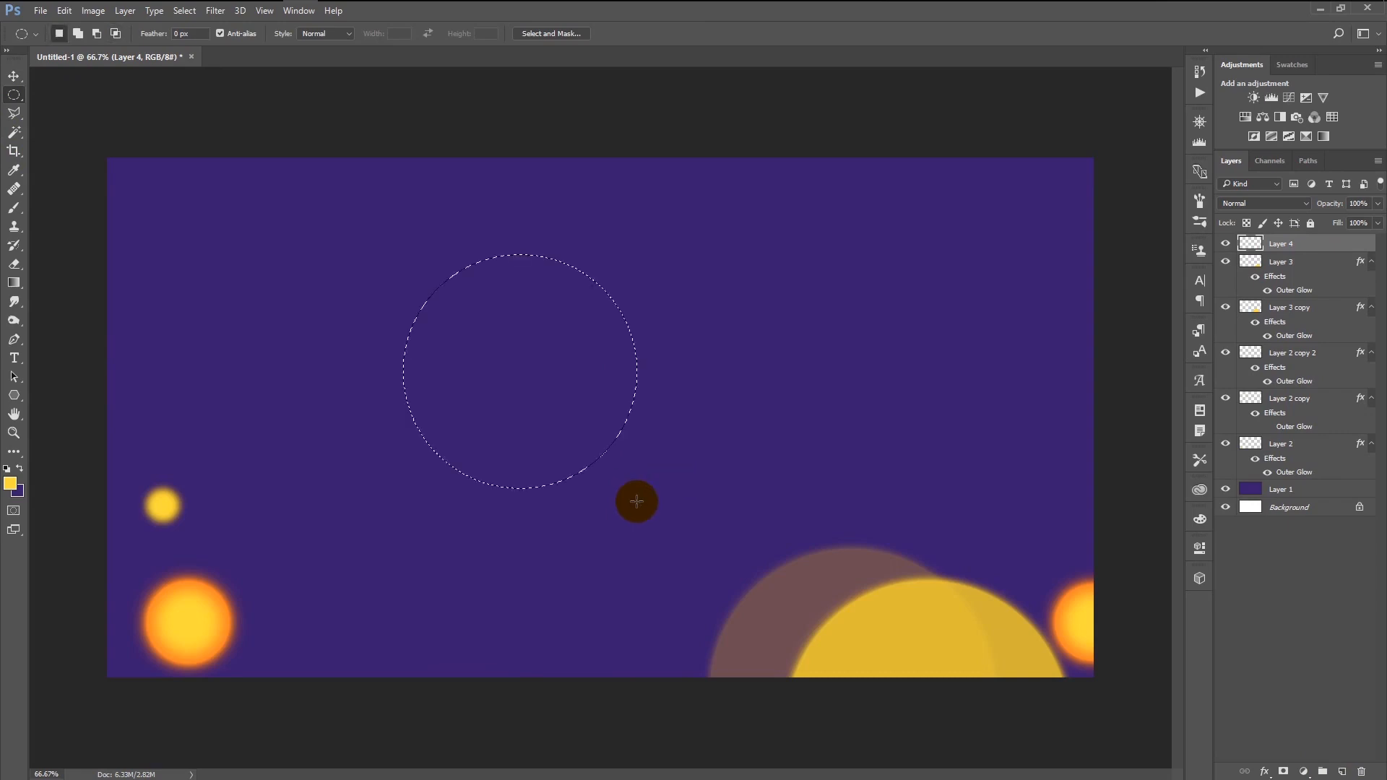
# Set the foreground colour to light blue 00b4ff, fill the circular selection with it and deselect.
pyautogui.click(7, 489)
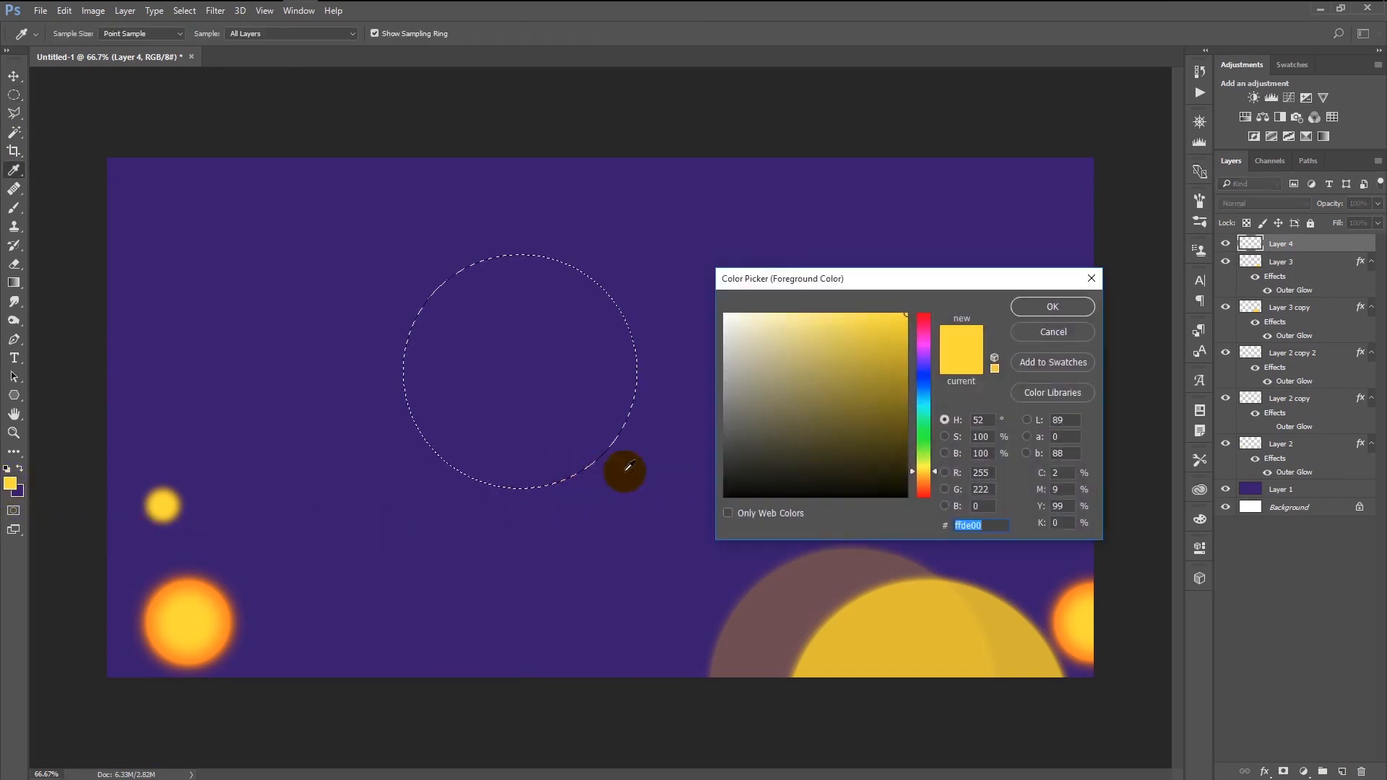
pyautogui.moveTo(921, 471); pyautogui.dragTo(928, 396)
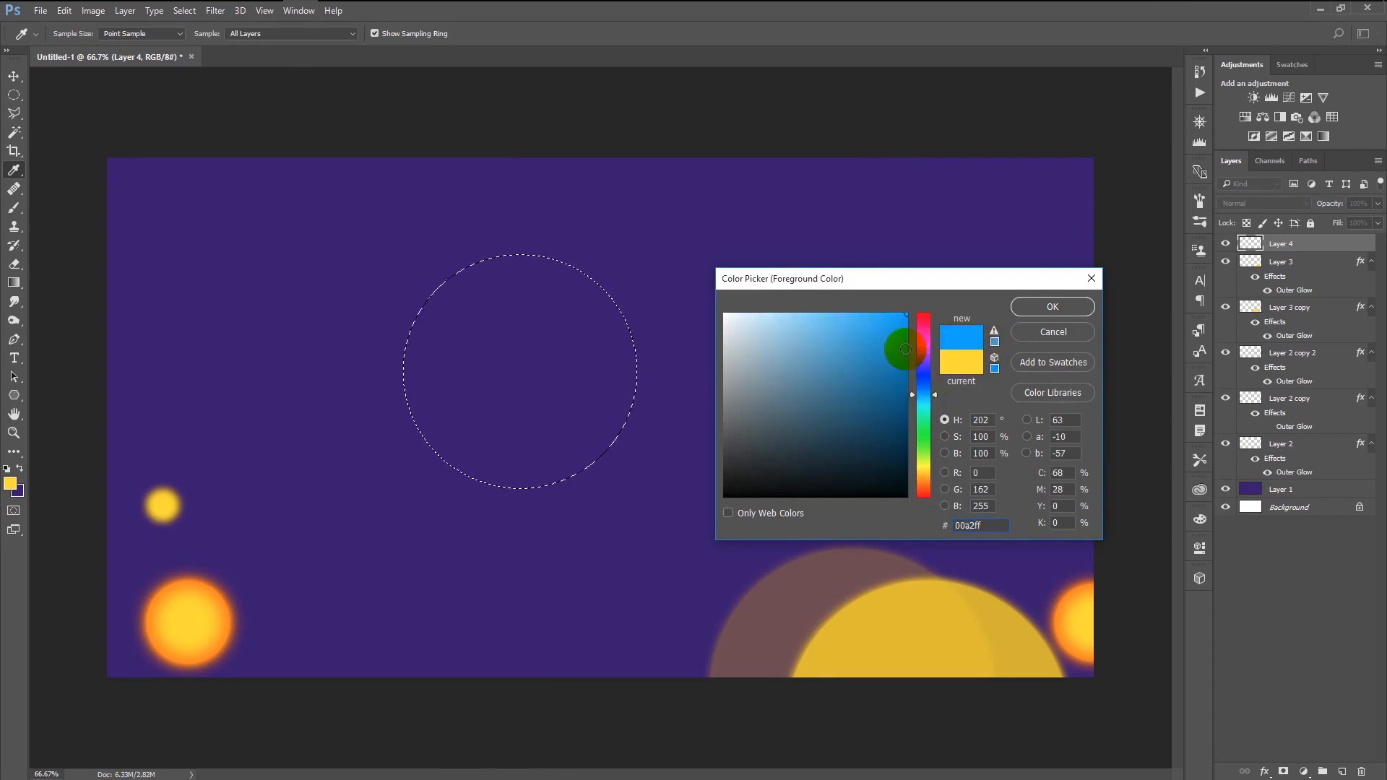
pyautogui.click(921, 393)
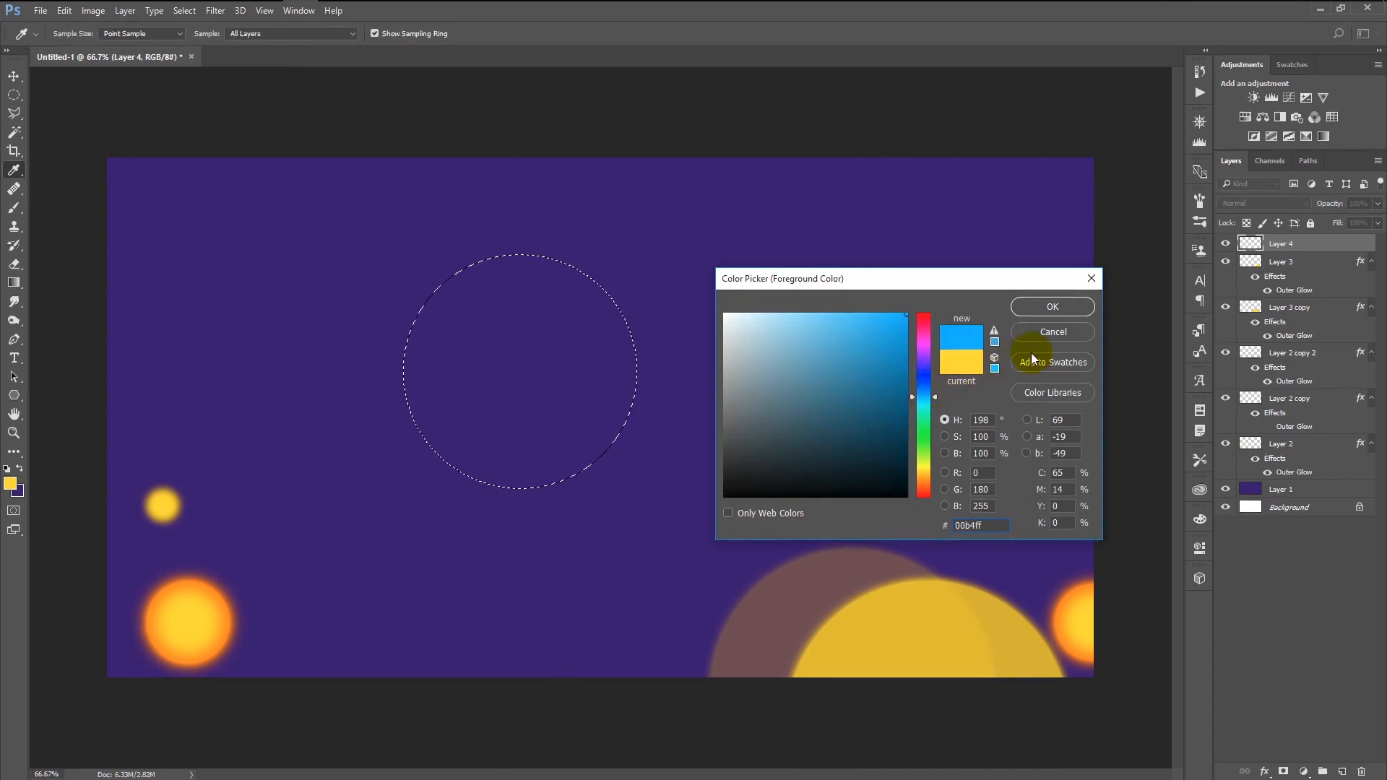
pyautogui.click(1053, 307)
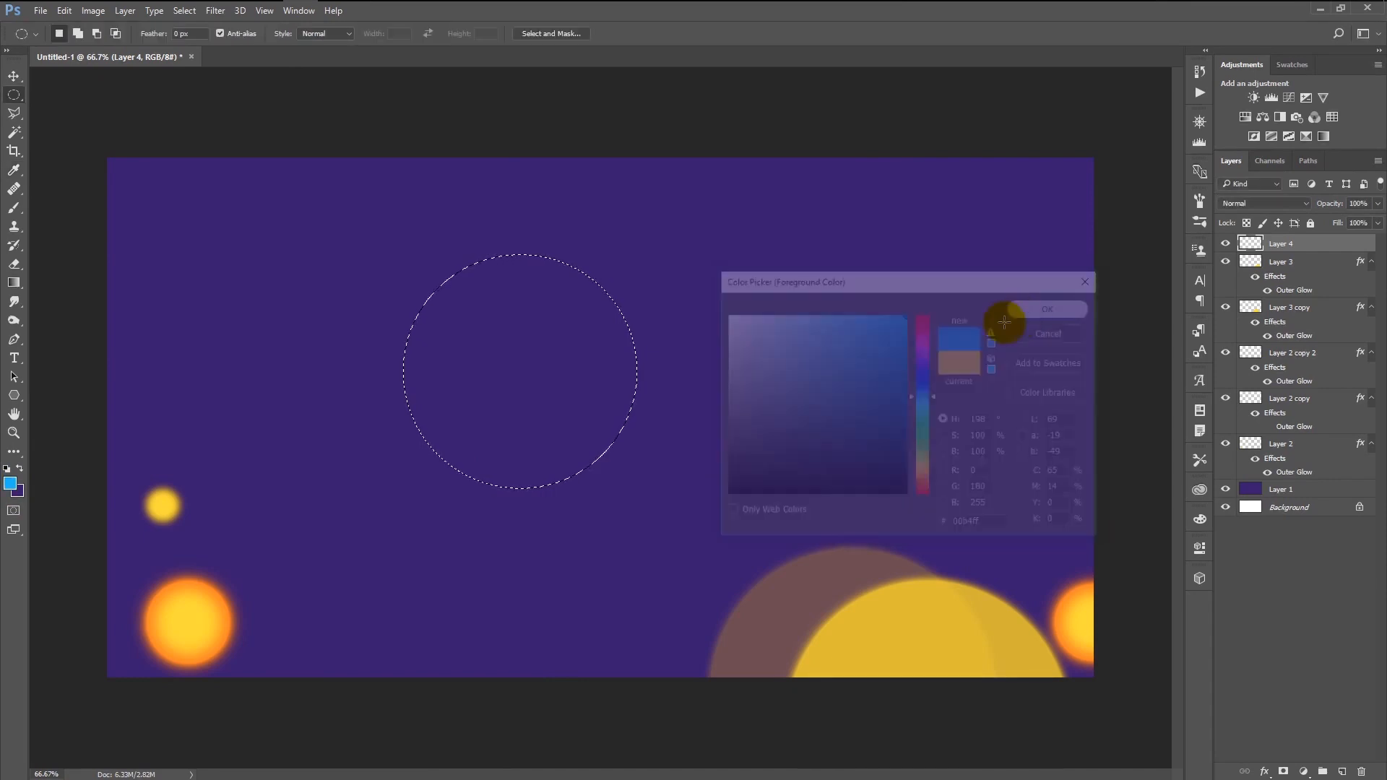
pyautogui.hotkey('alt', 'BackSpace')
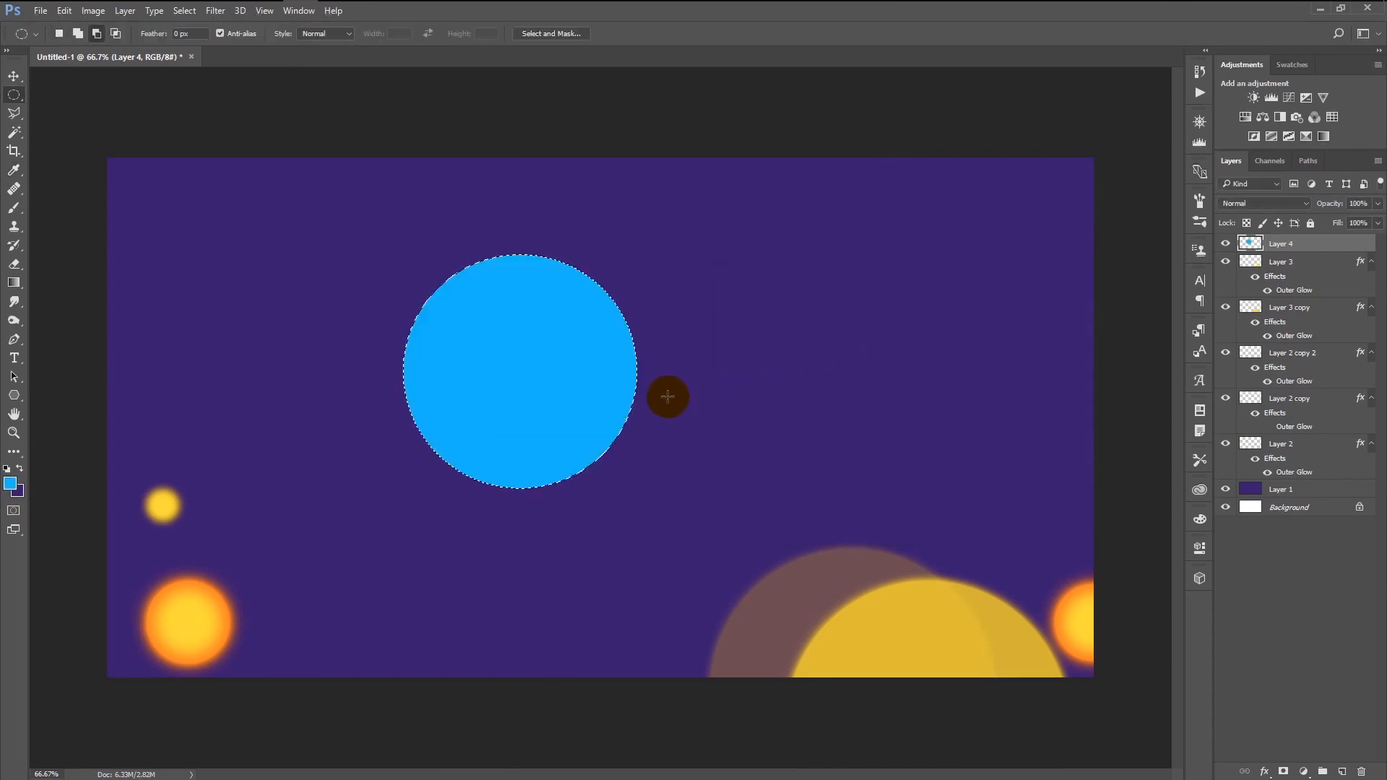
pyautogui.hotkey('ctrl', 'd')
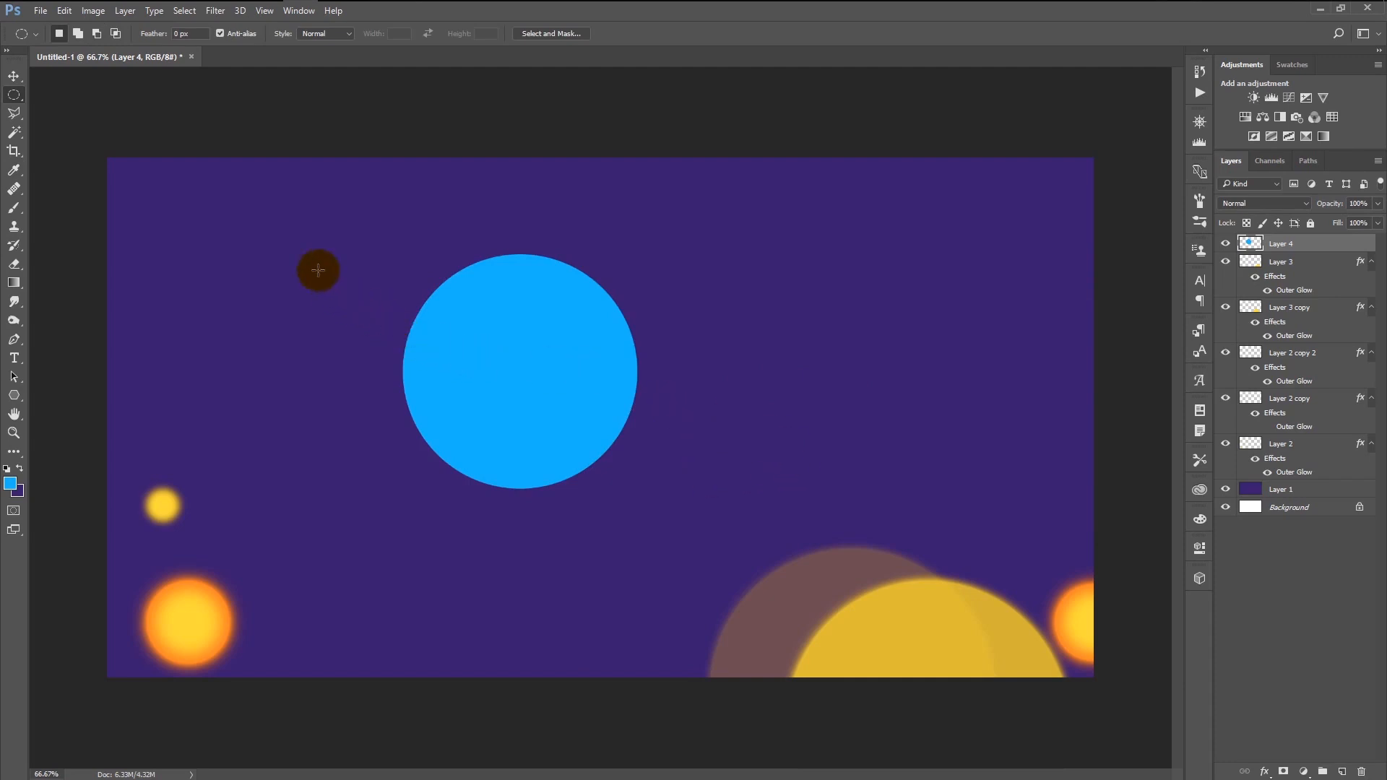
# Apply a Gaussian Blur with a radius of 40 pixels to the blue circle.
pyautogui.click(216, 10)
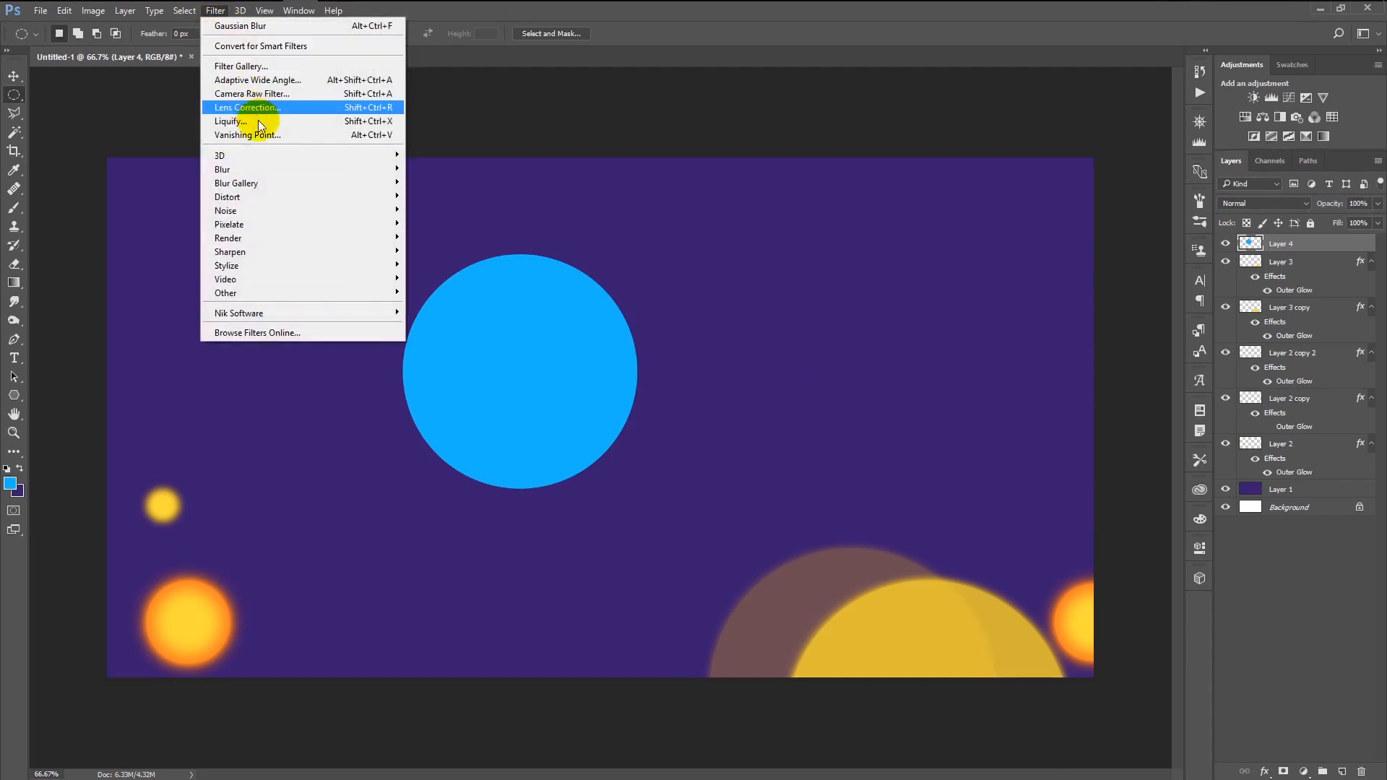
pyautogui.moveTo(277, 167)
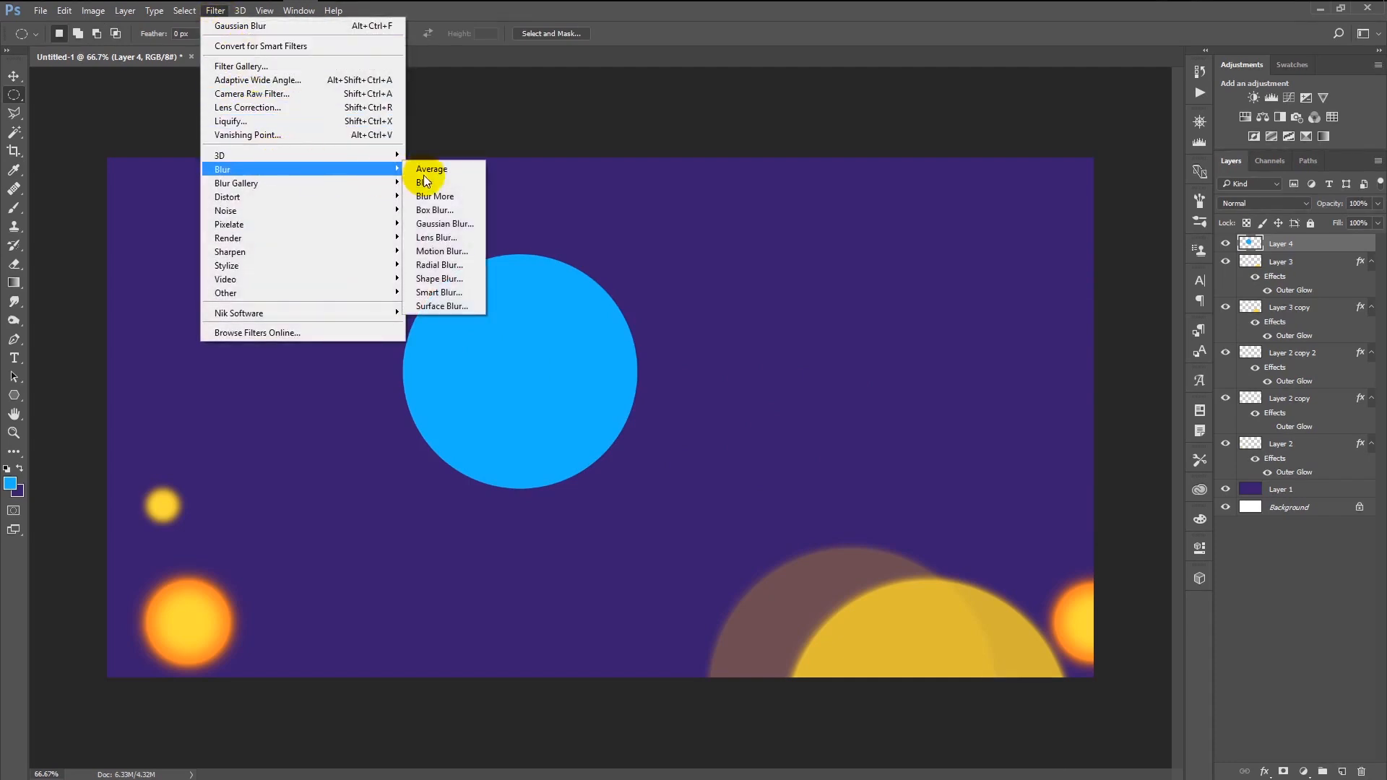
pyautogui.click(438, 223)
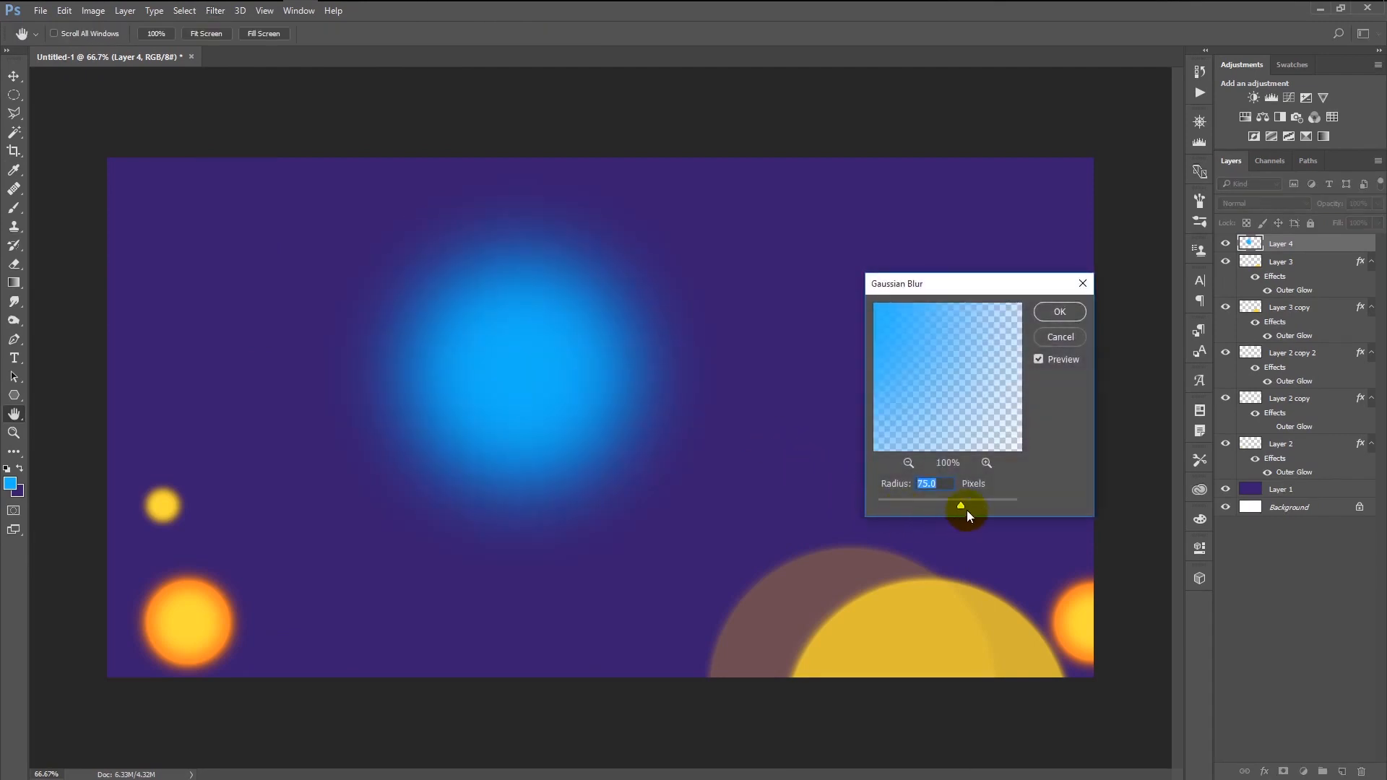
pyautogui.moveTo(956, 505); pyautogui.dragTo(949, 503)
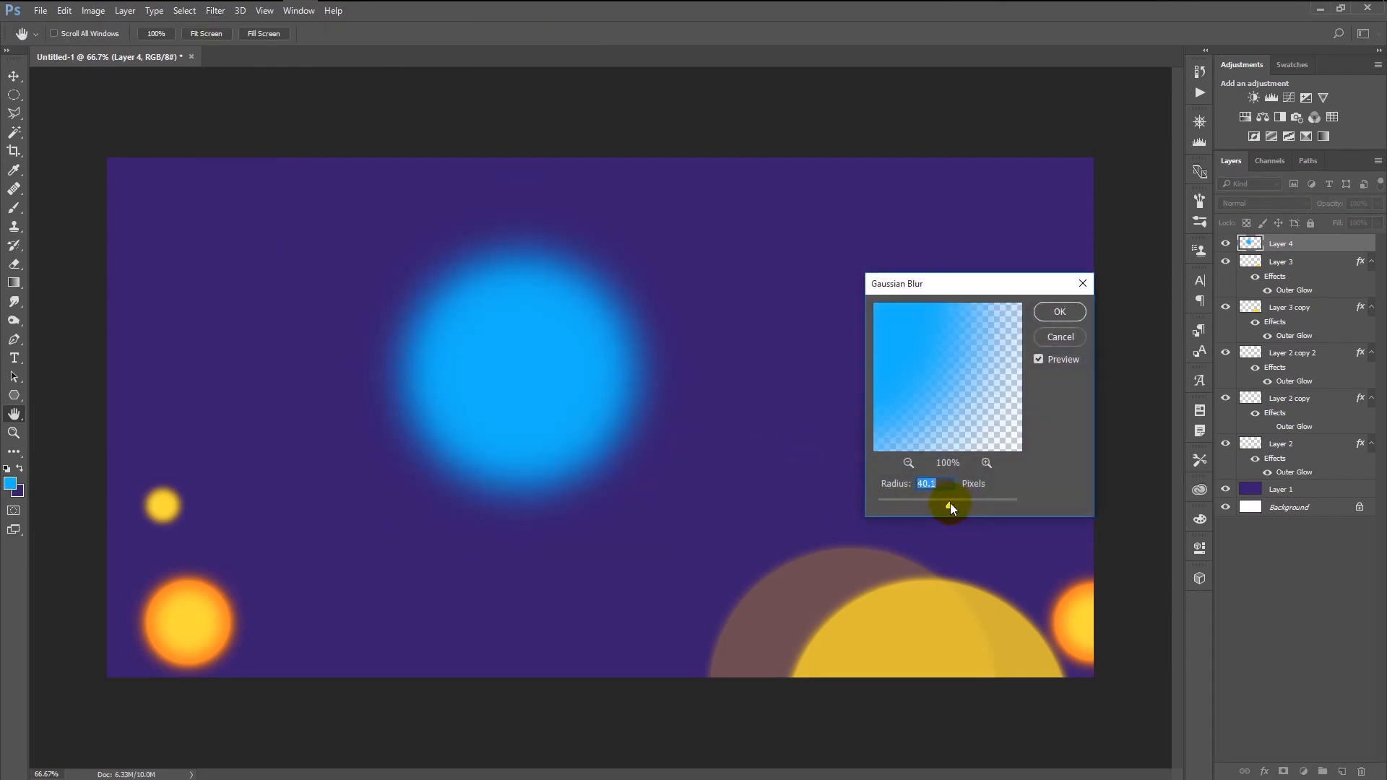
pyautogui.write('40')
pyautogui.click(1046, 313)
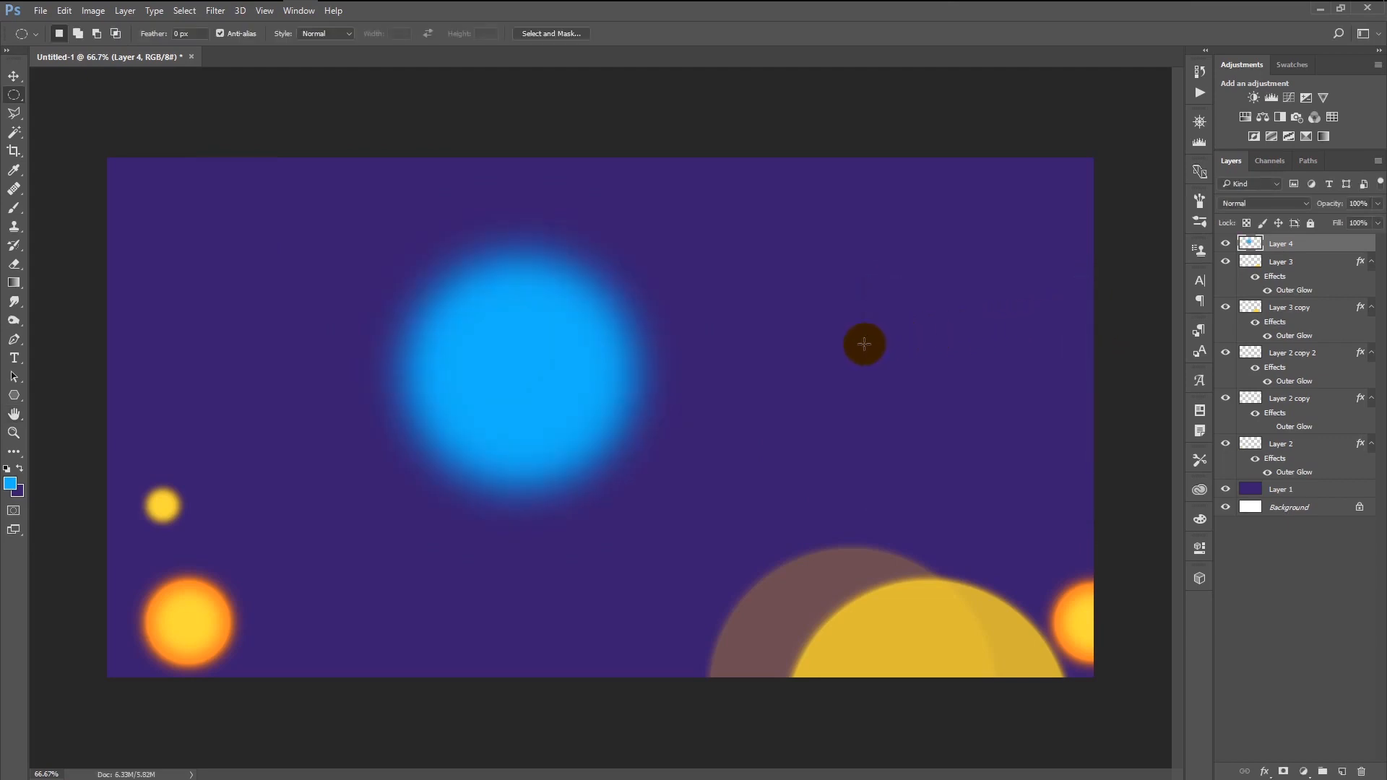
# Scale the blurred blue circle to about 46% and move it onto the canvas's upper edge, just right of the middle.
pyautogui.hotkey('ctrl', 't')
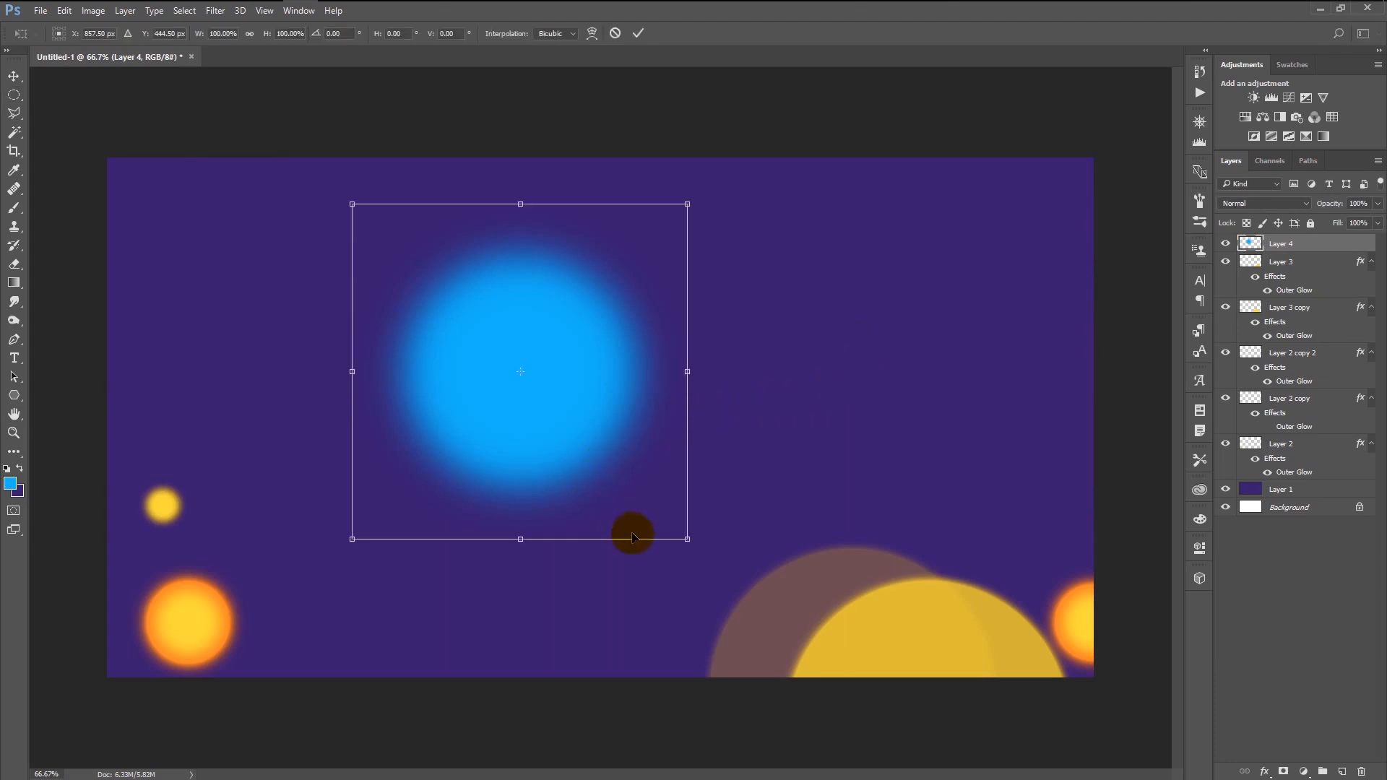
pyautogui.moveTo(686, 540); pyautogui.dragTo(586, 468)
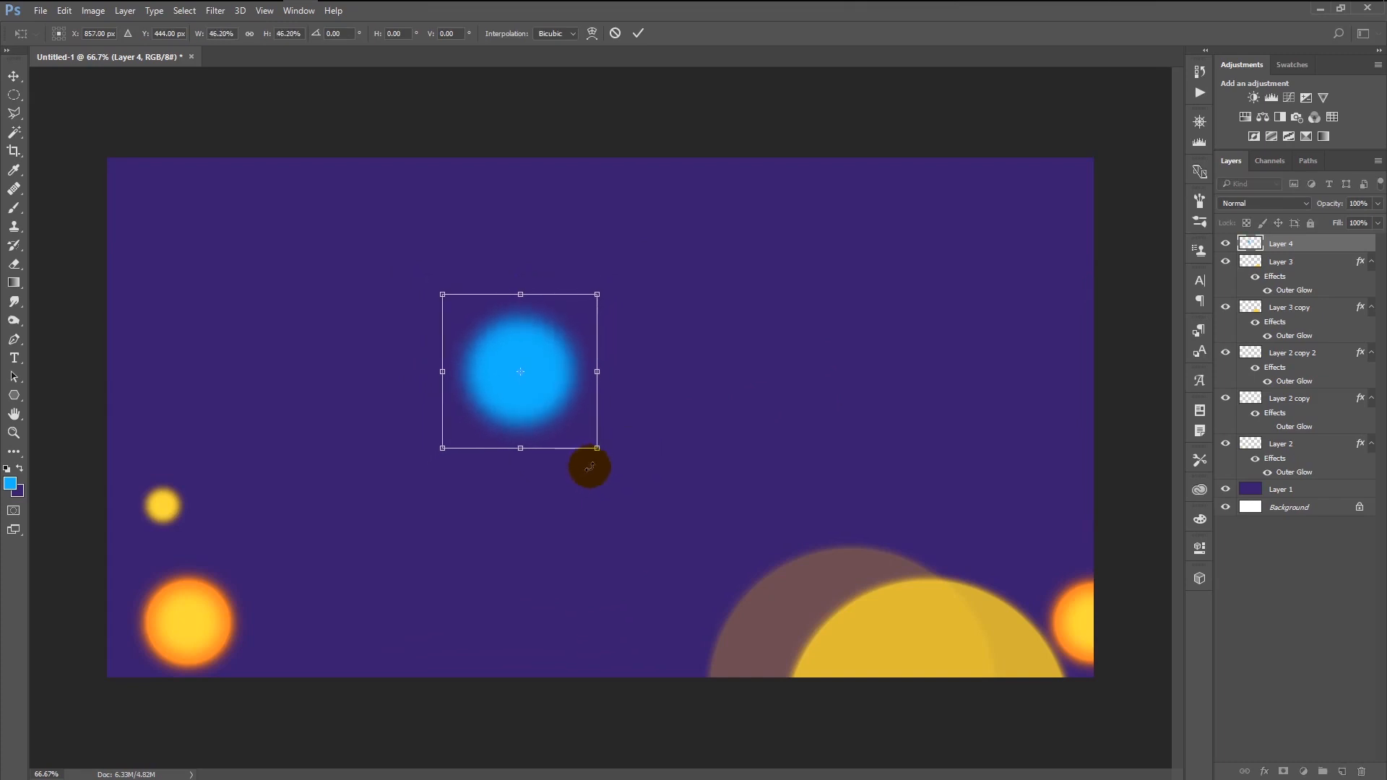
pyautogui.moveTo(565, 374); pyautogui.dragTo(648, 192)
pyautogui.click(639, 35)
pyautogui.press('m')
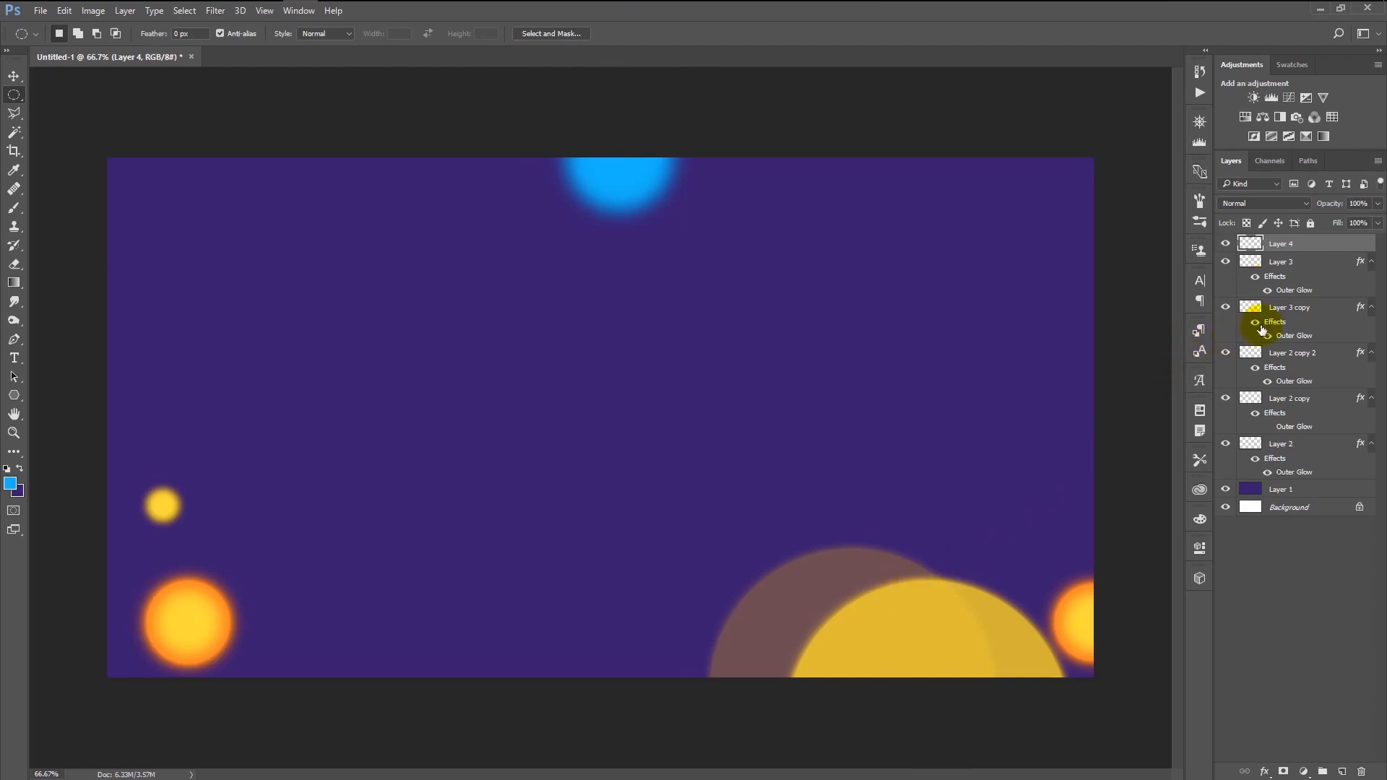
# Duplicate the semi-transparent large circle's layer and move the copy to the canvas's upper edge, left of the blue circle.
pyautogui.click(1224, 263)
pyautogui.click(1224, 264)
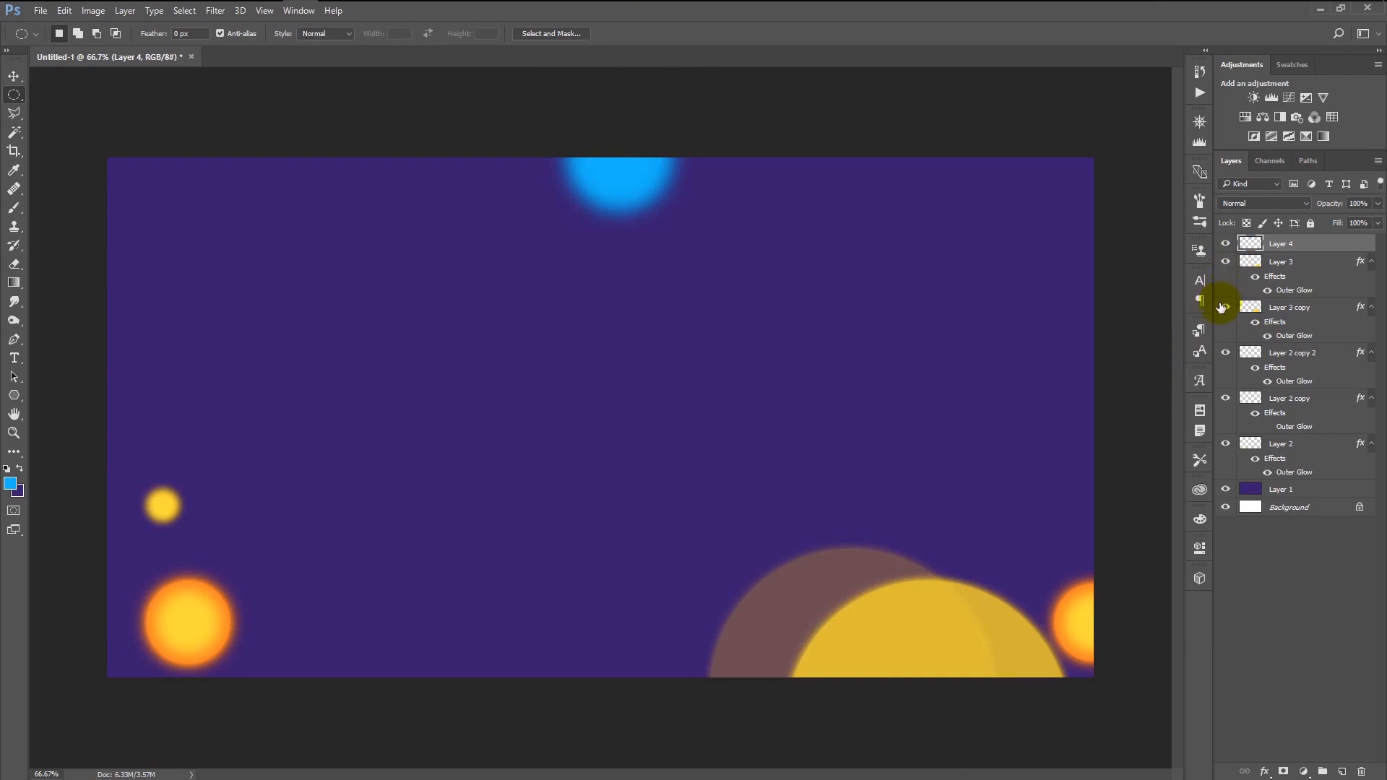
pyautogui.click(1224, 308)
pyautogui.click(1224, 308)
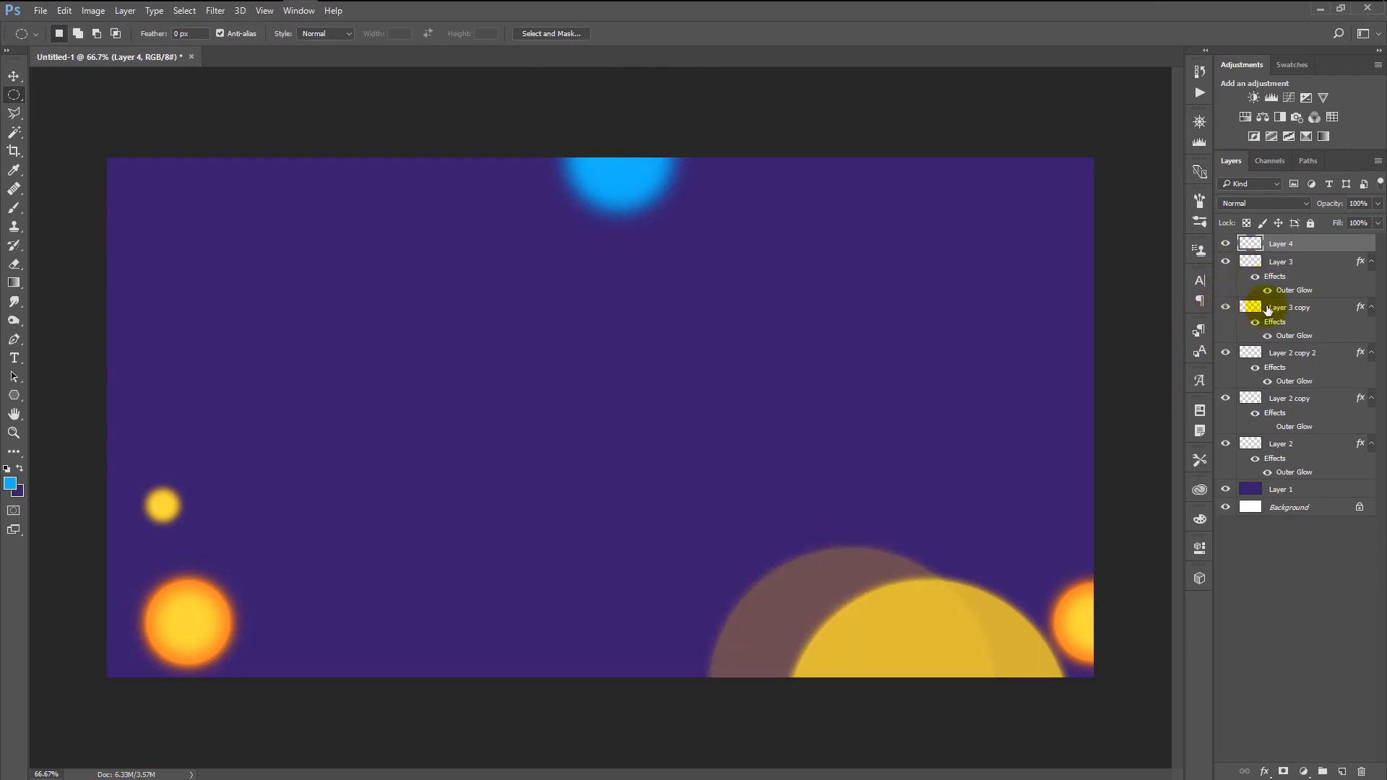
pyautogui.click(1277, 309)
pyautogui.hotkey('ctrl', 'j')
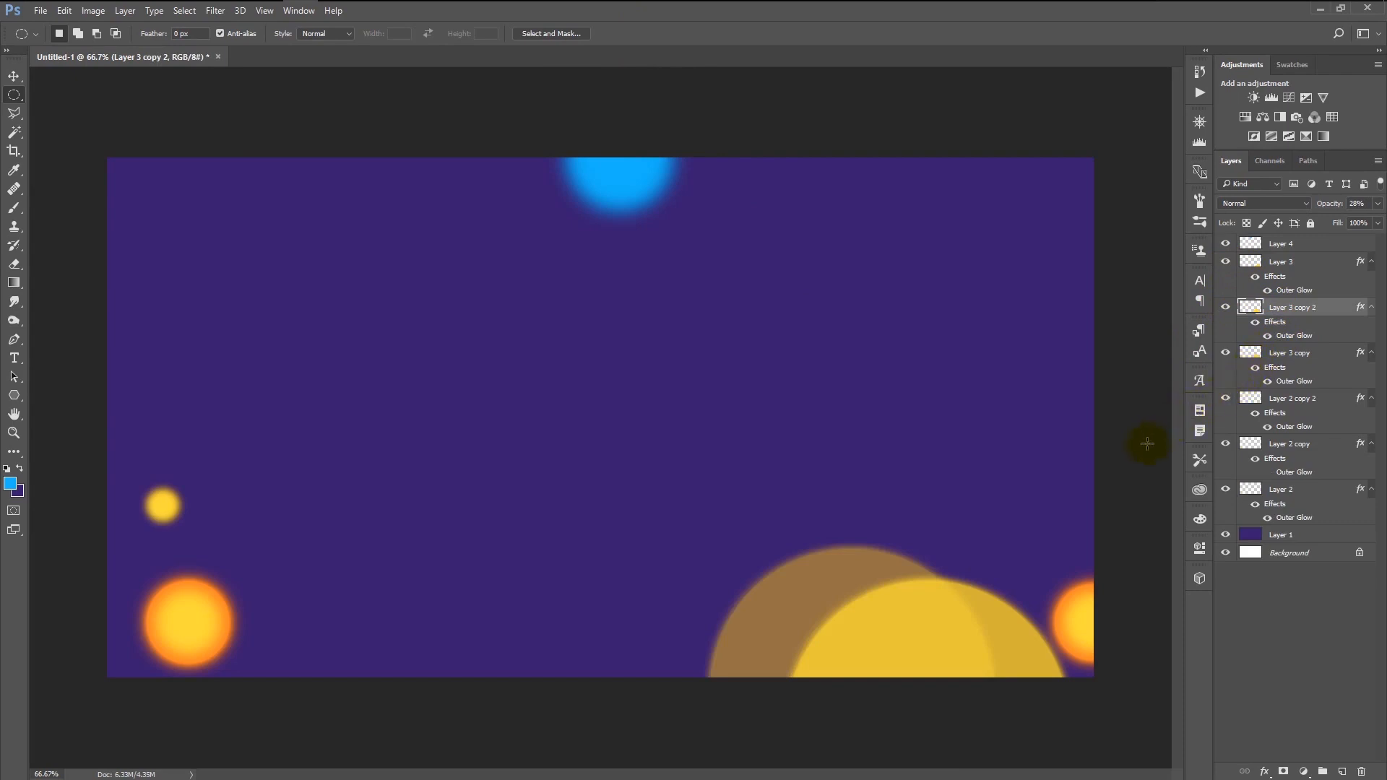
pyautogui.press('v')
pyautogui.moveTo(845, 589); pyautogui.dragTo(351, 100)
pyautogui.moveTo(386, 271); pyautogui.dragTo(383, 184)
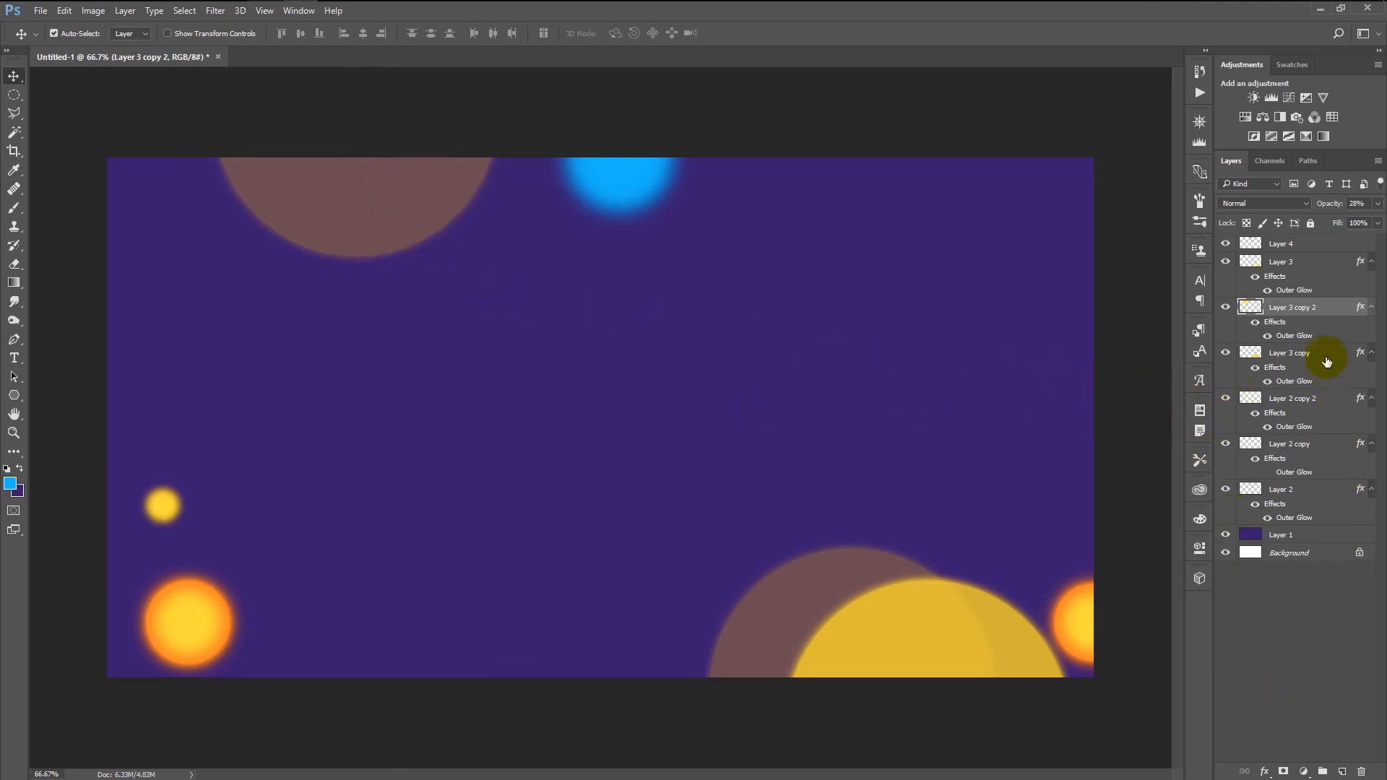
# Add a new layer above all others and set the foreground colour to a bright orange-red.
pyautogui.click(1311, 243)
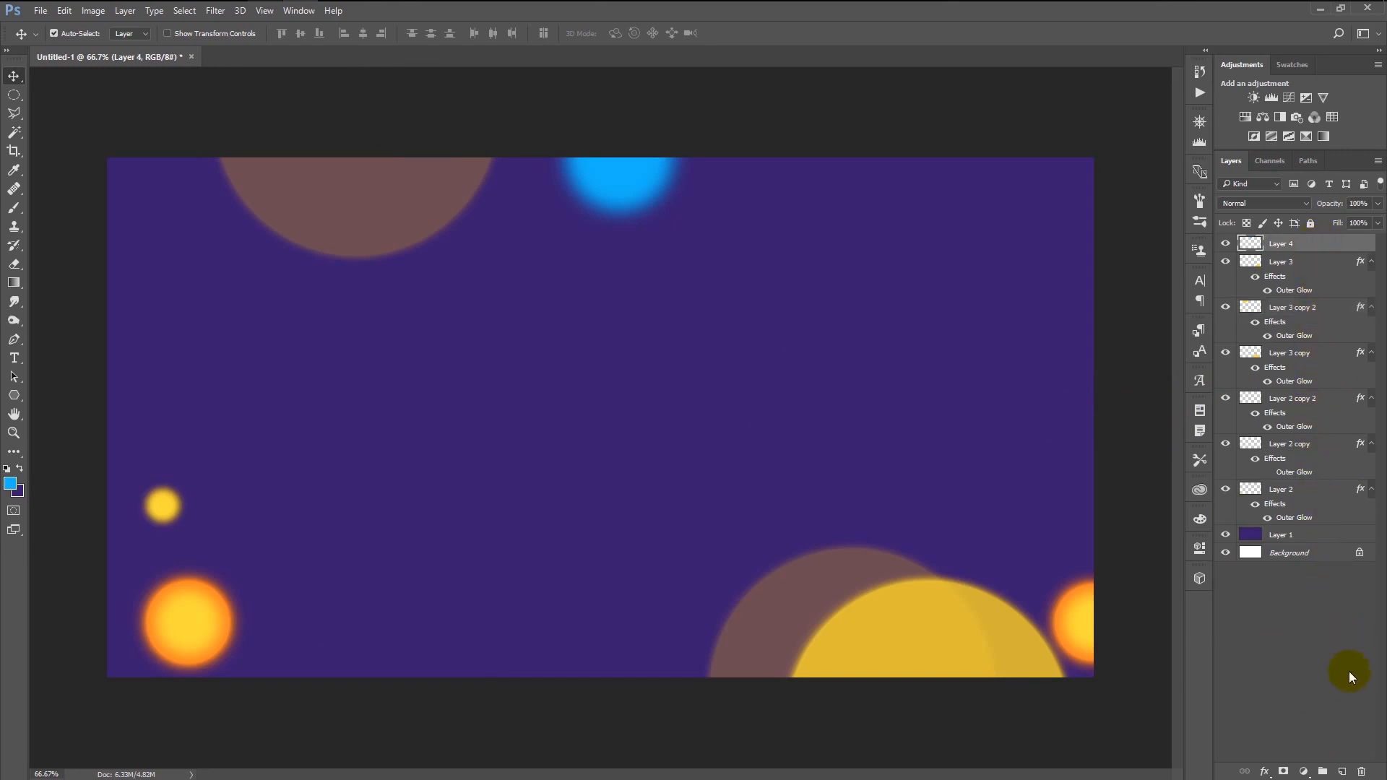
pyautogui.click(1342, 772)
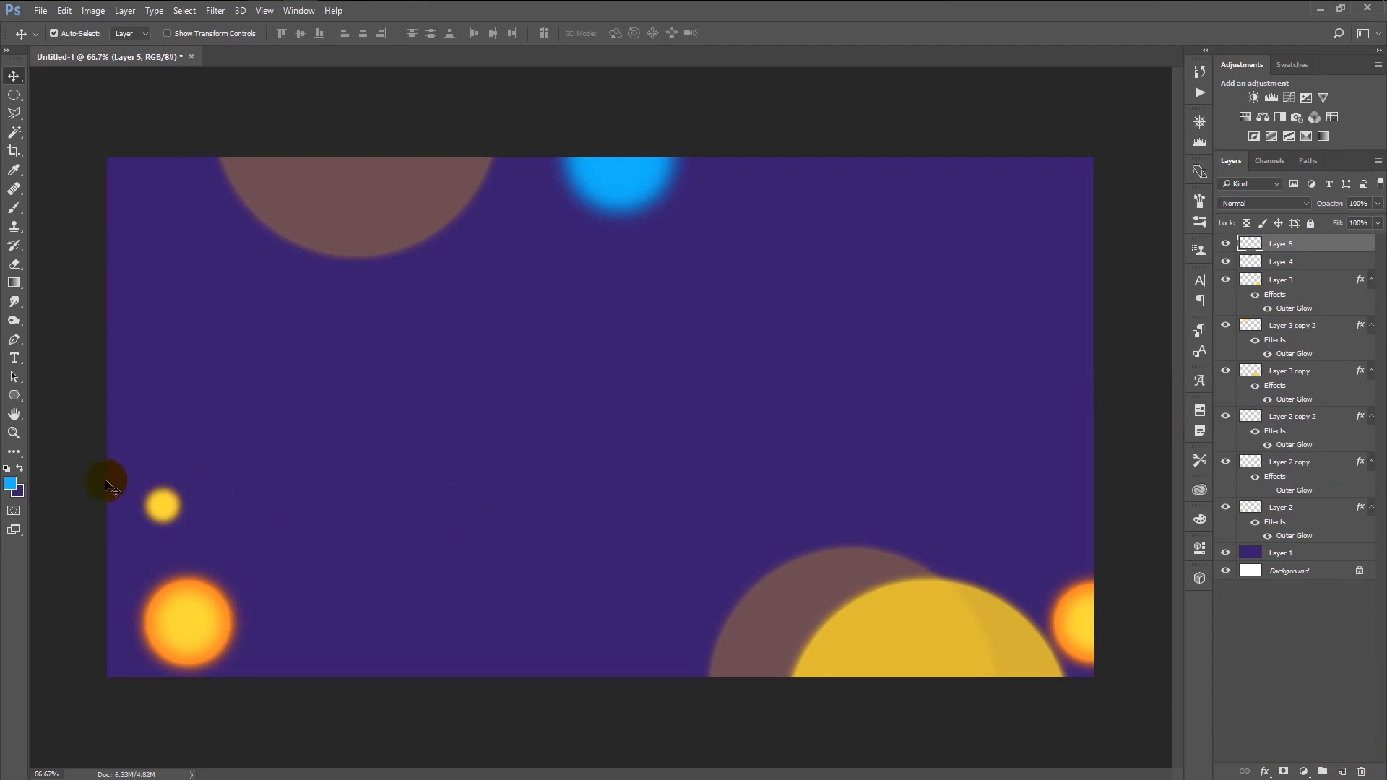
pyautogui.click(11, 484)
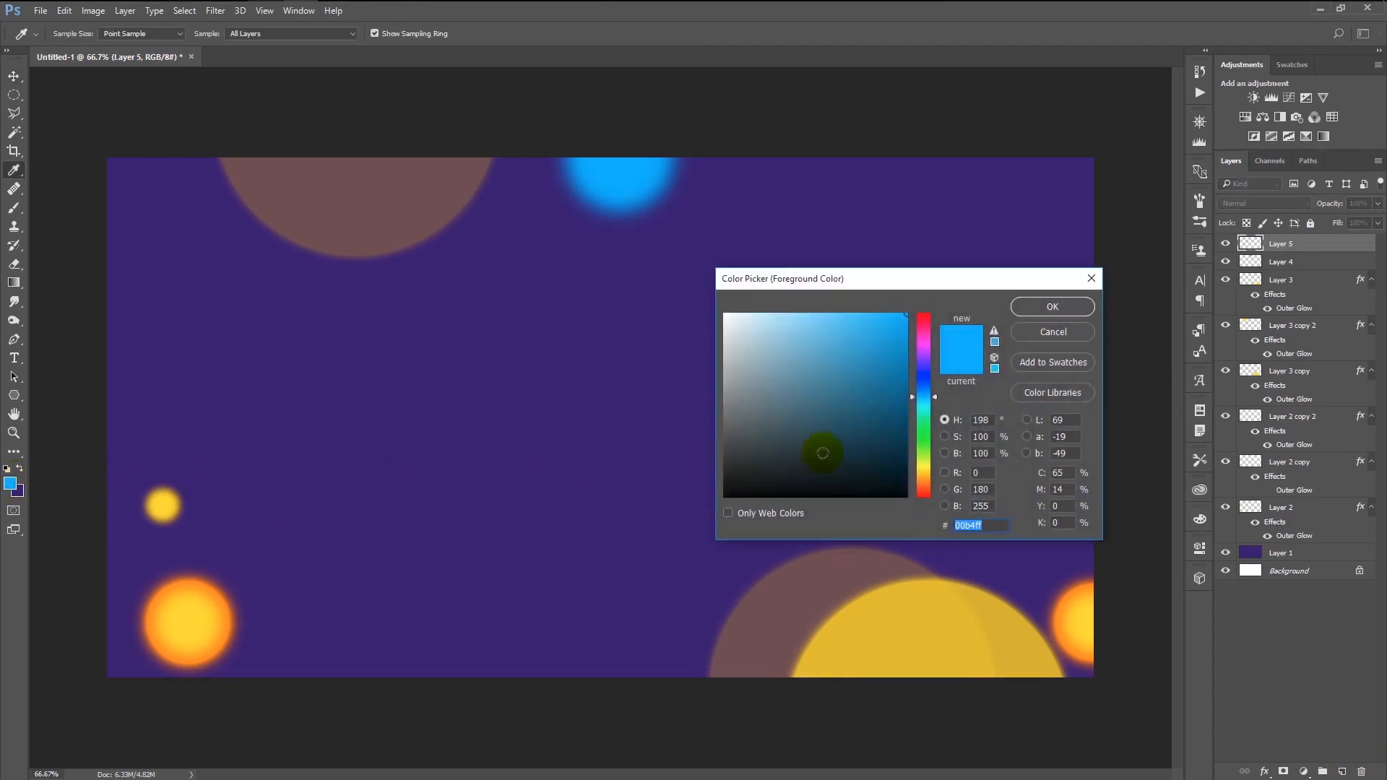
pyautogui.moveTo(919, 475); pyautogui.dragTo(921, 488)
pyautogui.click(1067, 305)
pyautogui.press('v')
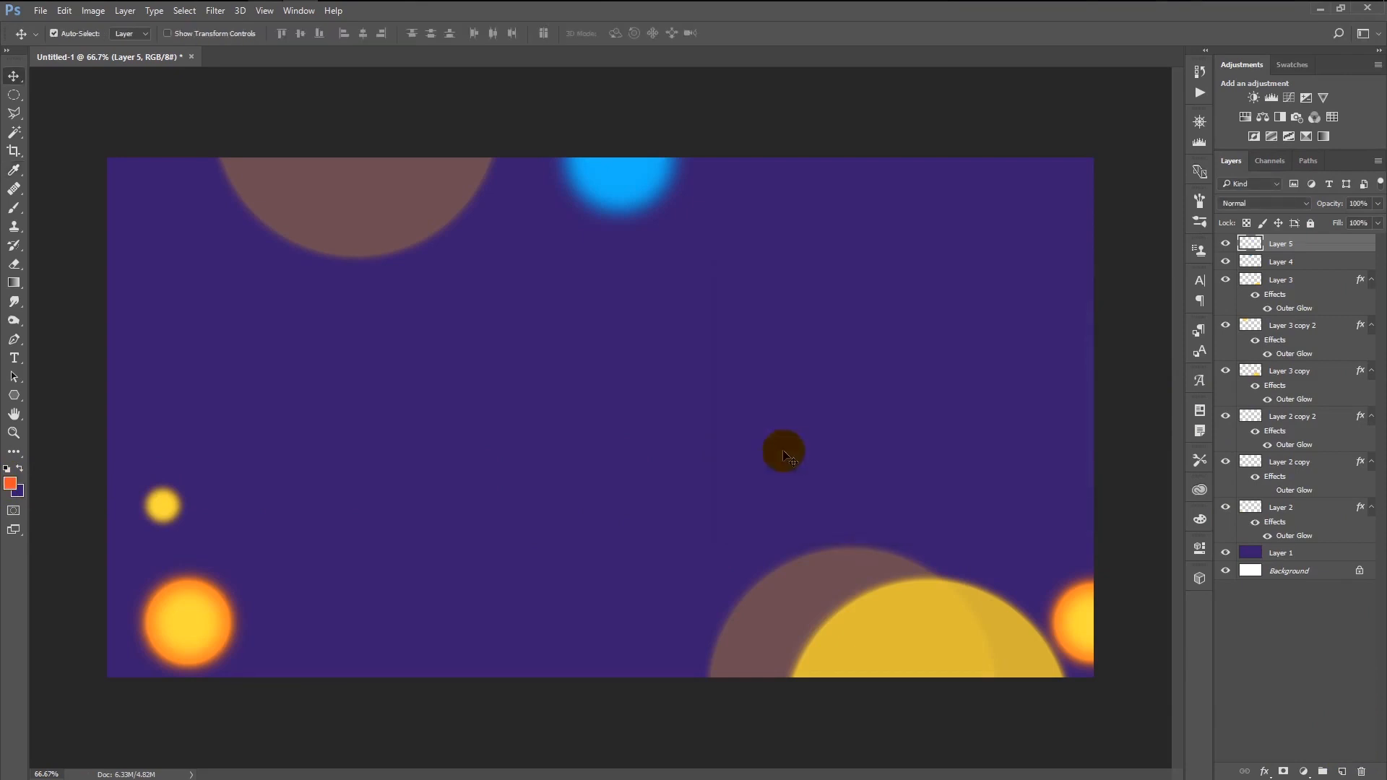
# Draw a large circular selection in the middle of the canvas, fill it with the foreground orange and deselect.
pyautogui.click(13, 96)
pyautogui.moveTo(588, 434); pyautogui.dragTo(731, 576)
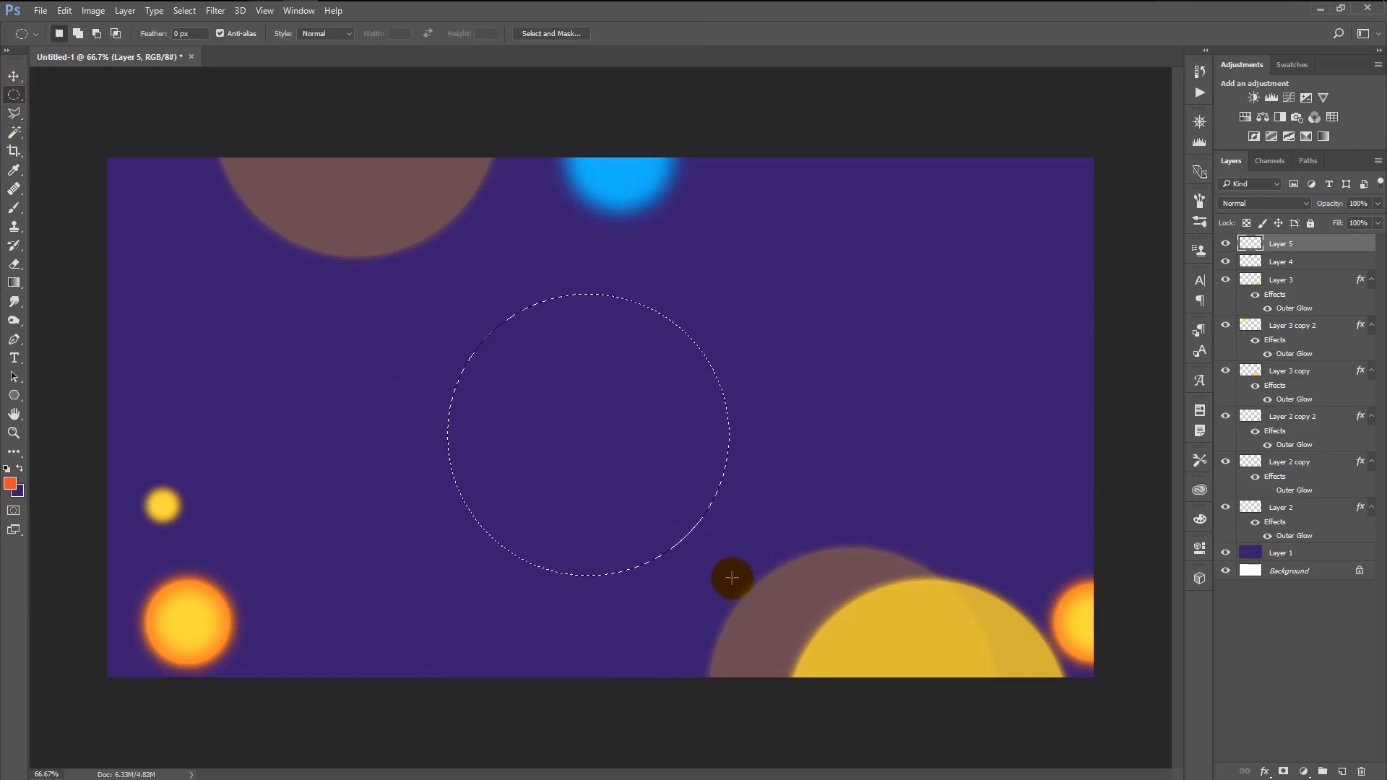
pyautogui.hotkey('alt', 'BackSpace')
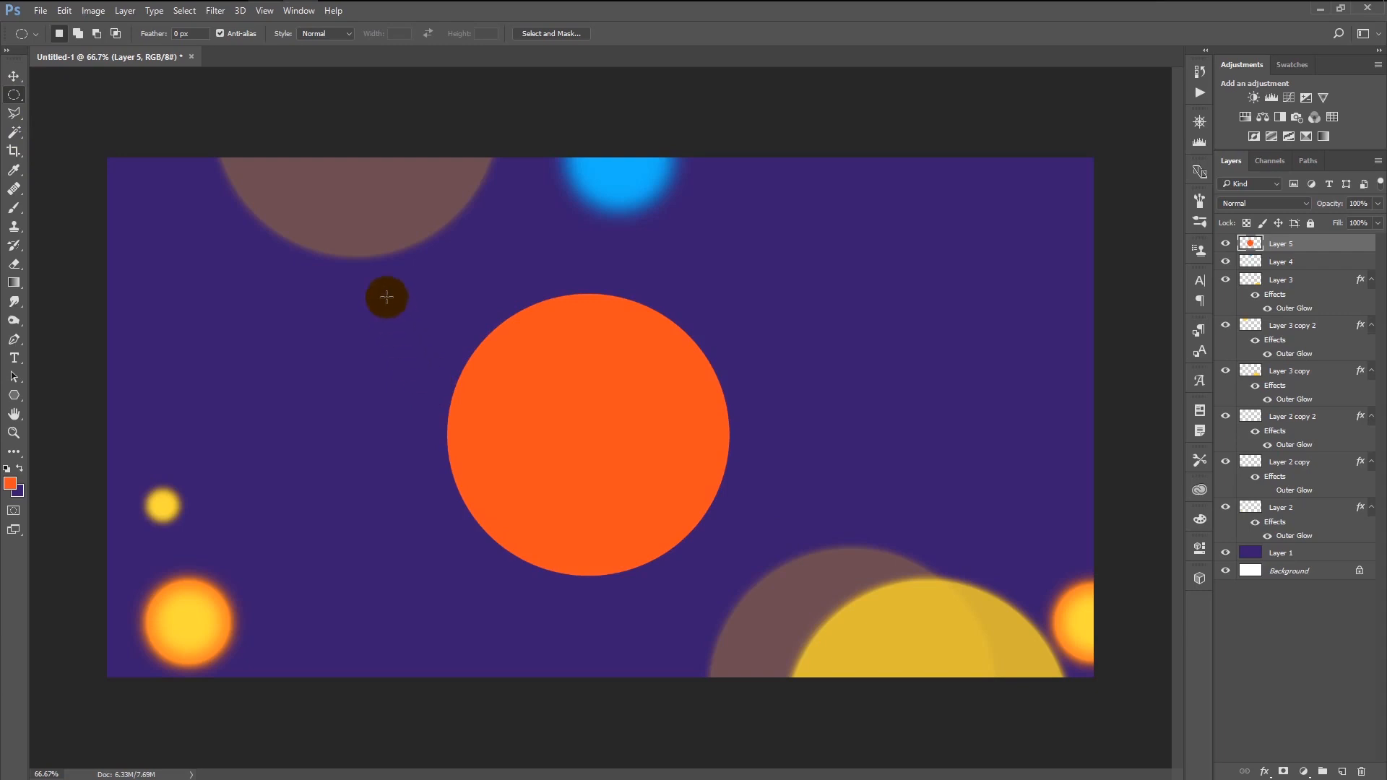
# Apply a Gaussian Blur with a radius of 110 pixels to the orange circle.
pyautogui.click(215, 11)
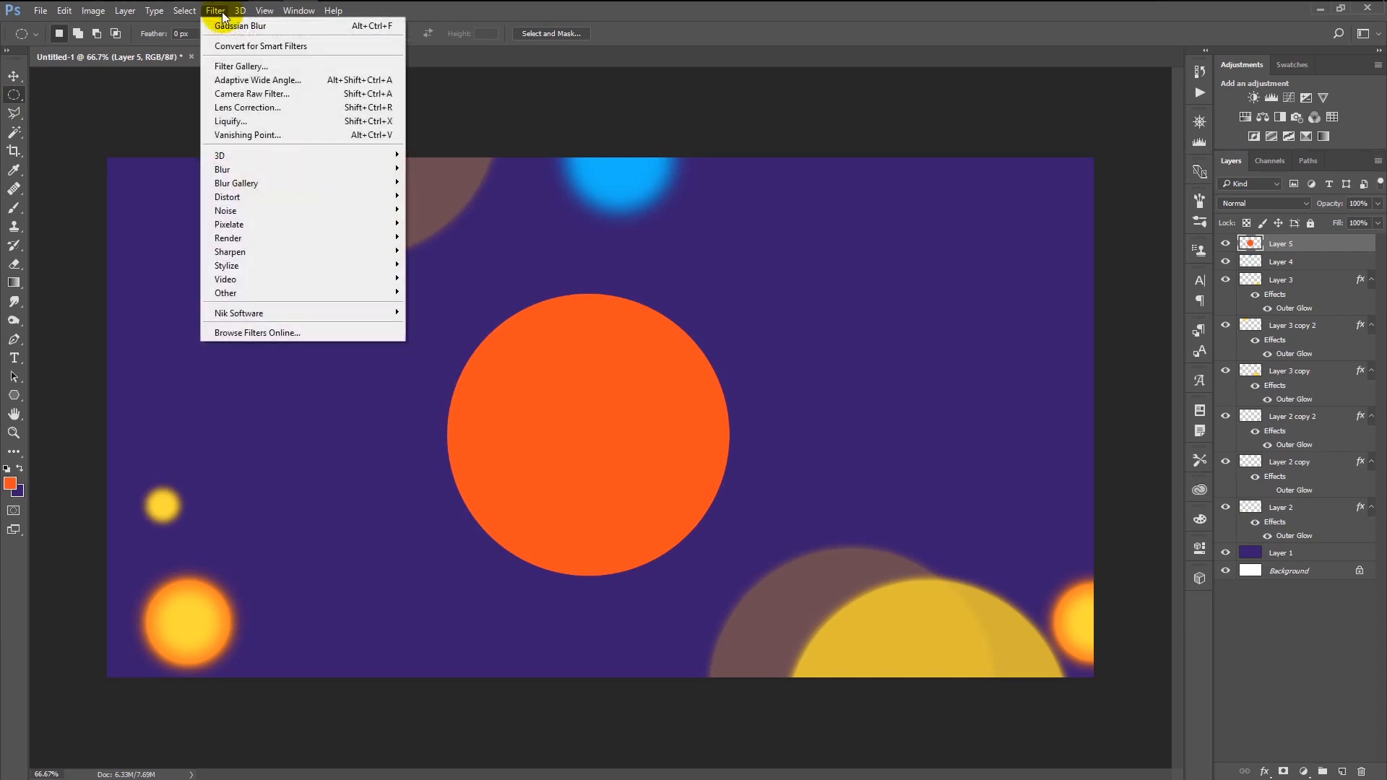
pyautogui.moveTo(314, 169)
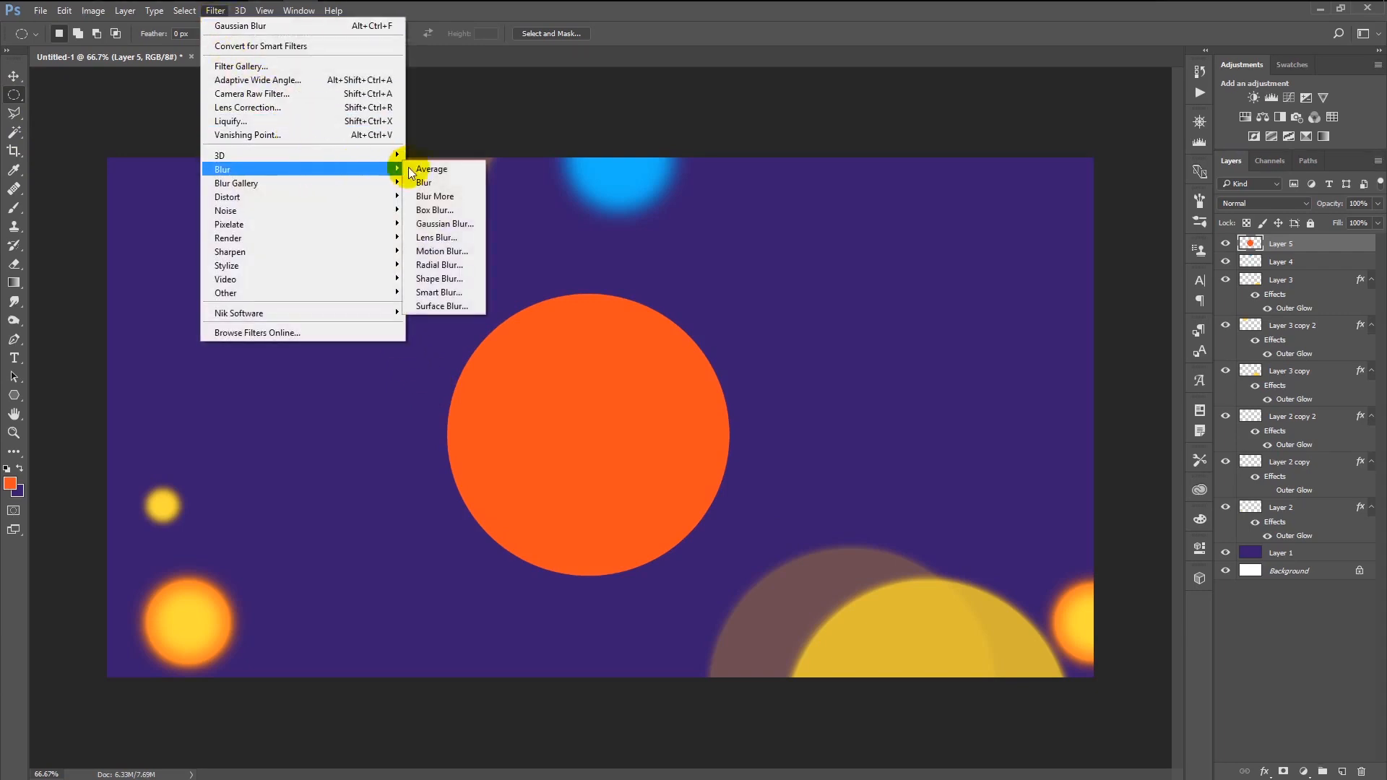
pyautogui.click(447, 224)
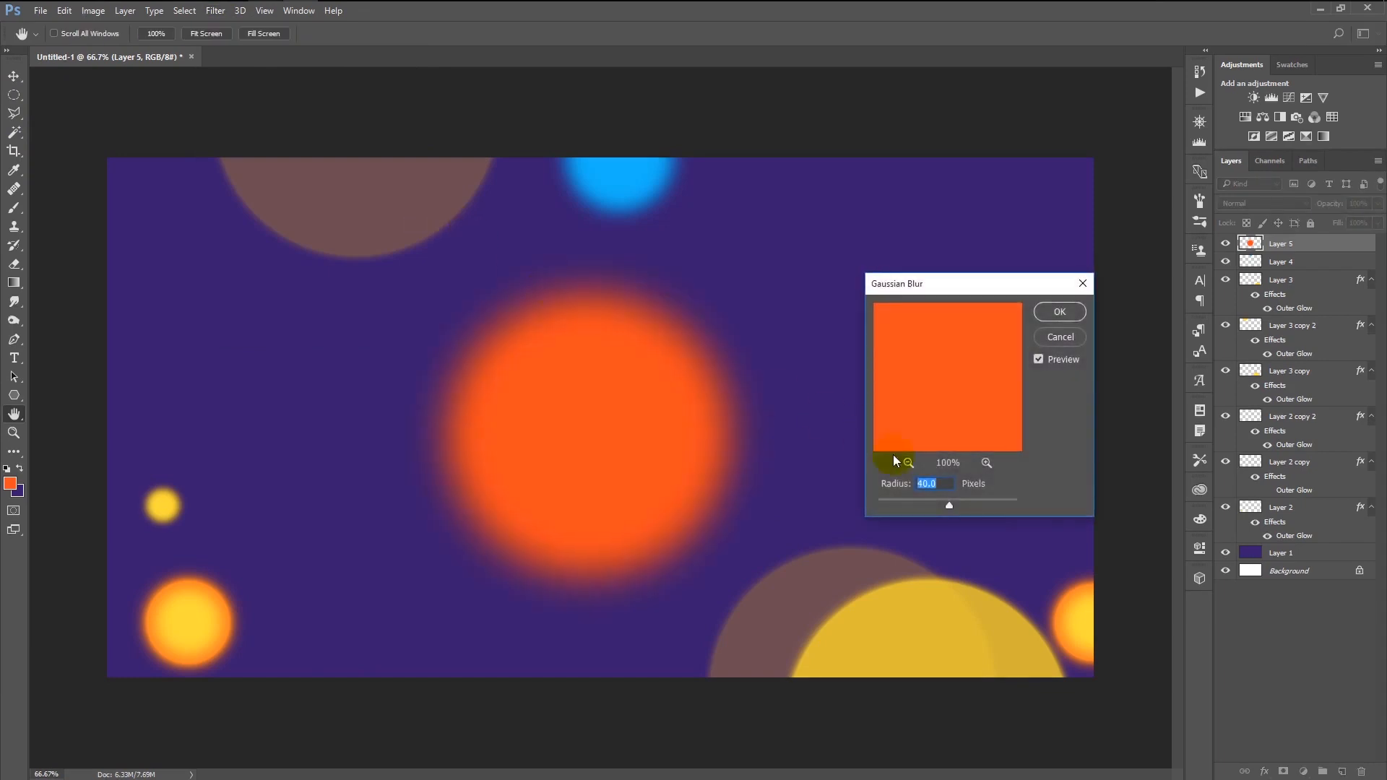
pyautogui.moveTo(956, 506); pyautogui.dragTo(970, 505)
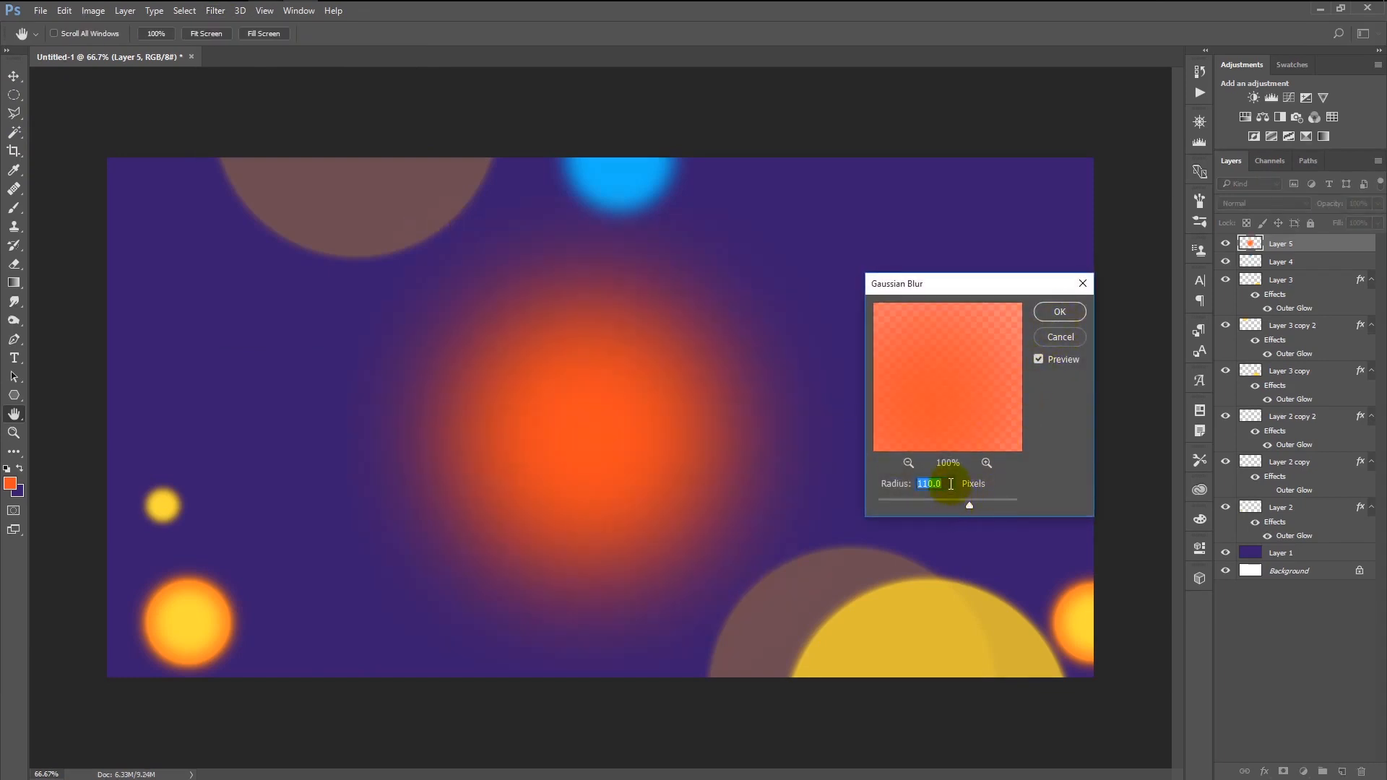
pyautogui.click(1050, 314)
# Shrink the blurred orange circle, move it below the large upper-left circle and lower its opacity to 19%.
pyautogui.press('m')
pyautogui.hotkey('ctrl', 't')
pyautogui.moveTo(863, 677); pyautogui.dragTo(729, 553)
pyautogui.moveTo(675, 486); pyautogui.dragTo(404, 425)
pyautogui.moveTo(492, 508); pyautogui.dragTo(405, 434)
pyautogui.click(637, 34)
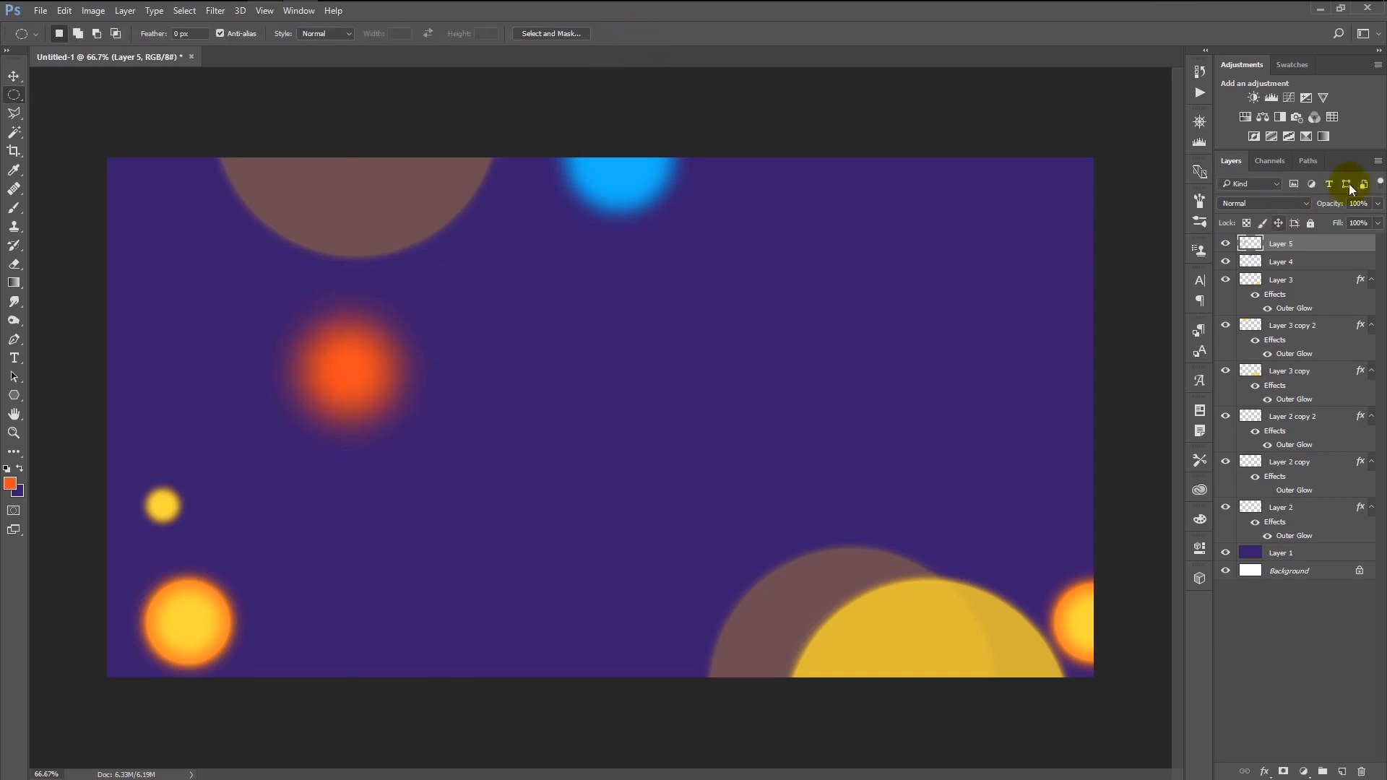
pyautogui.moveTo(1333, 203); pyautogui.dragTo(1260, 189)
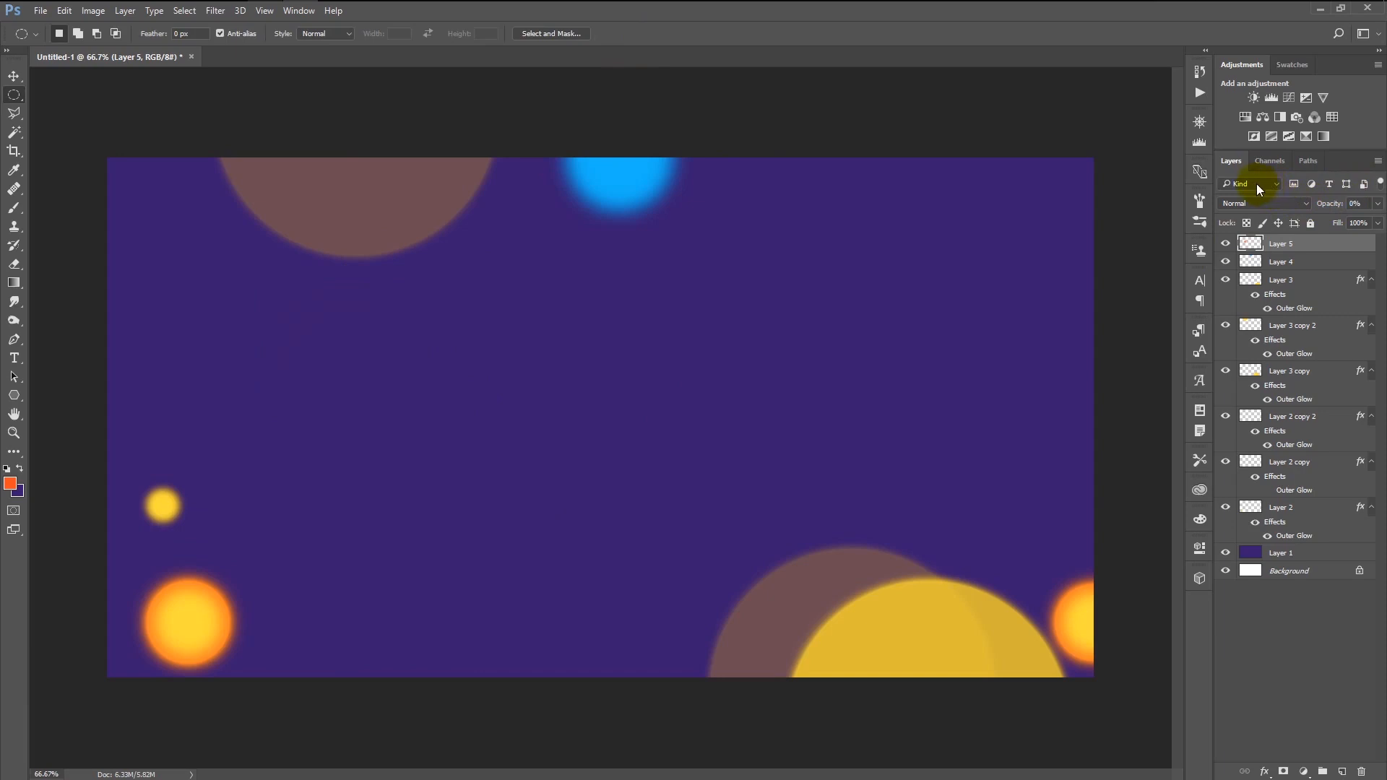
pyautogui.moveTo(1350, 209); pyautogui.dragTo(1354, 210)
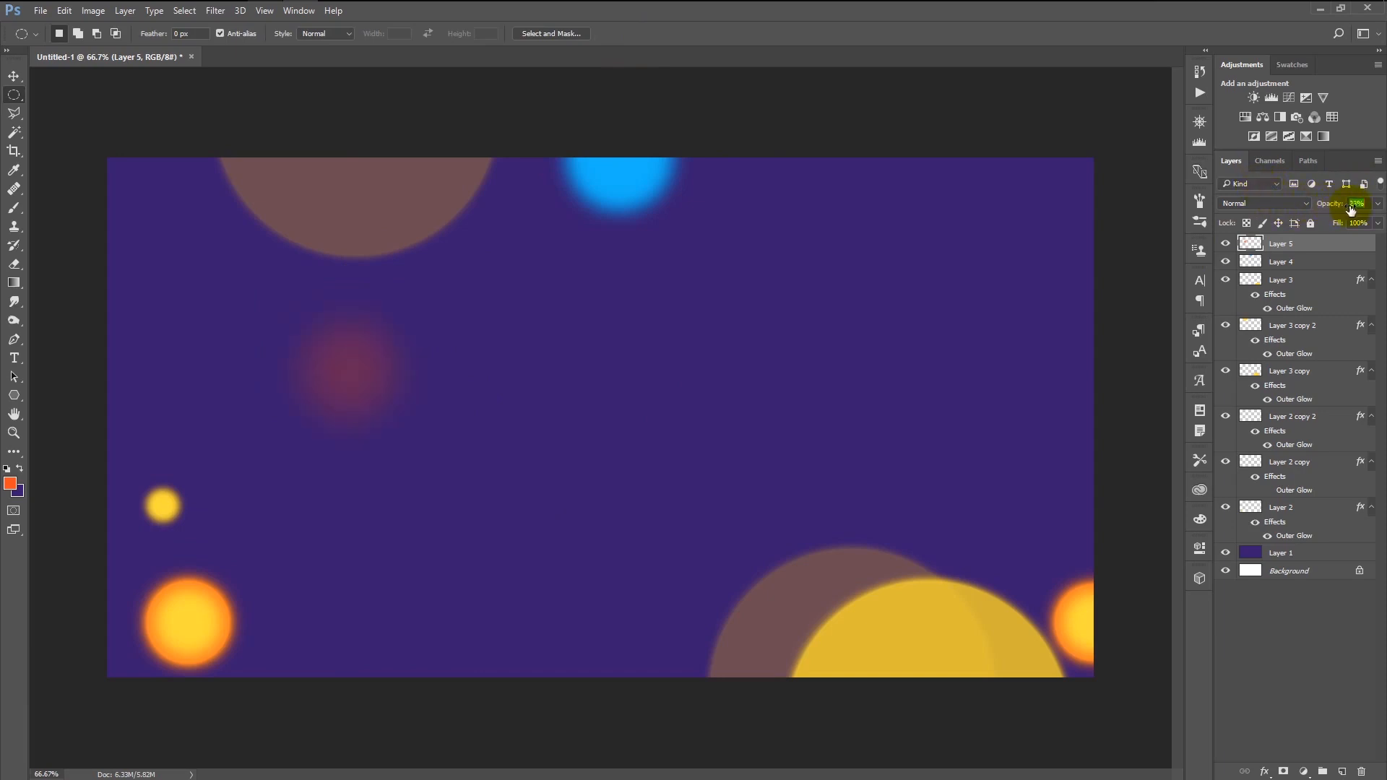
# Duplicate the faint orange circle to just right of the canvas centre and scale the copy to about 52%.
pyautogui.press('v')
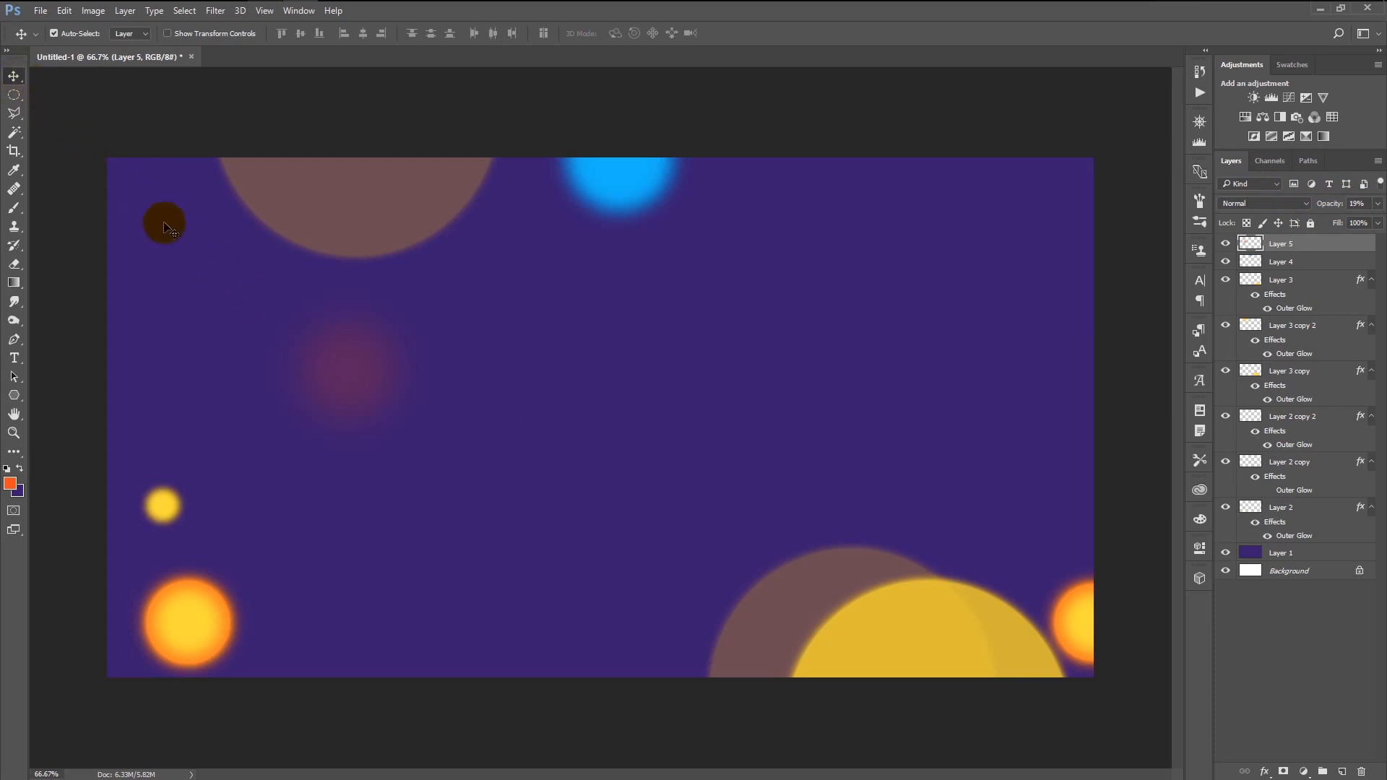
pyautogui.moveTo(377, 361); pyautogui.dragTo(698, 428)
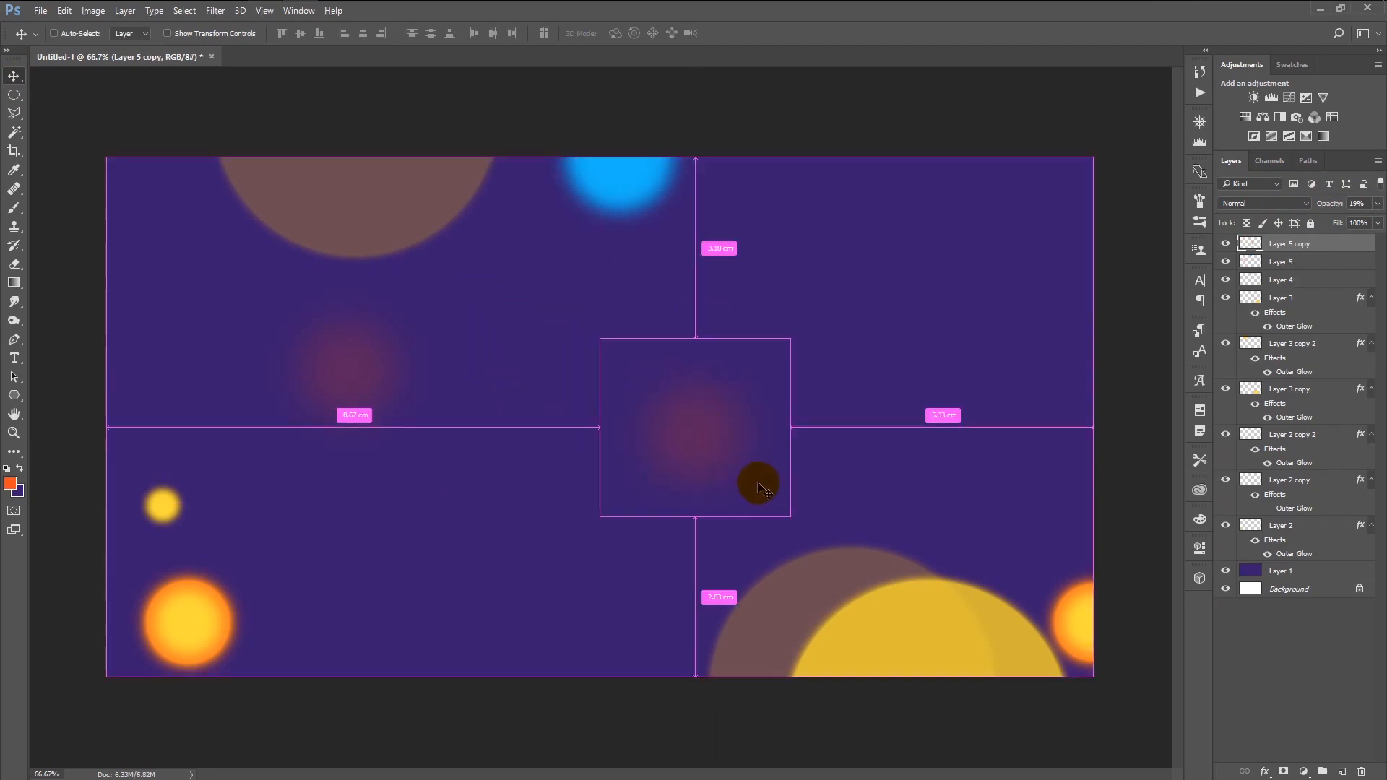
pyautogui.hotkey('ctrl', 't')
pyautogui.moveTo(790, 515); pyautogui.dragTo(745, 474)
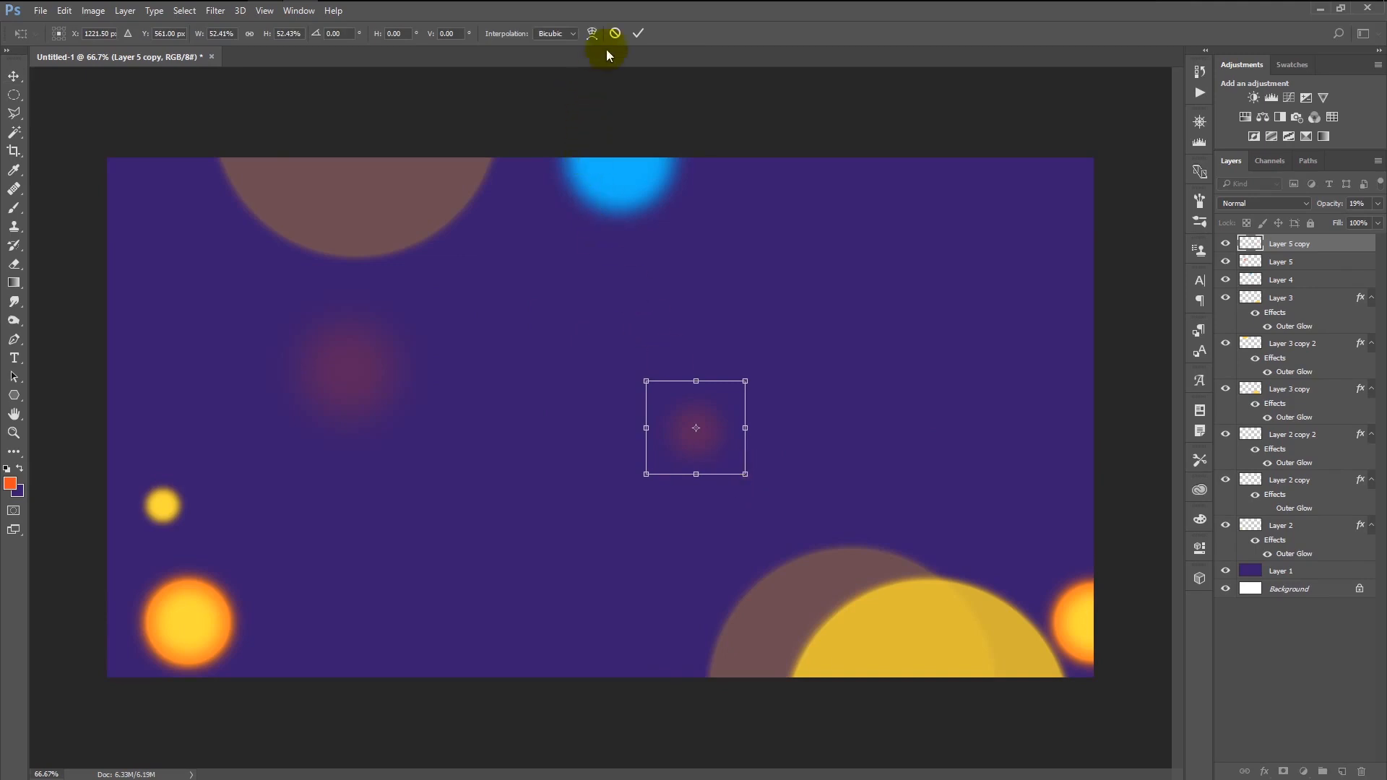
pyautogui.click(632, 33)
# Place another small copy of the faint orange circle at the canvas's lower edge, left of the centre.
pyautogui.moveTo(722, 241); pyautogui.dragTo(446, 684)
pyautogui.hotkey('ctrl', 't')
pyautogui.click(637, 36)
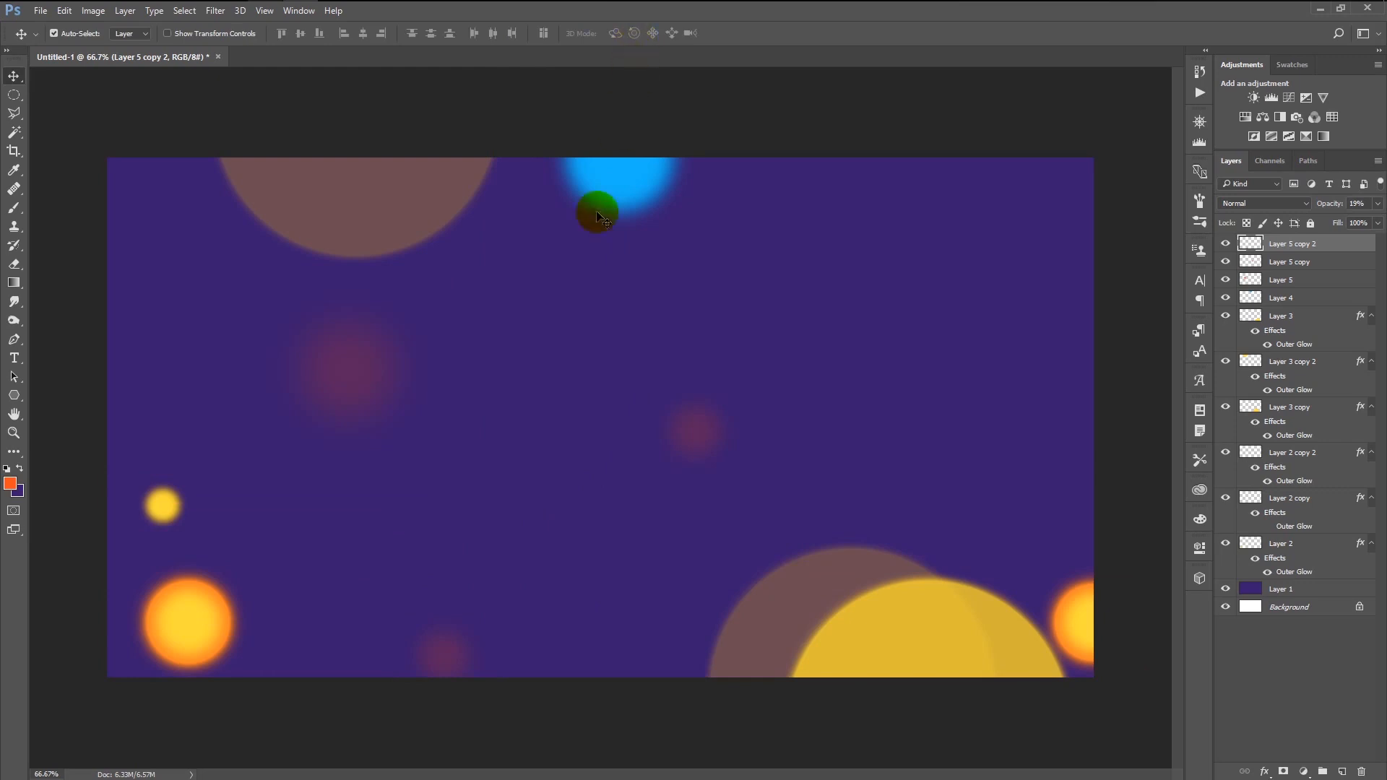
# Add smaller, more transparent copies of the glowing orange circle and the blue circle along the canvas's lower edge.
pyautogui.moveTo(198, 626); pyautogui.dragTo(425, 629)
pyautogui.hotkey('ctrl', 't')
pyautogui.click(637, 33)
pyautogui.moveTo(1330, 203); pyautogui.dragTo(1273, 203)
pyautogui.moveTo(663, 208); pyautogui.dragTo(650, 664)
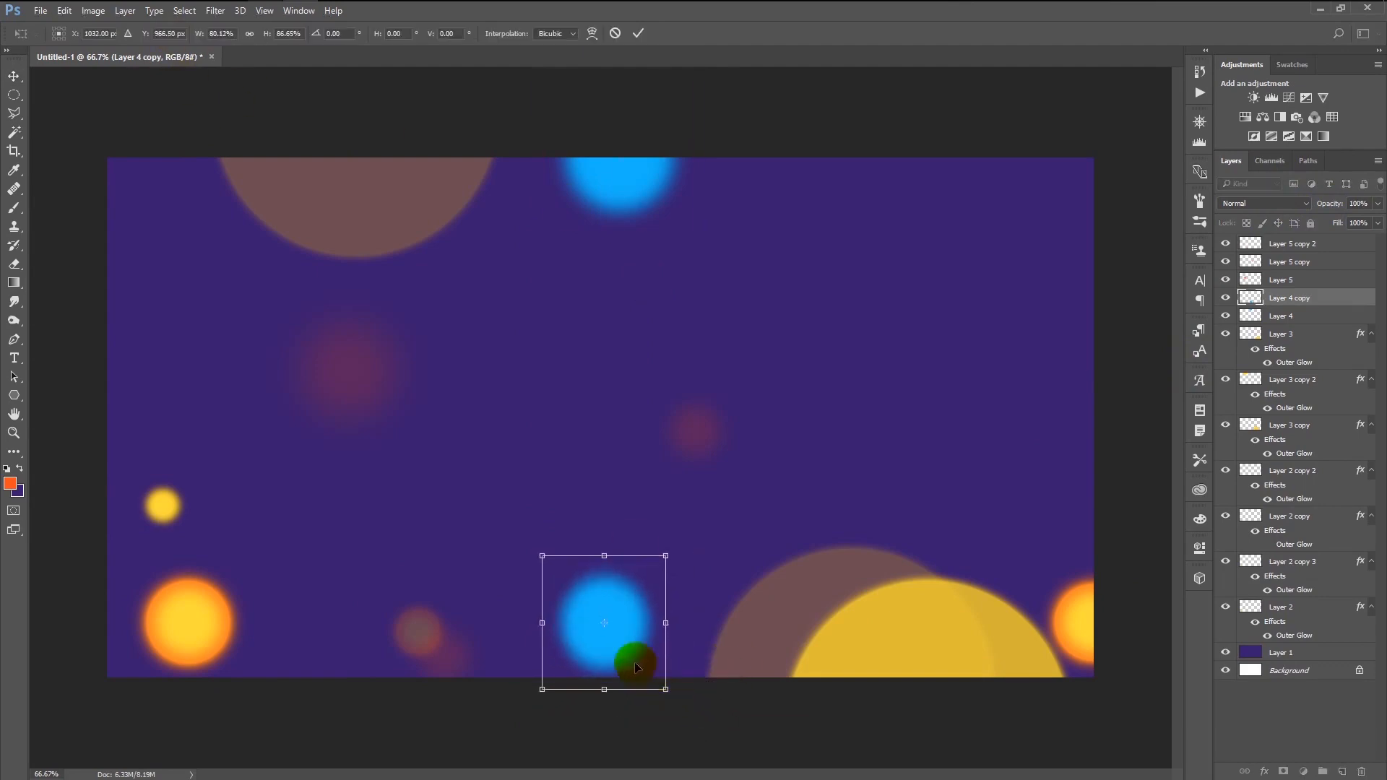
pyautogui.press('5')
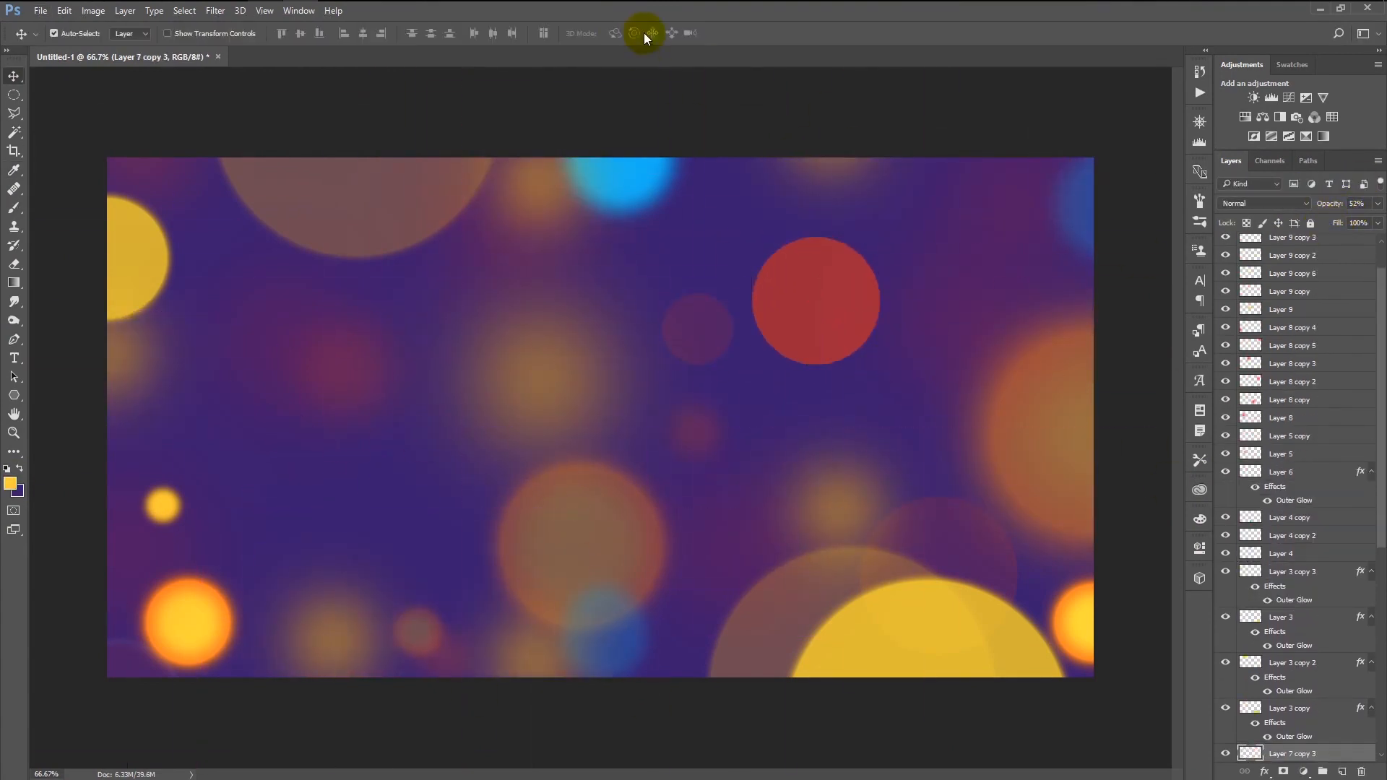
# Blur the red circle in the upper right part of the canvas and lower its opacity to 21%.
pyautogui.click(645, 314)
pyautogui.moveTo(1308, 202); pyautogui.dragTo(1304, 203)
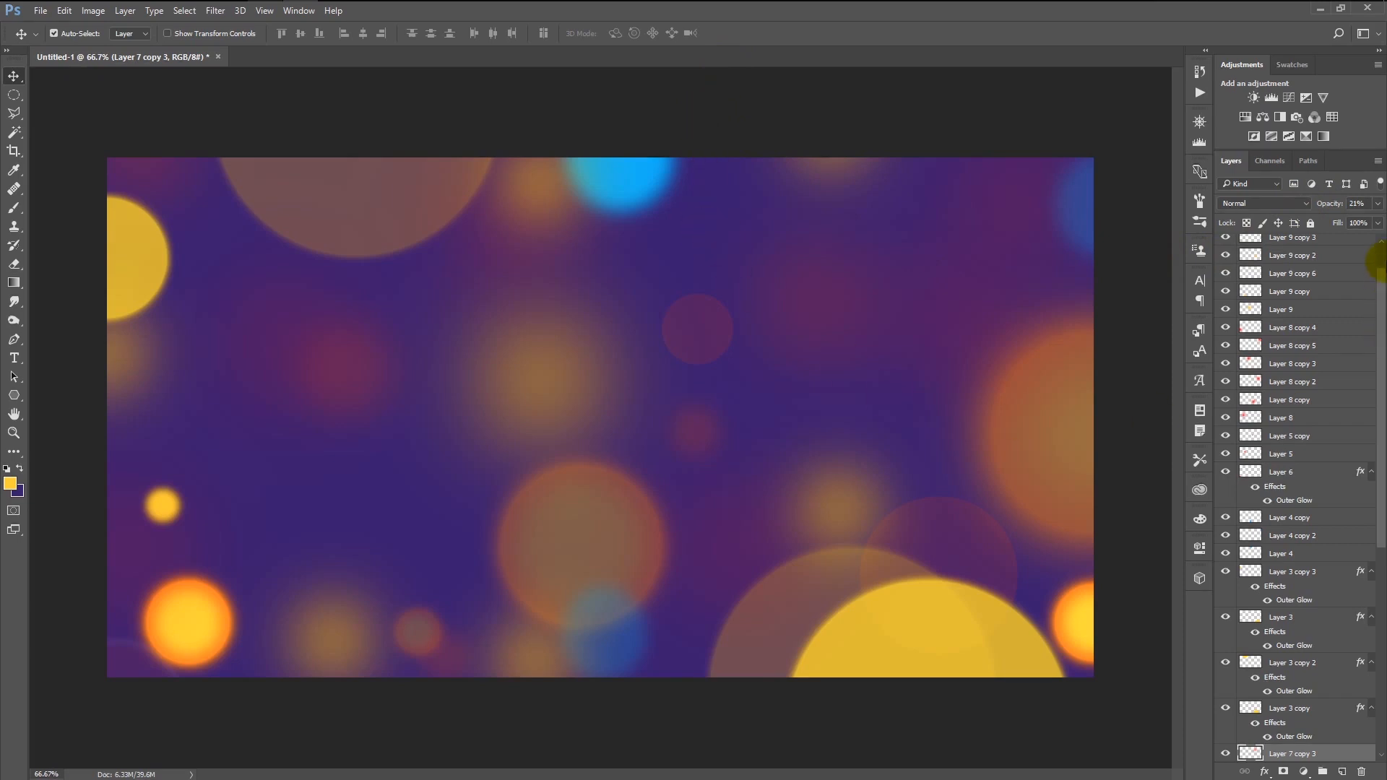
# Group all circle layers from Layer 2 up to Layer 9 copy 5, leaving out the two background layers, and name the group "bokeh".
pyautogui.scroll(-10, 1304, 687)
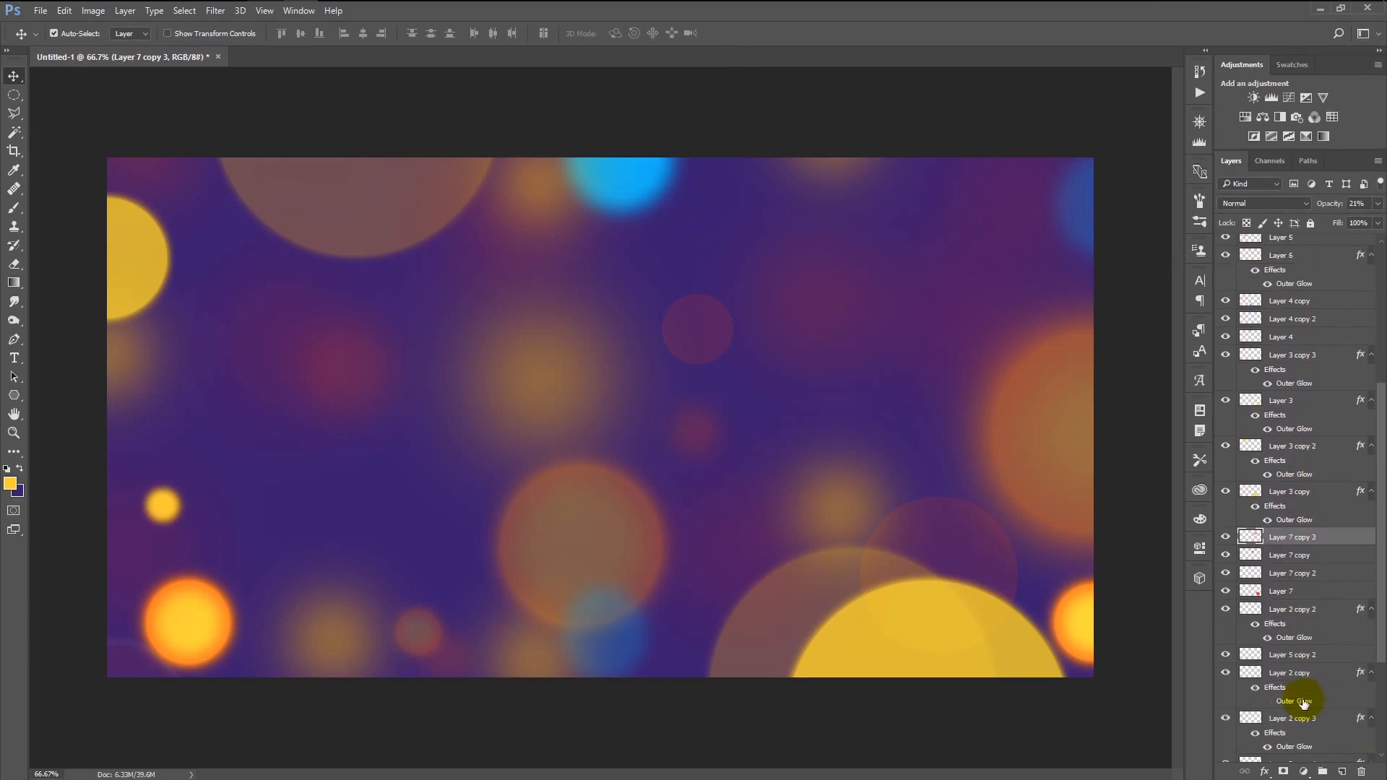
pyautogui.scroll(-1, 1301, 702)
pyautogui.click(1299, 695)
pyautogui.scroll(15, 1297, 679)
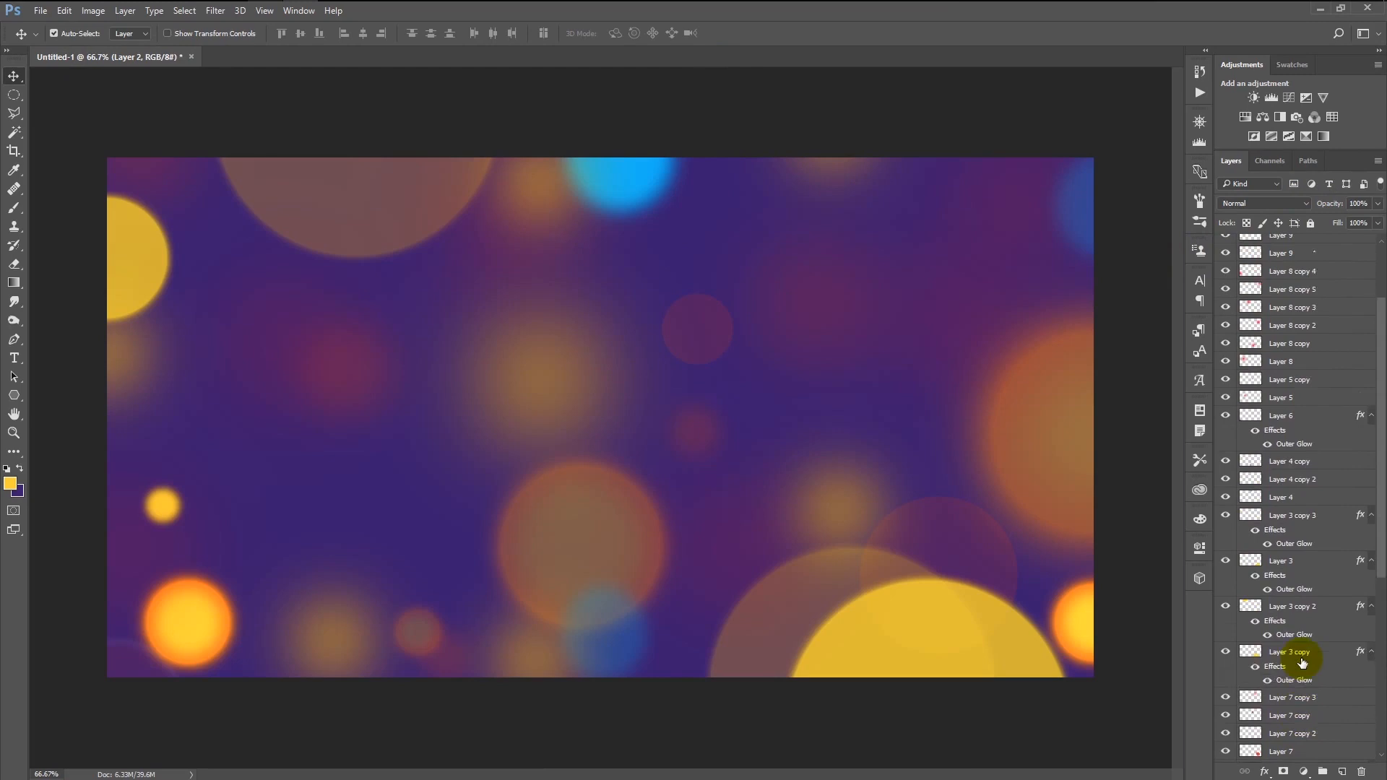
pyautogui.keyDown('shift'); pyautogui.click(1292, 246); pyautogui.keyUp('shift')
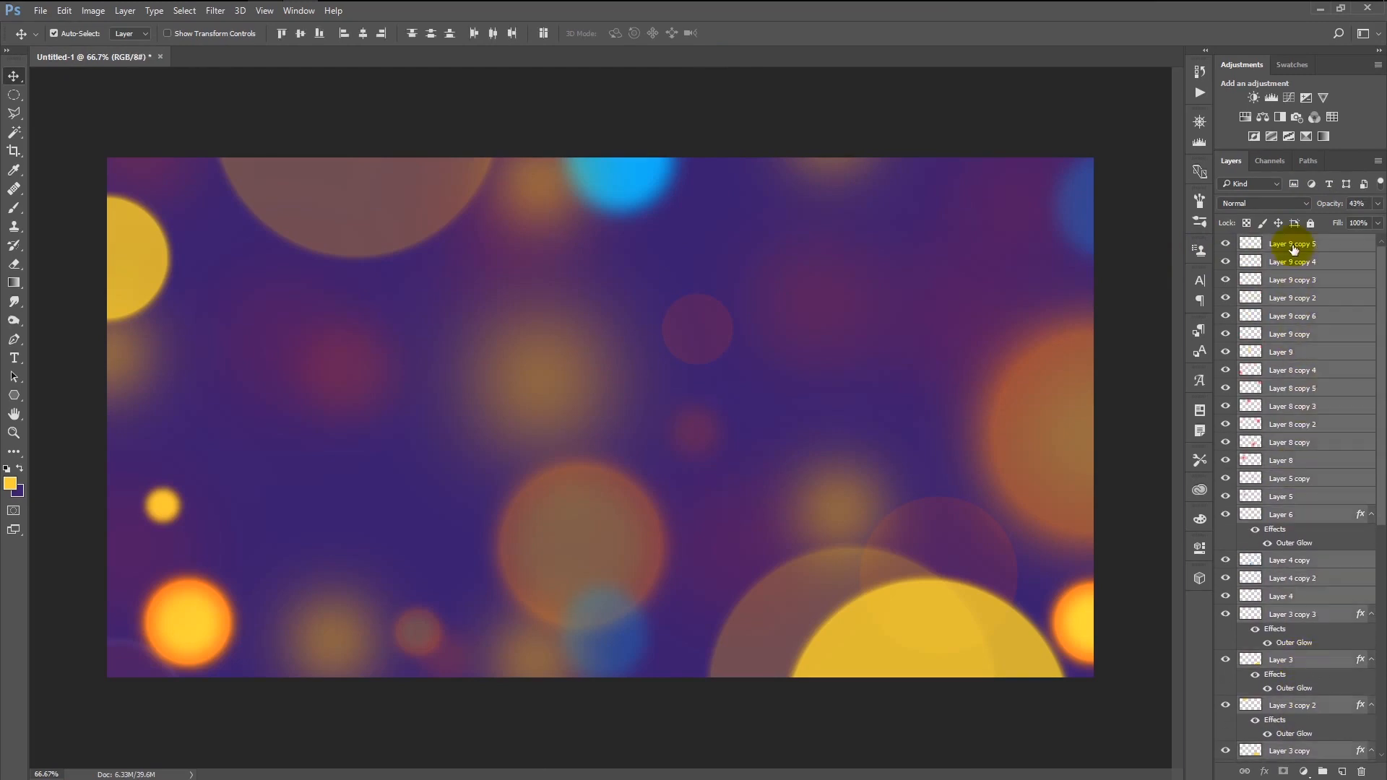
pyautogui.scroll(-10, 1308, 427)
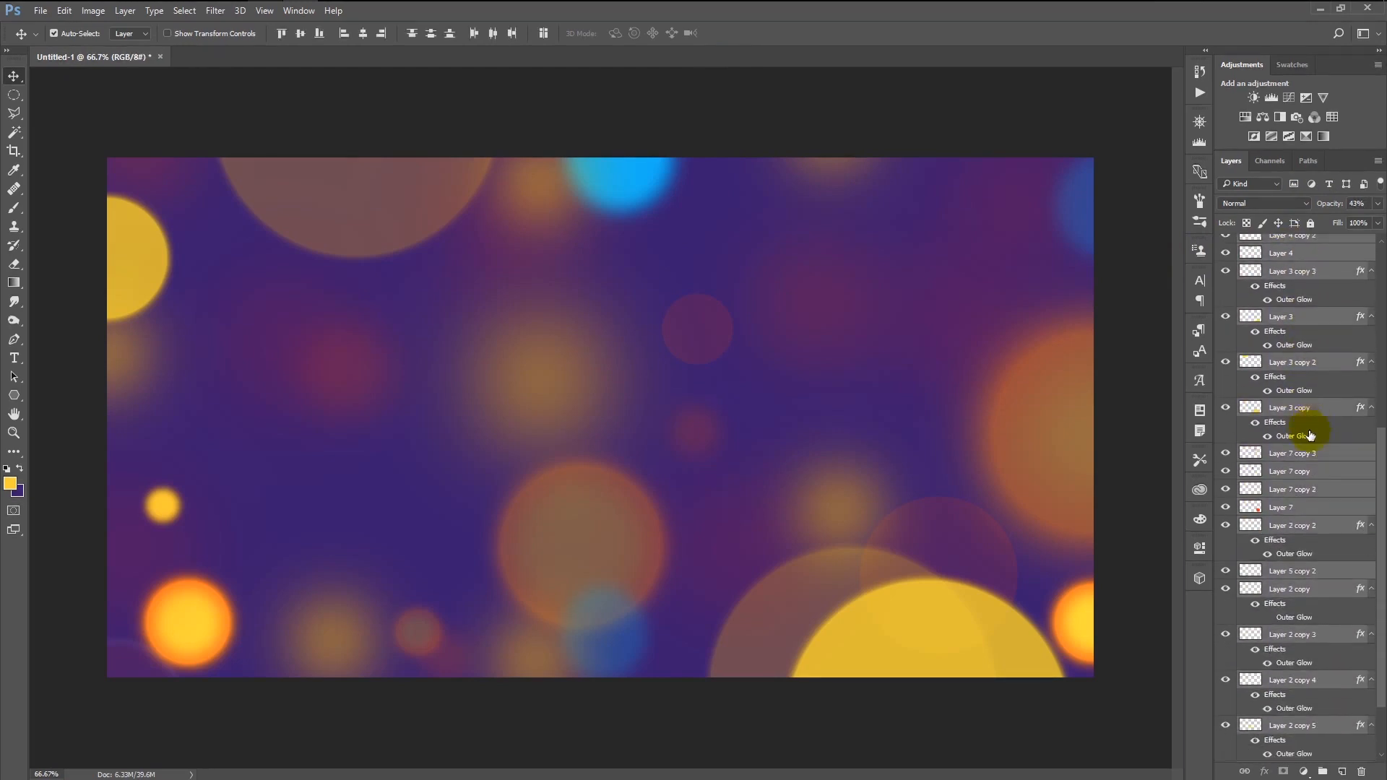
pyautogui.scroll(-2, 1300, 661)
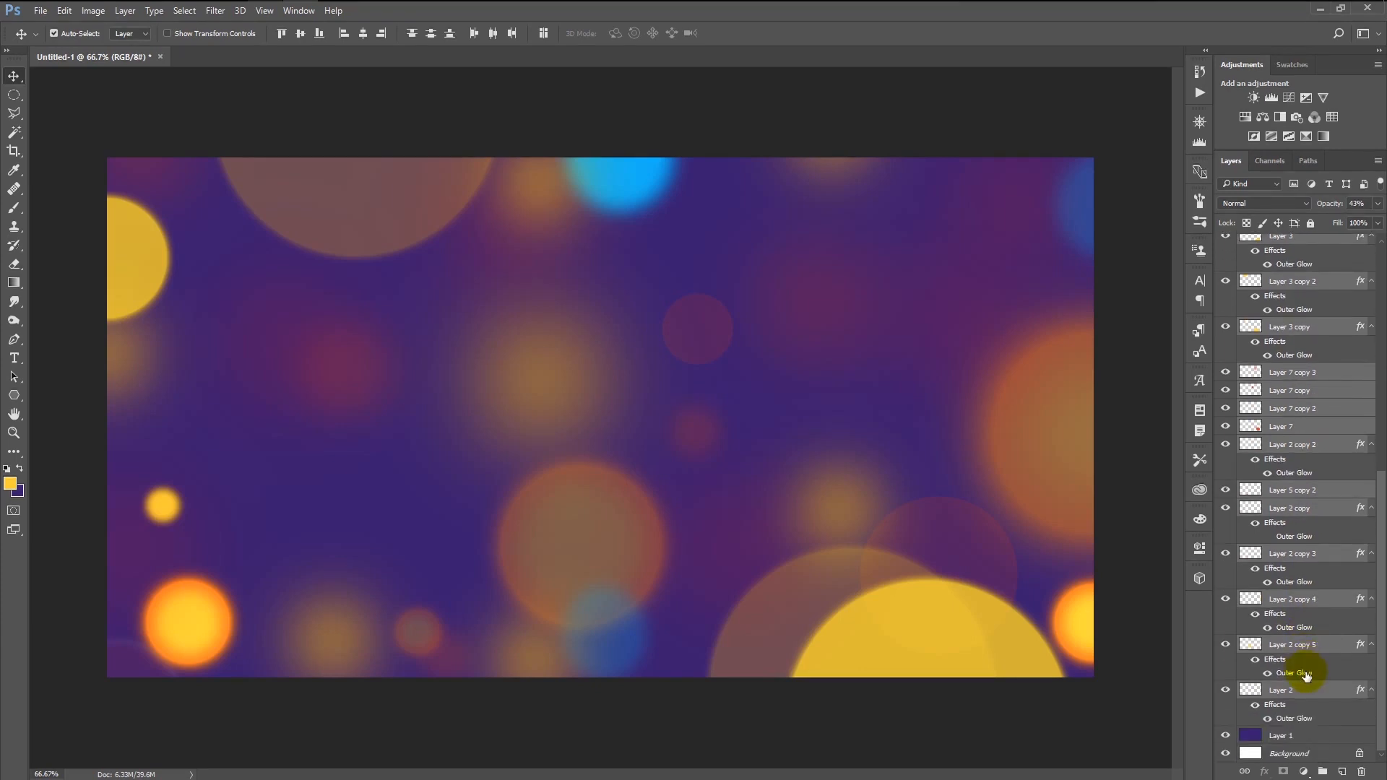
pyautogui.click(1322, 771)
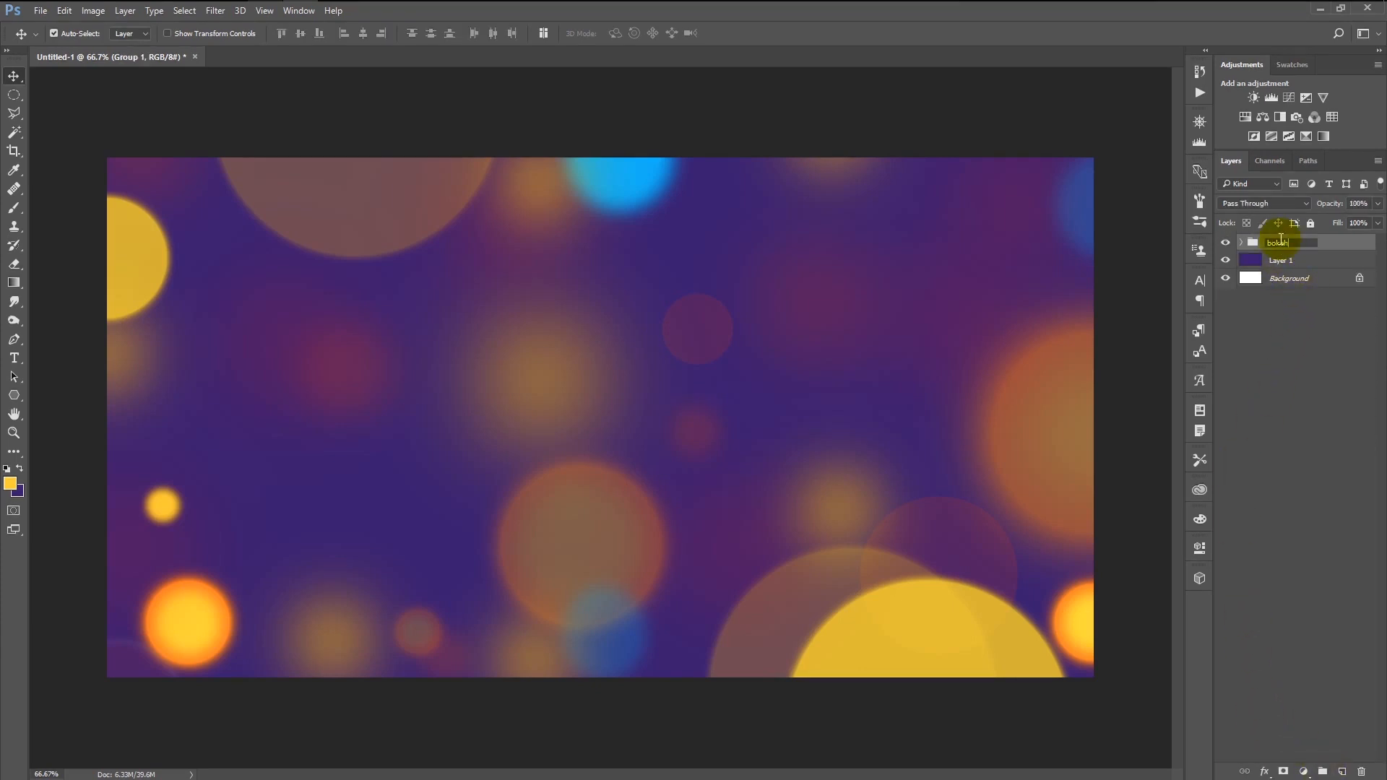
pyautogui.press('Return')
pyautogui.press('b')
# Convert the bokeh group to a smart object.
pyautogui.rightClick(1324, 244)
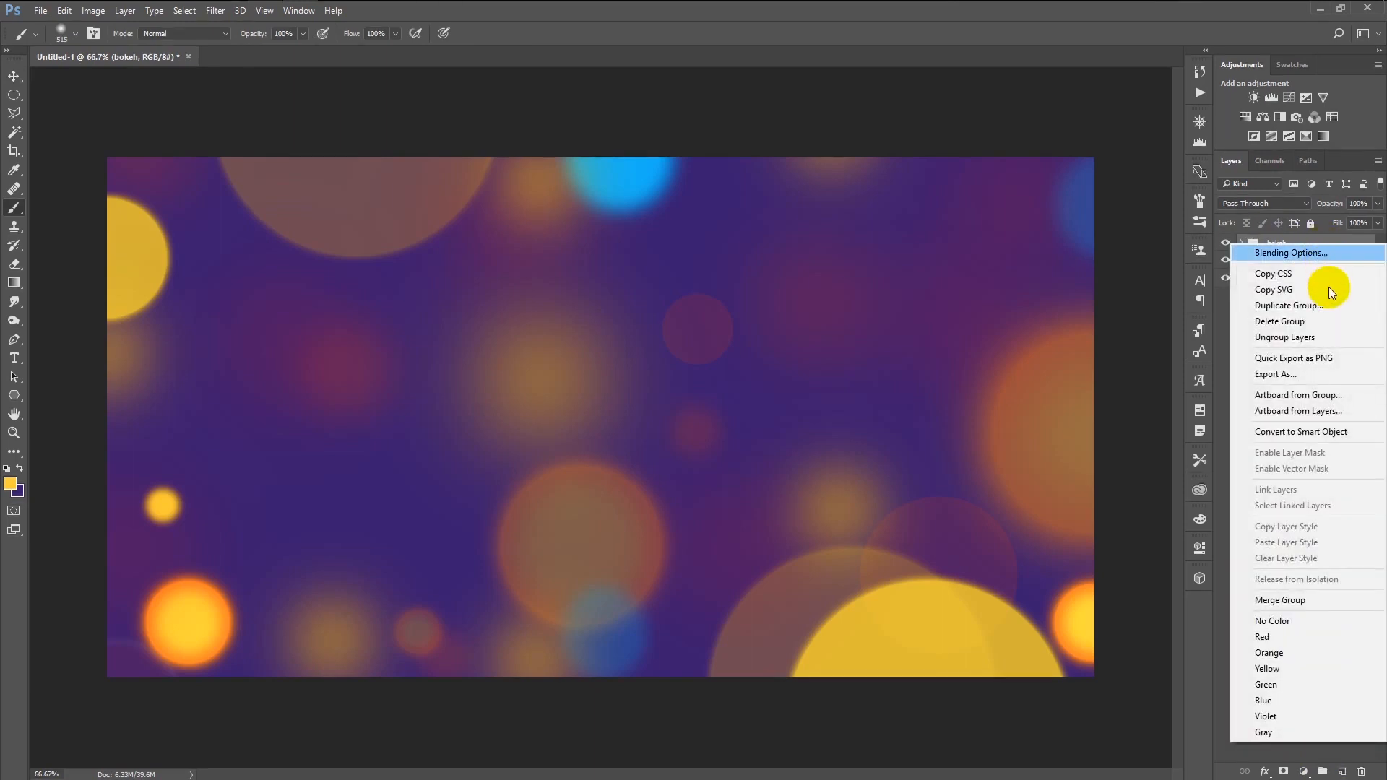
pyautogui.click(1356, 432)
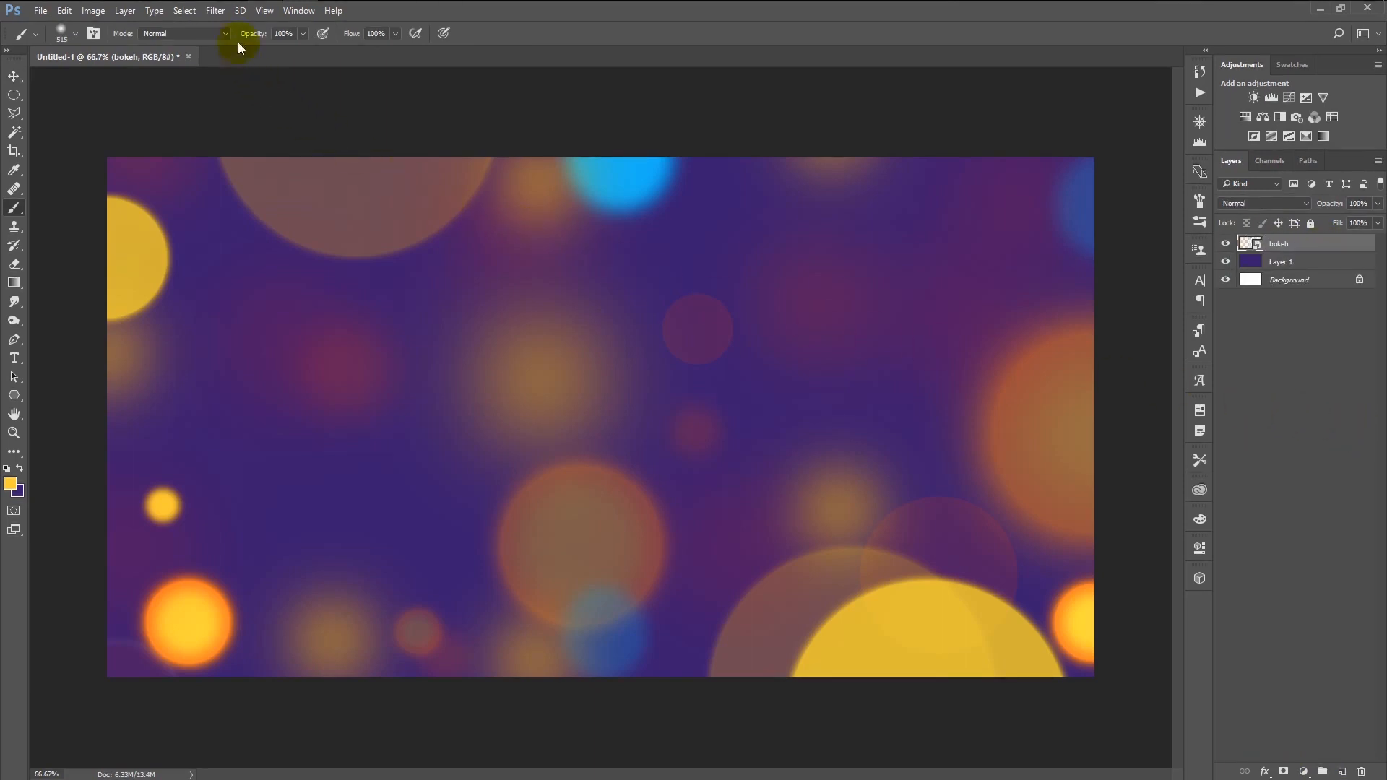
# Apply a light Gaussian Blur to the bokeh smart object as a smart filter.
pyautogui.click(217, 11)
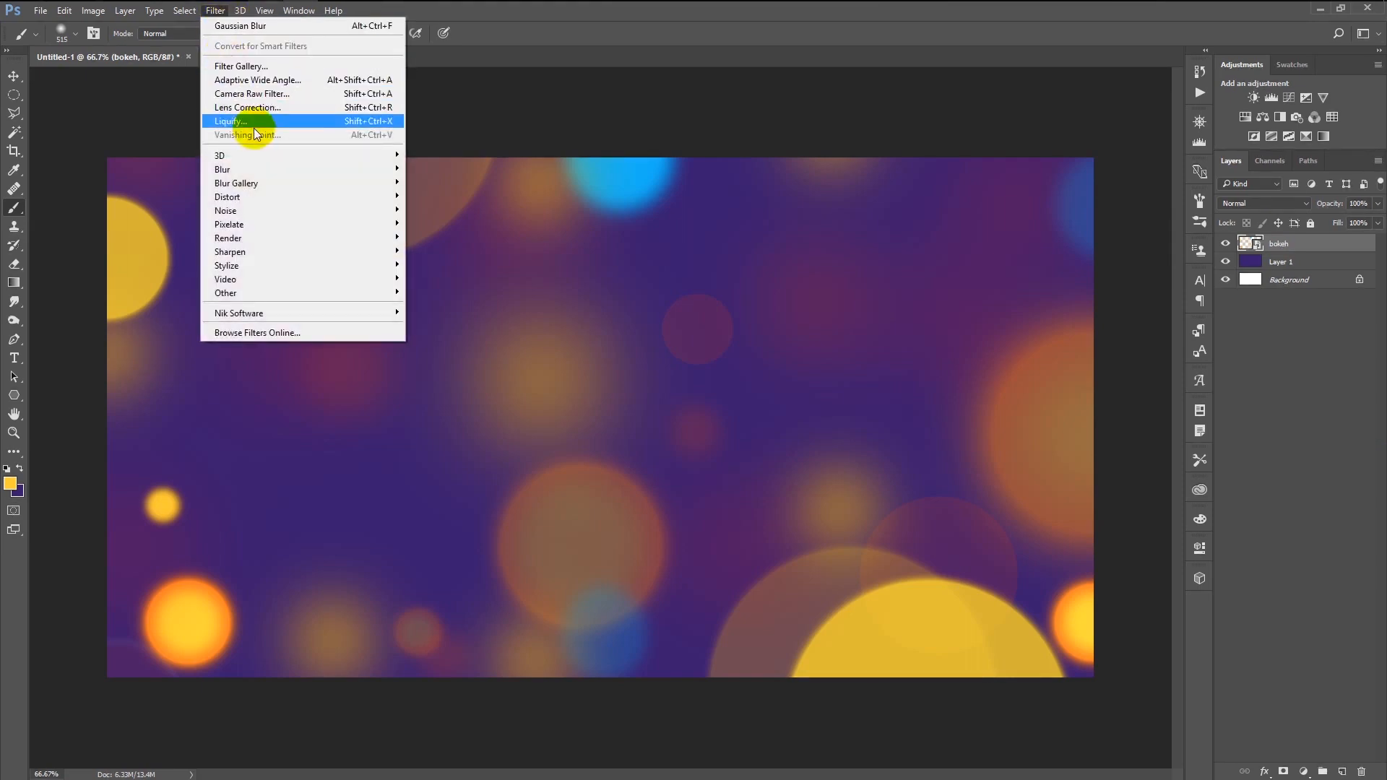
pyautogui.moveTo(294, 174)
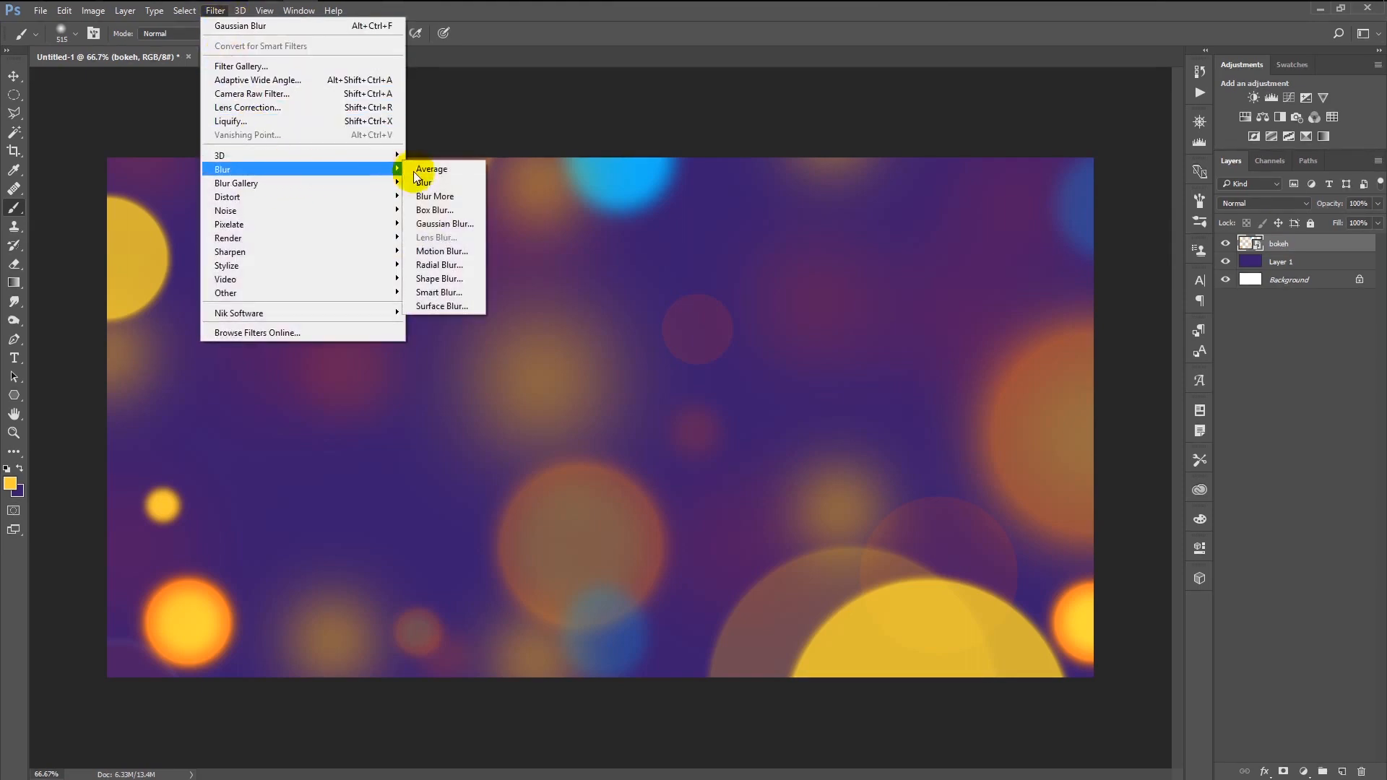
pyautogui.click(444, 223)
pyautogui.moveTo(483, 501)
pyautogui.mouseDown()
pyautogui.moveTo(541, 507)
pyautogui.moveTo(513, 506)
pyautogui.mouseUp()
pyautogui.click(646, 314)
pyautogui.press('b')
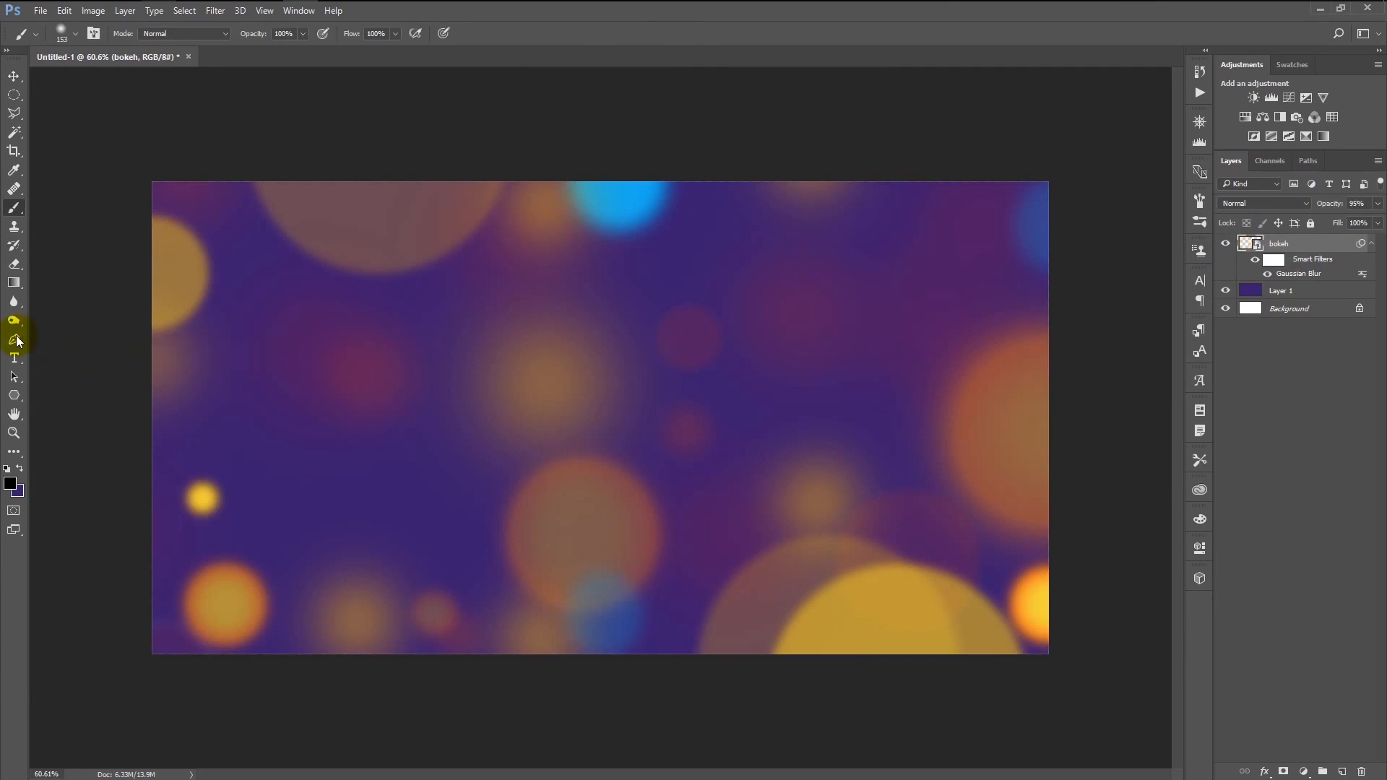
# Draw a curved confetti shape about 182 by 245 px with the Pen tool in the upper left part of the canvas.
pyautogui.click(15, 338)
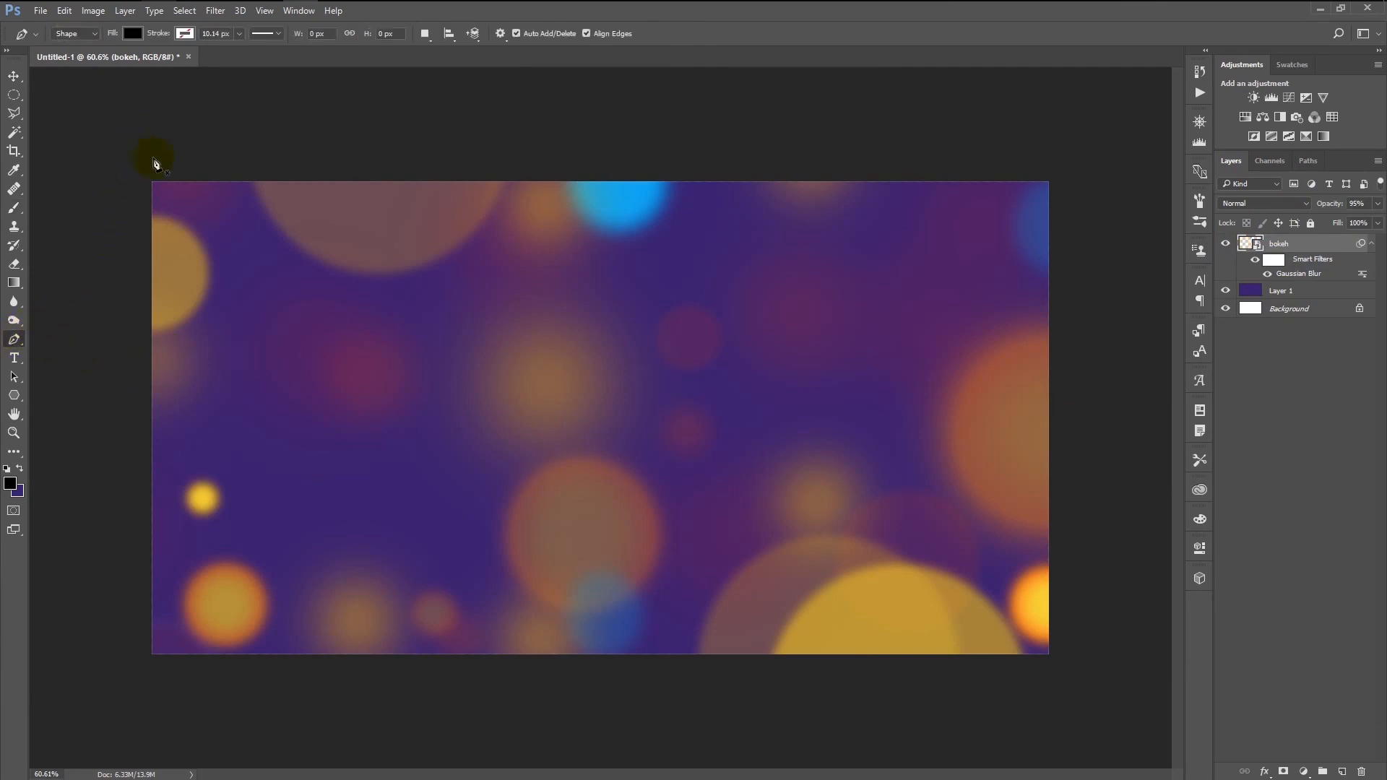
pyautogui.click(288, 291)
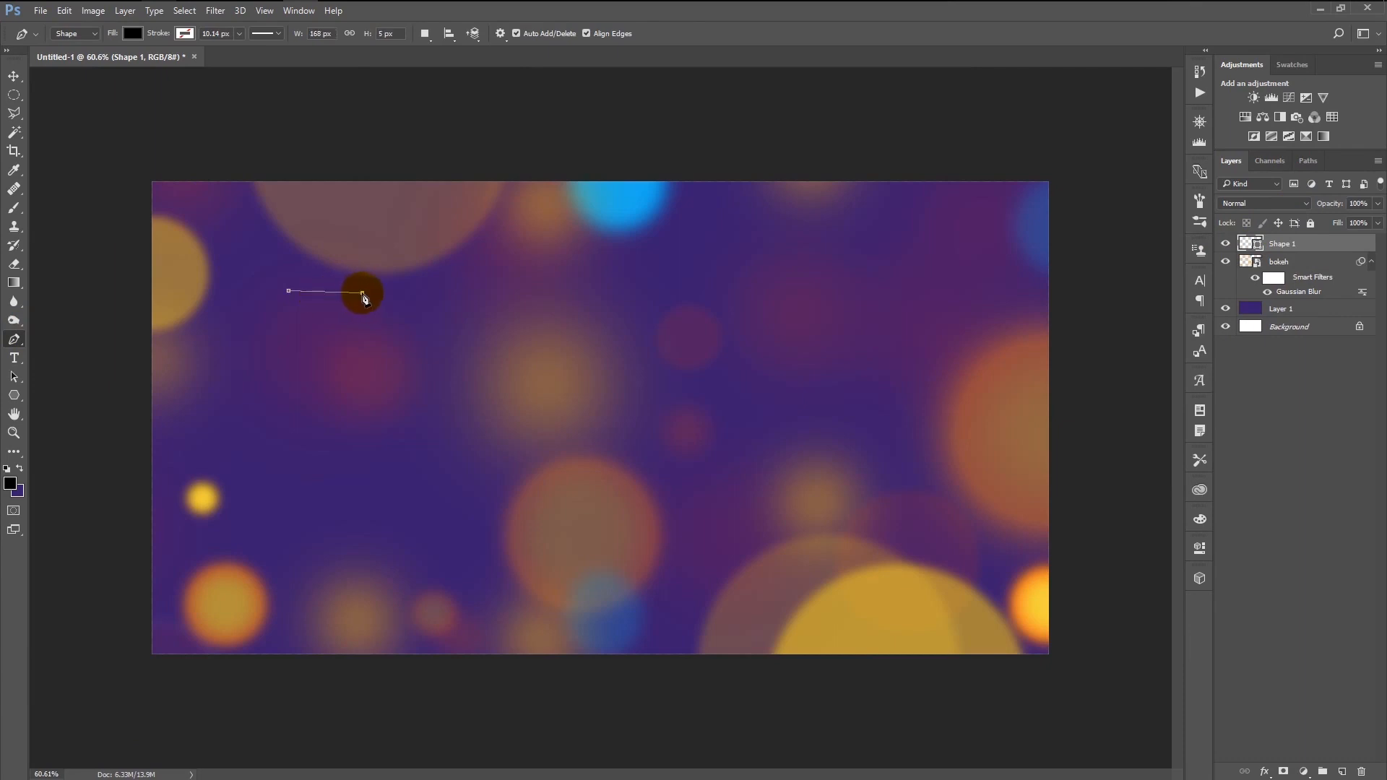
pyautogui.hotkey('ctrl', 'z')
pyautogui.moveTo(385, 408)
pyautogui.mouseDown()
pyautogui.moveTo(400, 425)
pyautogui.moveTo(378, 408)
pyautogui.mouseUp()
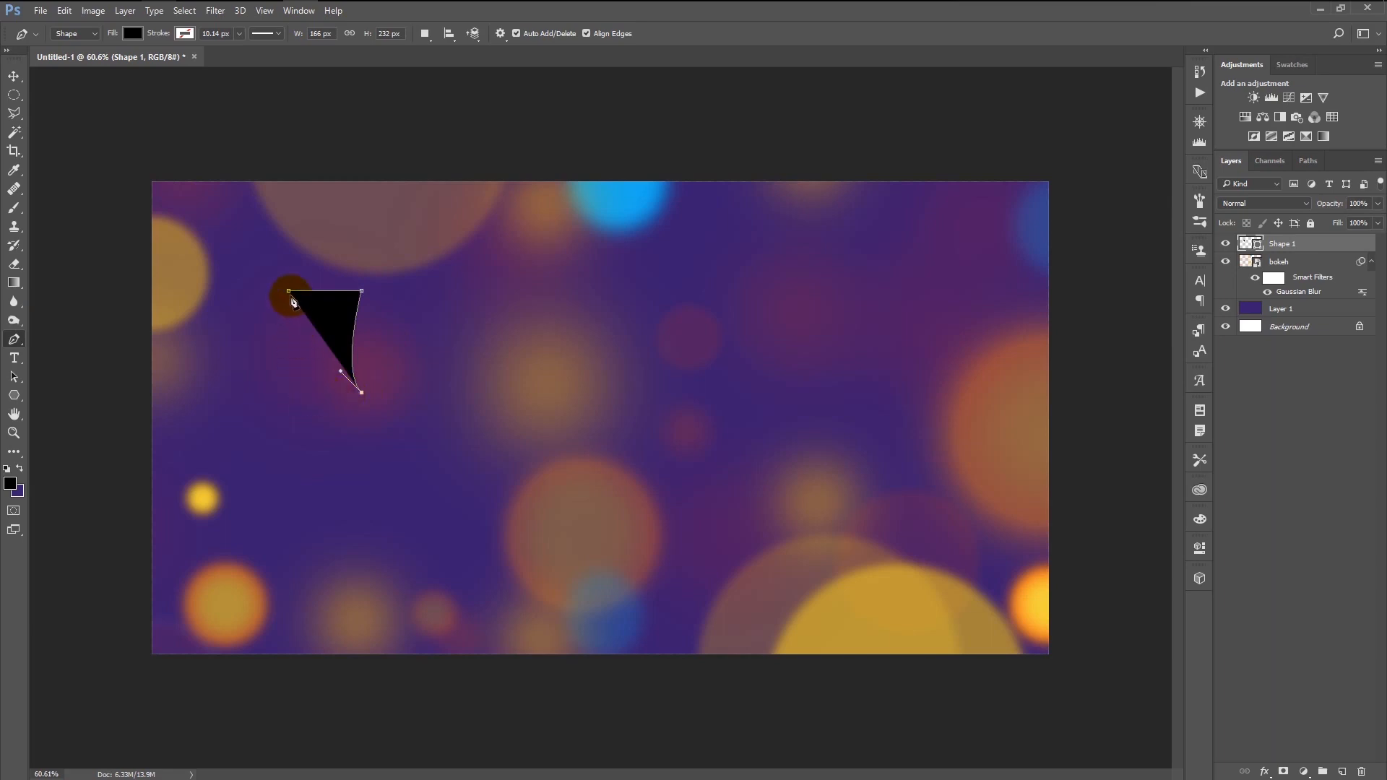
pyautogui.moveTo(288, 274); pyautogui.dragTo(289, 244)
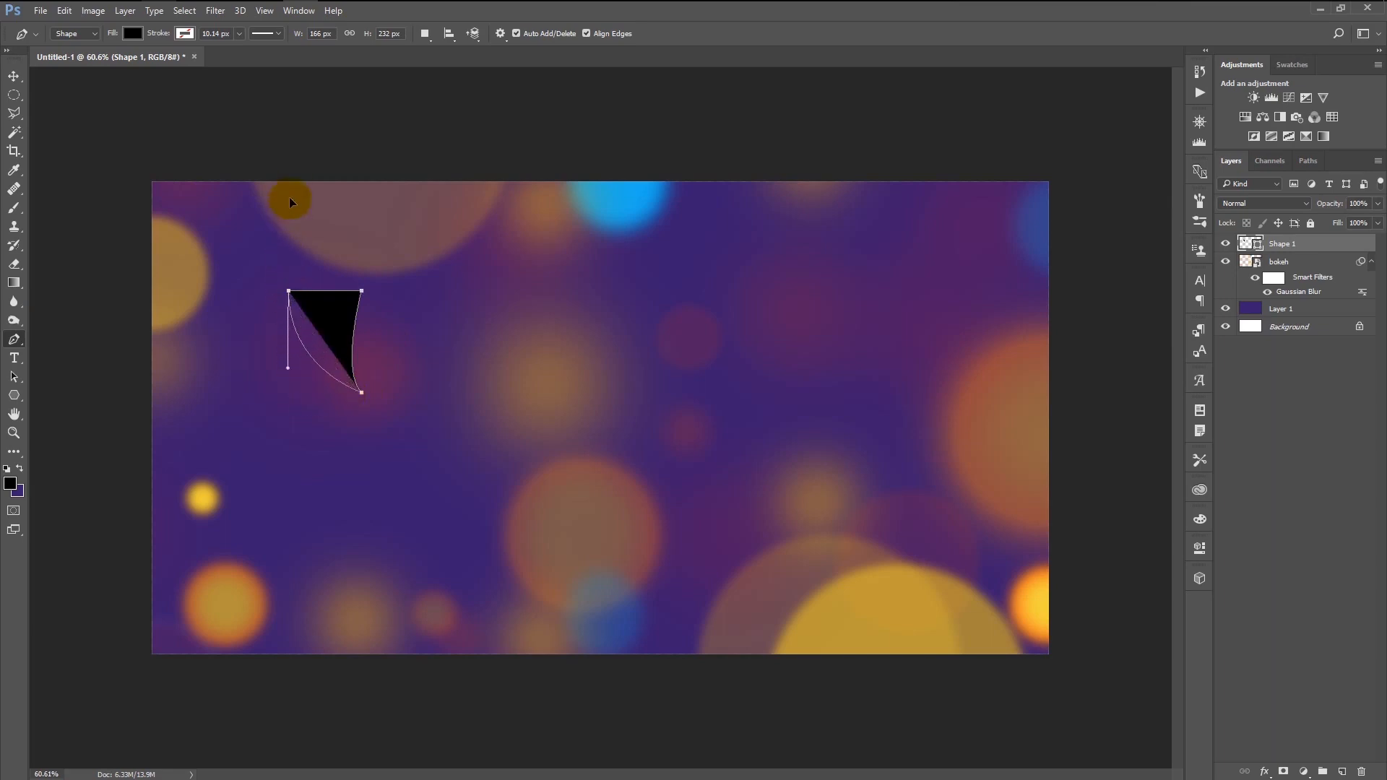
pyautogui.moveTo(315, 148); pyautogui.dragTo(325, 167)
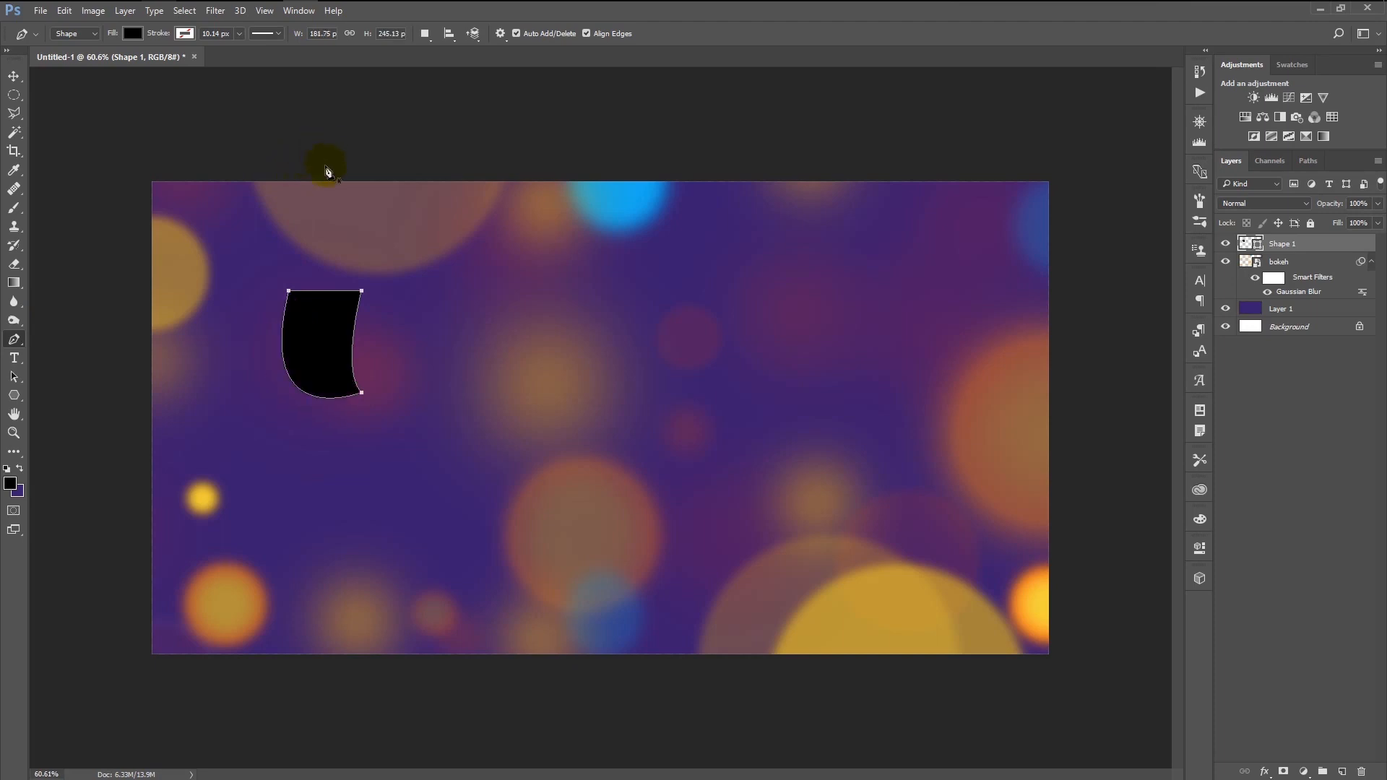
# Fill the confetti shape with a linear gradient and set its white end stop to yellow #ffde00.
pyautogui.click(133, 34)
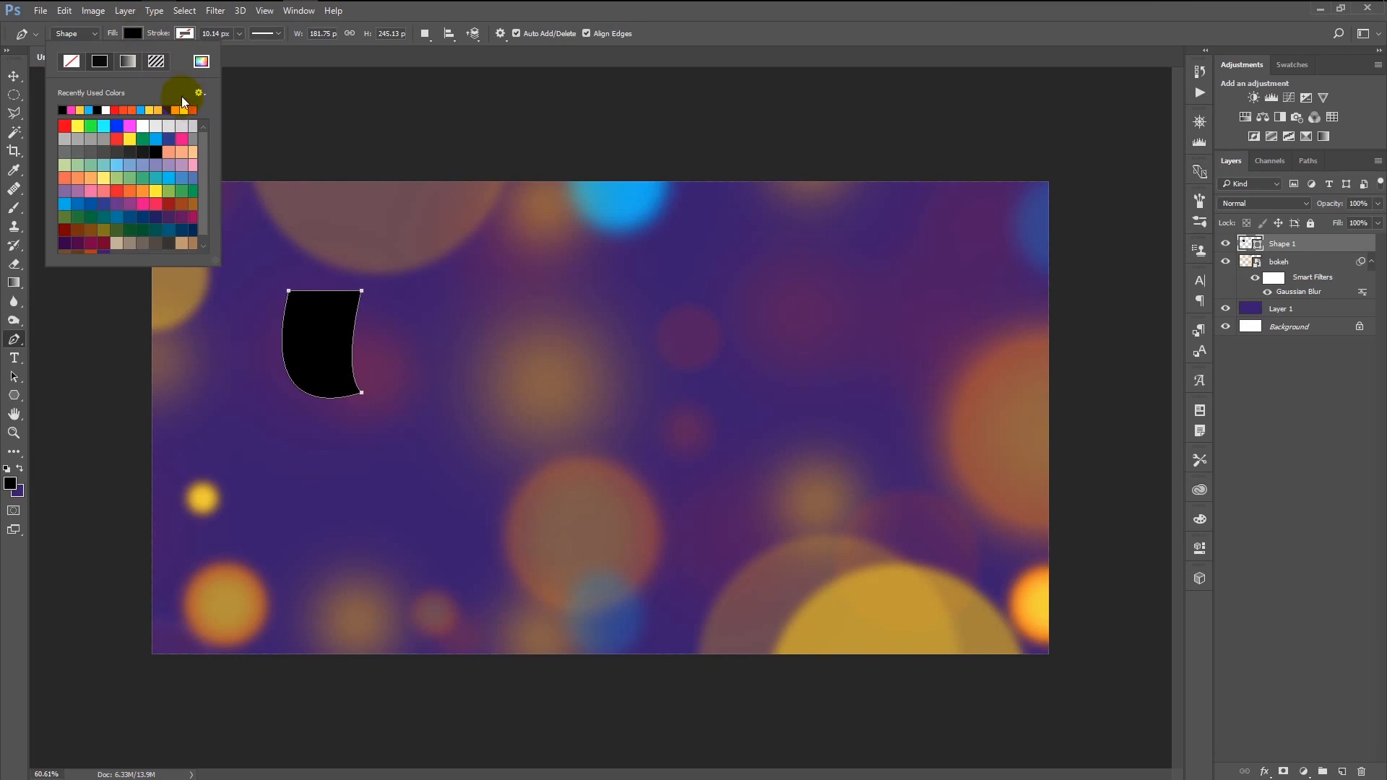
pyautogui.click(133, 64)
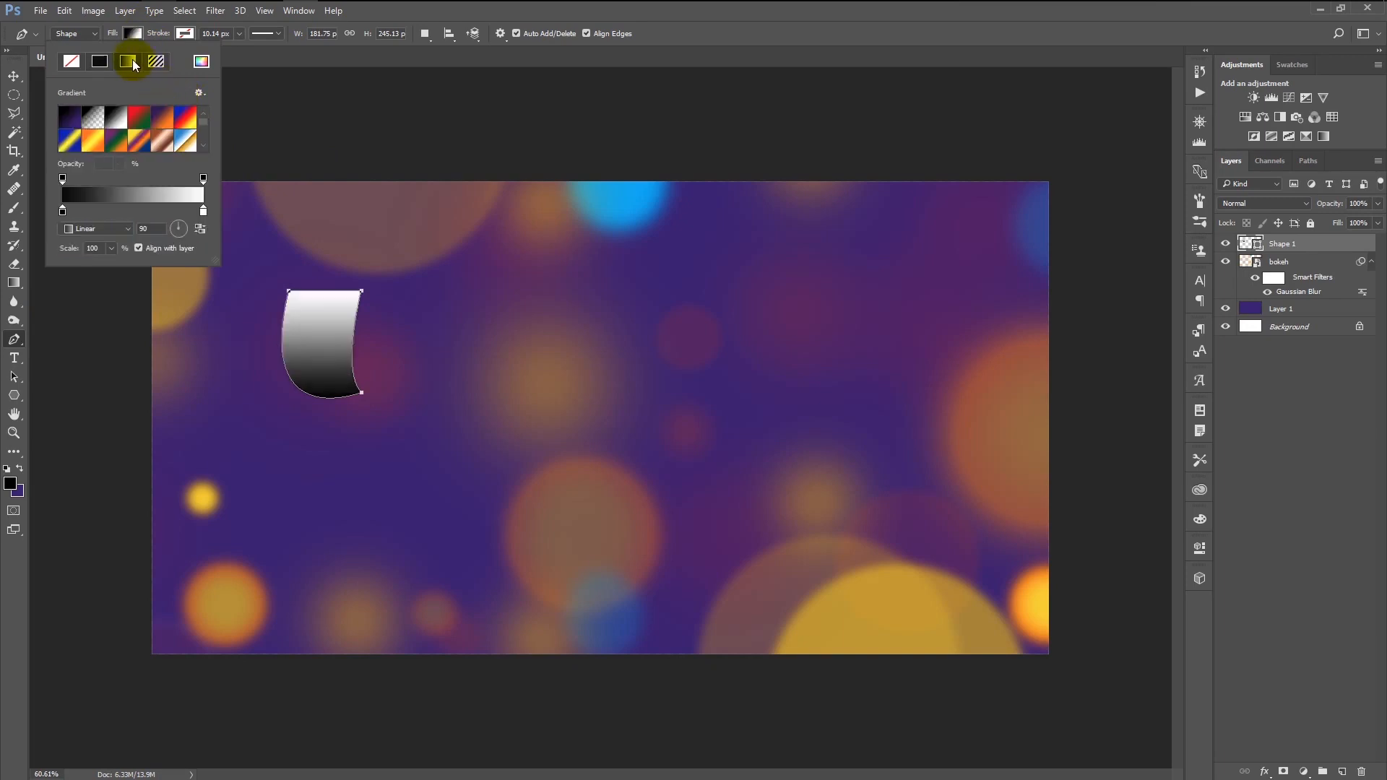
pyautogui.doubleClick(202, 212)
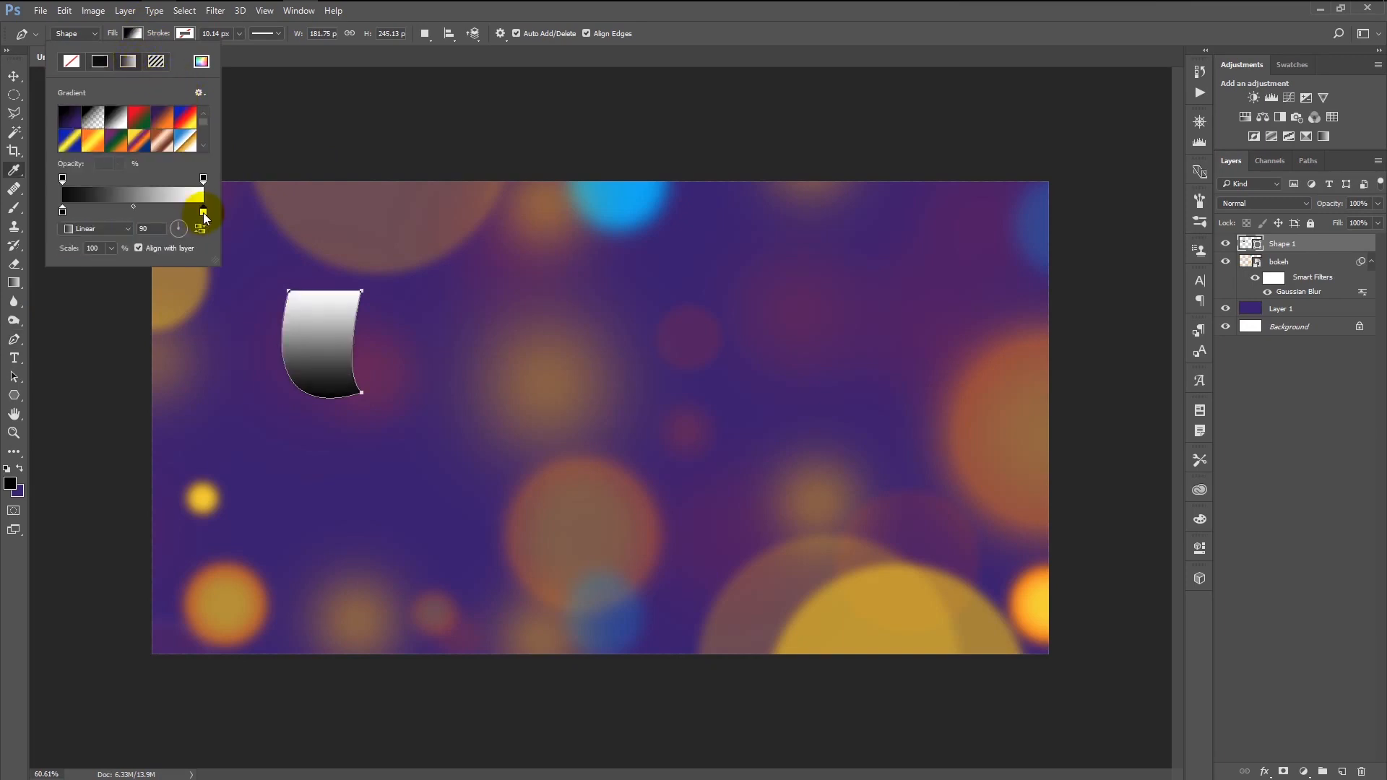
pyautogui.moveTo(425, 551); pyautogui.dragTo(423, 534)
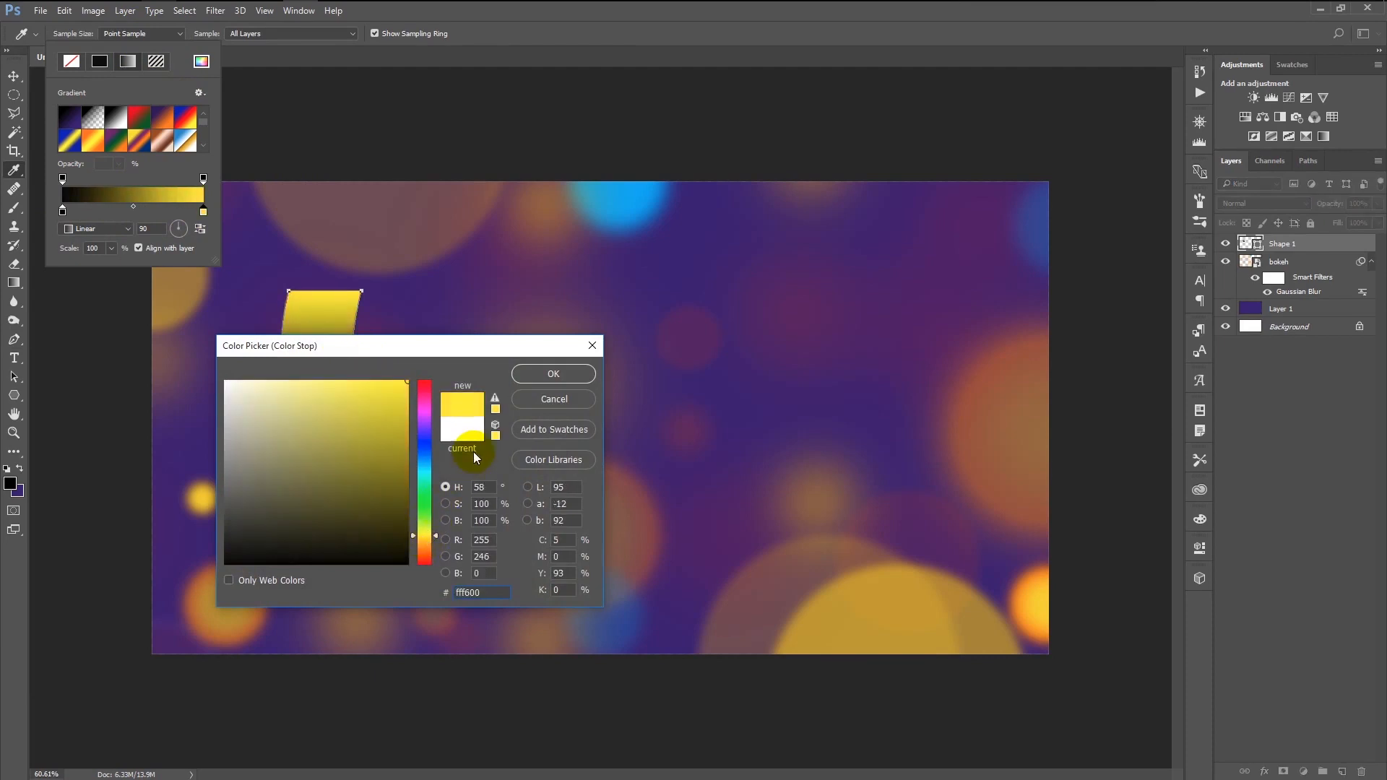
pyautogui.moveTo(427, 539); pyautogui.dragTo(423, 539)
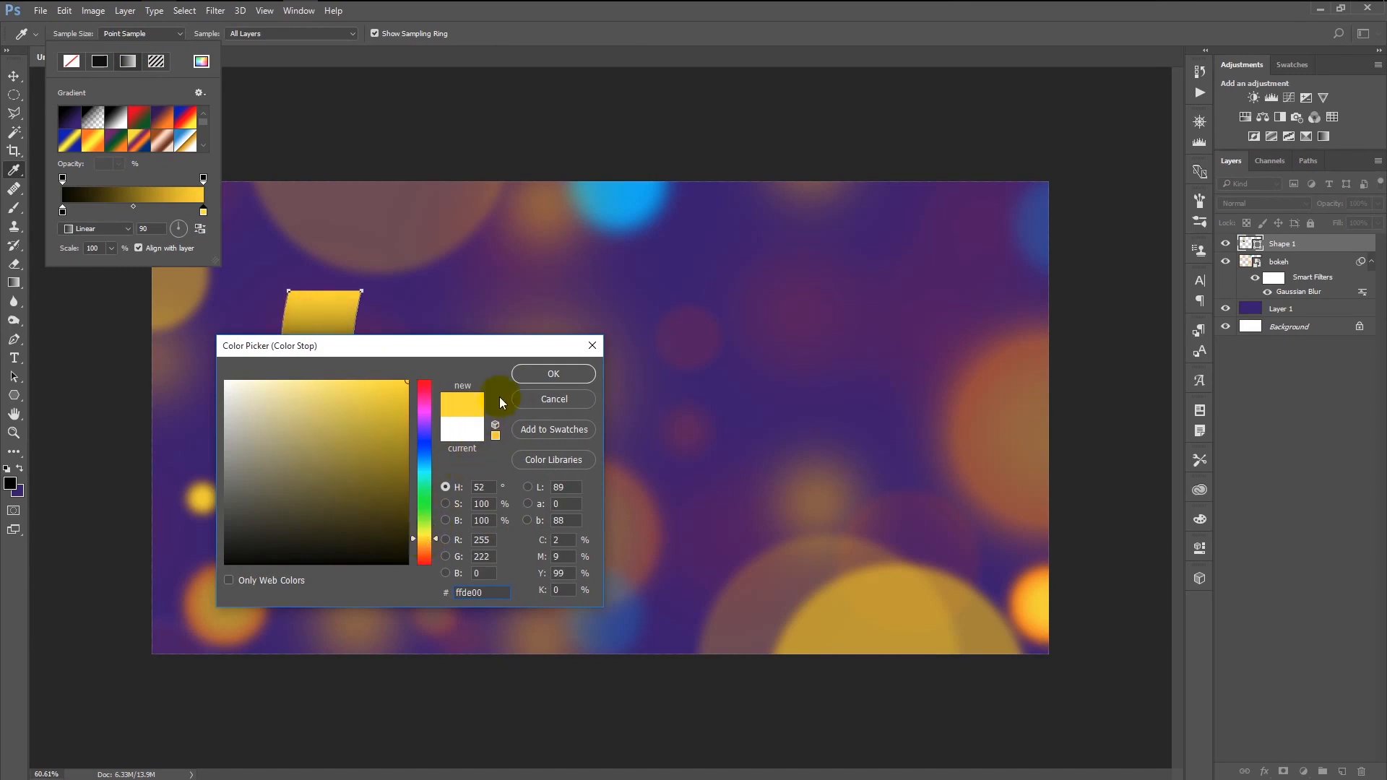
pyautogui.click(529, 370)
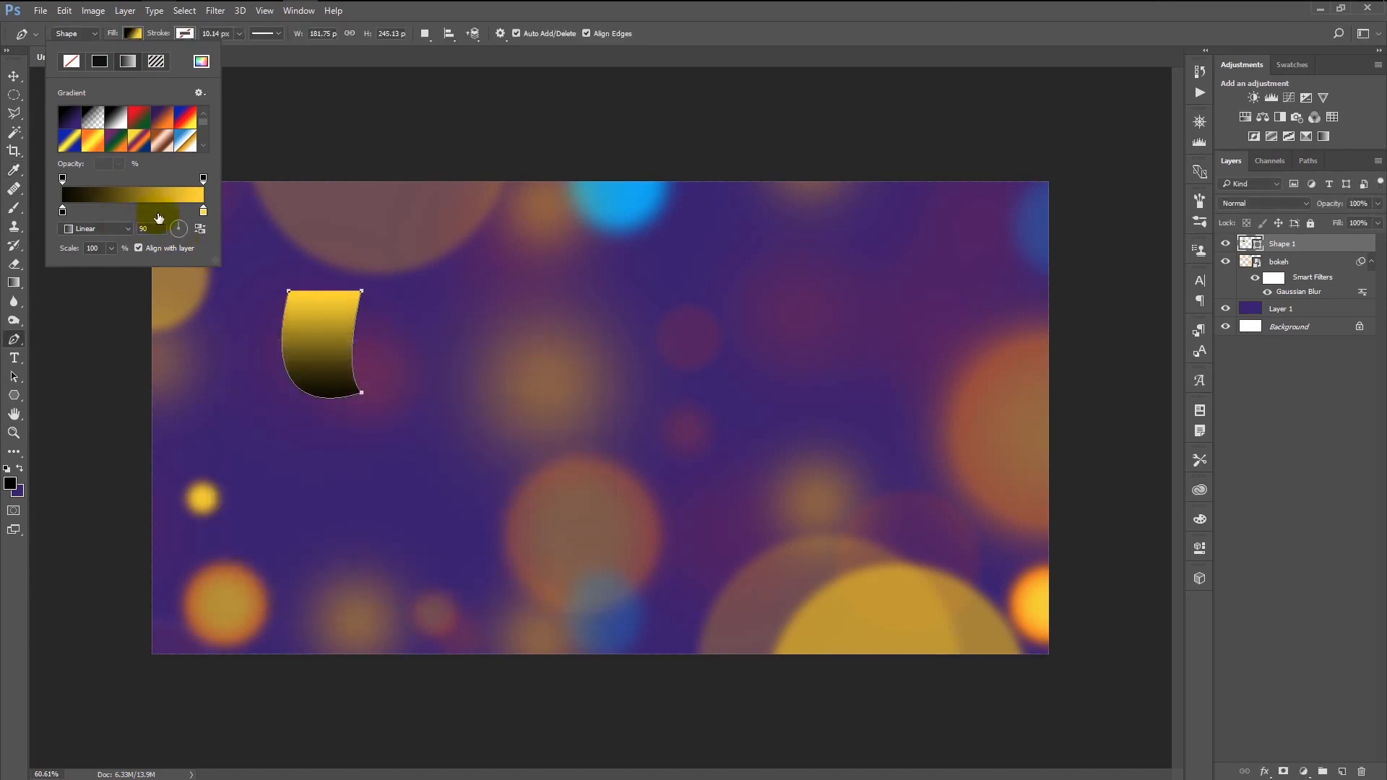
# Set the gradient's black stop to orange #ff7800 and shift it slightly towards the yellow stop.
pyautogui.doubleClick(63, 212)
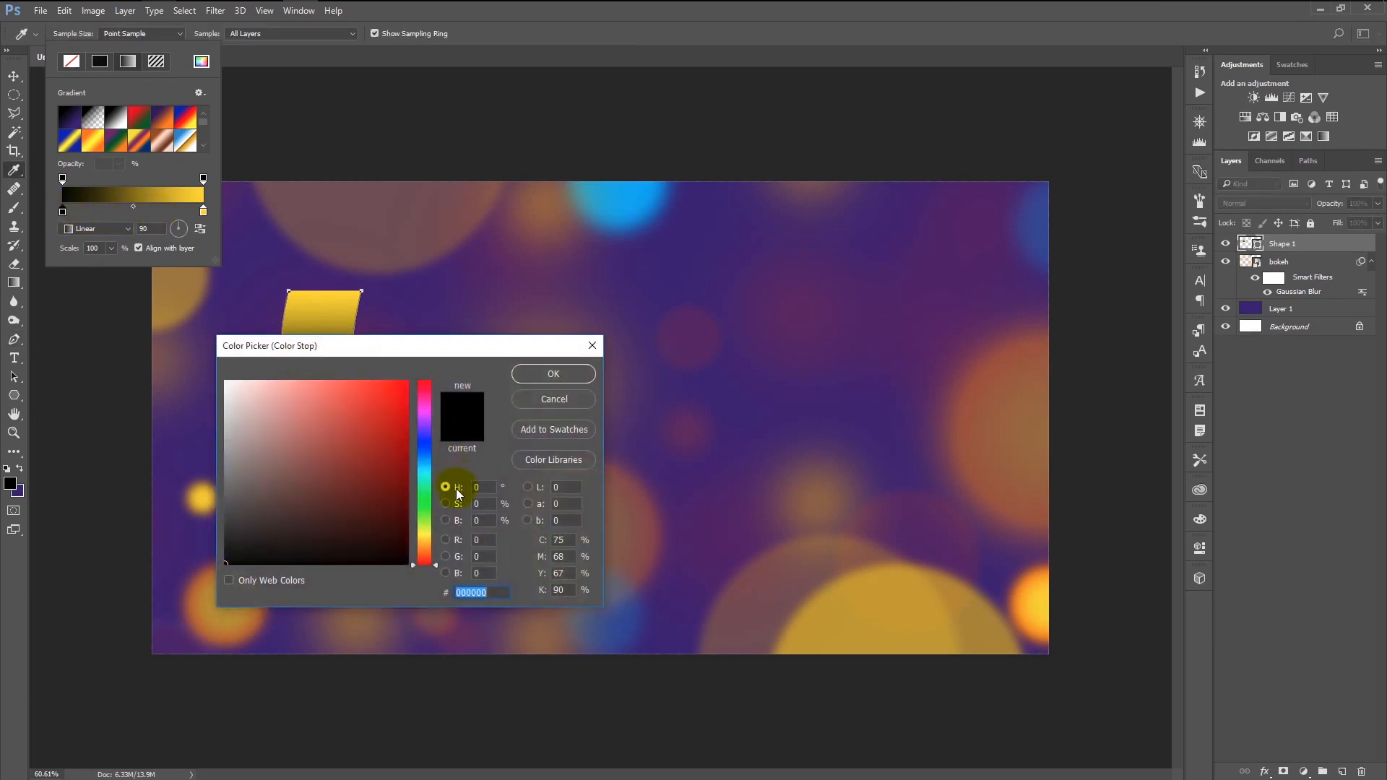
pyautogui.click(422, 550)
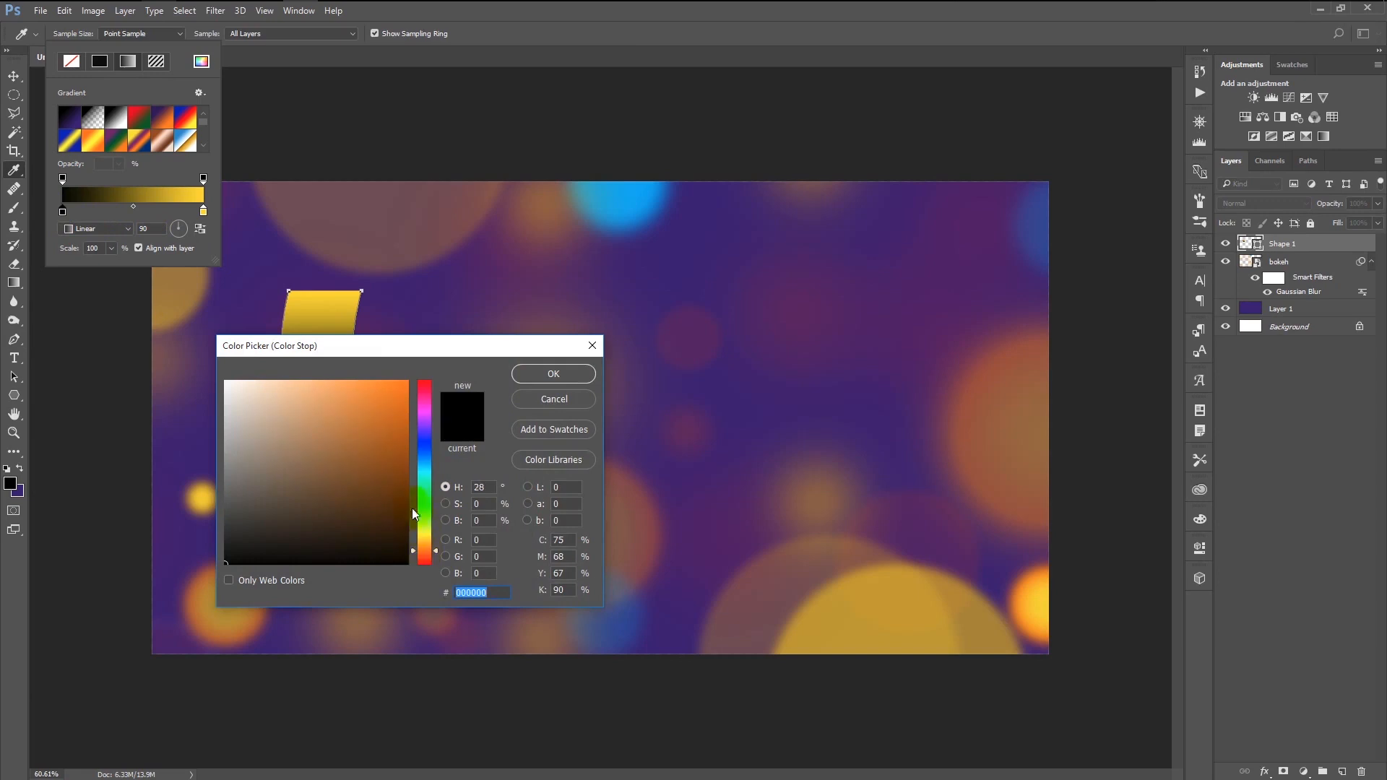
pyautogui.moveTo(409, 414); pyautogui.dragTo(453, 359)
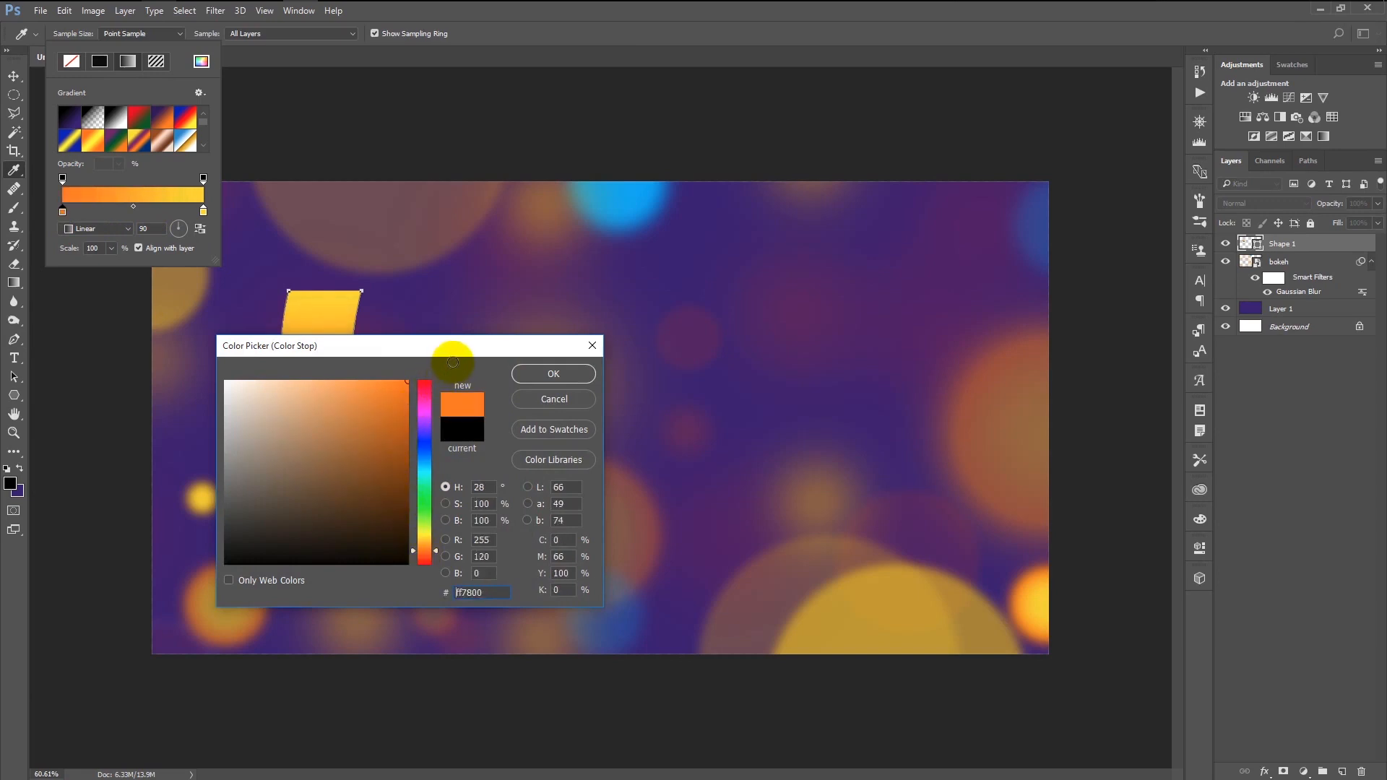
pyautogui.click(552, 375)
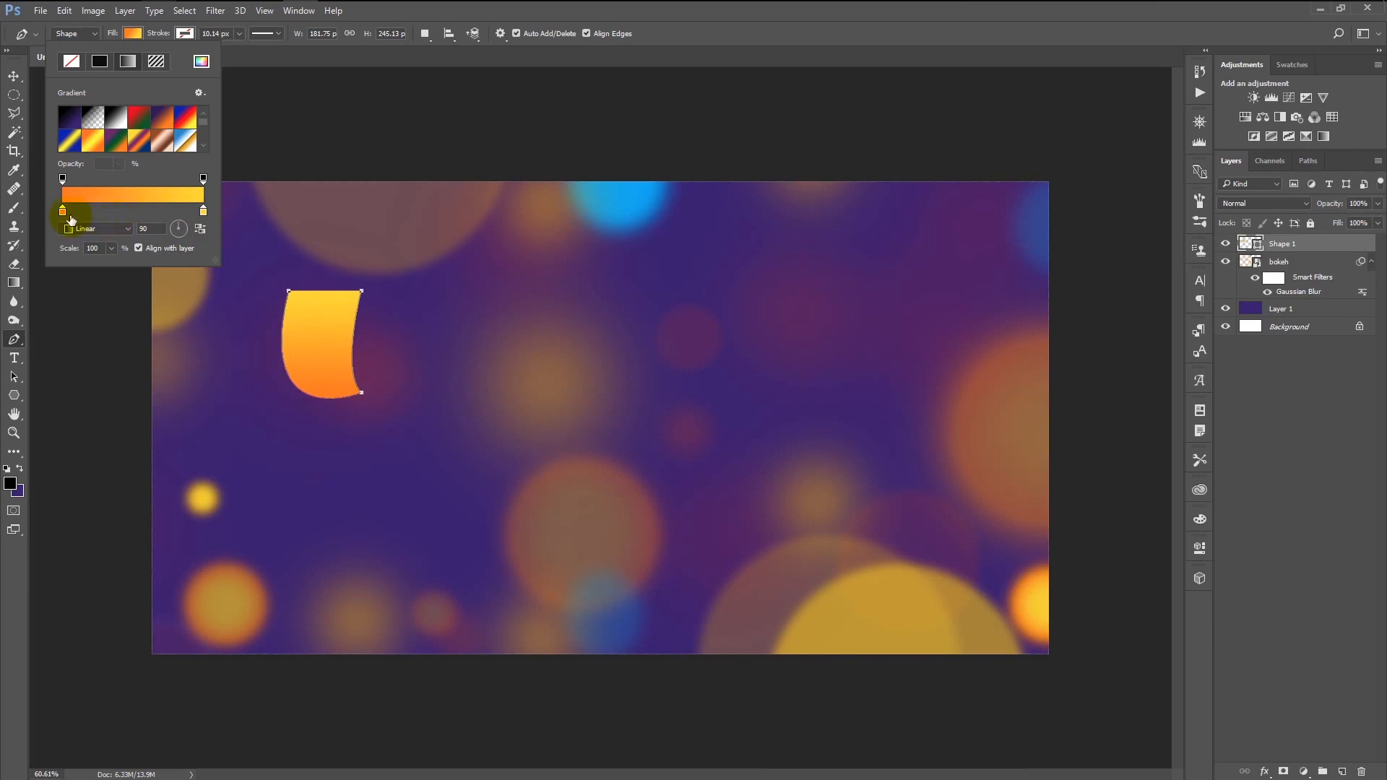
pyautogui.moveTo(63, 211); pyautogui.dragTo(85, 215)
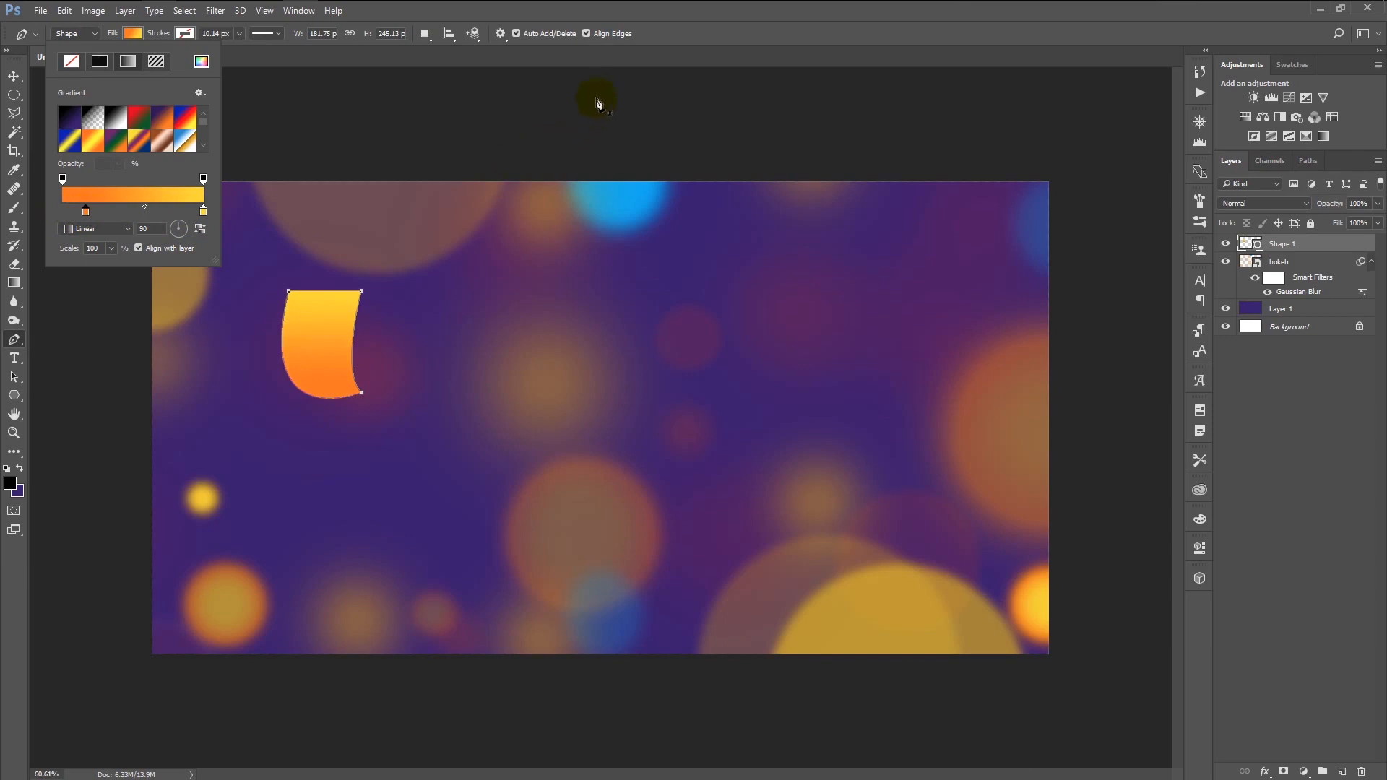
pyautogui.click(672, 33)
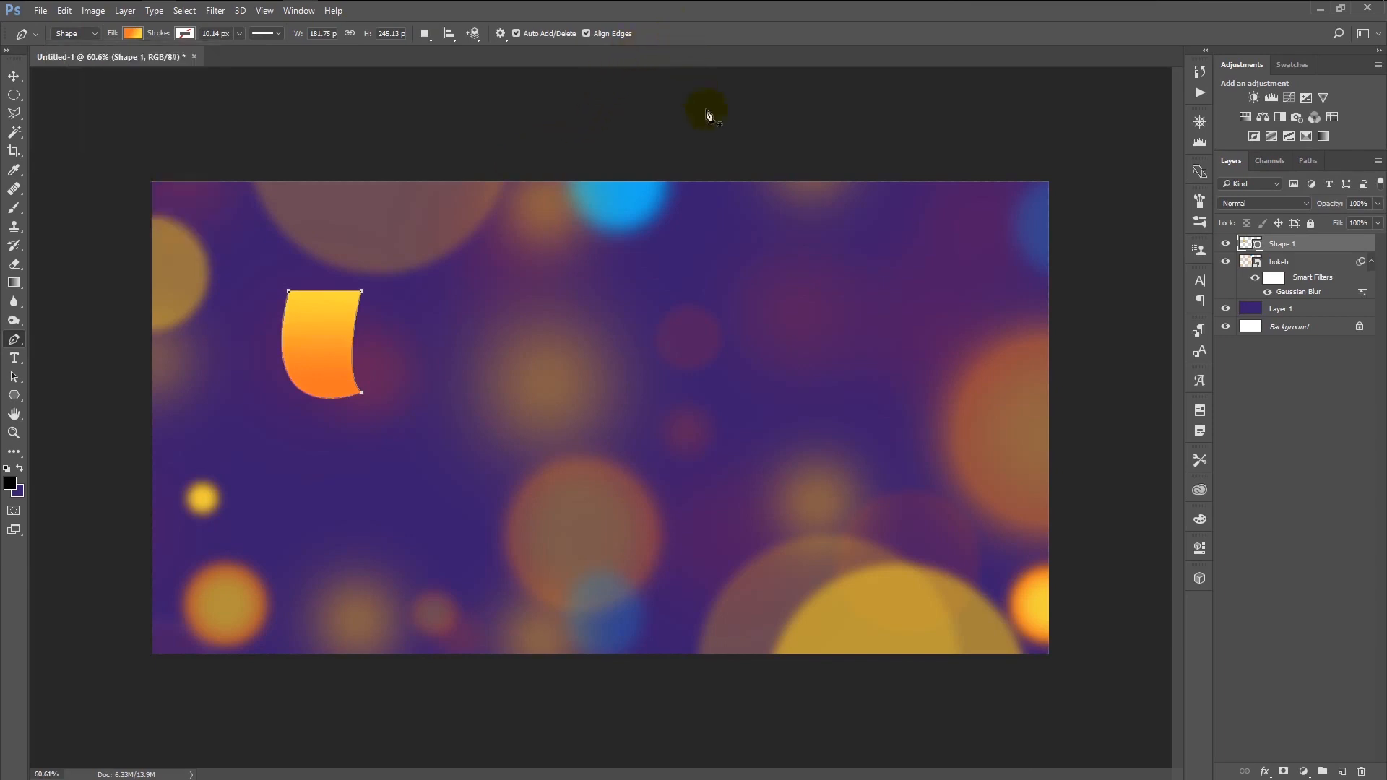
# Rasterize the confetti shape, scale it down, rotate it by -45° and move it towards the blurred orange circle left of the canvas centre.
pyautogui.rightClick(1357, 245)
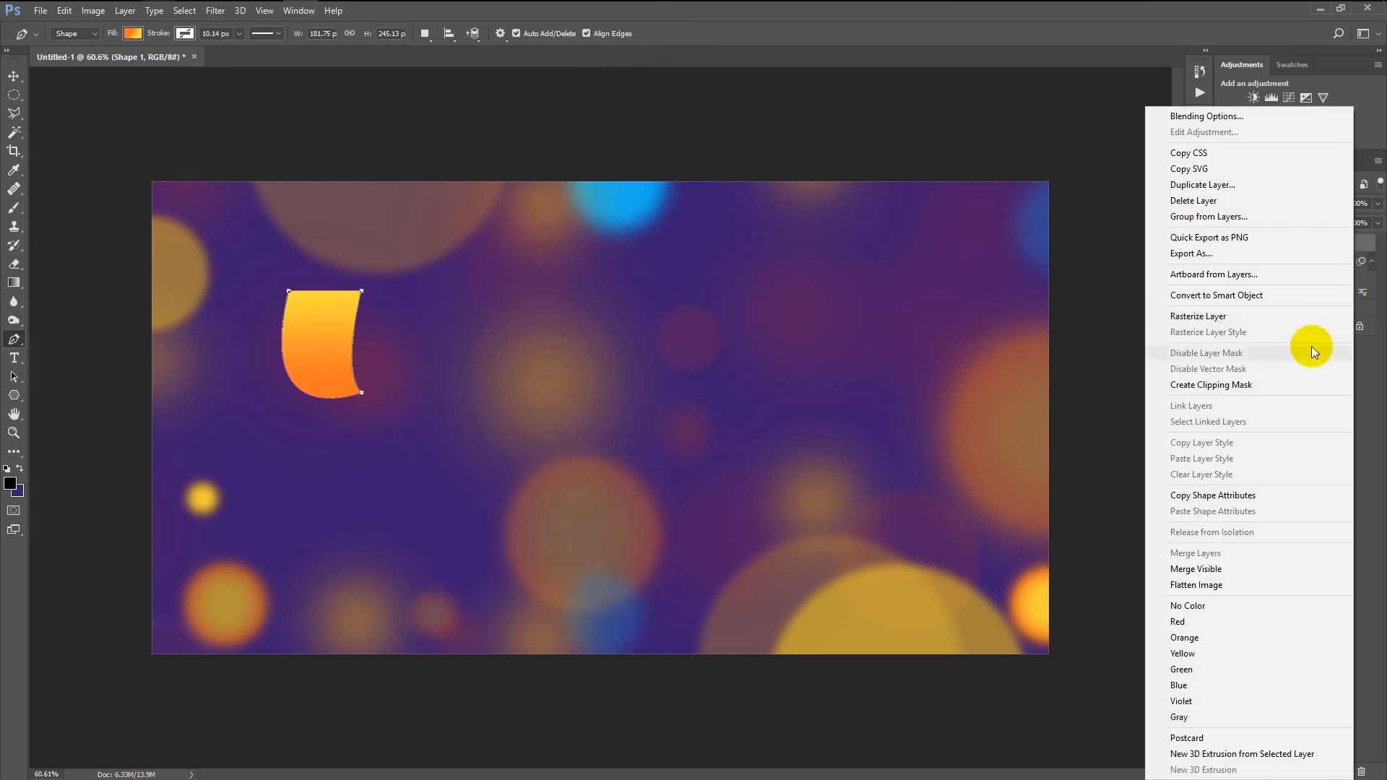
pyautogui.click(1293, 319)
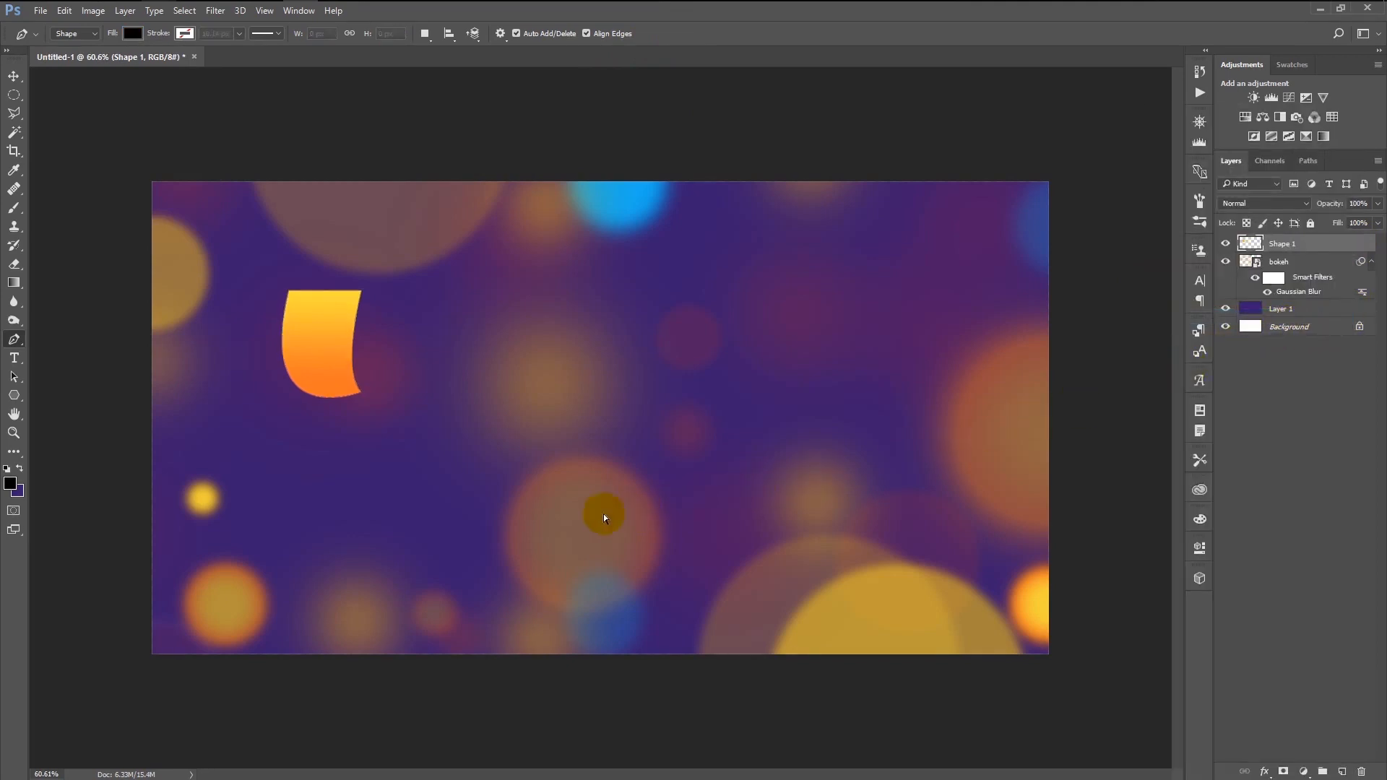
pyautogui.hotkey('ctrl', 't')
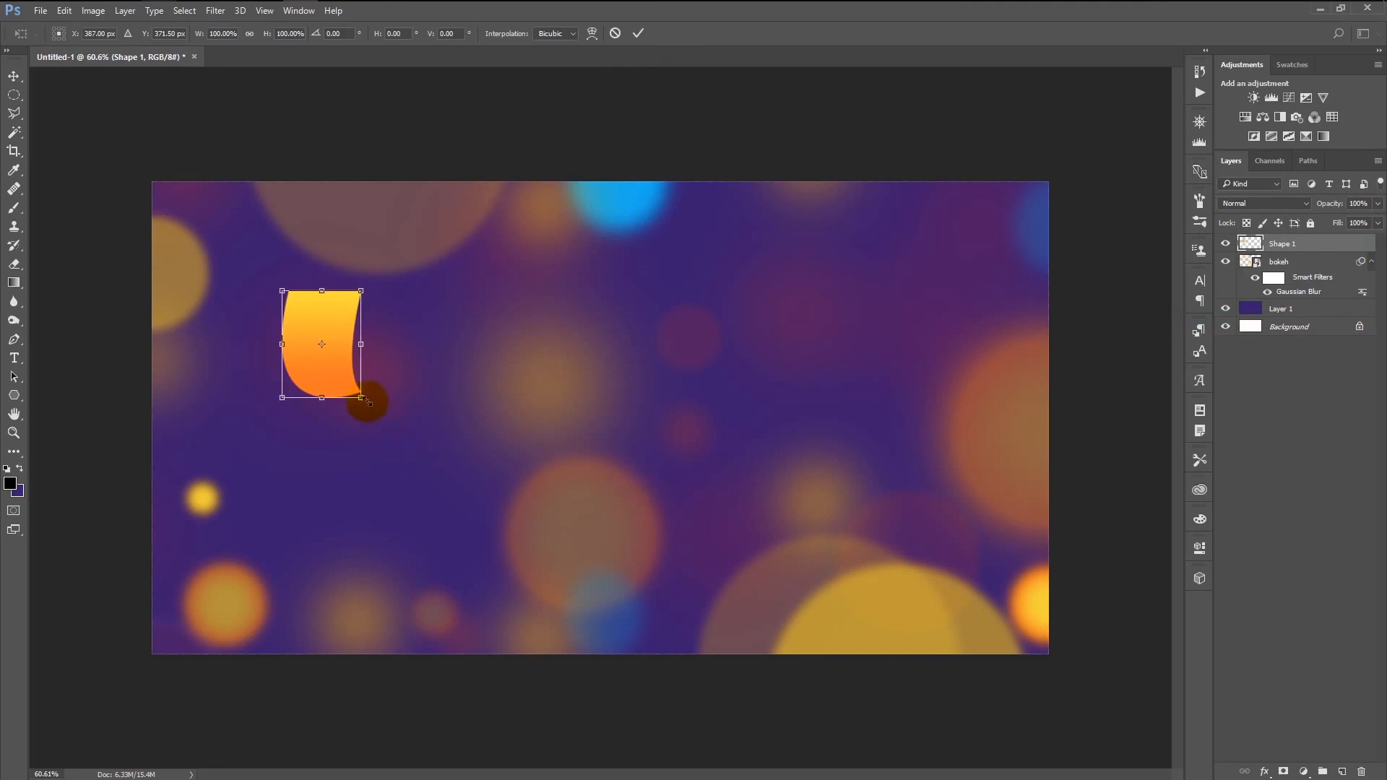
pyautogui.moveTo(362, 399); pyautogui.dragTo(402, 356)
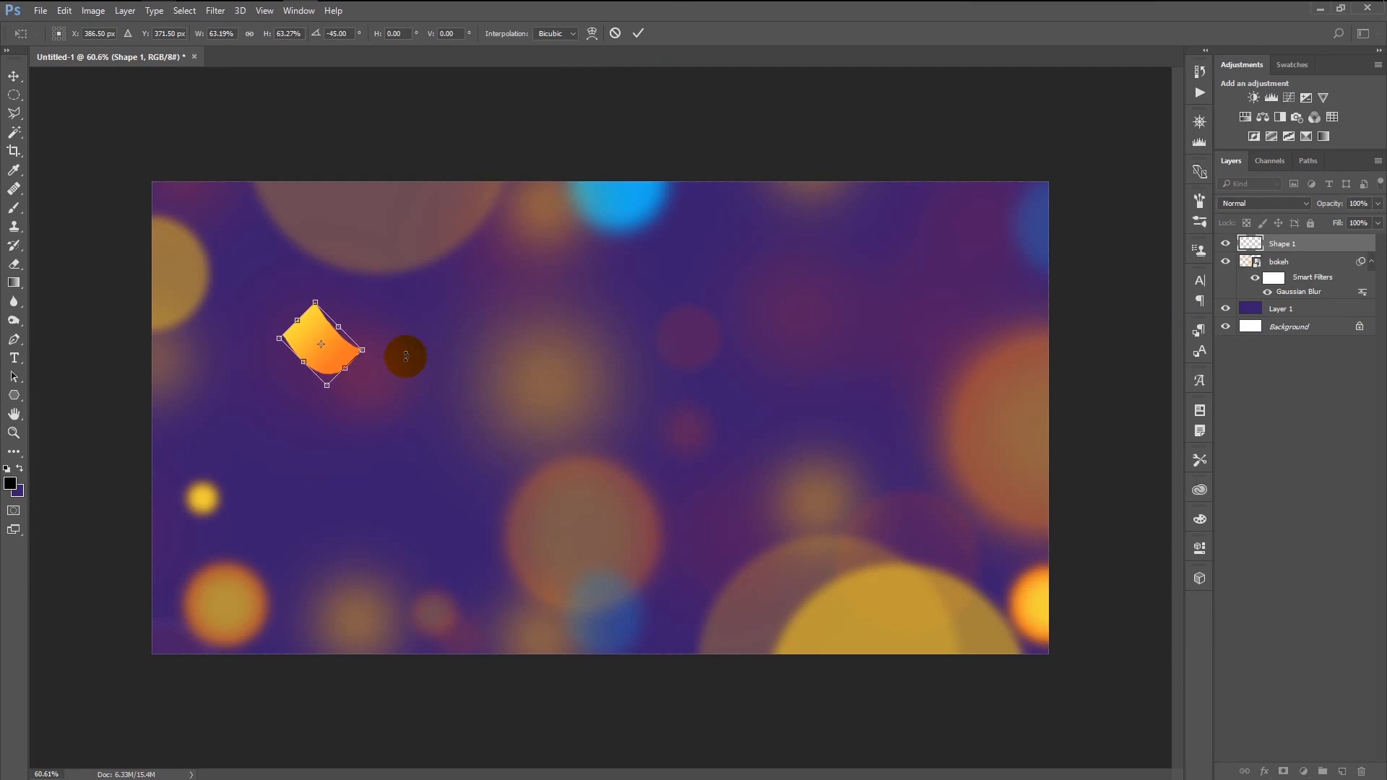
pyautogui.moveTo(450, 363); pyautogui.dragTo(486, 352)
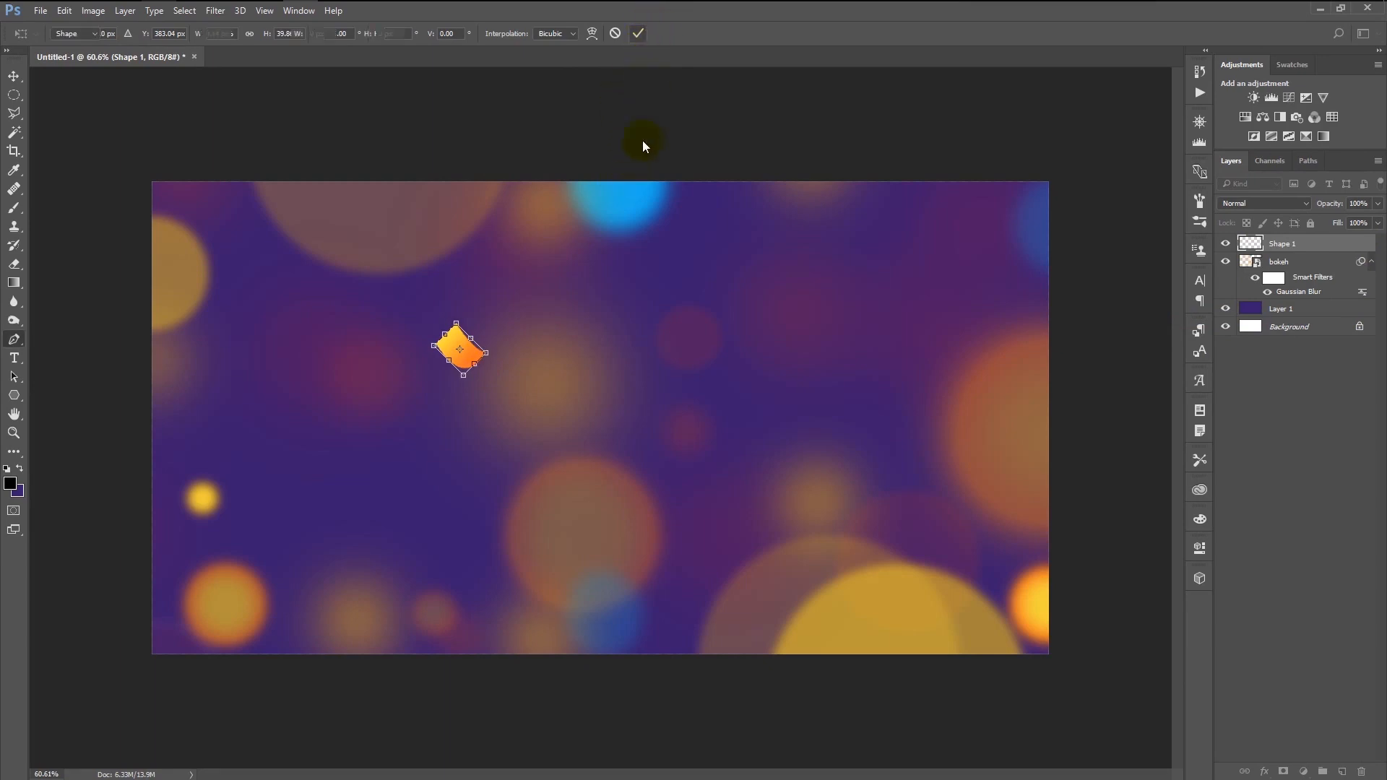
# Place a copy of the curved confetti piece to the lower left of the original and rotate it to a different angle.
pyautogui.press('v')
pyautogui.moveTo(461, 351); pyautogui.dragTo(349, 397)
pyautogui.hotkey('ctrl', 't')
pyautogui.moveTo(387, 441); pyautogui.dragTo(345, 449)
pyautogui.click(636, 33)
# Add a second copy of the curved confetti piece lower on the canvas, rotate it, and select the curved piece layers.
pyautogui.moveTo(350, 394); pyautogui.dragTo(477, 446)
pyautogui.hotkey('ctrl', 't')
pyautogui.moveTo(513, 481); pyautogui.dragTo(466, 482)
pyautogui.click(641, 33)
pyautogui.click(1293, 280)
pyautogui.keyDown('shift'); pyautogui.click(1311, 246); pyautogui.keyUp('shift')
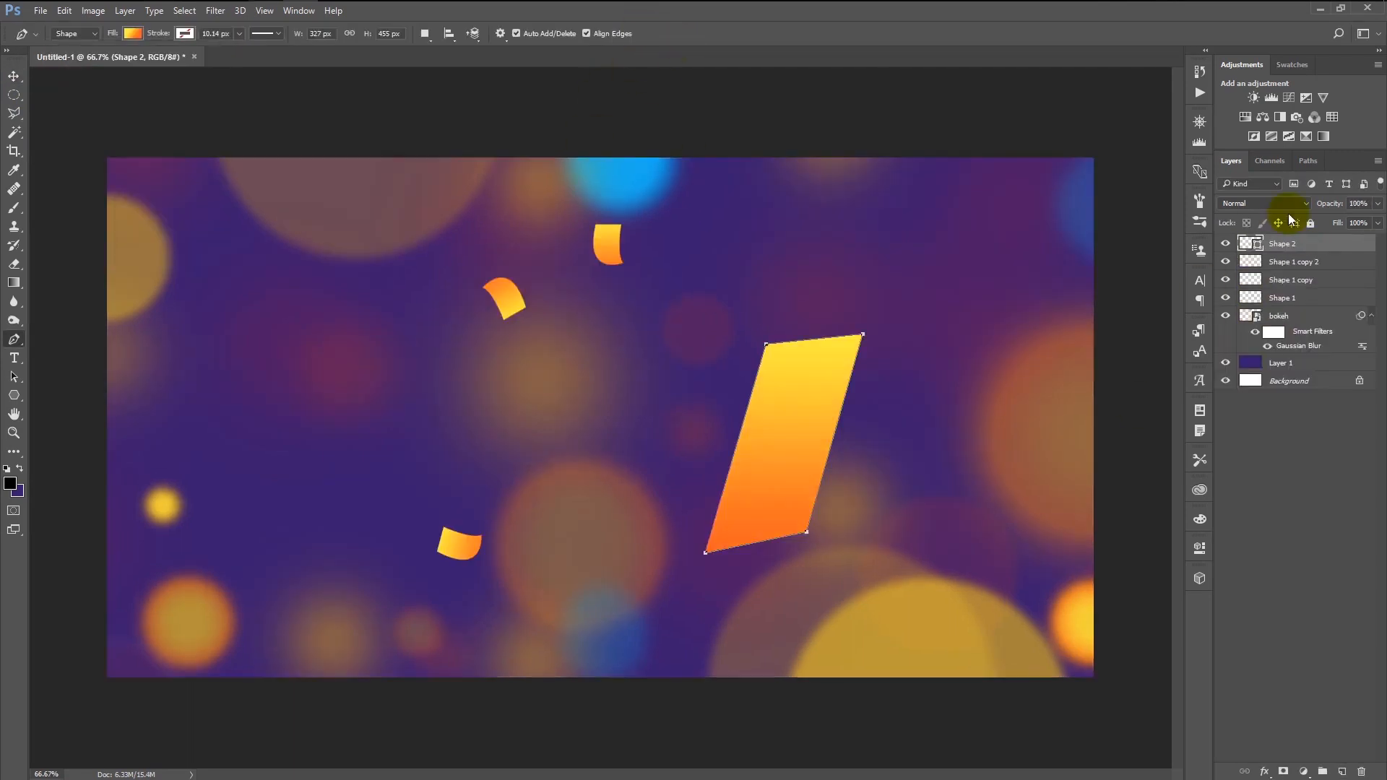
# Shrink the slanted confetti piece and place it near the canvas's left edge, then rotate a small copy near the upper right corner.
pyautogui.hotkey('ctrl', 't')
pyautogui.moveTo(896, 558); pyautogui.dragTo(242, 416)
pyautogui.press('Return')
pyautogui.hotkey('ctrl', 't')
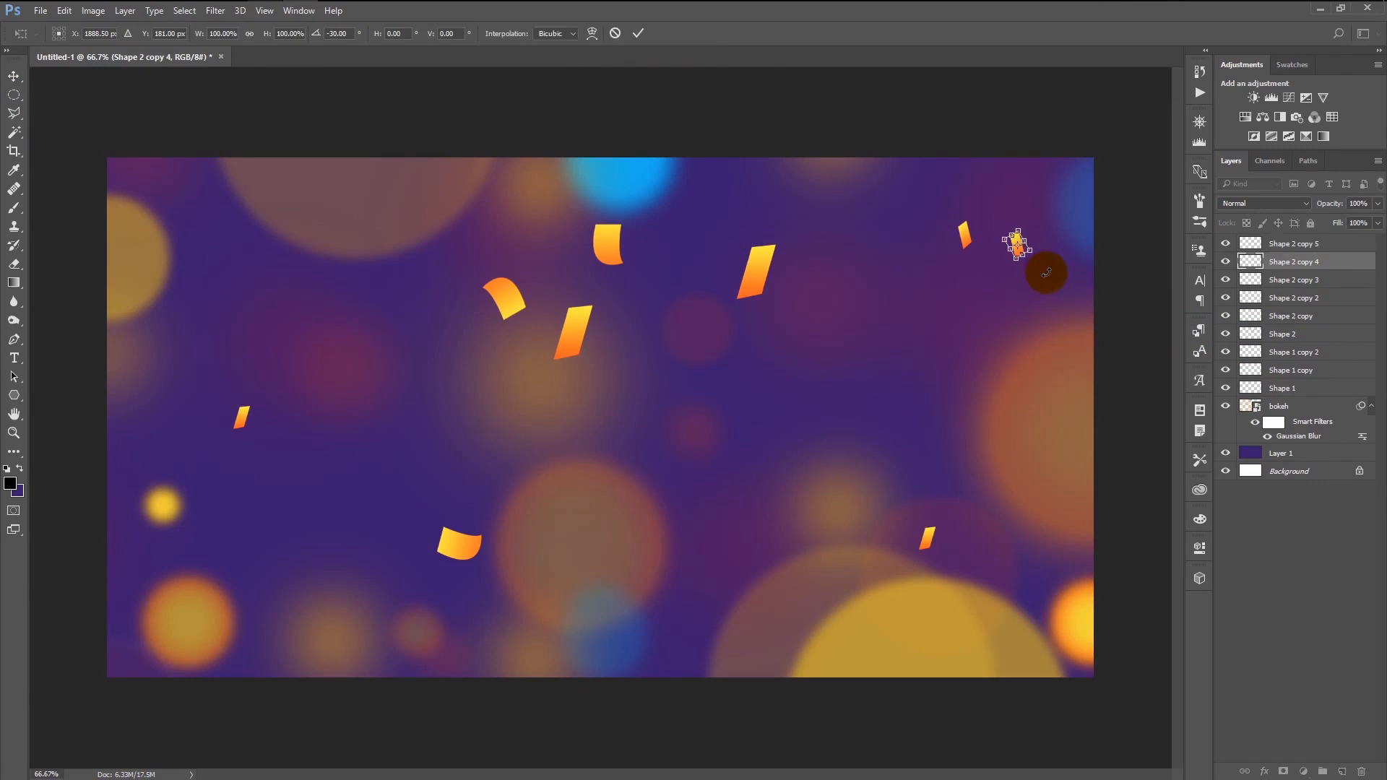
pyautogui.press('Return')
# On a new layer, draw a closed, curved triangular confetti shape about 203 by 219 px with the Pen tool, right of the canvas centre.
pyautogui.hotkey('ctrl', 'alt', 'shift', 'n')
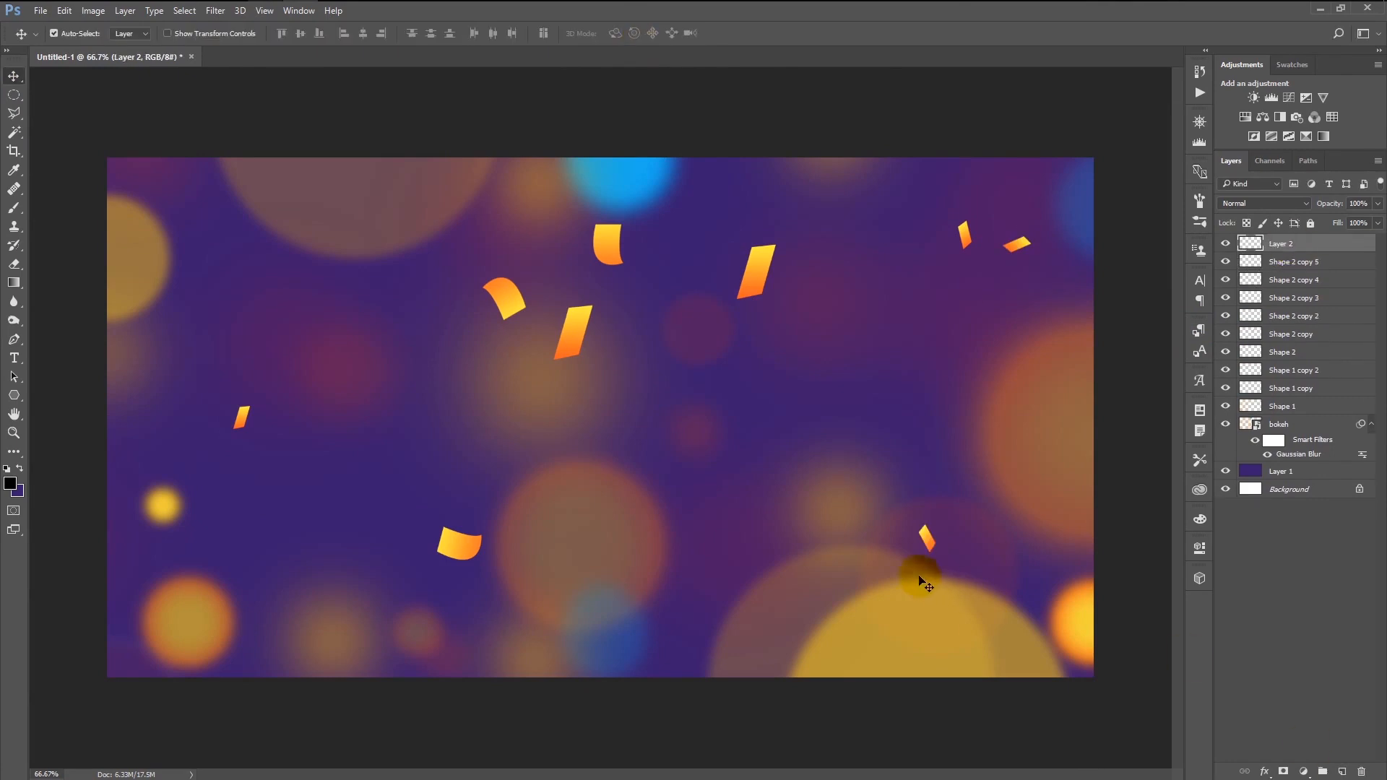
pyautogui.click(14, 340)
pyautogui.click(718, 458)
pyautogui.moveTo(789, 447); pyautogui.dragTo(864, 452)
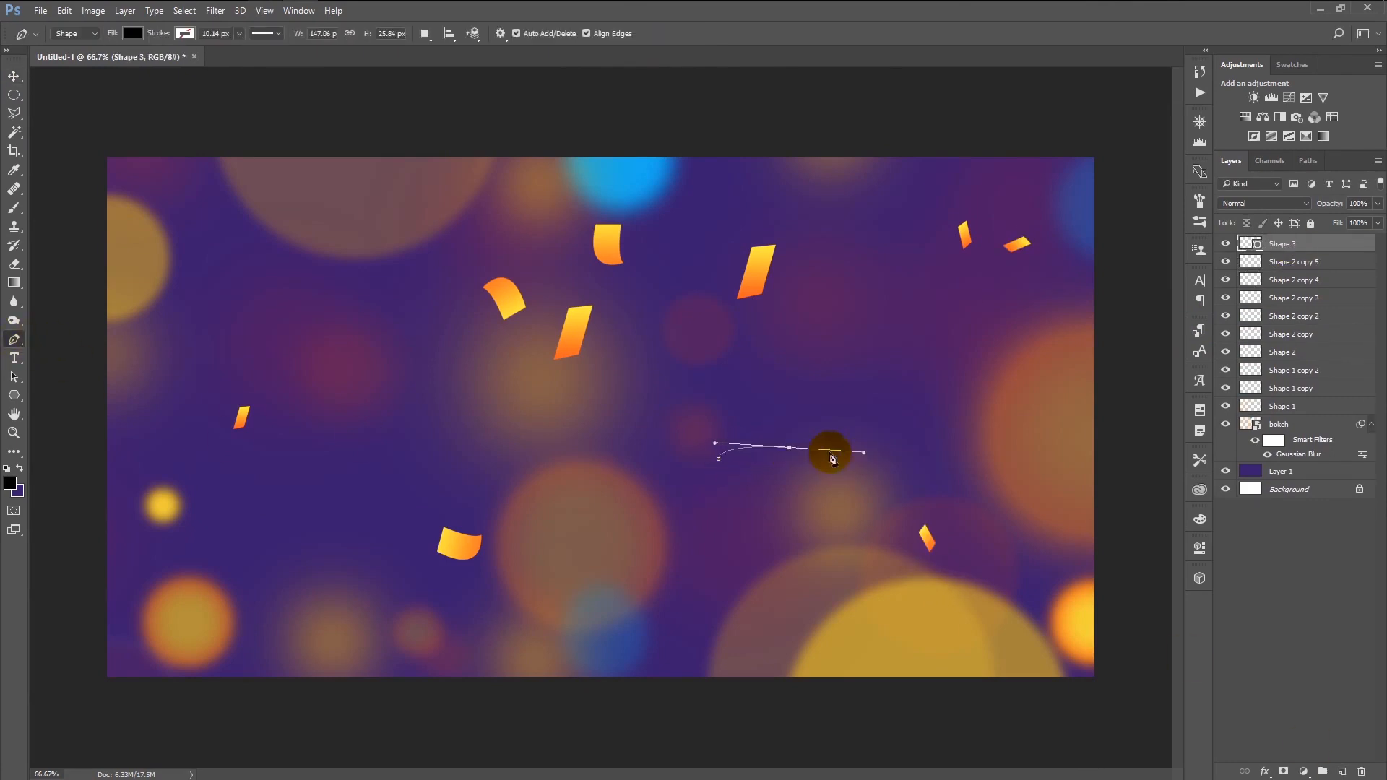
pyautogui.click(816, 552)
pyautogui.click(718, 459)
# Give the triangular shape a linear gradient fill and set the gradient's starting stop to yellow.
pyautogui.click(133, 33)
pyautogui.click(128, 60)
pyautogui.doubleClick(63, 211)
pyautogui.click(425, 542)
pyautogui.click(377, 382)
pyautogui.click(553, 374)
# Set the gradient's end stop to orange and shift the yellow stop inward.
pyautogui.doubleClick(203, 211)
pyautogui.click(387, 381)
pyautogui.moveTo(426, 563); pyautogui.dragTo(426, 554)
pyautogui.click(554, 374)
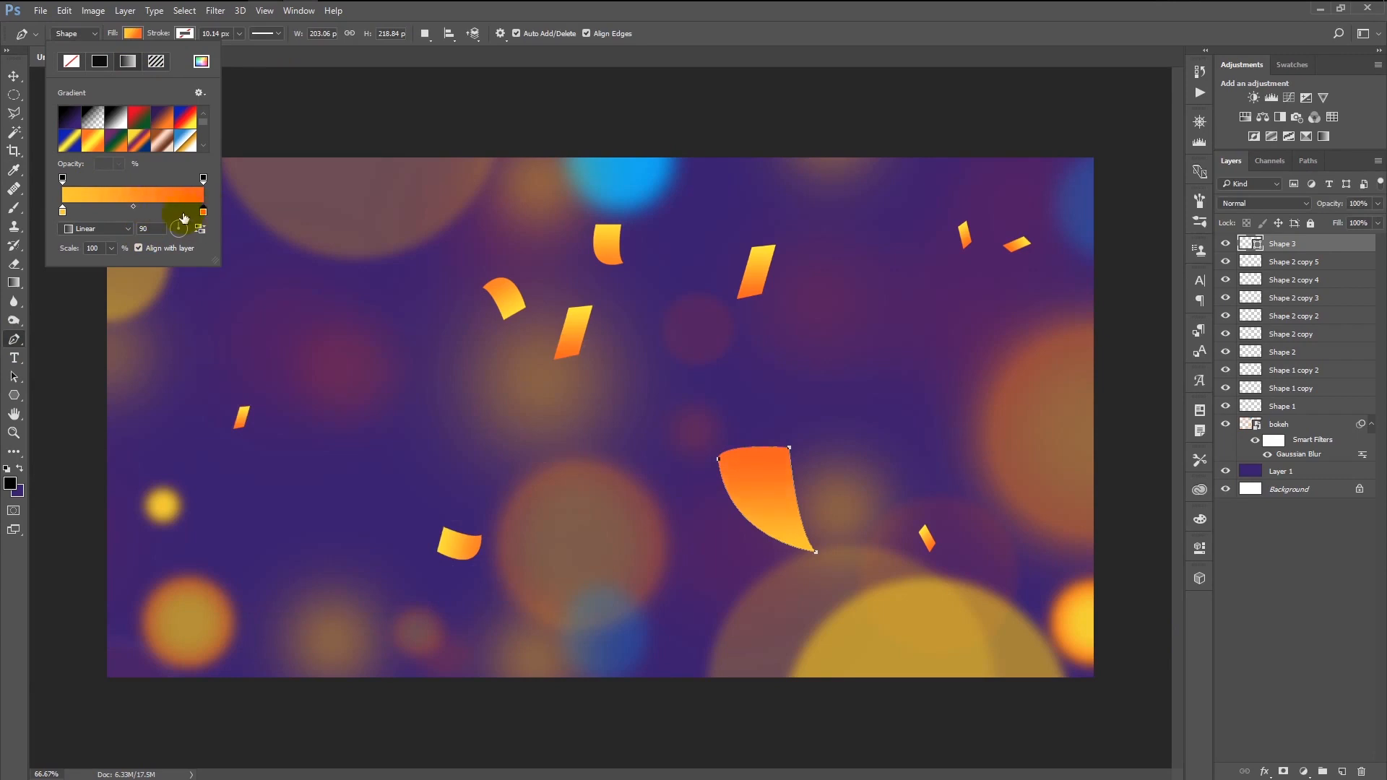
pyautogui.moveTo(62, 211); pyautogui.dragTo(96, 211)
pyautogui.click(297, 84)
# Rasterize the curved triangular shape and scale it down to the size of the other confetti pieces.
pyautogui.rightClick(1338, 244)
pyautogui.click(1214, 316)
pyautogui.hotkey('ctrl', 't')
pyautogui.moveTo(816, 553); pyautogui.dragTo(790, 532)
pyautogui.click(639, 33)
pyautogui.click(13, 75)
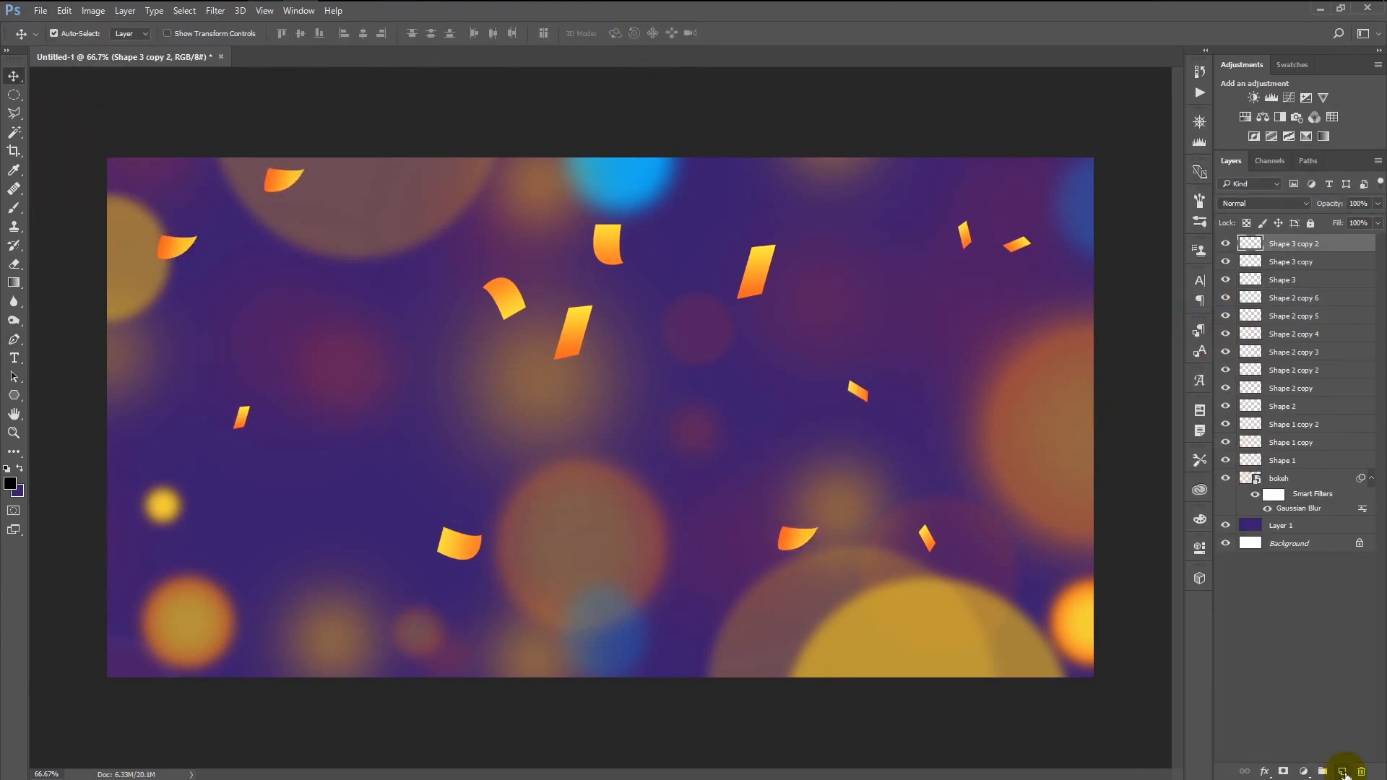
# On a new layer, draw a closed four-sided confetti shape with curved sides, about 247 by 284 px, left of the canvas centre with the Pen tool.
pyautogui.click(1341, 772)
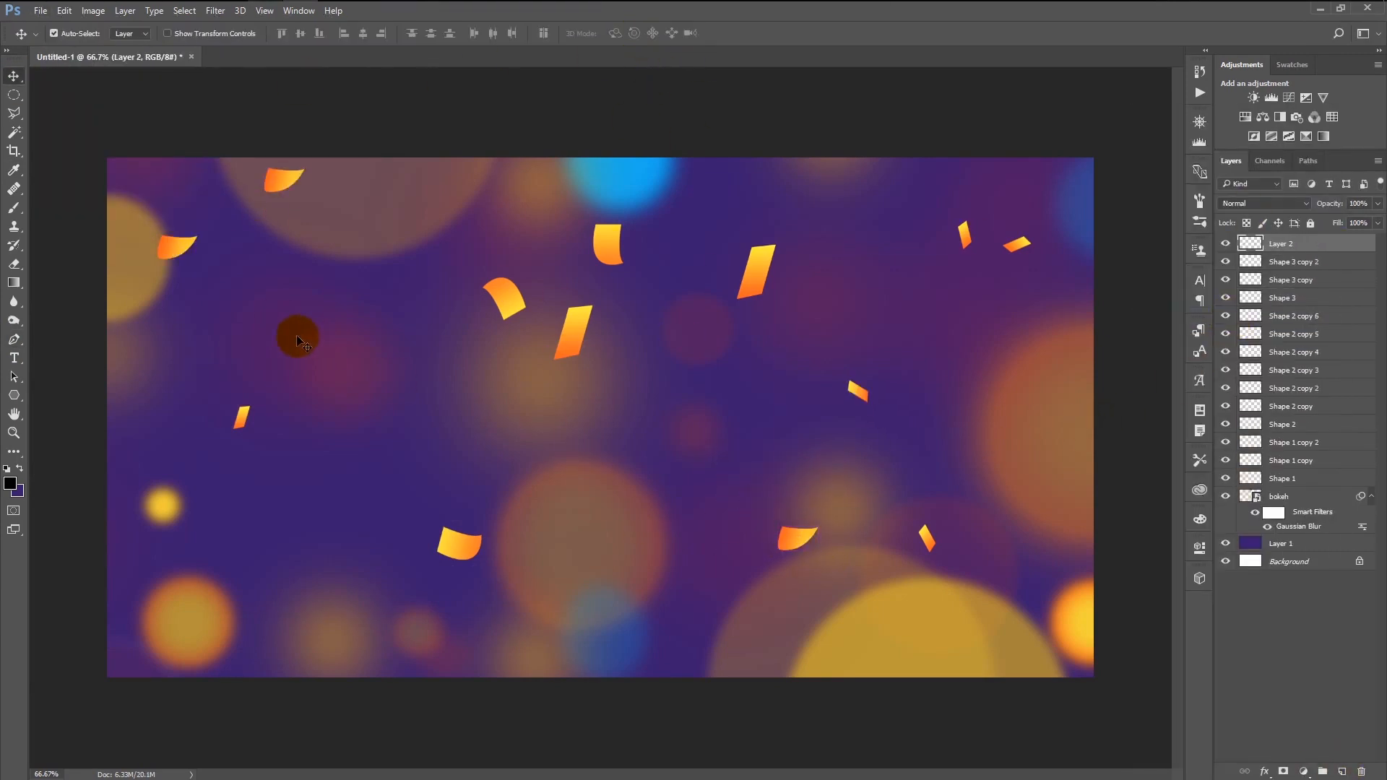
pyautogui.click(16, 343)
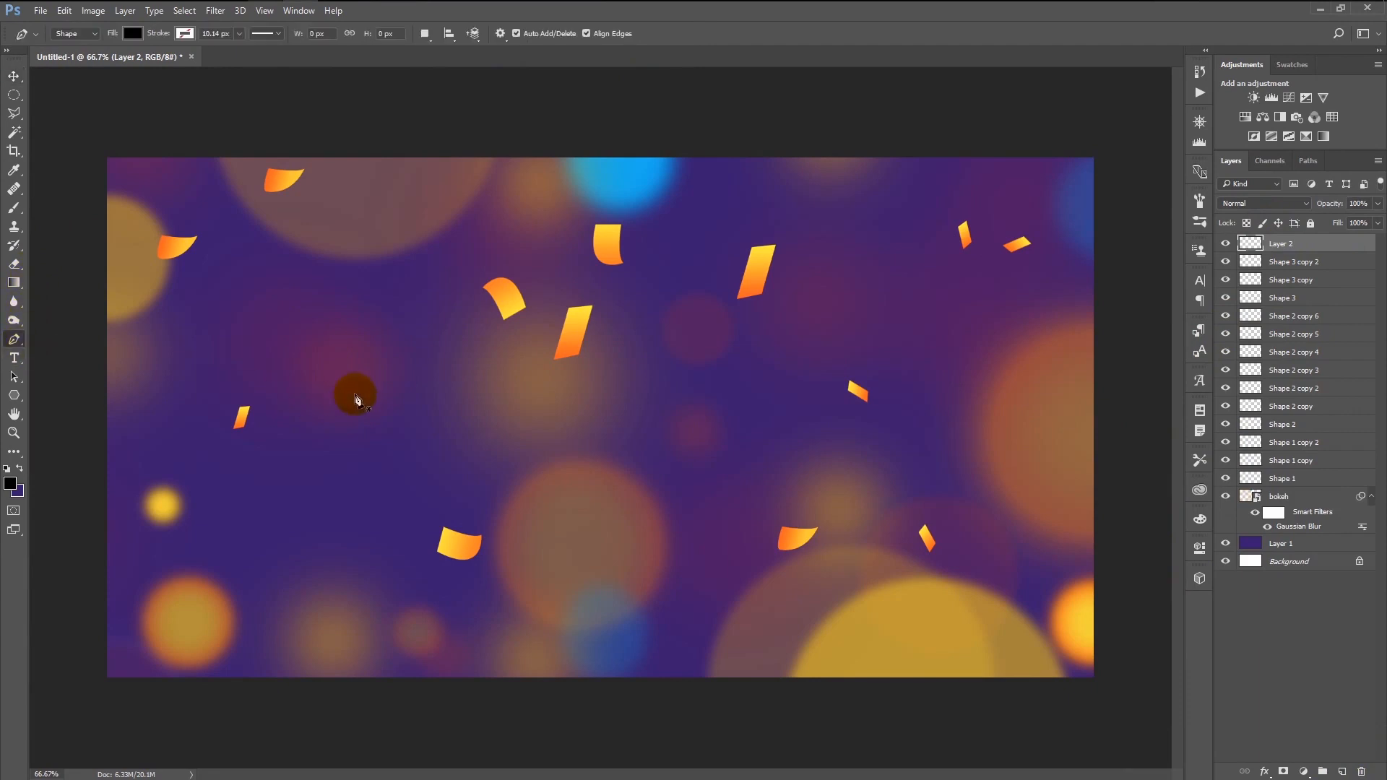
pyautogui.click(405, 367)
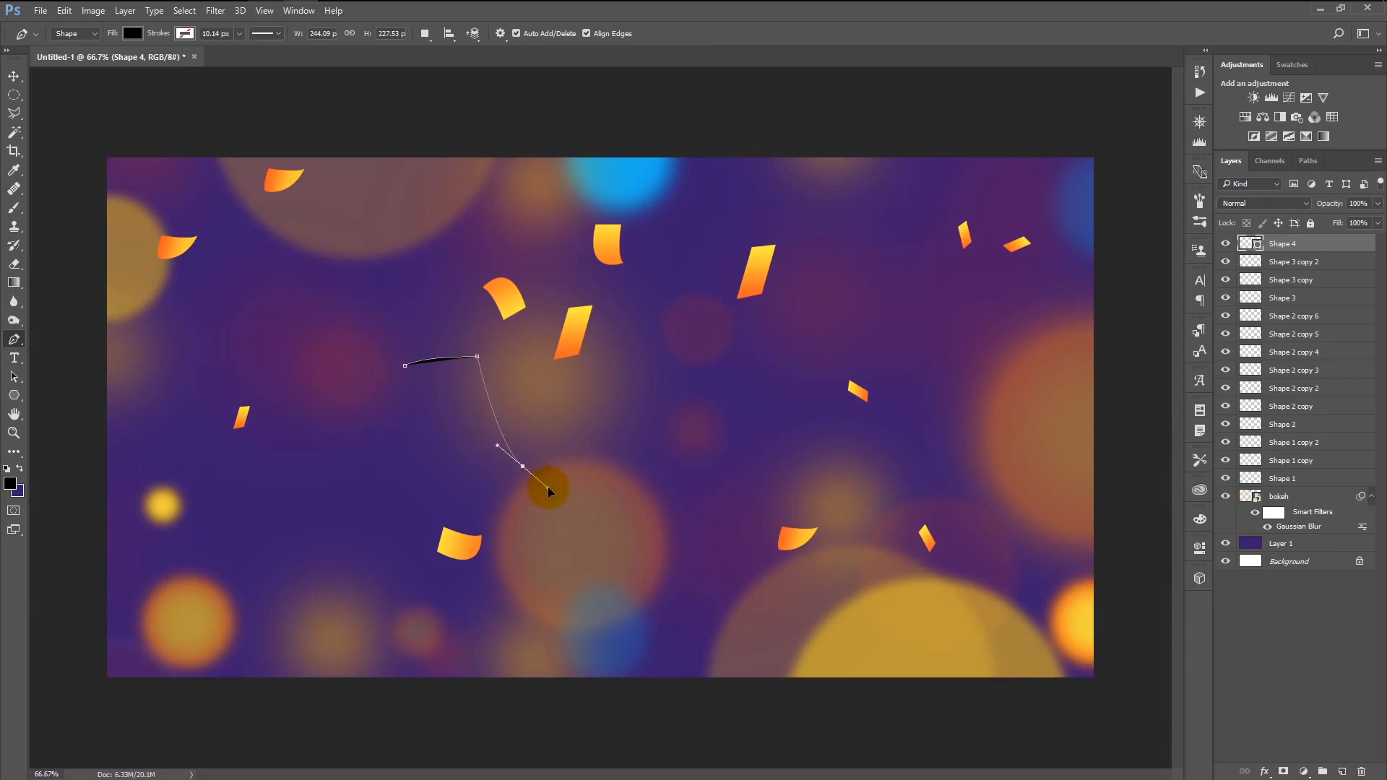
pyautogui.moveTo(549, 490); pyautogui.dragTo(548, 488)
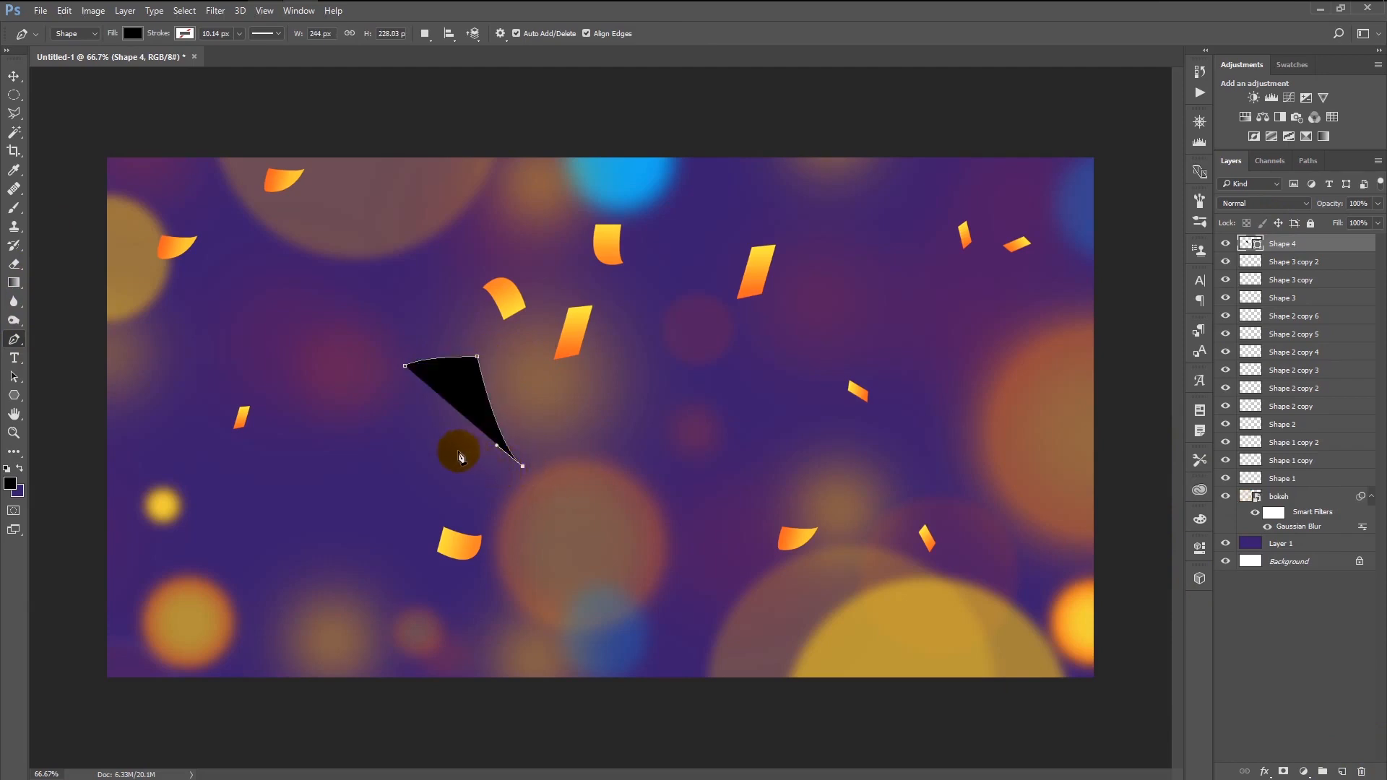
pyautogui.moveTo(403, 343); pyautogui.dragTo(426, 171)
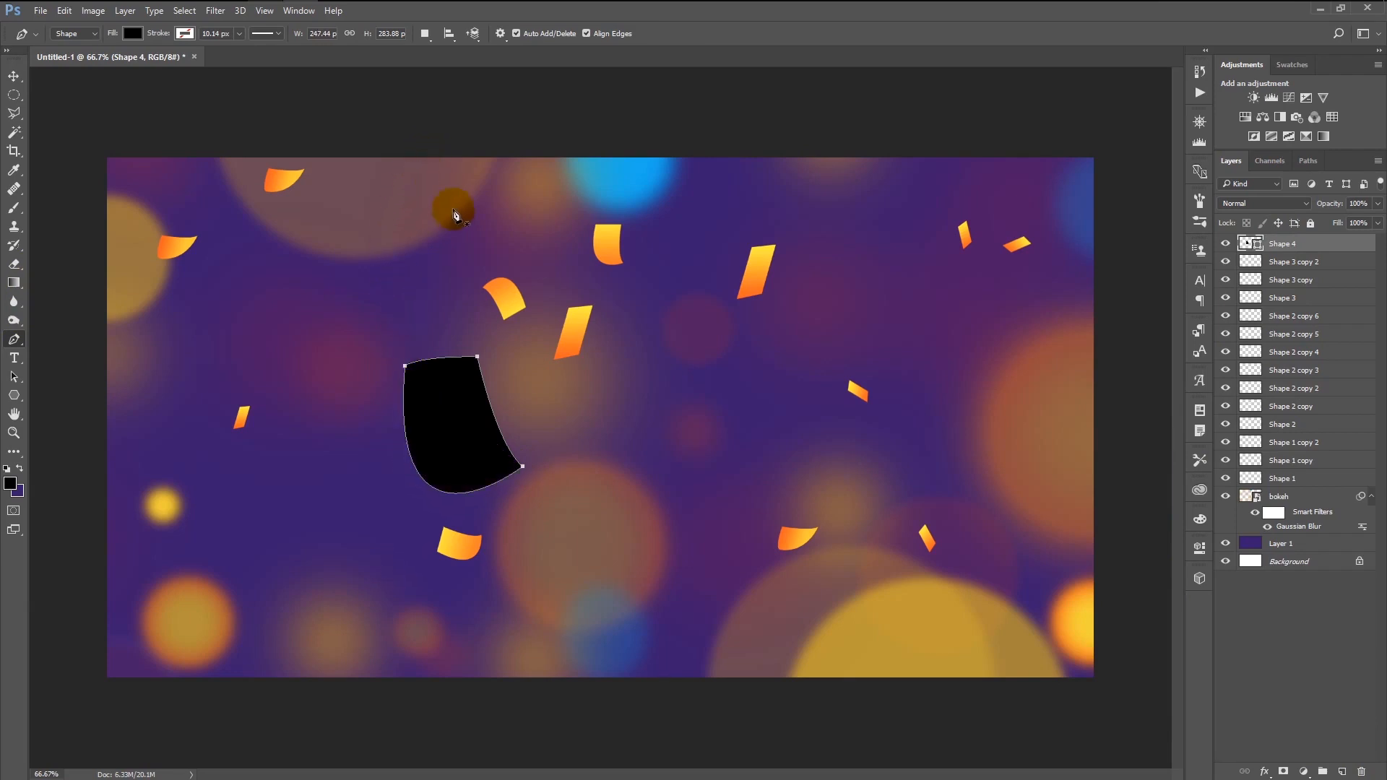
# Give the curved shape a linear gradient fill and set the gradient's starting stop to light blue #00b4ff.
pyautogui.click(132, 34)
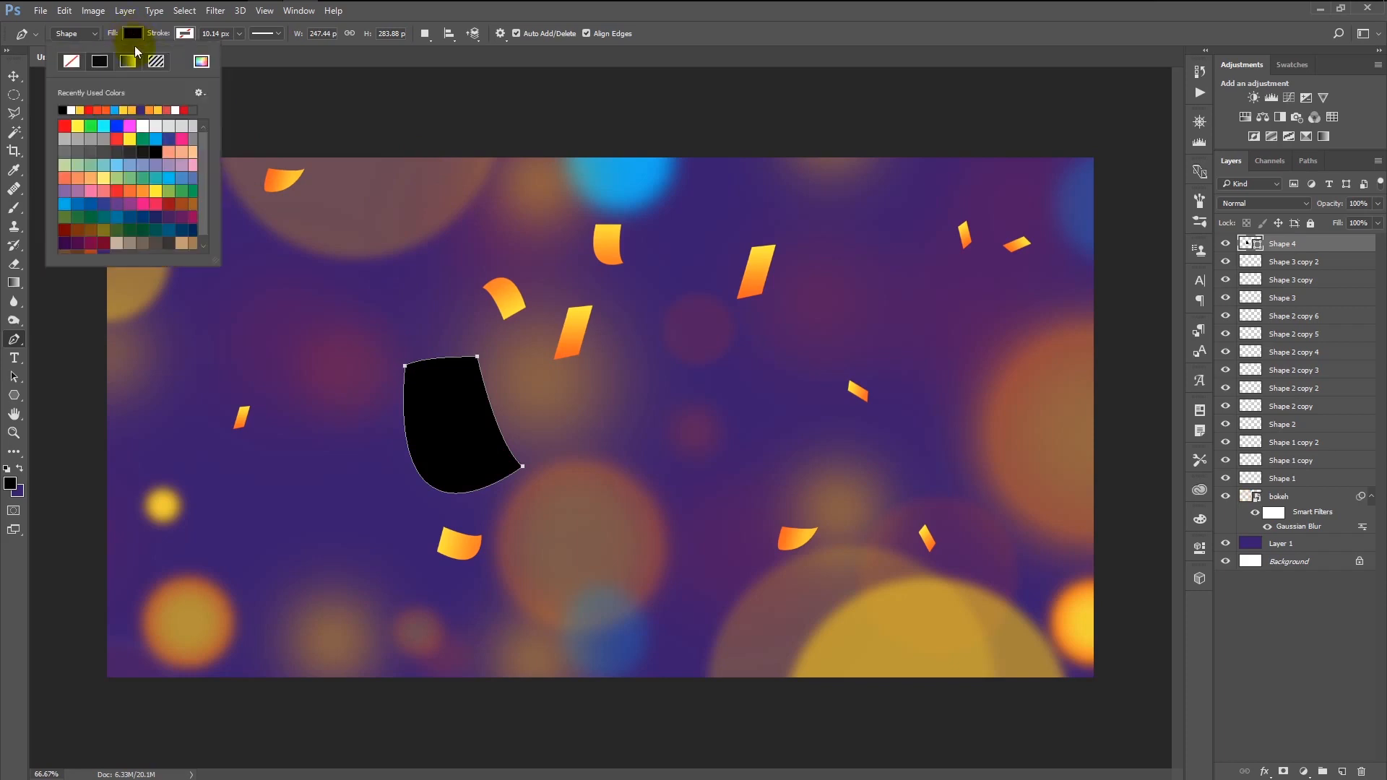
pyautogui.click(127, 62)
pyautogui.click(198, 62)
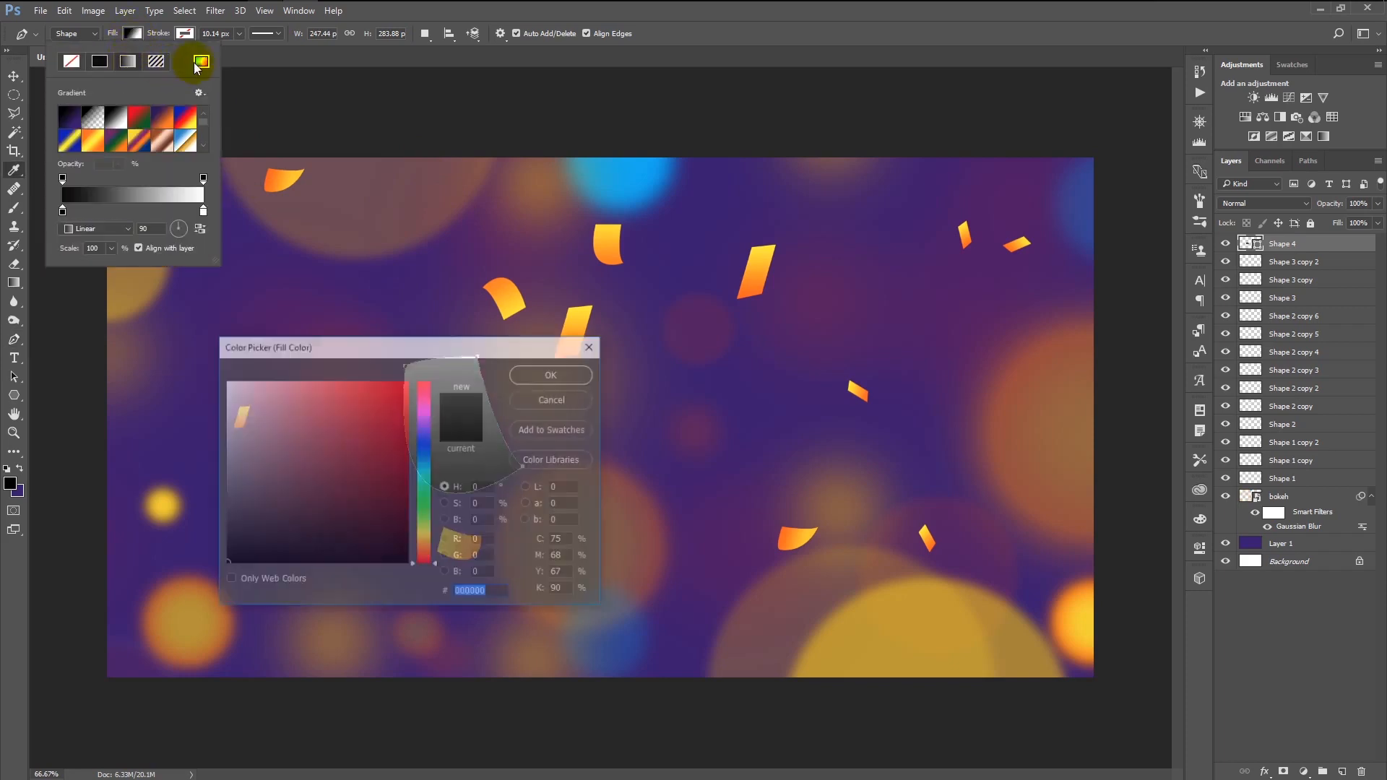
pyautogui.click(520, 401)
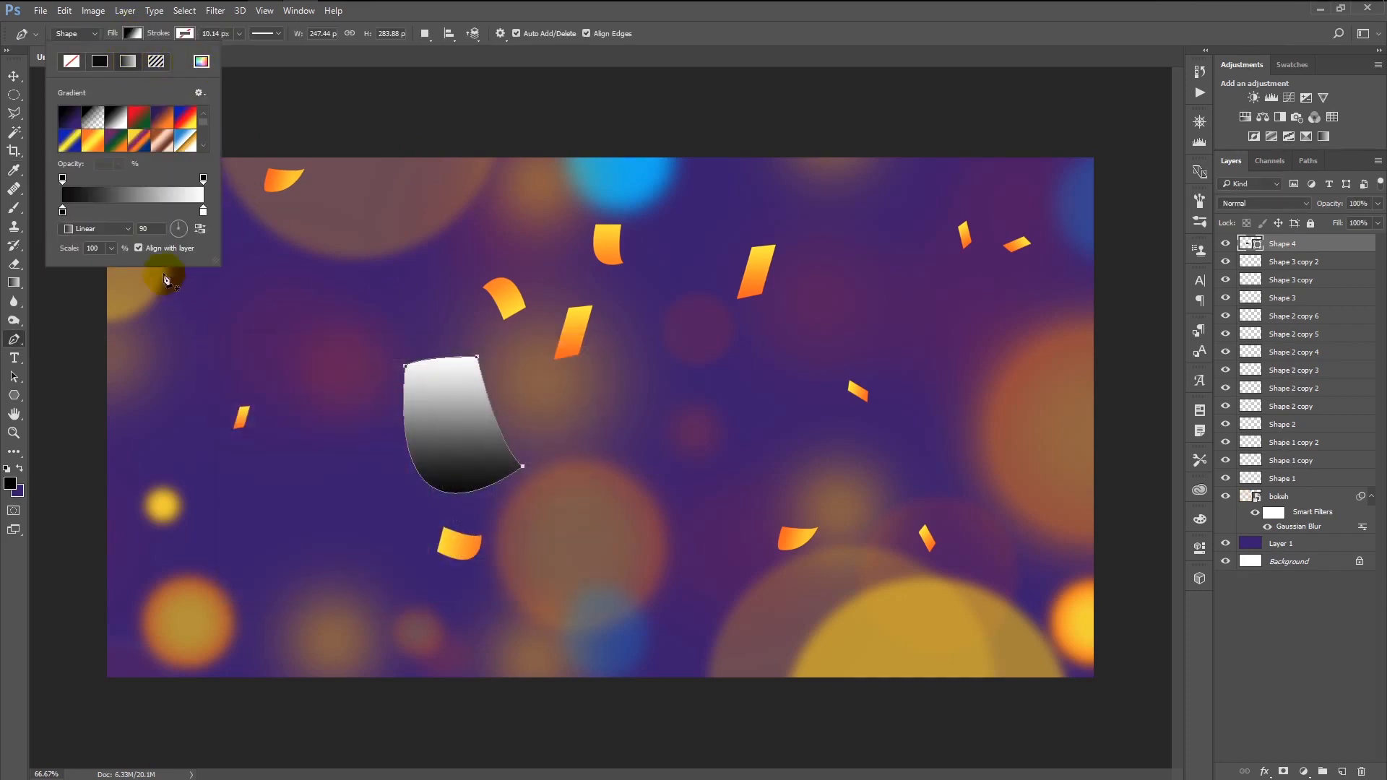
pyautogui.doubleClick(63, 211)
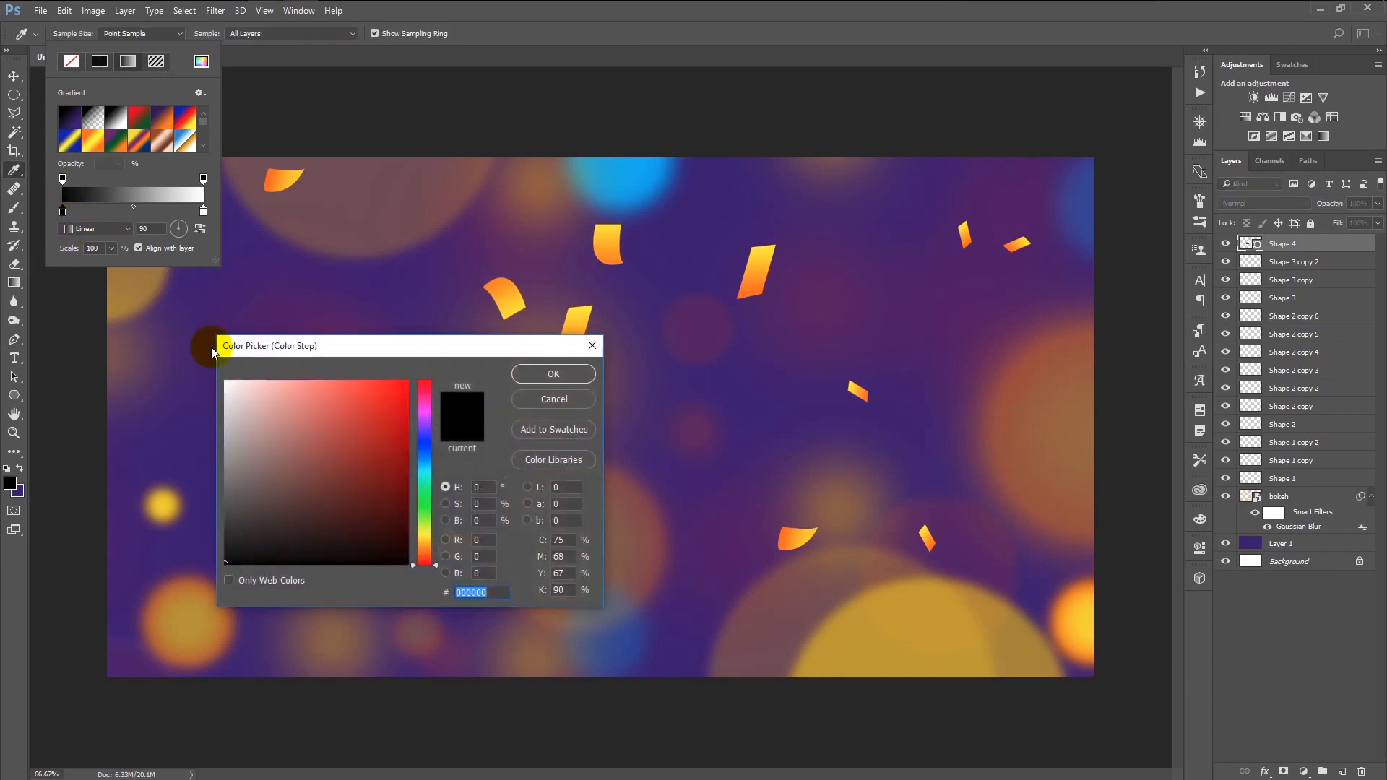
pyautogui.moveTo(426, 573); pyautogui.dragTo(431, 466)
pyautogui.moveTo(384, 412); pyautogui.dragTo(405, 371)
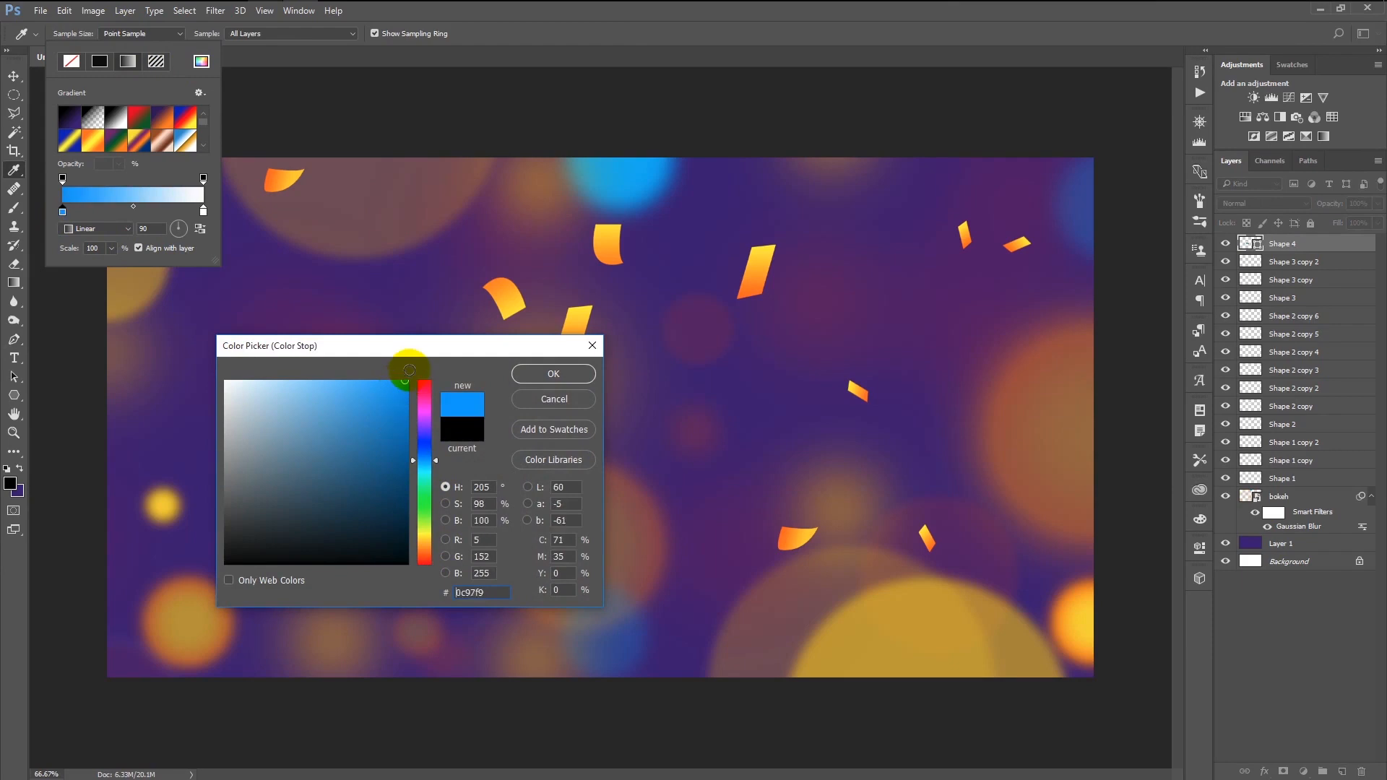
pyautogui.moveTo(428, 458); pyautogui.dragTo(427, 458)
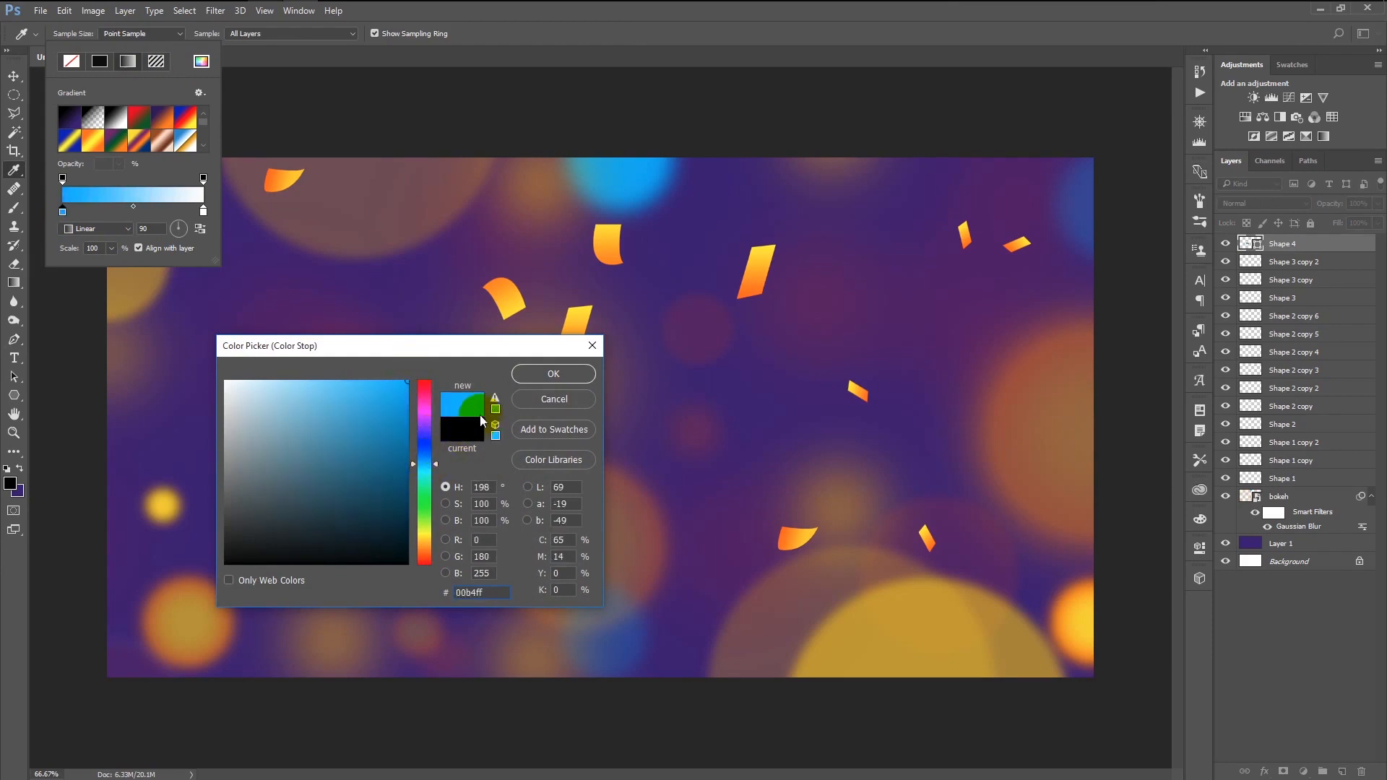
pyautogui.click(553, 373)
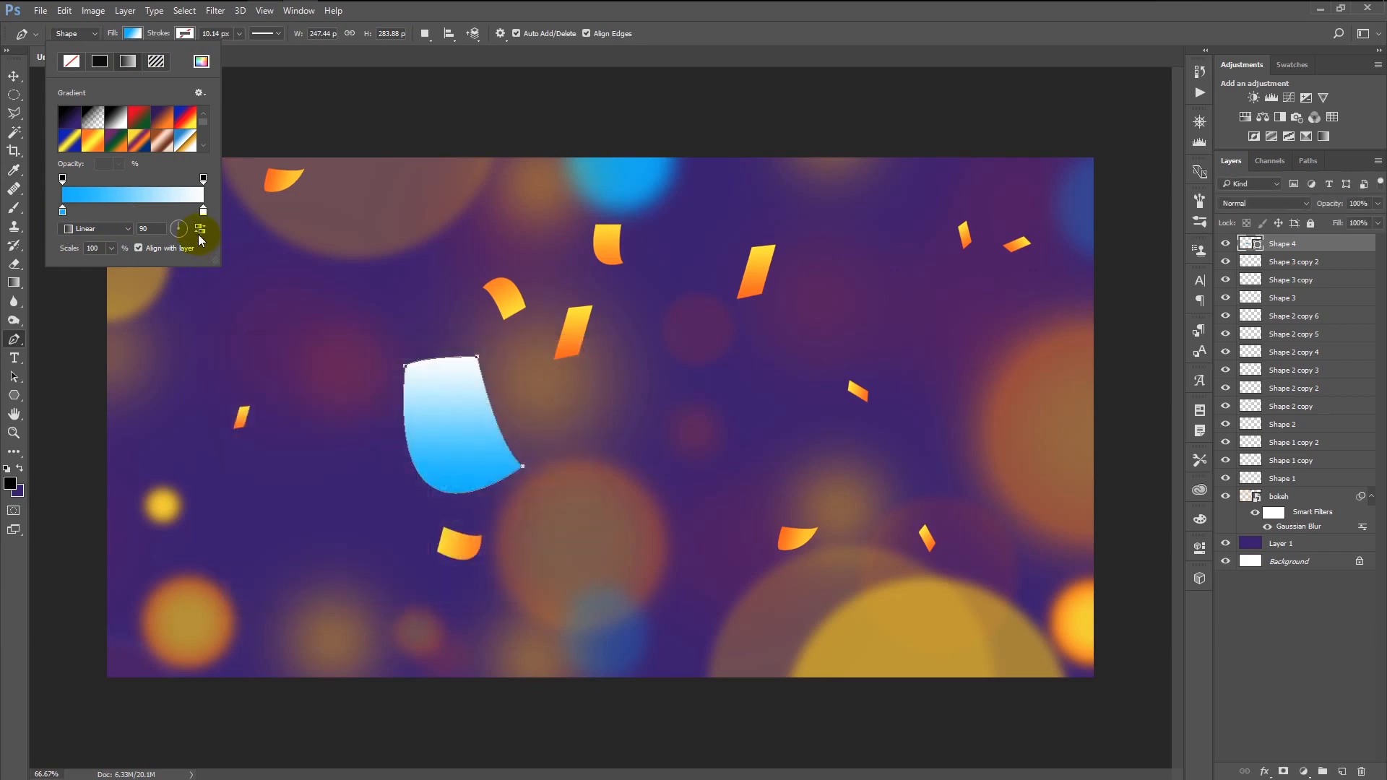
# Set the gradient's white end stop to a deeper, fully saturated blue.
pyautogui.doubleClick(204, 211)
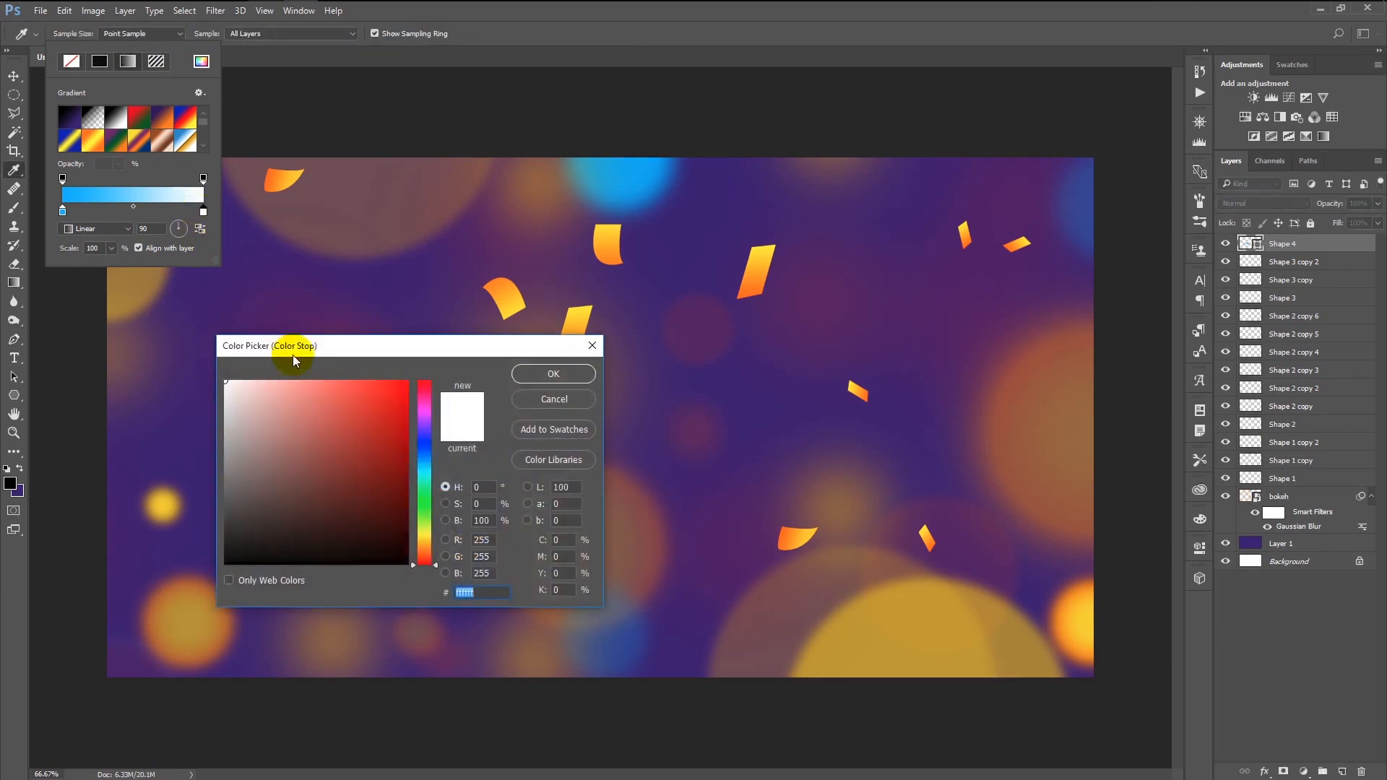
pyautogui.moveTo(424, 468); pyautogui.dragTo(425, 462)
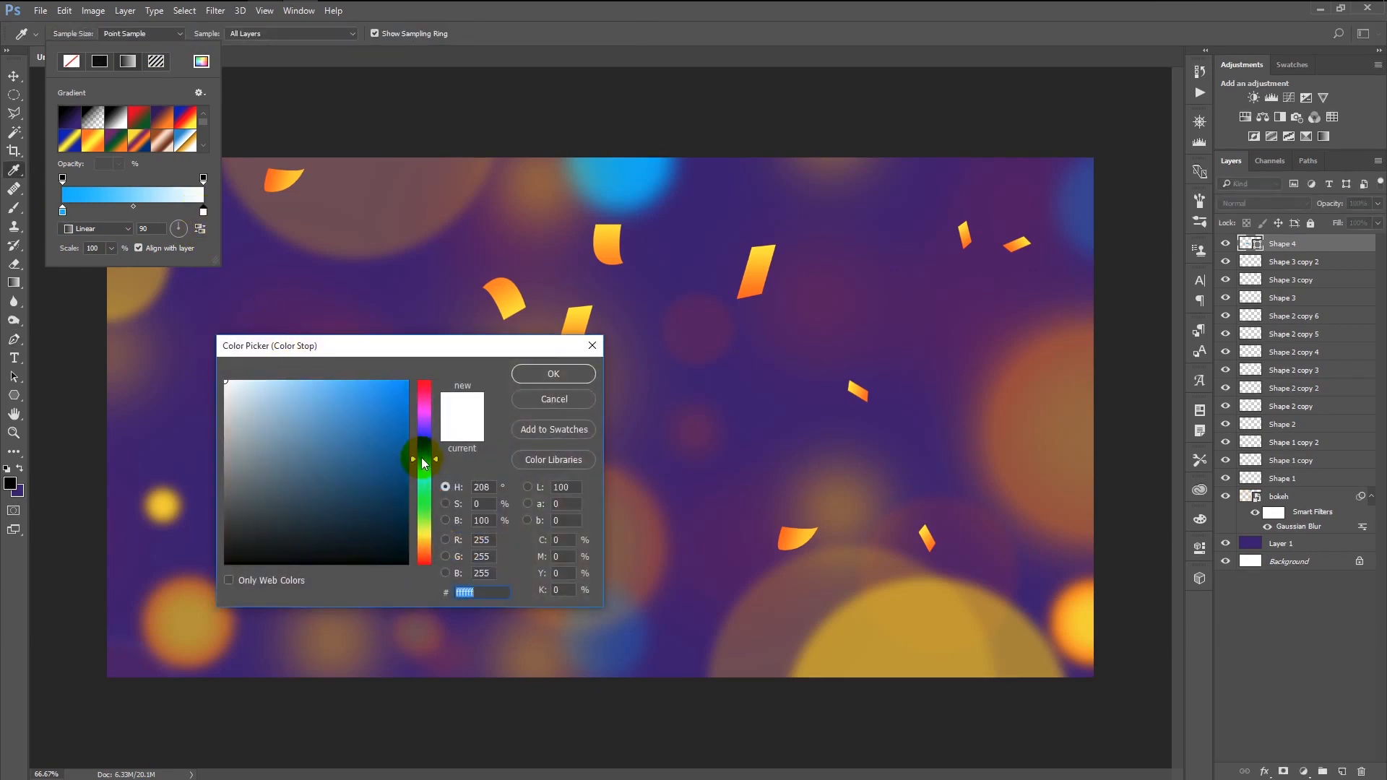
pyautogui.click(383, 408)
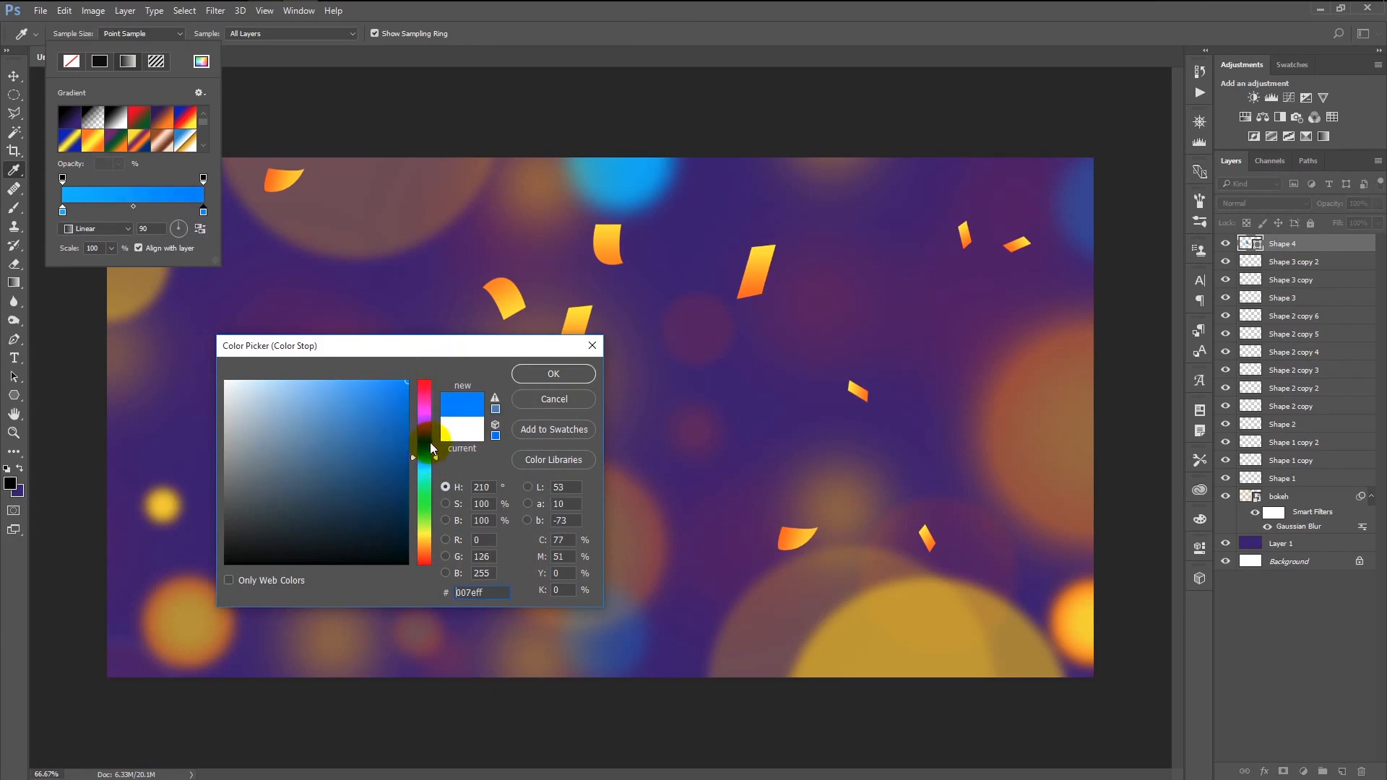
pyautogui.moveTo(424, 463); pyautogui.dragTo(425, 458)
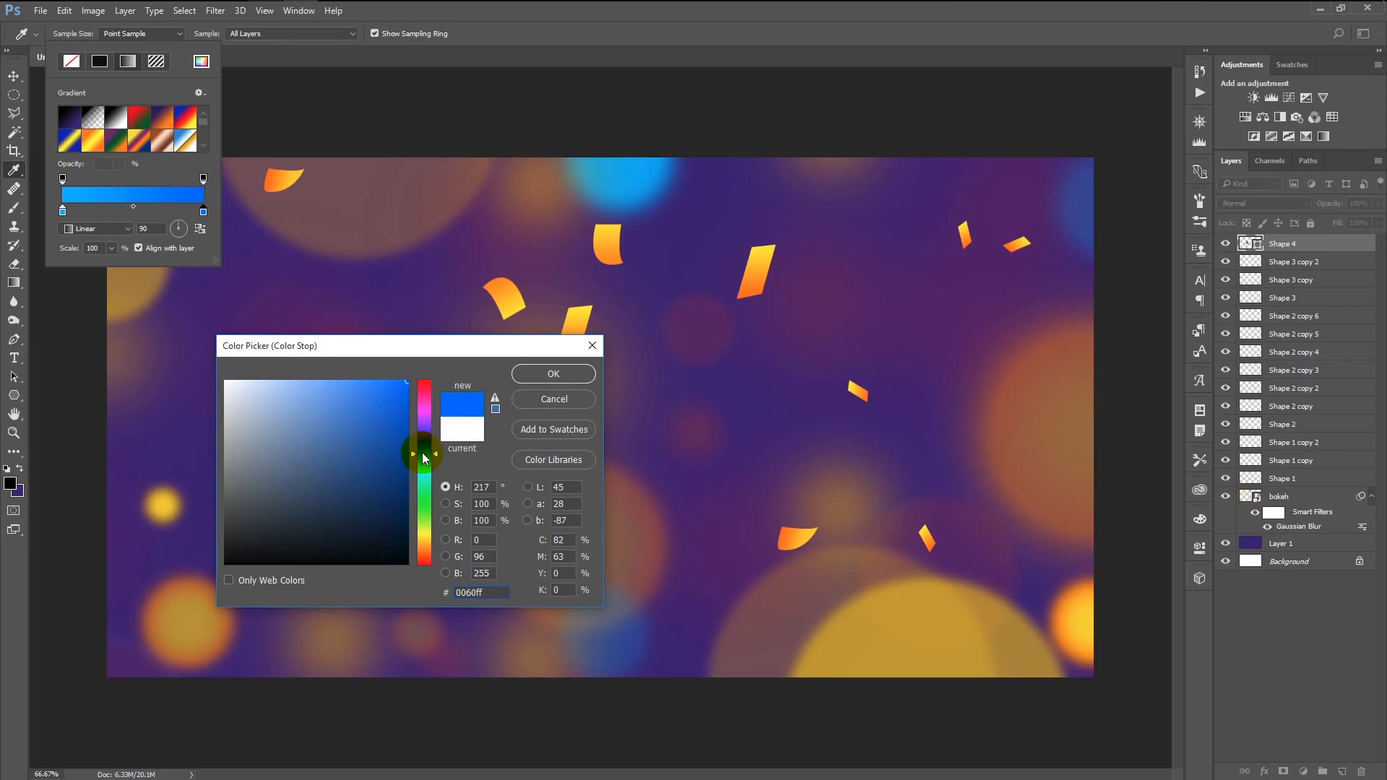
pyautogui.click(531, 374)
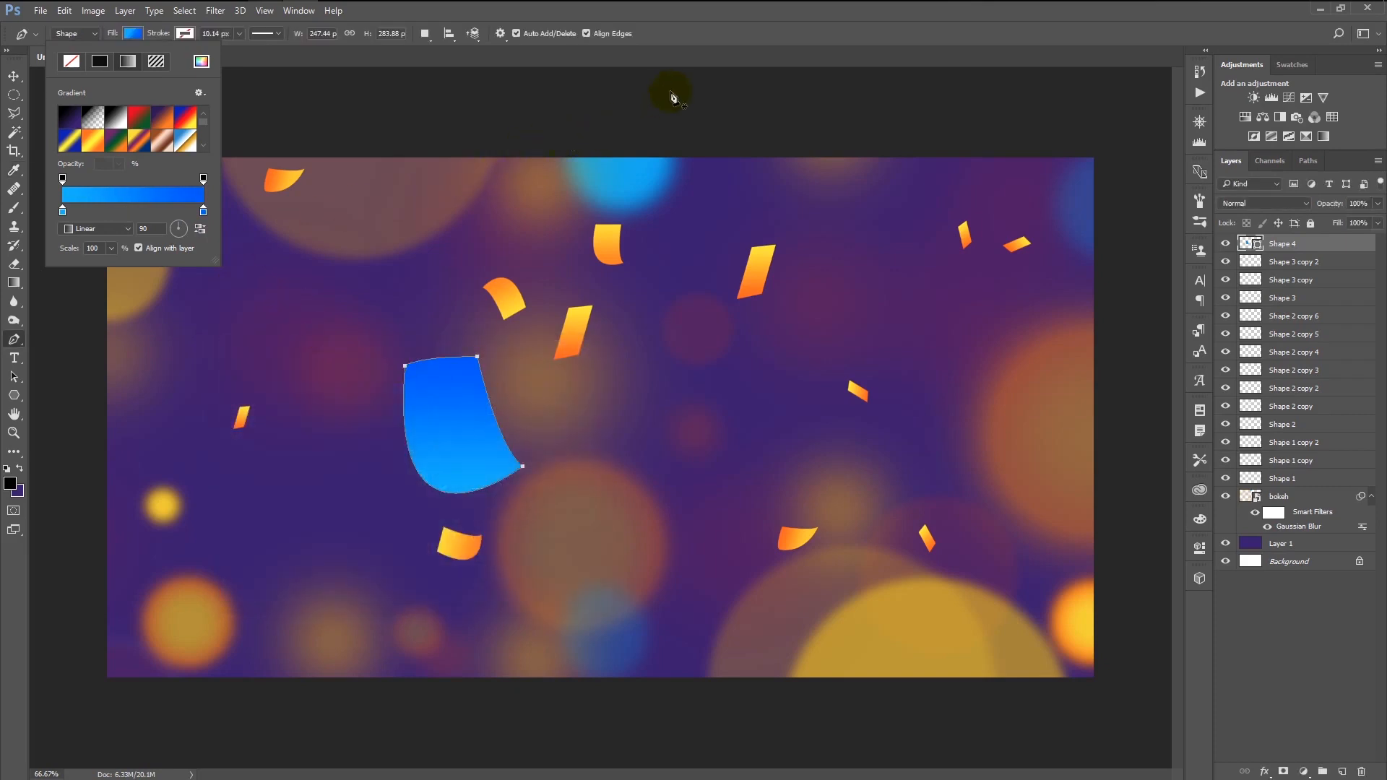
pyautogui.click(696, 43)
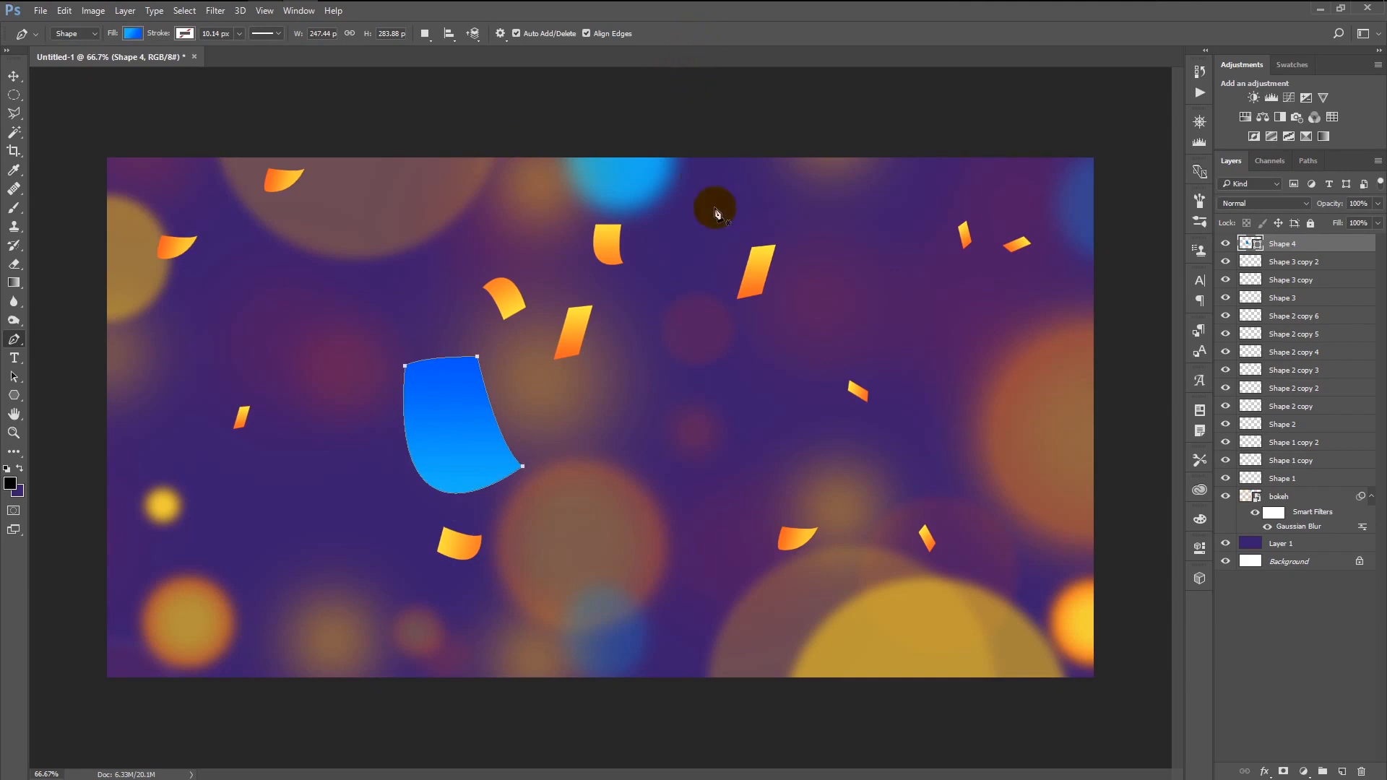
# Rasterize the blue shape, scale it down to confetti size, and place it rotated in the canvas's left half.
pyautogui.rightClick(1318, 250)
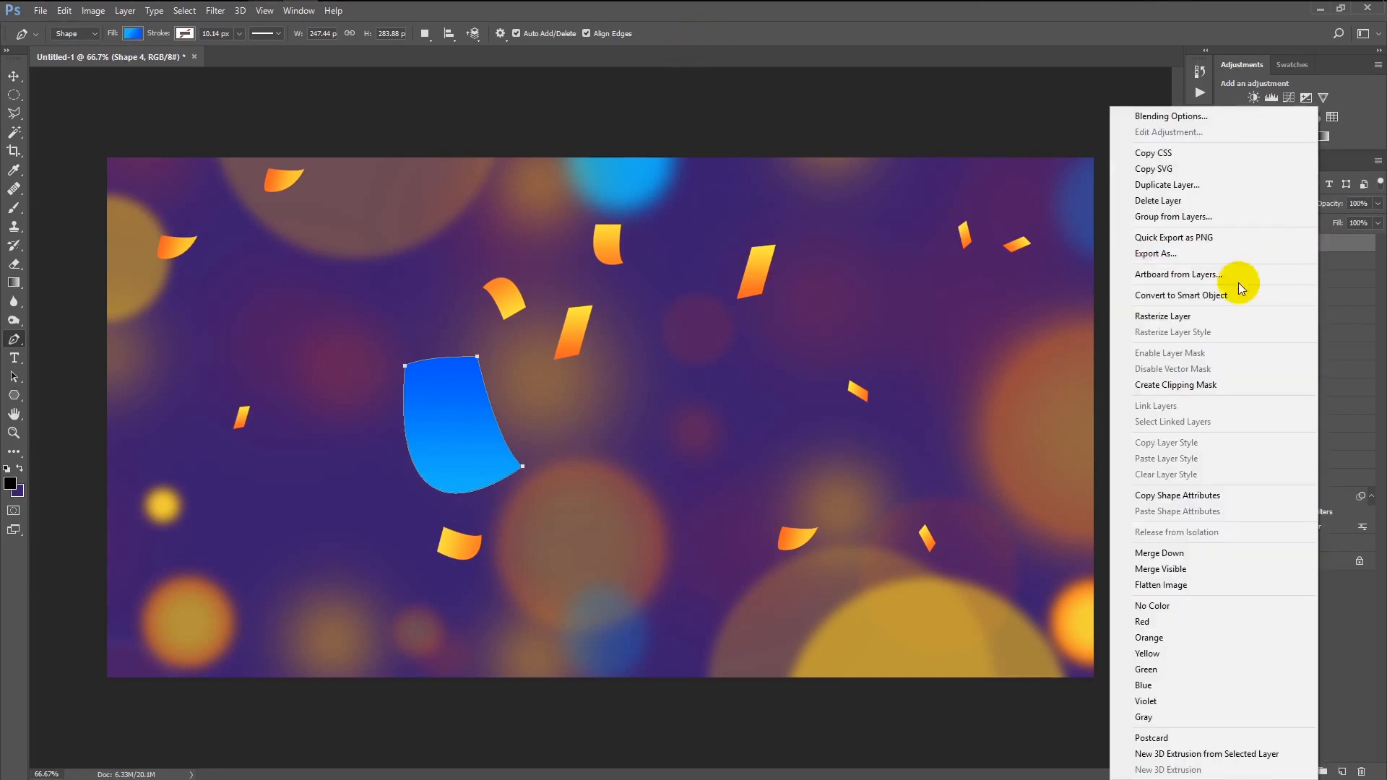
pyautogui.click(1220, 315)
pyautogui.hotkey('ctrl', 't')
pyautogui.moveTo(521, 493); pyautogui.dragTo(476, 441)
pyautogui.moveTo(462, 425); pyautogui.dragTo(317, 376)
pyautogui.moveTo(349, 360); pyautogui.dragTo(283, 391)
pyautogui.click(638, 34)
pyautogui.click(14, 76)
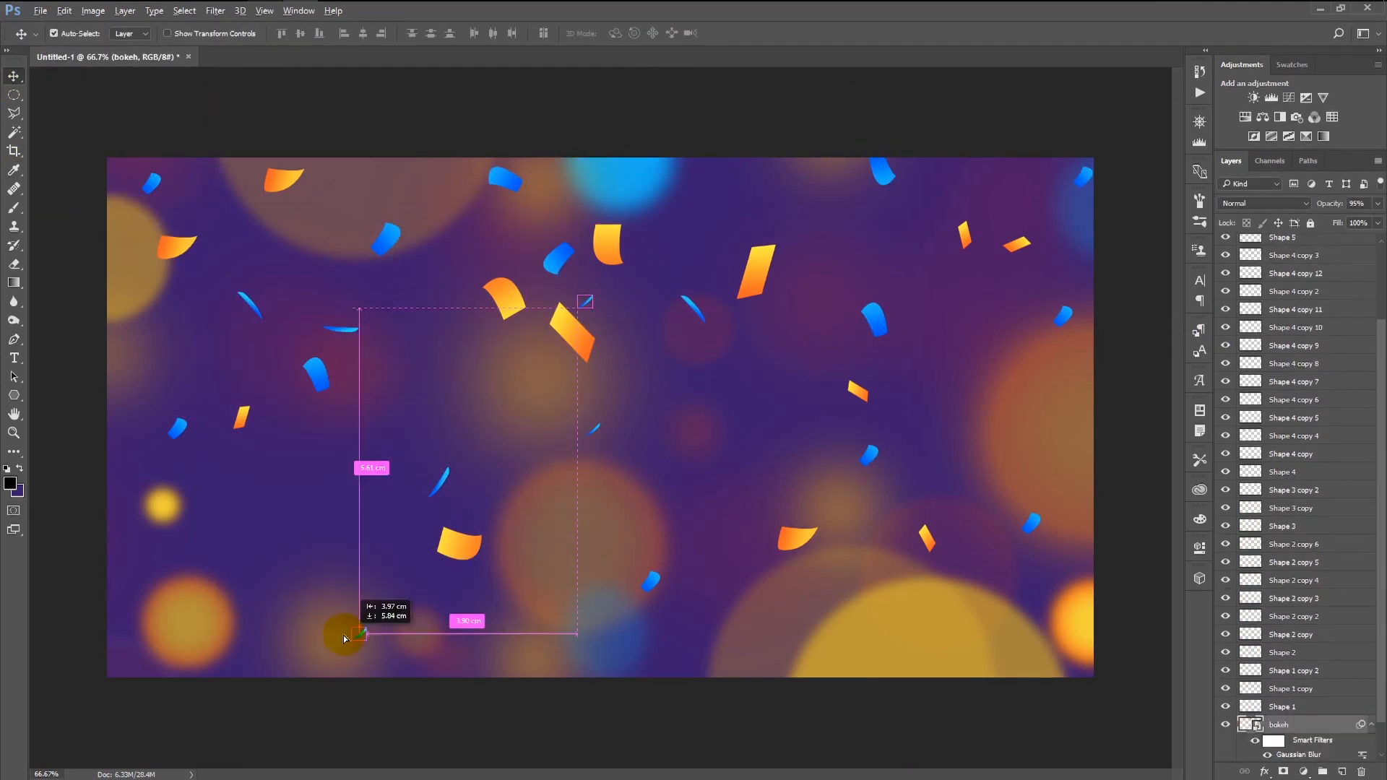
# Rotate the thin yellow slivers near the canvas's right edge and along its lower edge to vary their angles.
pyautogui.click(907, 486)
pyautogui.hotkey('ctrl', 't')
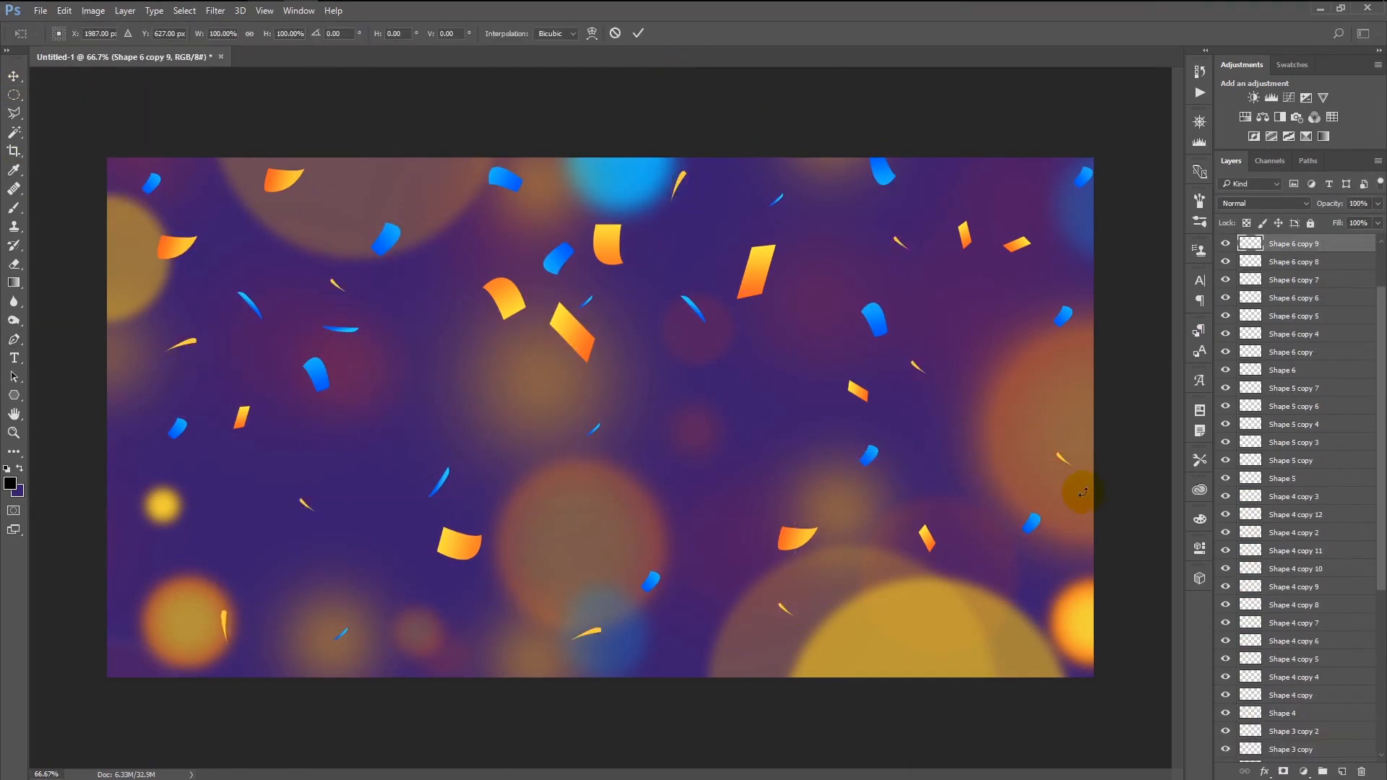
pyautogui.press('Return')
pyautogui.click(786, 611)
pyautogui.hotkey('ctrl', 't')
pyautogui.moveTo(805, 634); pyautogui.dragTo(817, 606)
pyautogui.click(640, 34)
pyautogui.click(594, 633)
pyautogui.hotkey('ctrl', 't')
pyautogui.moveTo(627, 642); pyautogui.dragTo(542, 591)
pyautogui.click(642, 35)
# On a new layer, draw a closed four-sided shape with curved sides, about 131 by 182 px, left of the canvas centre with the Pen tool.
pyautogui.click(1343, 772)
pyautogui.click(14, 339)
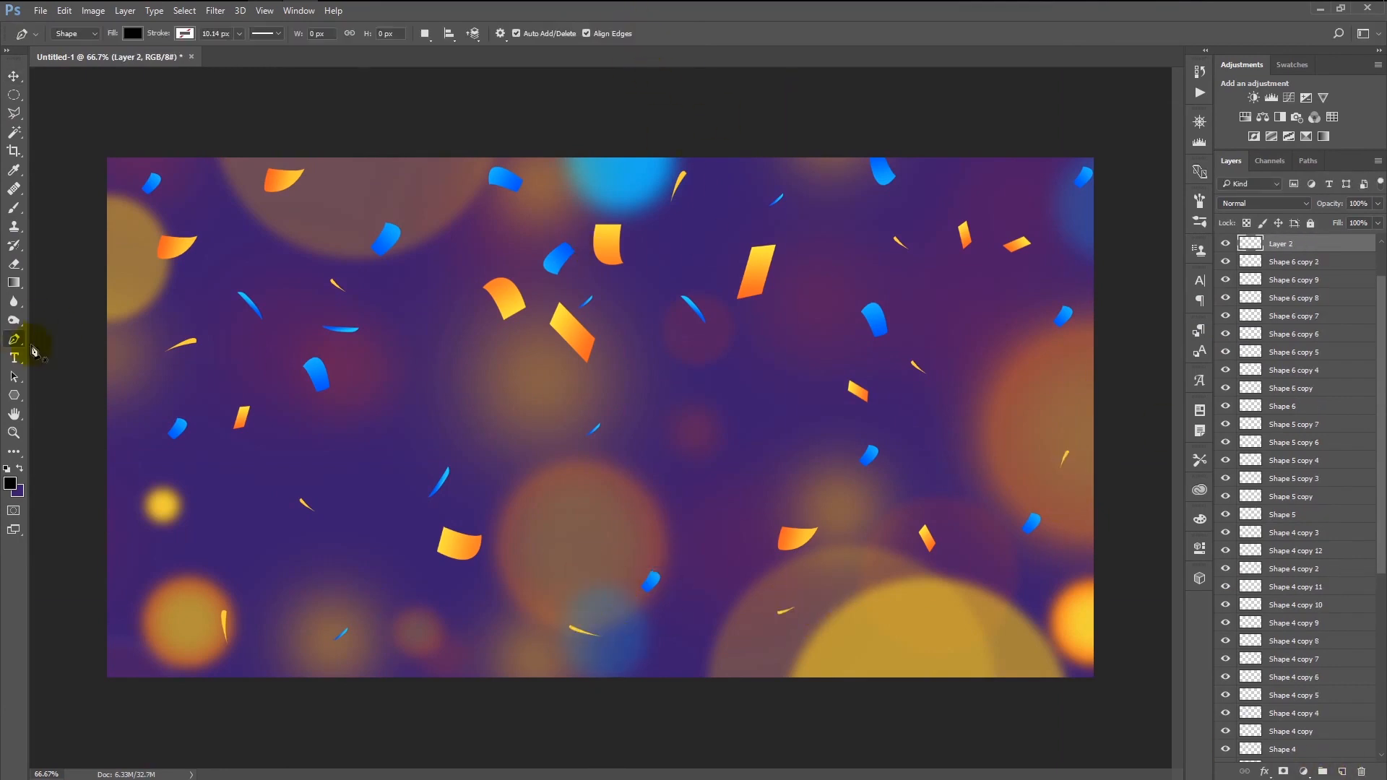
pyautogui.click(406, 366)
pyautogui.click(469, 366)
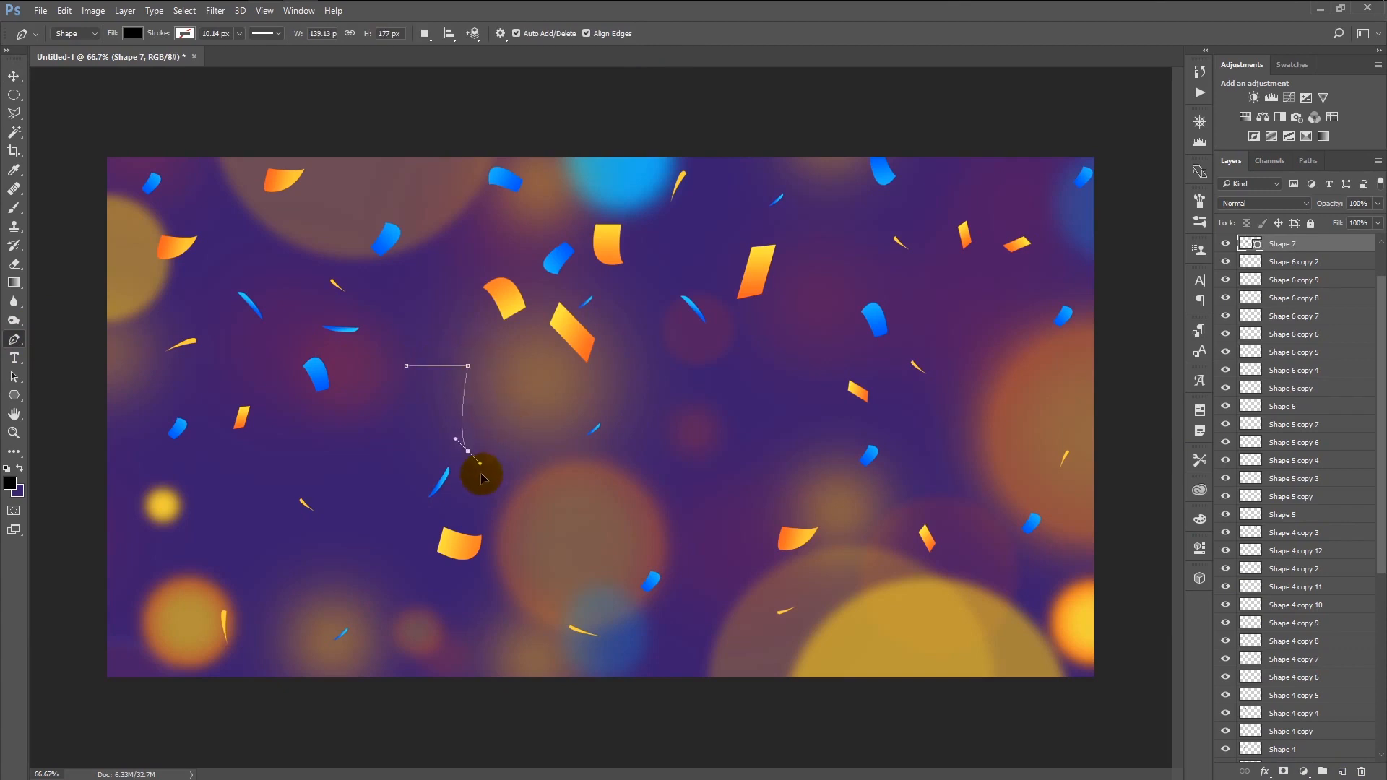
pyautogui.moveTo(487, 471); pyautogui.dragTo(482, 466)
pyautogui.click(403, 454)
pyautogui.click(406, 365)
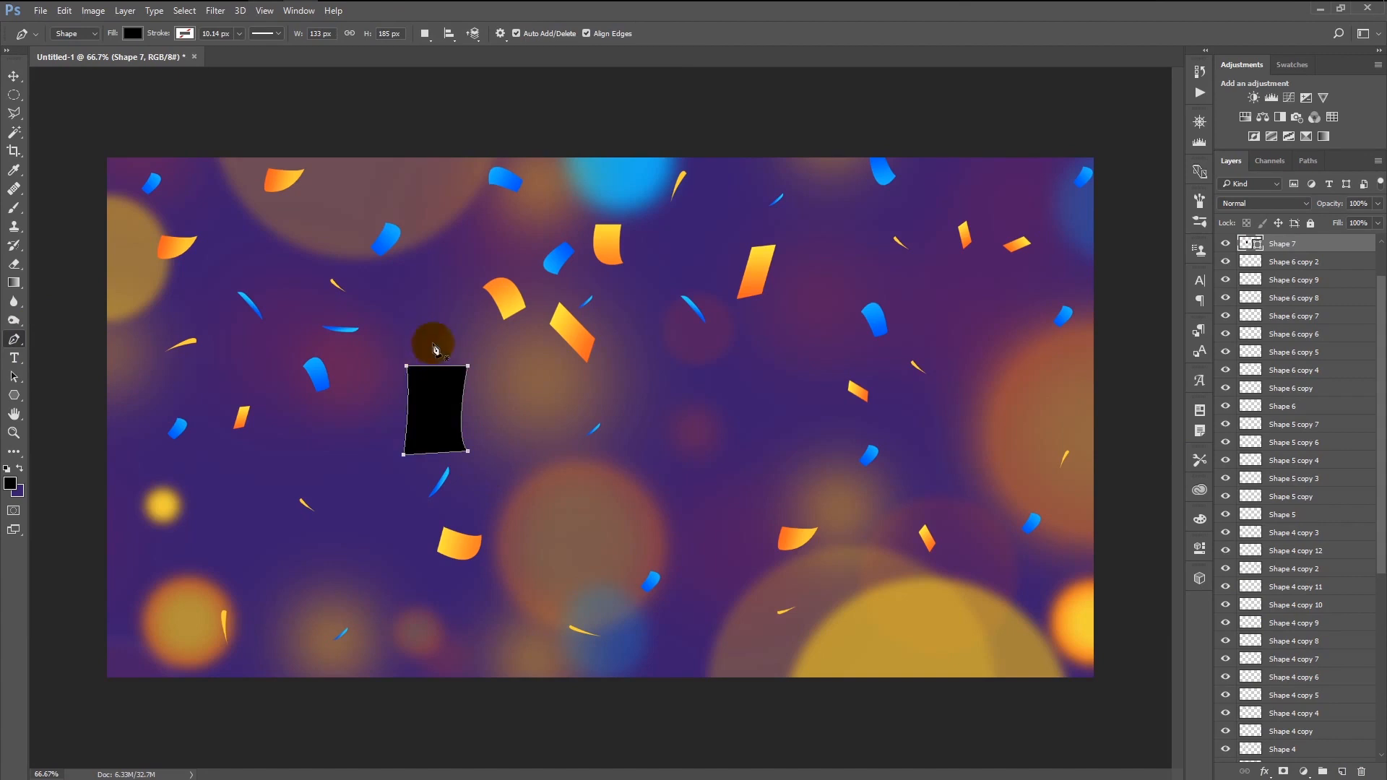
pyautogui.hotkey('ctrl', 'alt', 'z')
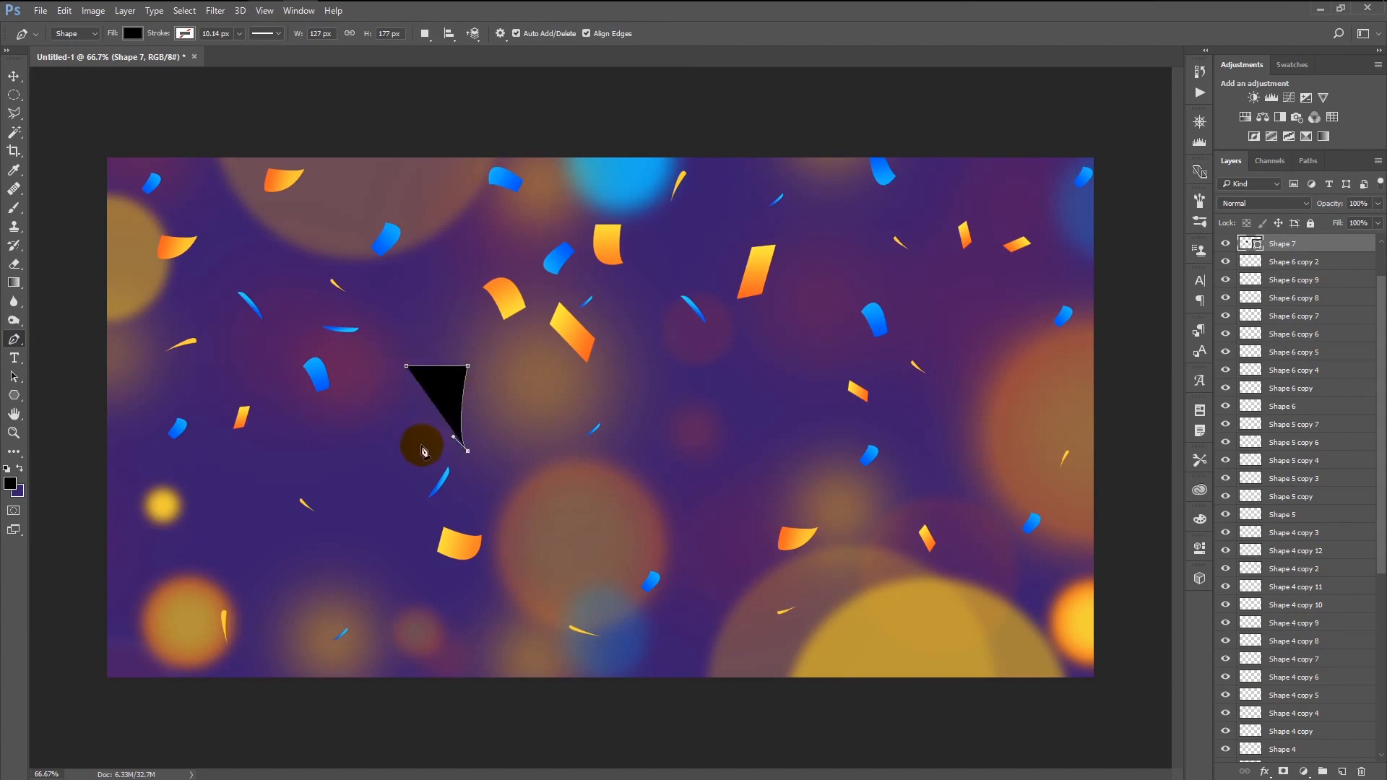
pyautogui.click(415, 453)
pyautogui.moveTo(407, 329); pyautogui.dragTo(416, 288)
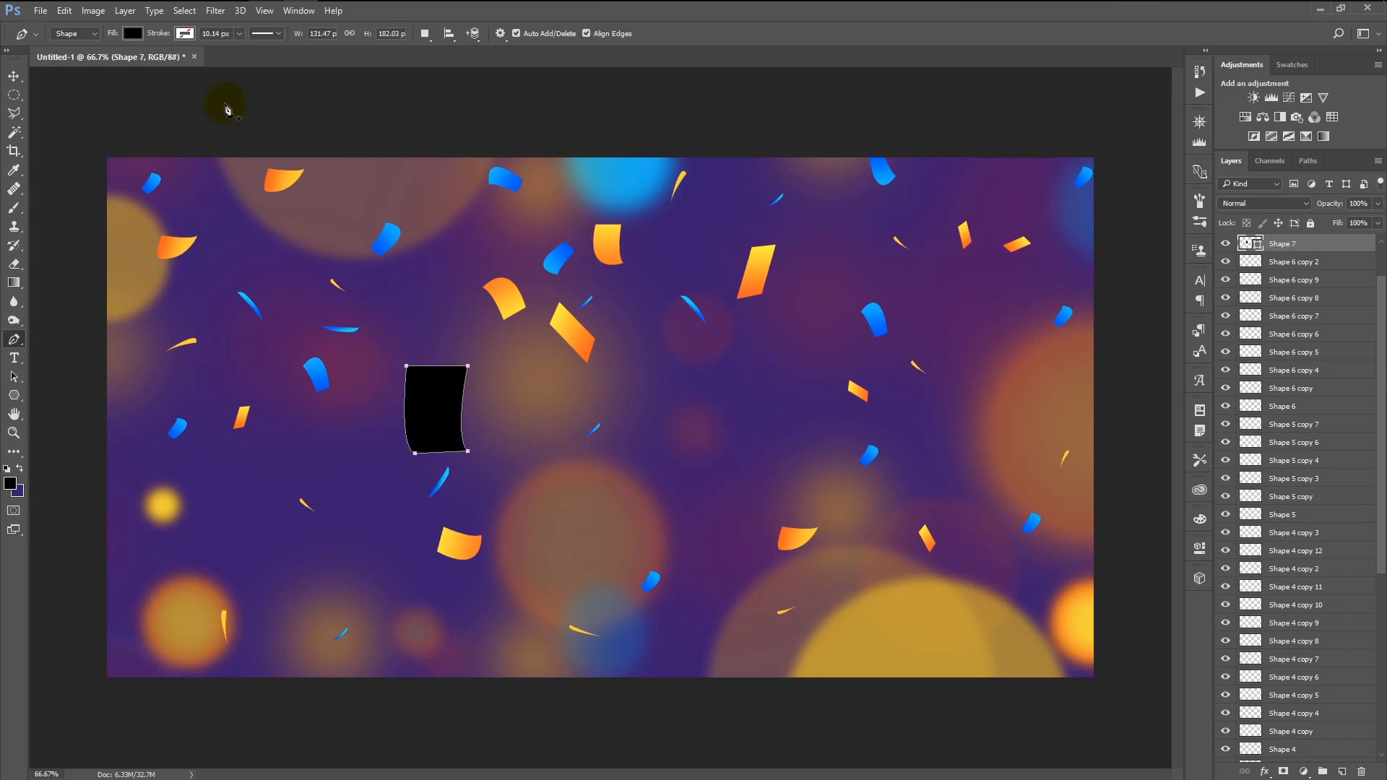
# Give the new four-sided shape a linear gradient fill and set the gradient's starting stop to bright pink.
pyautogui.click(137, 35)
pyautogui.click(128, 61)
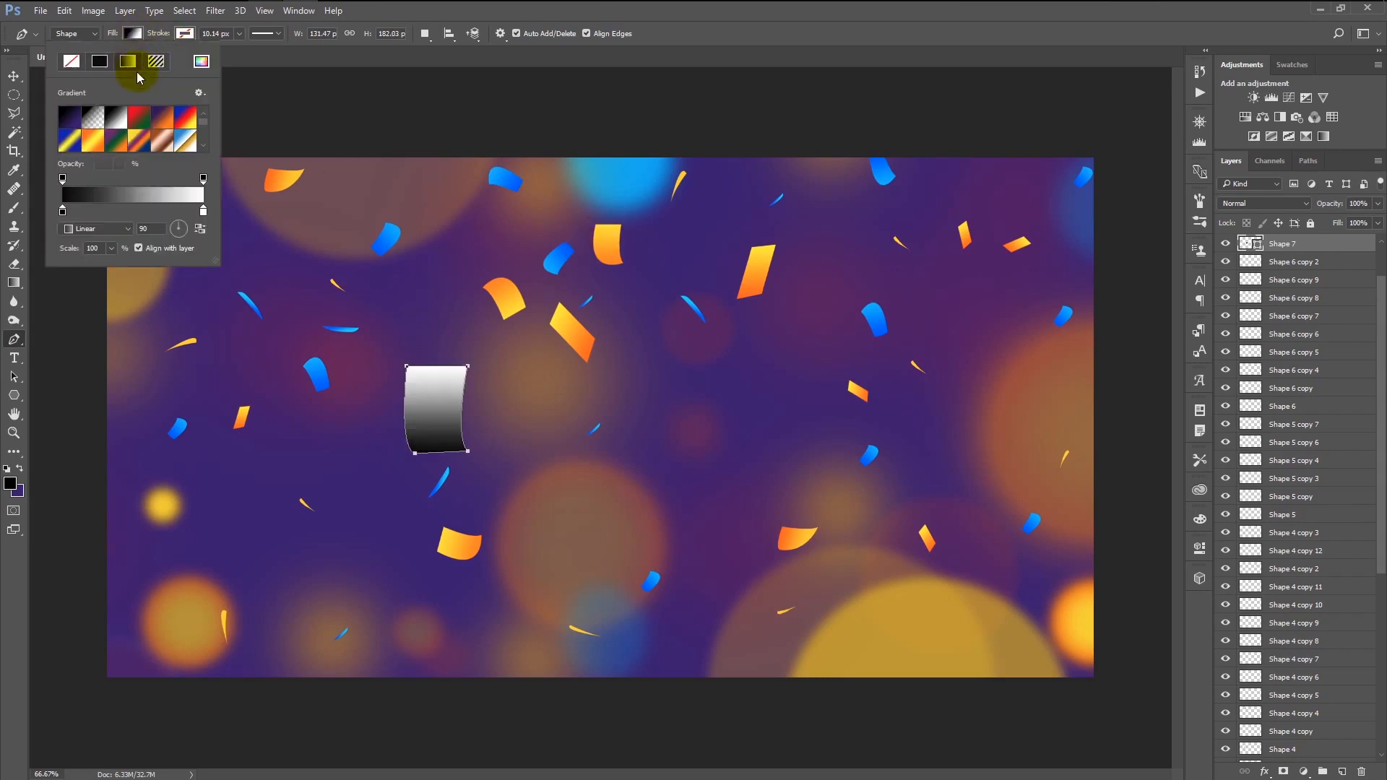
pyautogui.doubleClick(62, 211)
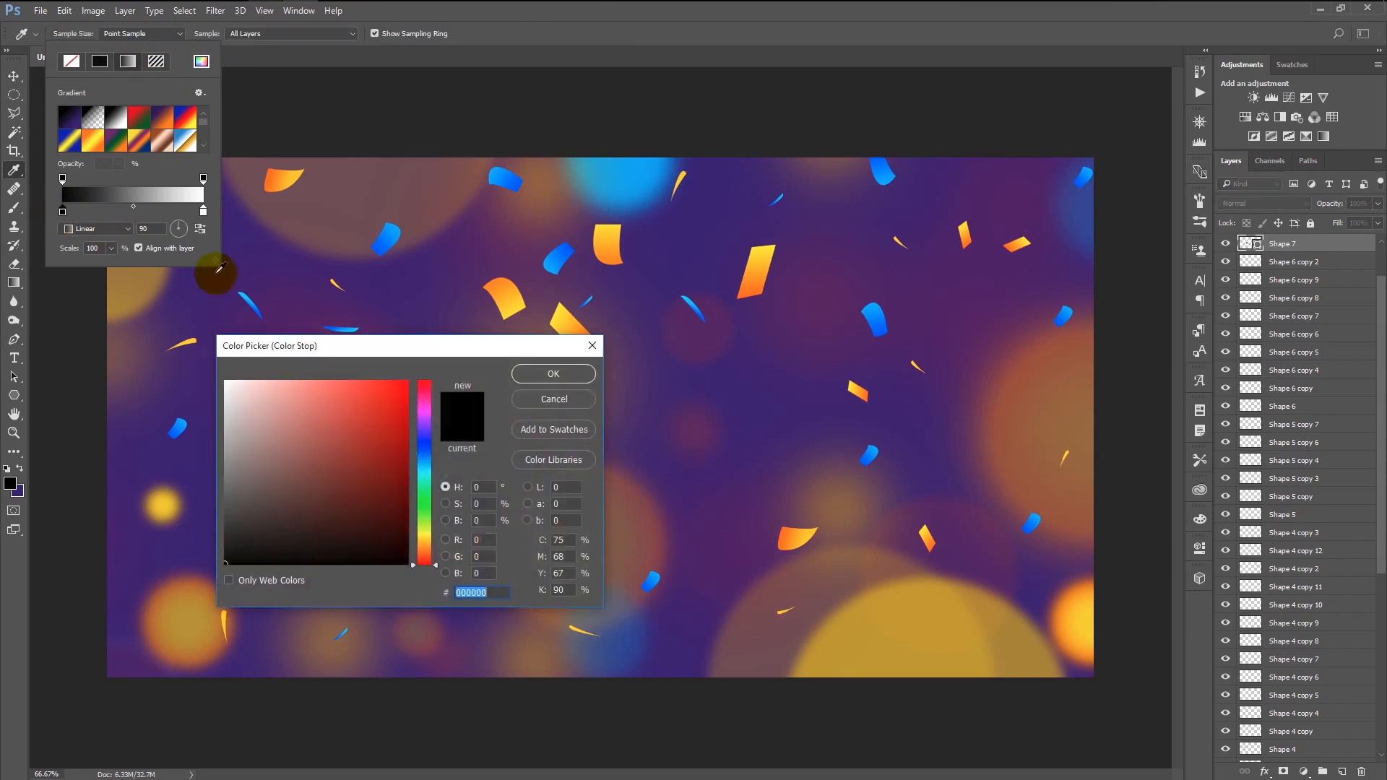
pyautogui.moveTo(416, 425)
pyautogui.mouseDown()
pyautogui.moveTo(424, 380)
pyautogui.moveTo(428, 405)
pyautogui.moveTo(408, 380)
pyautogui.mouseUp()
pyautogui.click(551, 375)
# Set the gradient's end stop to magenta-purple #b500aa and turn the gradient so that pink is at the shape's top.
pyautogui.doubleClick(204, 212)
pyautogui.click(425, 417)
pyautogui.moveTo(397, 400); pyautogui.dragTo(418, 434)
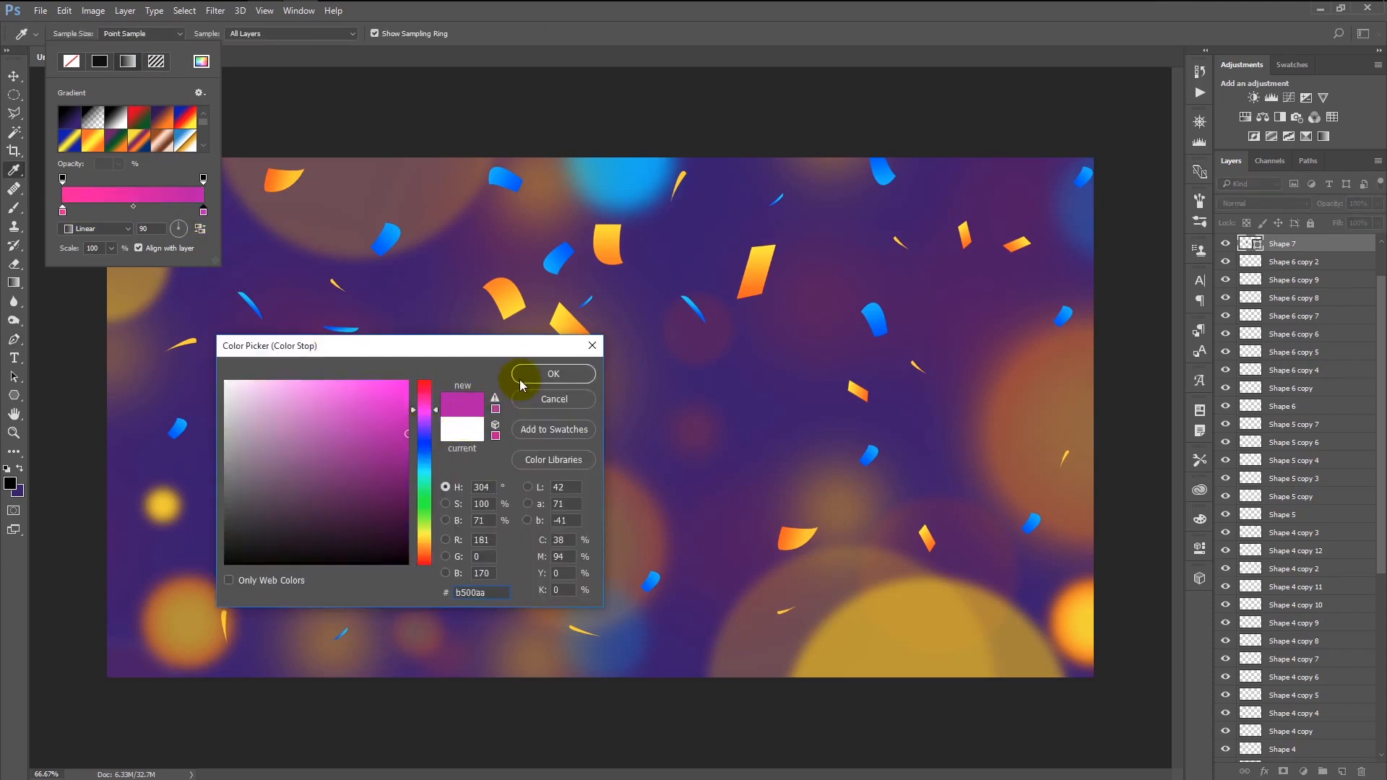
pyautogui.click(555, 374)
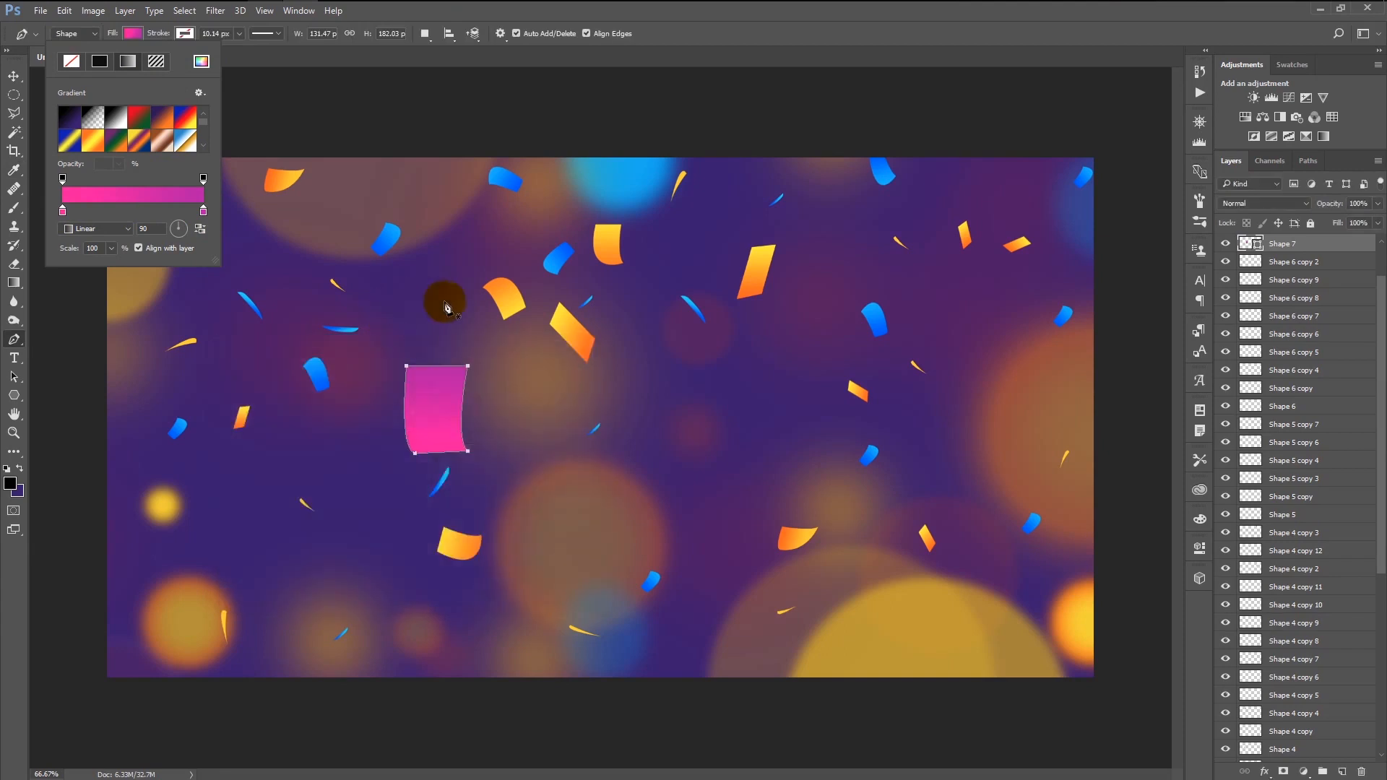
pyautogui.moveTo(162, 229); pyautogui.dragTo(133, 237)
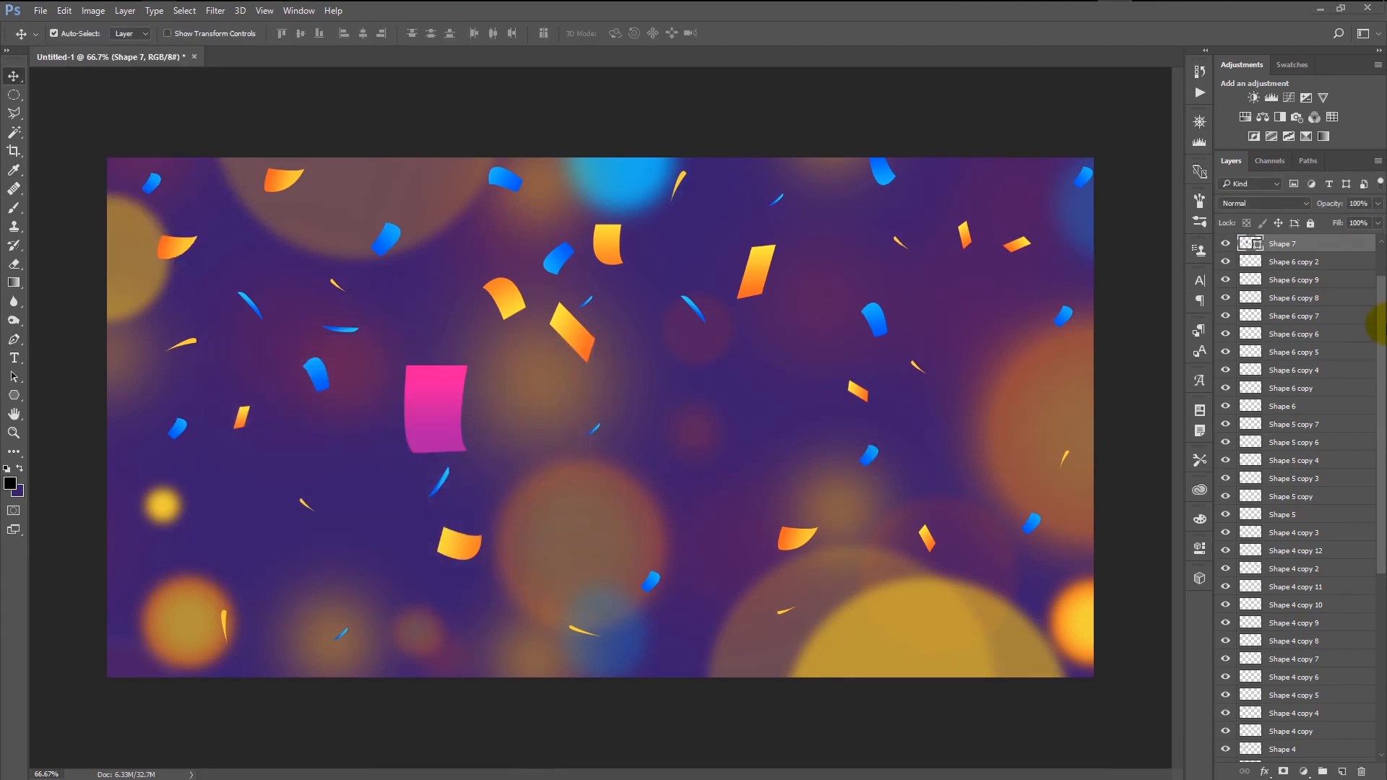
# Rasterize the pink shape, scale it down to confetti size, and place it in the canvas's lower right area.
pyautogui.rightClick(1347, 239)
pyautogui.click(1273, 281)
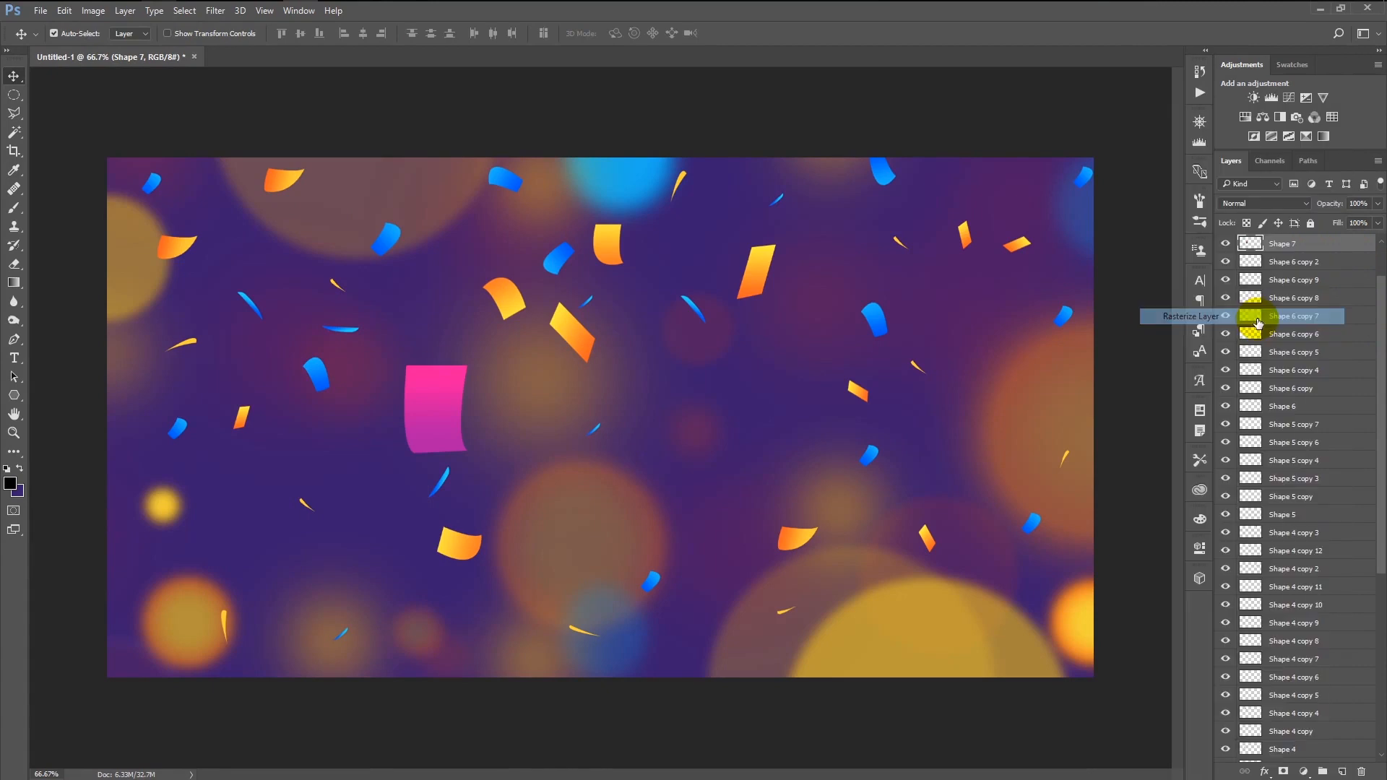
pyautogui.hotkey('ctrl', 't')
pyautogui.moveTo(466, 453); pyautogui.dragTo(448, 427)
pyautogui.moveTo(449, 444); pyautogui.dragTo(869, 581)
pyautogui.press('Return')
# Place rotated, resized copies of the pink piece above and right of the first one and in the upper right area.
pyautogui.hotkey('ctrl', 't')
pyautogui.moveTo(896, 598); pyautogui.dragTo(1005, 469)
pyautogui.press('Return')
pyautogui.hotkey('ctrl', 't')
pyautogui.moveTo(1009, 477); pyautogui.dragTo(931, 228)
pyautogui.press('Return')
pyautogui.hotkey('ctrl', 't')
pyautogui.moveTo(960, 278); pyautogui.dragTo(992, 194)
pyautogui.click(637, 34)
# Place rotated copies of the pink piece at the canvas's upper centre and in its upper left area.
pyautogui.moveTo(931, 230); pyautogui.dragTo(567, 199)
pyautogui.hotkey('ctrl', 't')
pyautogui.click(638, 34)
pyautogui.hotkey('ctrl', 't')
pyautogui.moveTo(666, 264); pyautogui.dragTo(254, 258)
pyautogui.click(637, 34)
# Place rotated, smaller copies of the pink piece beside the yellow circle at the lower left and at the canvas's left edge.
pyautogui.hotkey('ctrl', 't')
pyautogui.moveTo(262, 266); pyautogui.dragTo(187, 518)
pyautogui.click(638, 33)
pyautogui.hotkey('ctrl', 't')
pyautogui.moveTo(211, 540); pyautogui.dragTo(121, 341)
pyautogui.click(638, 33)
# Place small pink copies right of the canvas centre, in the lower right corner area, and between the blue pieces at the upper left.
pyautogui.moveTo(121, 341); pyautogui.dragTo(883, 371)
pyautogui.moveTo(883, 371); pyautogui.dragTo(1066, 574)
pyautogui.moveTo(670, 259); pyautogui.dragTo(370, 313)
pyautogui.hotkey('ctrl', 't')
pyautogui.click(638, 33)
# On a new layer, draw a closed leaf-like shape about 268 by 70 px below the canvas centre with the Pen tool.
pyautogui.click(1301, 245)
pyautogui.click(1341, 772)
pyautogui.press('p')
pyautogui.click(643, 470)
pyautogui.moveTo(772, 473); pyautogui.dragTo(813, 505)
pyautogui.keyDown('alt'); pyautogui.click(772, 473); pyautogui.keyUp('alt')
pyautogui.moveTo(643, 470); pyautogui.dragTo(656, 421)
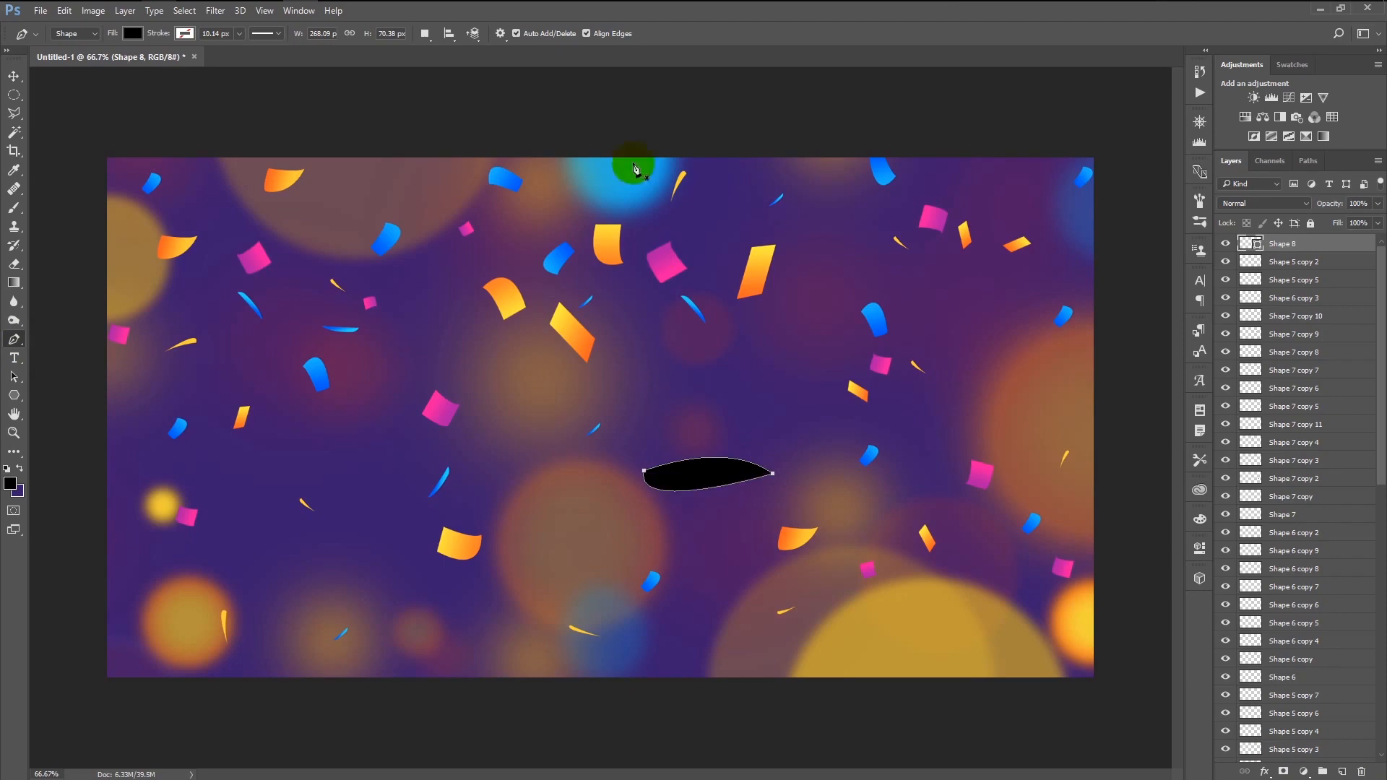
# Give the leaf-like shape a solid bright pink fill.
pyautogui.click(134, 33)
pyautogui.click(128, 62)
pyautogui.click(204, 62)
pyautogui.click(554, 400)
pyautogui.click(99, 62)
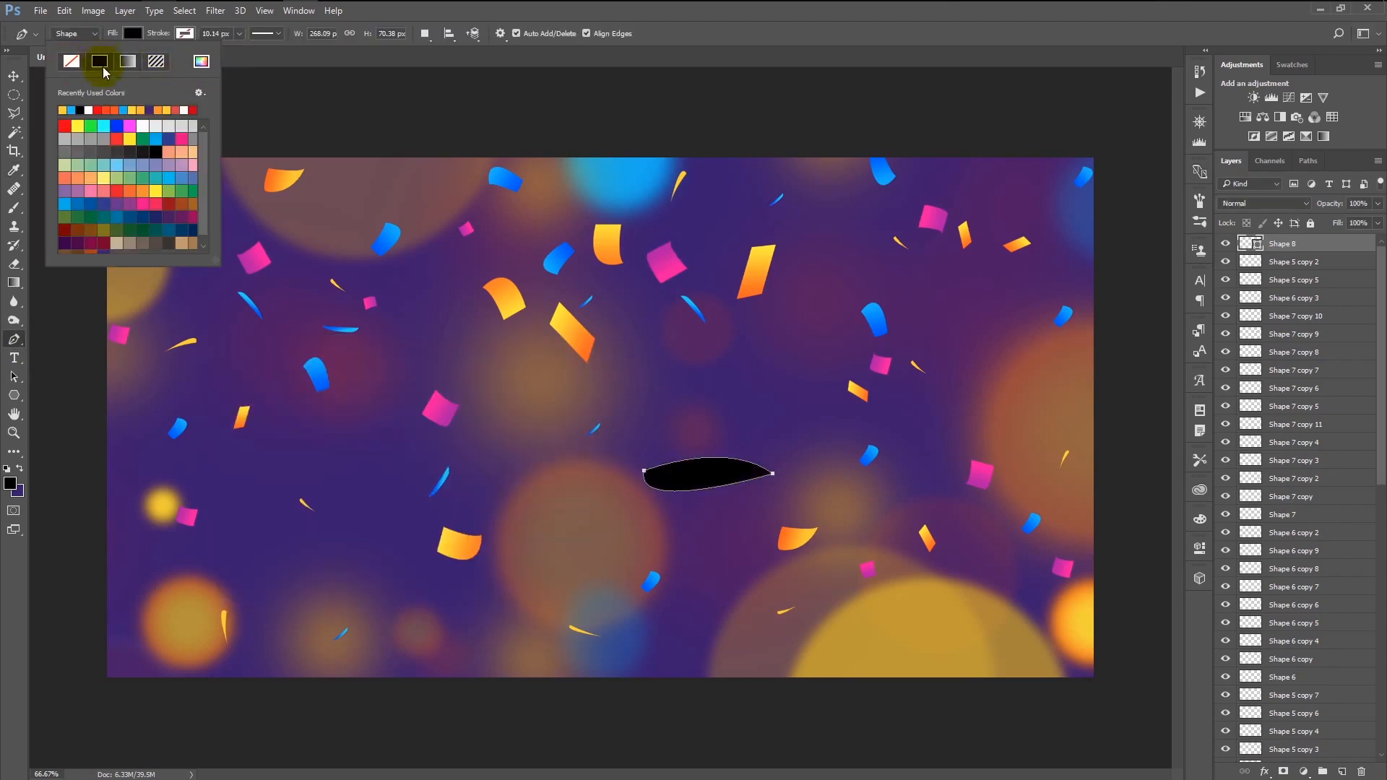
pyautogui.click(202, 62)
pyautogui.click(427, 413)
pyautogui.click(407, 383)
pyautogui.click(426, 405)
pyautogui.click(553, 375)
# Rasterize the pink leaf-like shape, scale it down to a thin confetti sliver, and rotate it to a steep angle.
pyautogui.rightClick(1333, 247)
pyautogui.click(1256, 317)
pyautogui.hotkey('ctrl', 't')
pyautogui.moveTo(708, 457); pyautogui.dragTo(755, 475)
pyautogui.moveTo(708, 460); pyautogui.dragTo(708, 474)
pyautogui.moveTo(756, 482); pyautogui.dragTo(698, 482)
pyautogui.click(637, 34)
pyautogui.hotkey('ctrl', 't')
pyautogui.moveTo(737, 486); pyautogui.dragTo(700, 511)
pyautogui.click(638, 33)
# Place a copy of the pink sliver near the canvas's right edge and rotate it to lie nearly horizontal.
pyautogui.hotkey('ctrl', 't')
pyautogui.moveTo(698, 511); pyautogui.dragTo(1090, 349)
pyautogui.click(638, 33)
pyautogui.hotkey('ctrl', 't')
pyautogui.click(637, 33)
pyautogui.press('v')
pyautogui.hotkey('ctrl', 't')
pyautogui.moveTo(1076, 387); pyautogui.dragTo(1094, 350)
pyautogui.click(638, 33)
# Place a copy of the pink sliver in the canvas's upper left area and rotate it to a diagonal.
pyautogui.moveTo(851, 355); pyautogui.dragTo(120, 220)
pyautogui.hotkey('ctrl', 't')
pyautogui.moveTo(369, 250); pyautogui.dragTo(327, 273)
pyautogui.click(638, 33)
# Place two more pink sliver copies, one near the canvas's left edge and one near the bottom, left of centre.
pyautogui.moveTo(320, 219); pyautogui.dragTo(140, 258)
pyautogui.hotkey('ctrl', 't')
pyautogui.moveTo(198, 322); pyautogui.dragTo(164, 313)
pyautogui.click(638, 33)
pyautogui.hotkey('ctrl', 'z')
pyautogui.moveTo(143, 258); pyautogui.dragTo(434, 611)
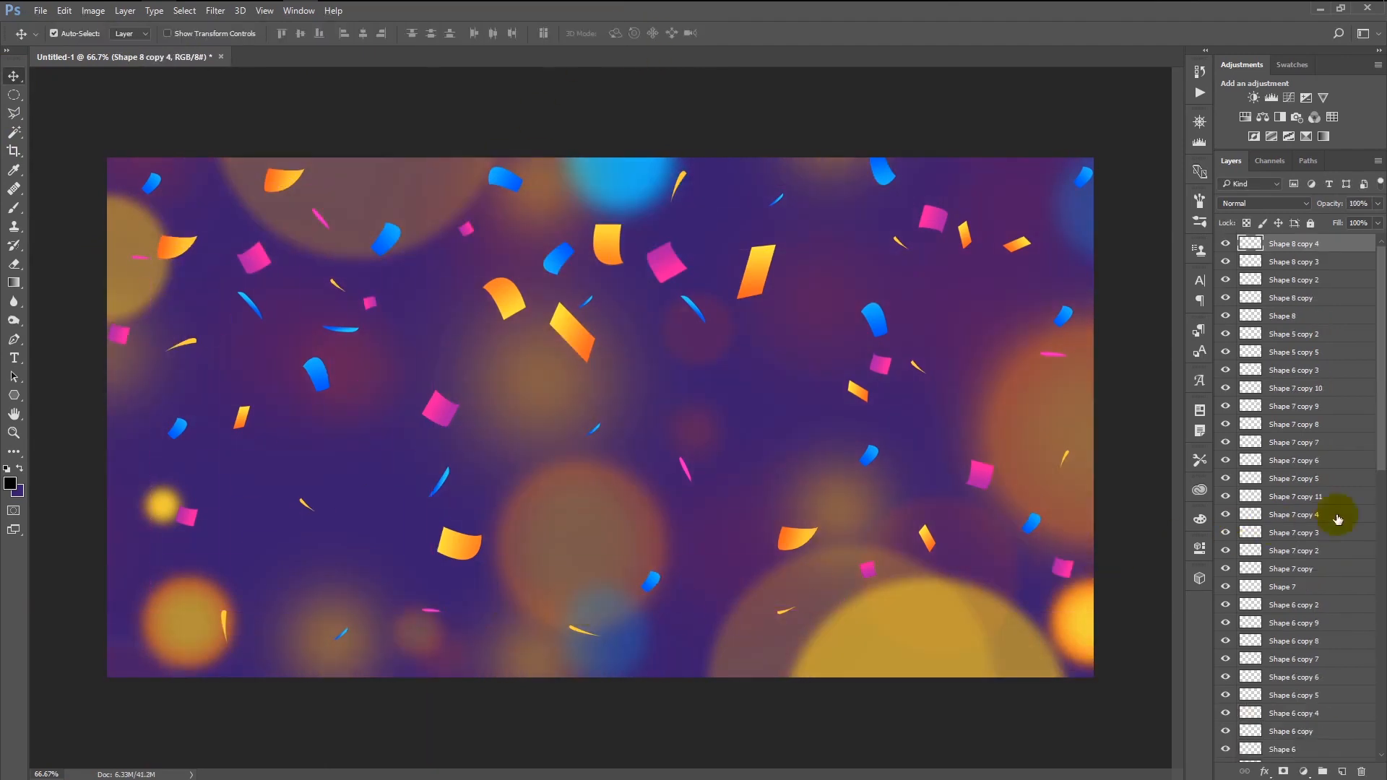
# Group all the confetti shape layers from Shape 1 up to Shape 8 copy 4.
pyautogui.scroll(-1, 1331, 536)
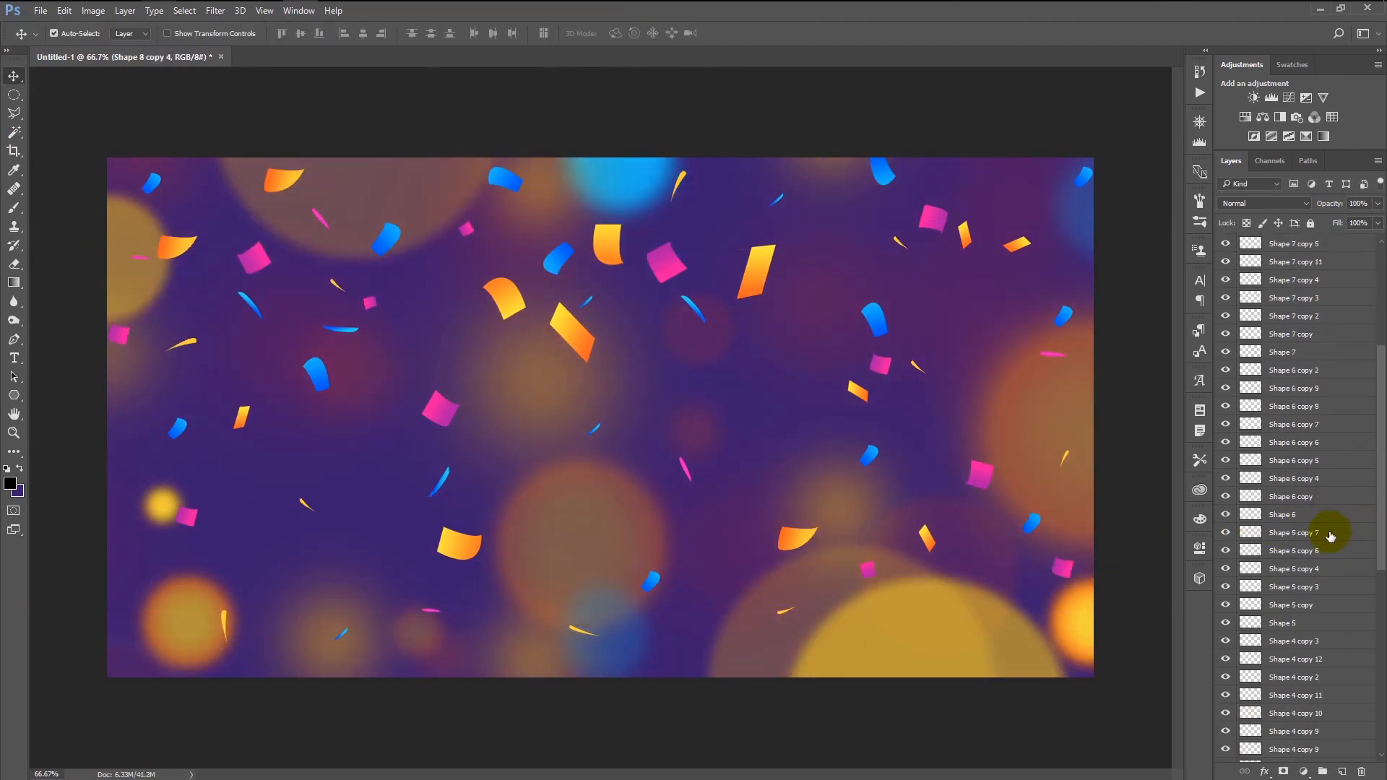
pyautogui.scroll(-2, 1306, 636)
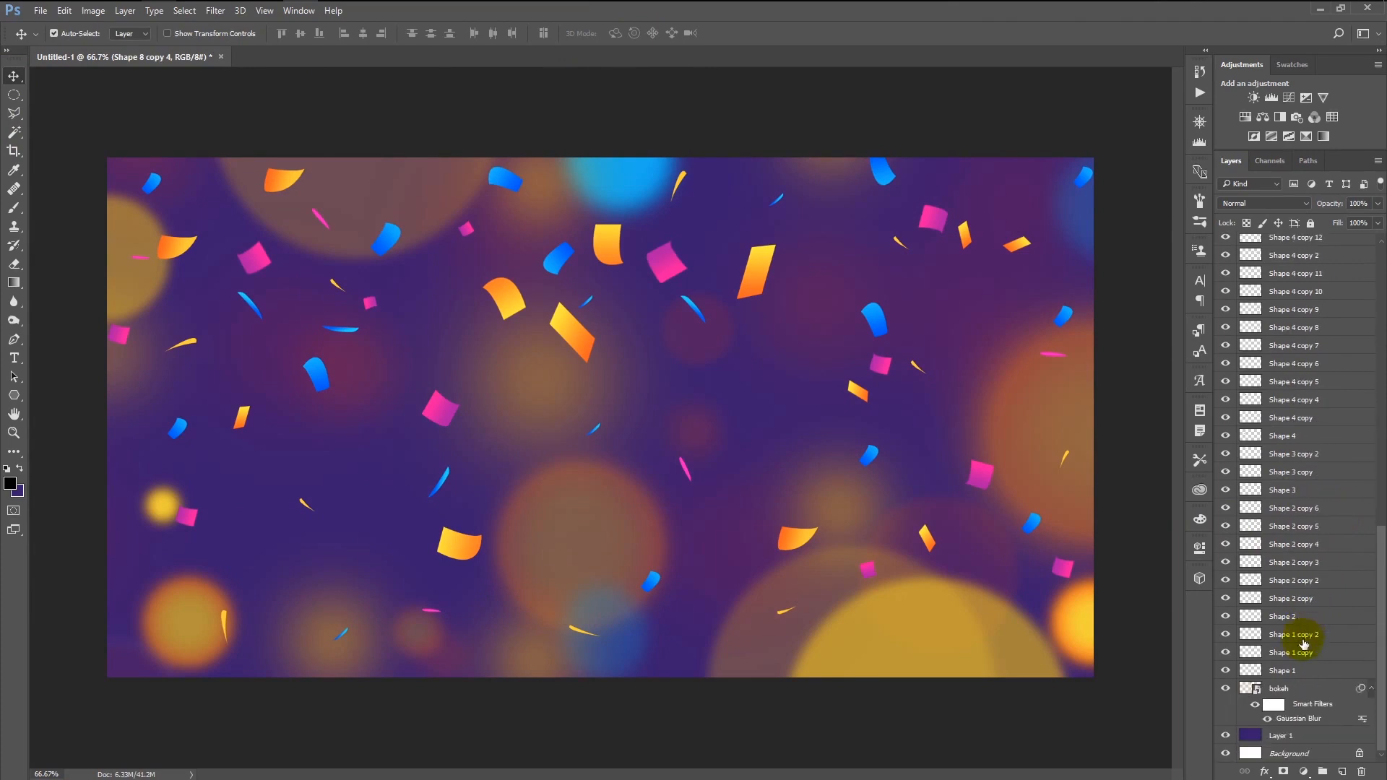
pyautogui.click(1288, 674)
pyautogui.scroll(3, 1288, 675)
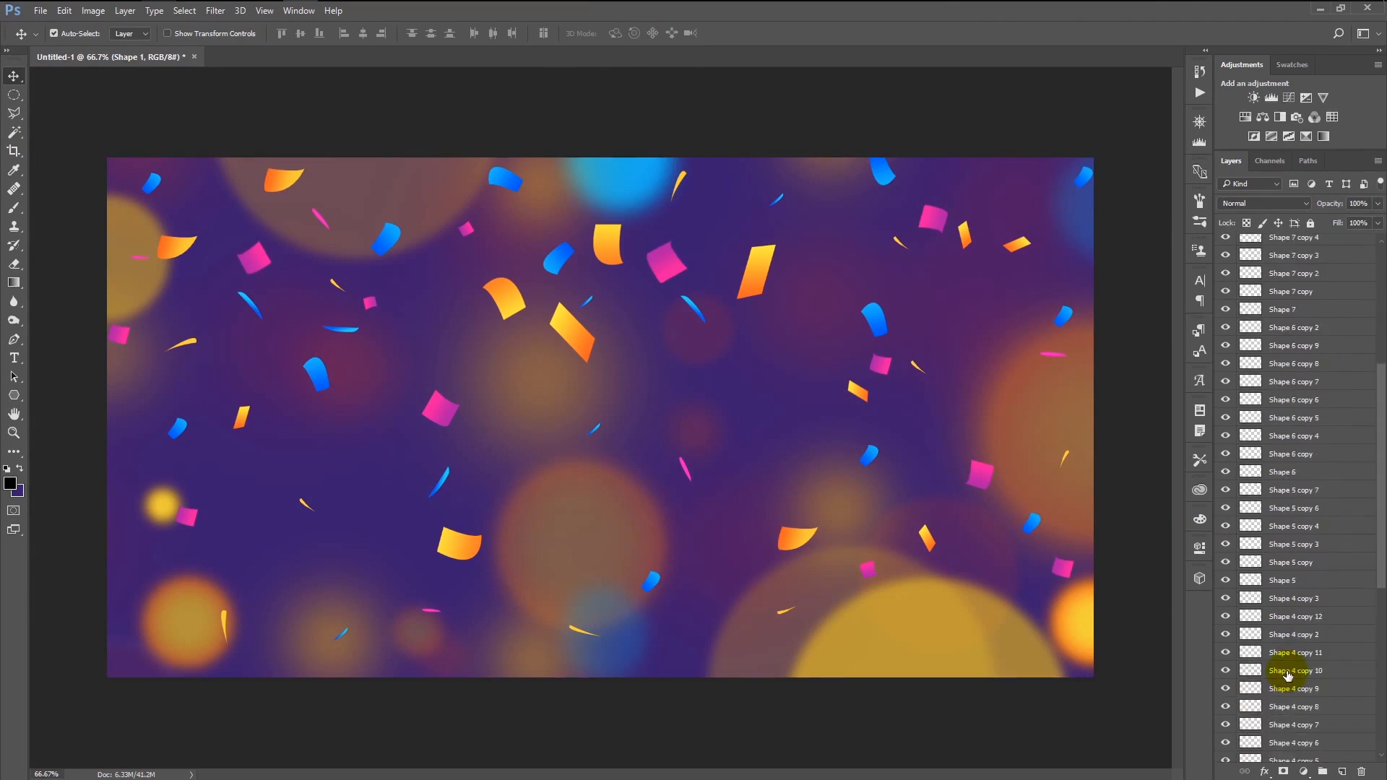
pyautogui.scroll(3, 1288, 676)
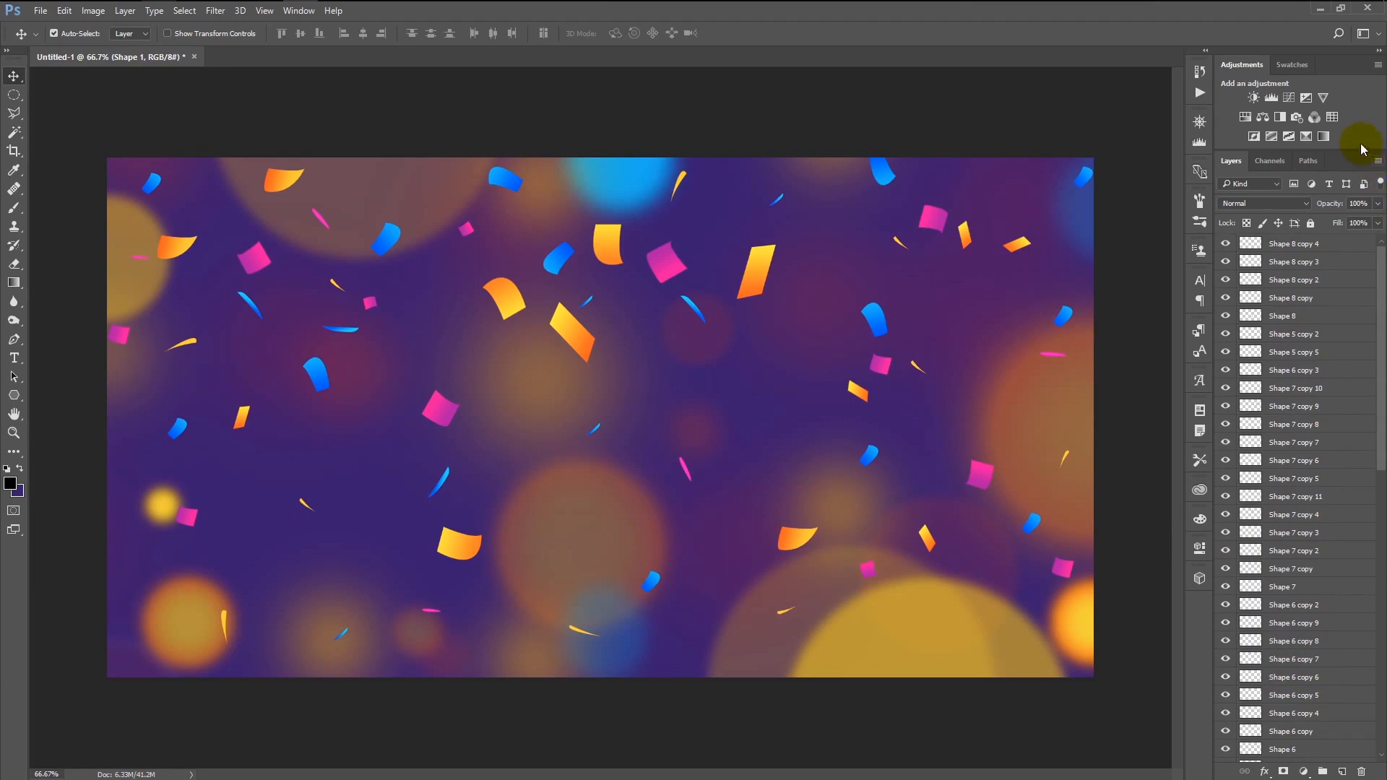
pyautogui.keyDown('shift'); pyautogui.click(1330, 250); pyautogui.keyUp('shift')
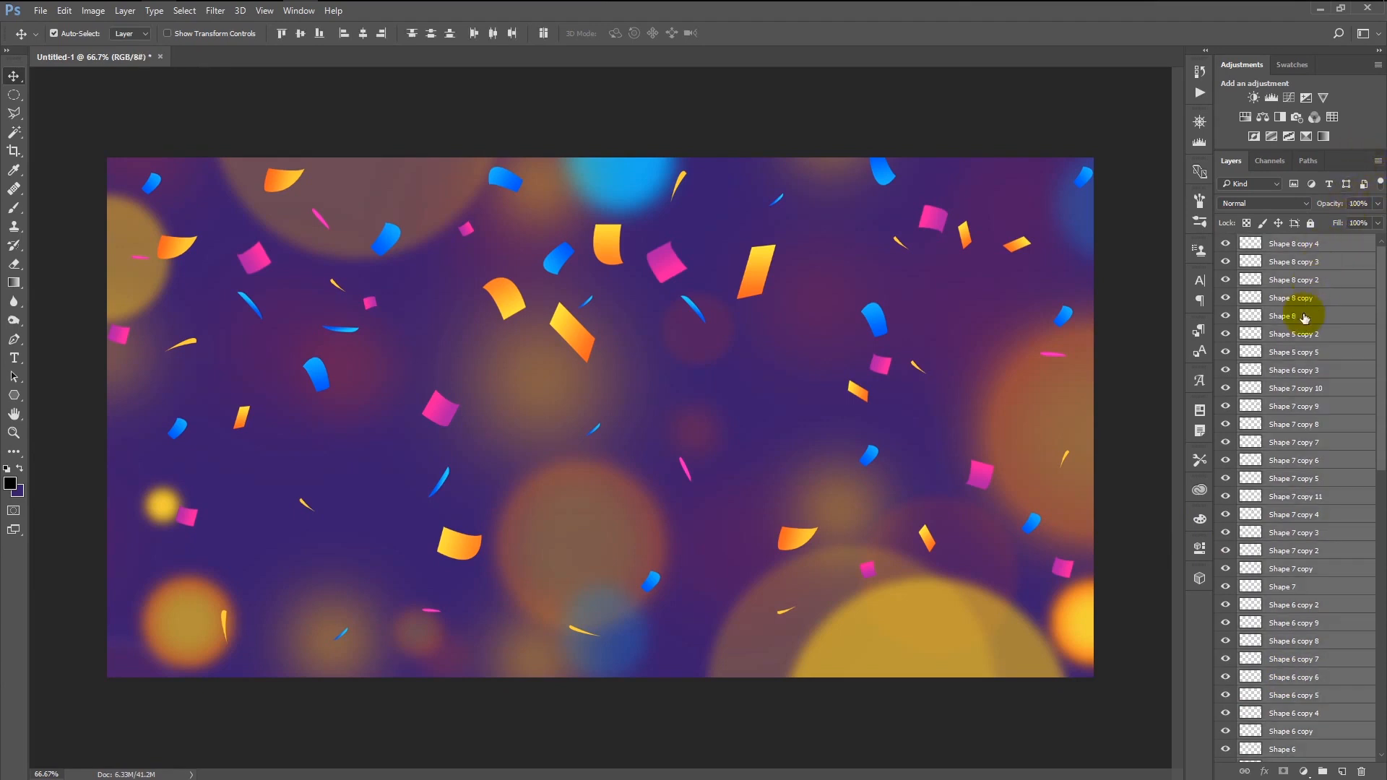
pyautogui.hotkey('ctrl', 'g')
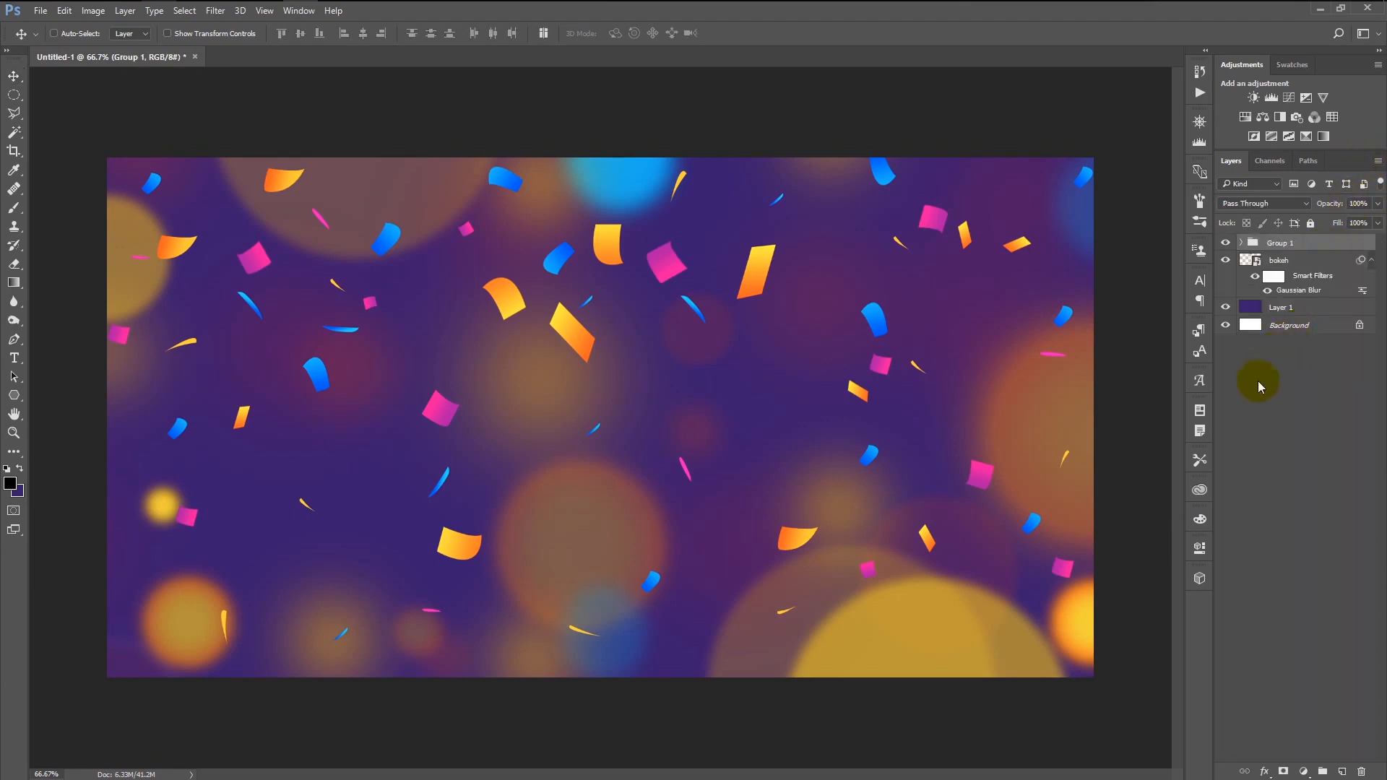
# Shrink the confetti group into the canvas's upper middle, and place a mirrored copy scaled to about 112% by 115% over the canvas's left edge.
pyautogui.hotkey('ctrl', 't')
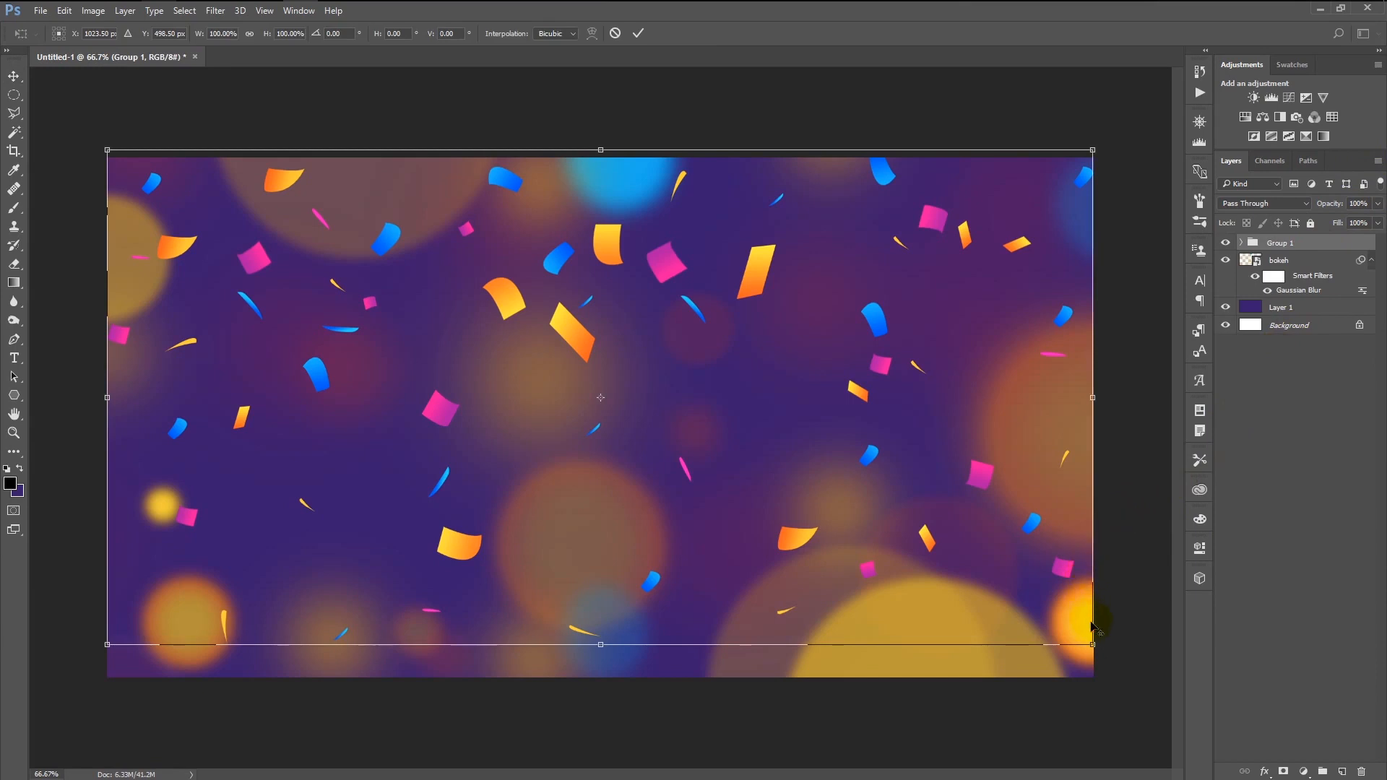
pyautogui.moveTo(1094, 643); pyautogui.dragTo(985, 566)
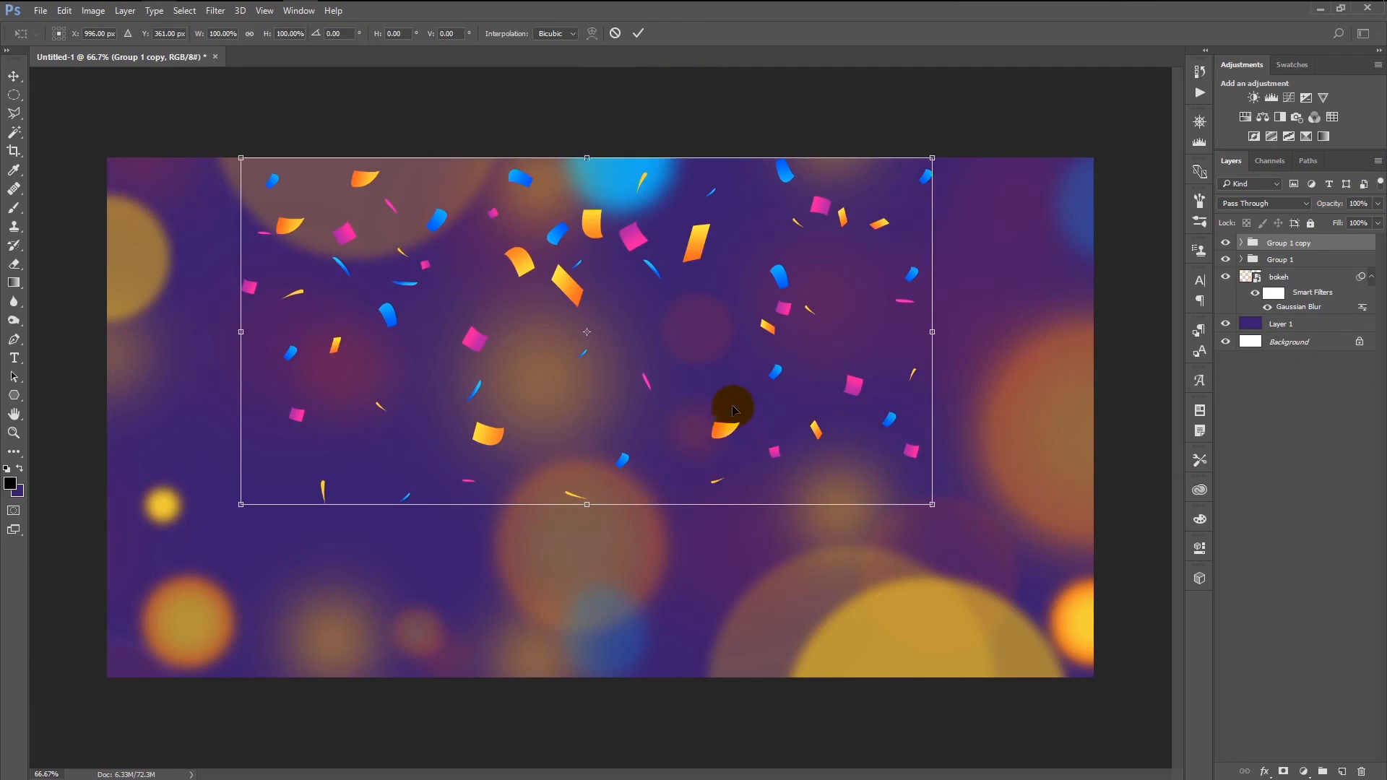
pyautogui.moveTo(733, 409); pyautogui.dragTo(746, 470)
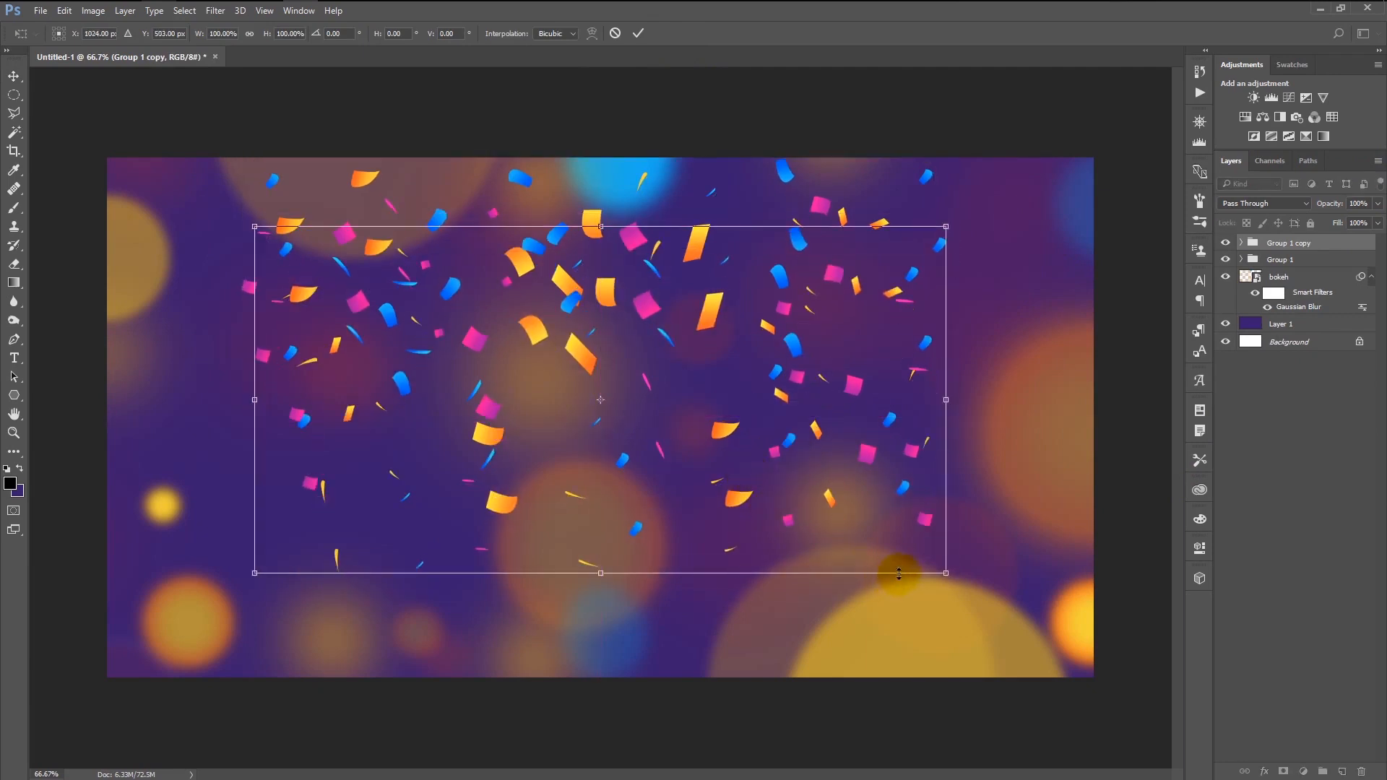
pyautogui.moveTo(987, 610); pyautogui.dragTo(176, 395)
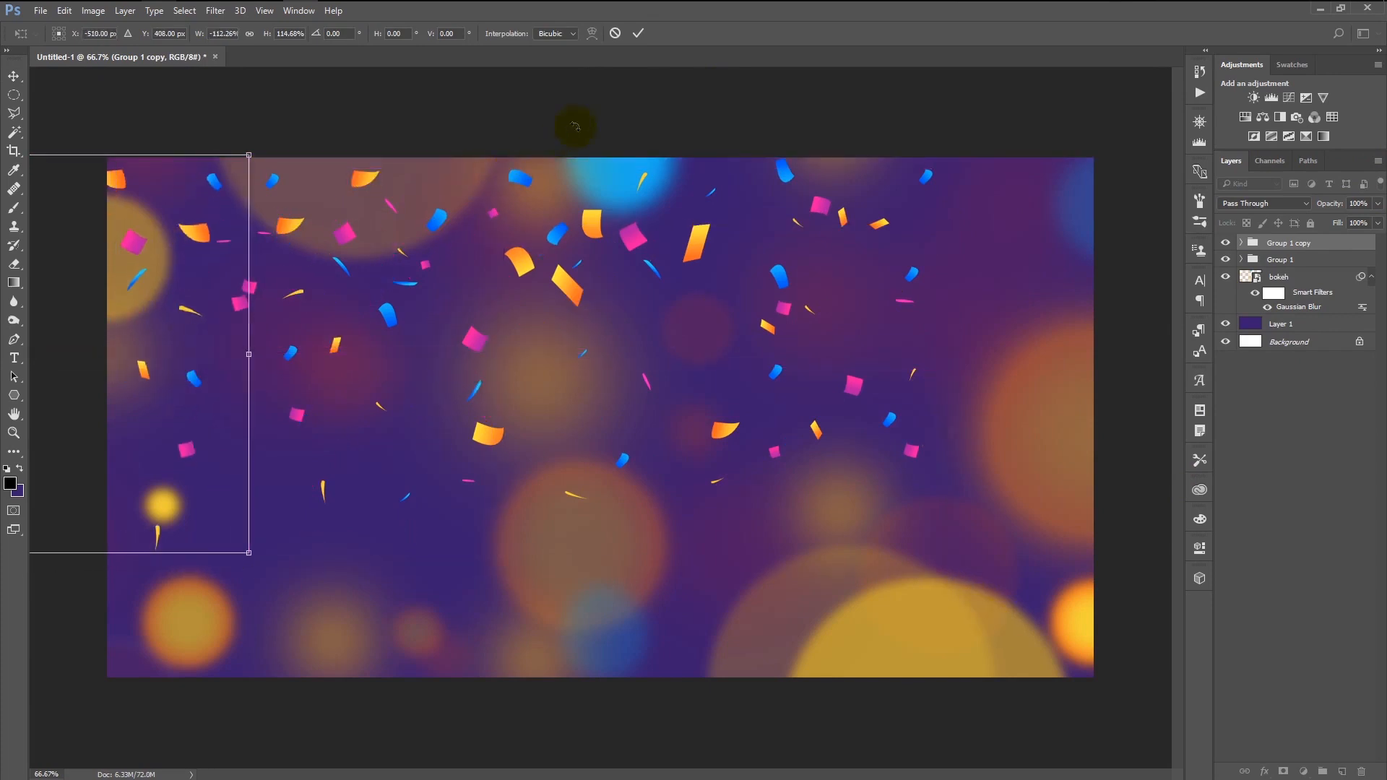
pyautogui.click(639, 34)
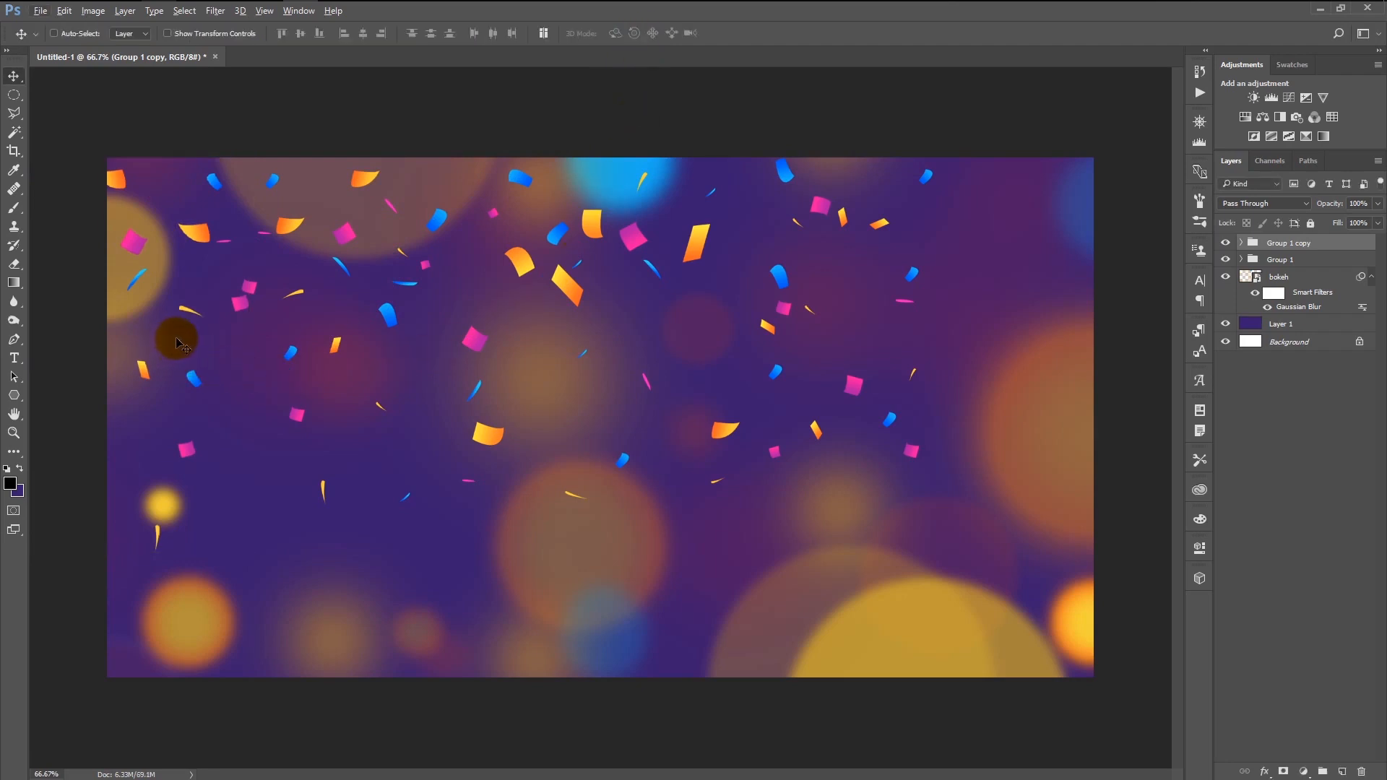
# Duplicate the mirrored confetti group, flip the copy horizontally, and place it slightly lower over the canvas's right edge.
pyautogui.hotkey('ctrl', 'j')
pyautogui.hotkey('ctrl', 't')
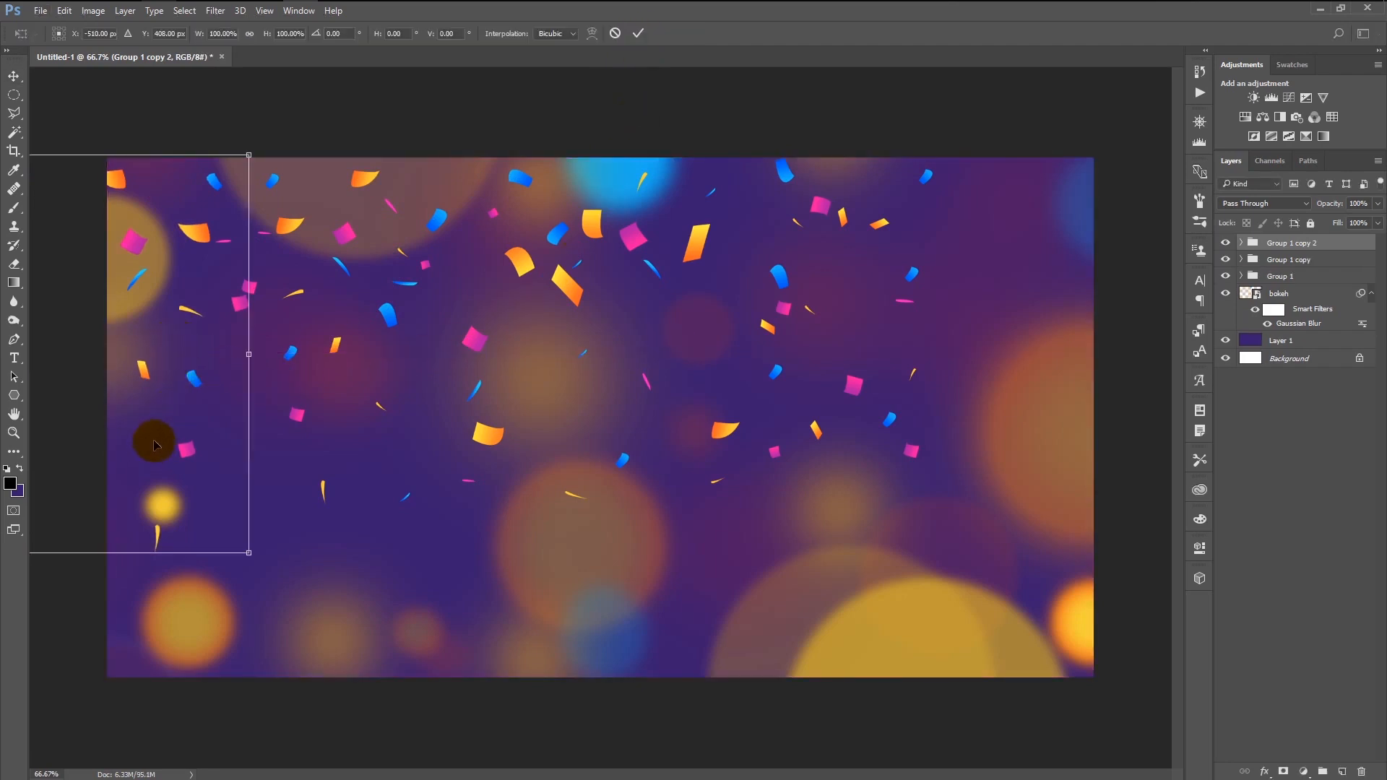
pyautogui.moveTo(192, 397); pyautogui.dragTo(1113, 417)
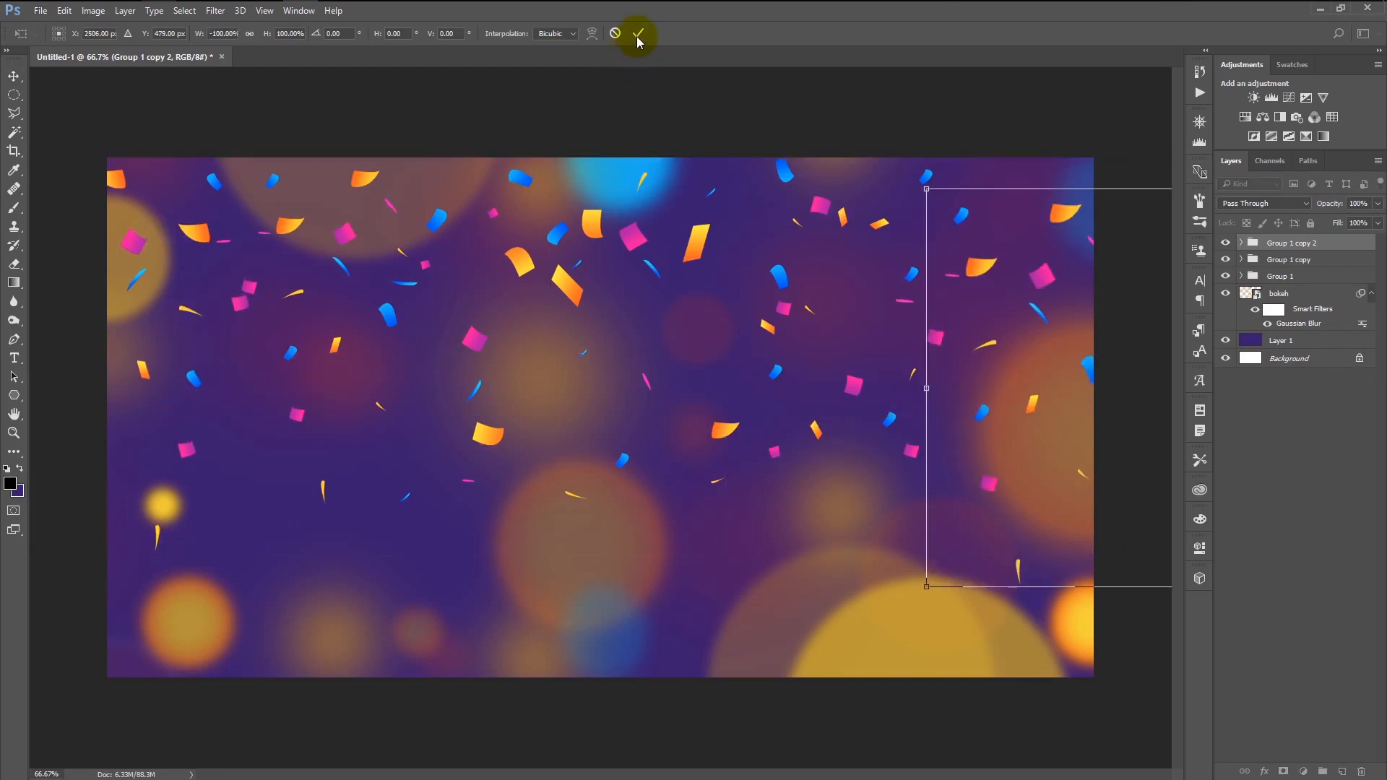
pyautogui.click(639, 36)
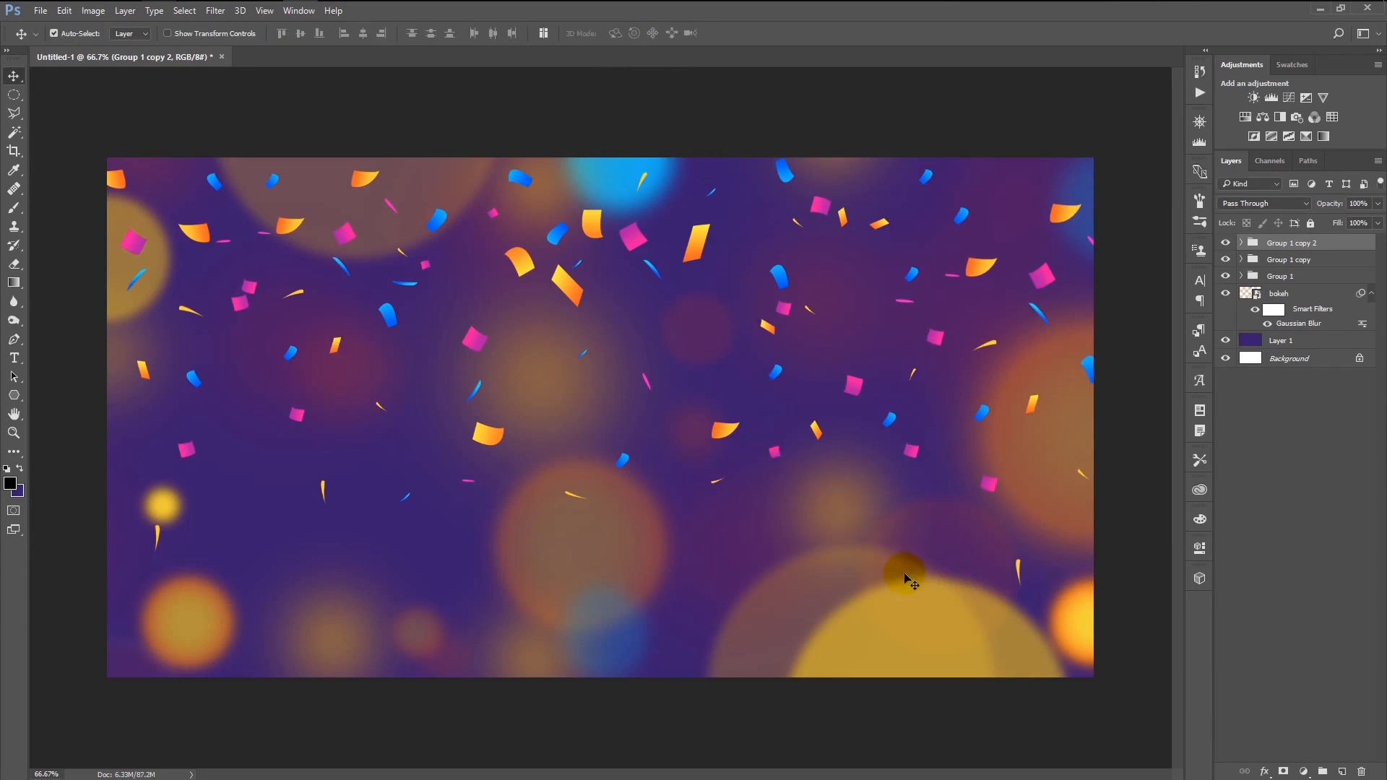
# Combine the three confetti groups into one group and hide it.
pyautogui.keyDown('shift'); pyautogui.click(1297, 280); pyautogui.keyUp('shift')
pyautogui.hotkey('ctrl', 'g')
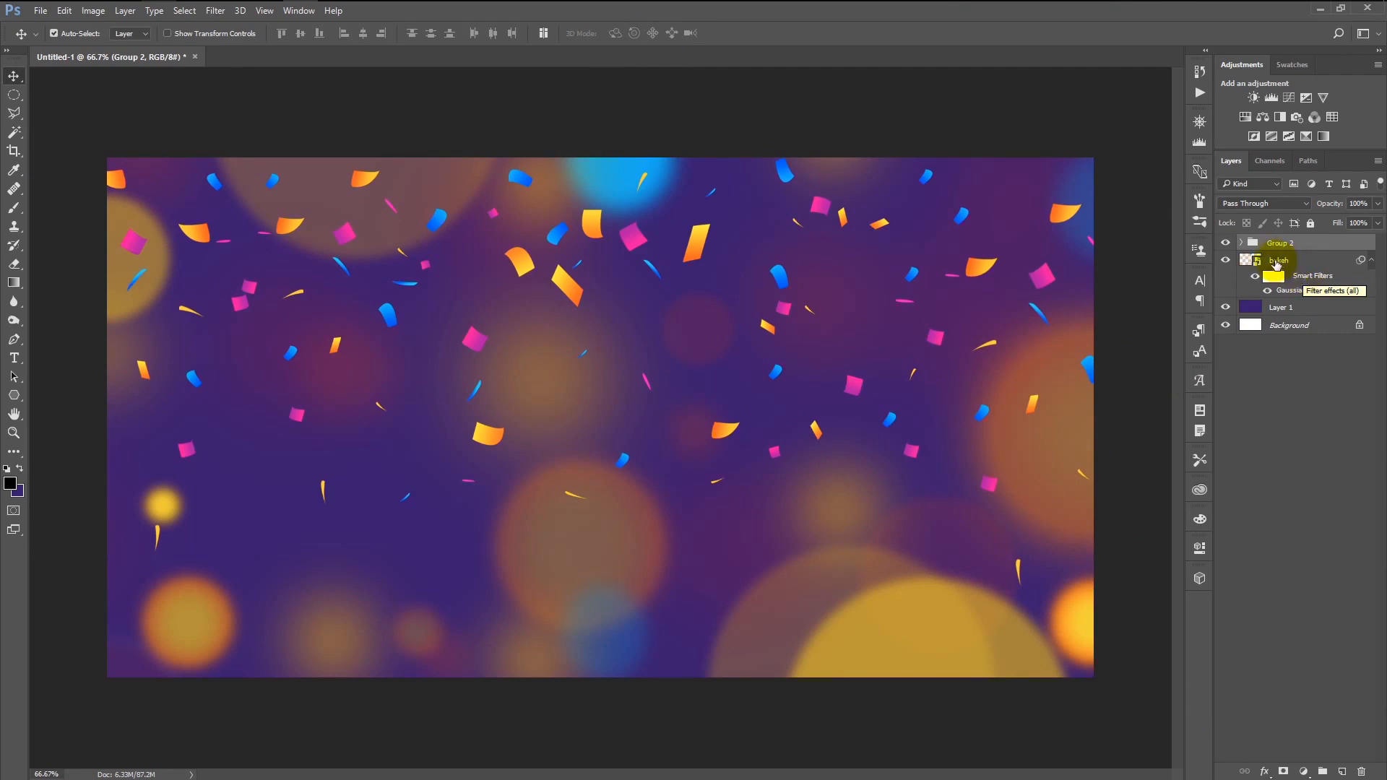
pyautogui.click(1225, 244)
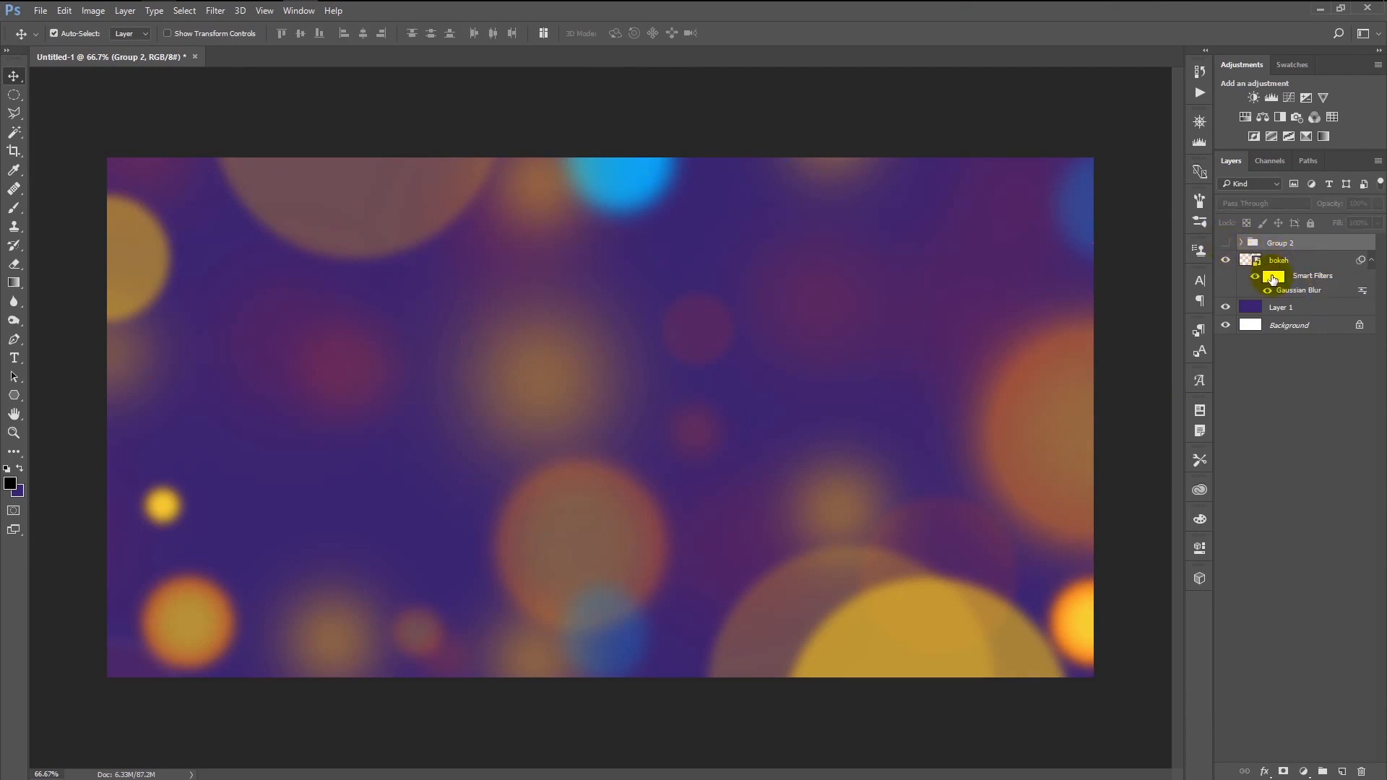
# Add a white text "2" in the Intro font above the bokeh layer, using colour ffffff.
pyautogui.click(1308, 264)
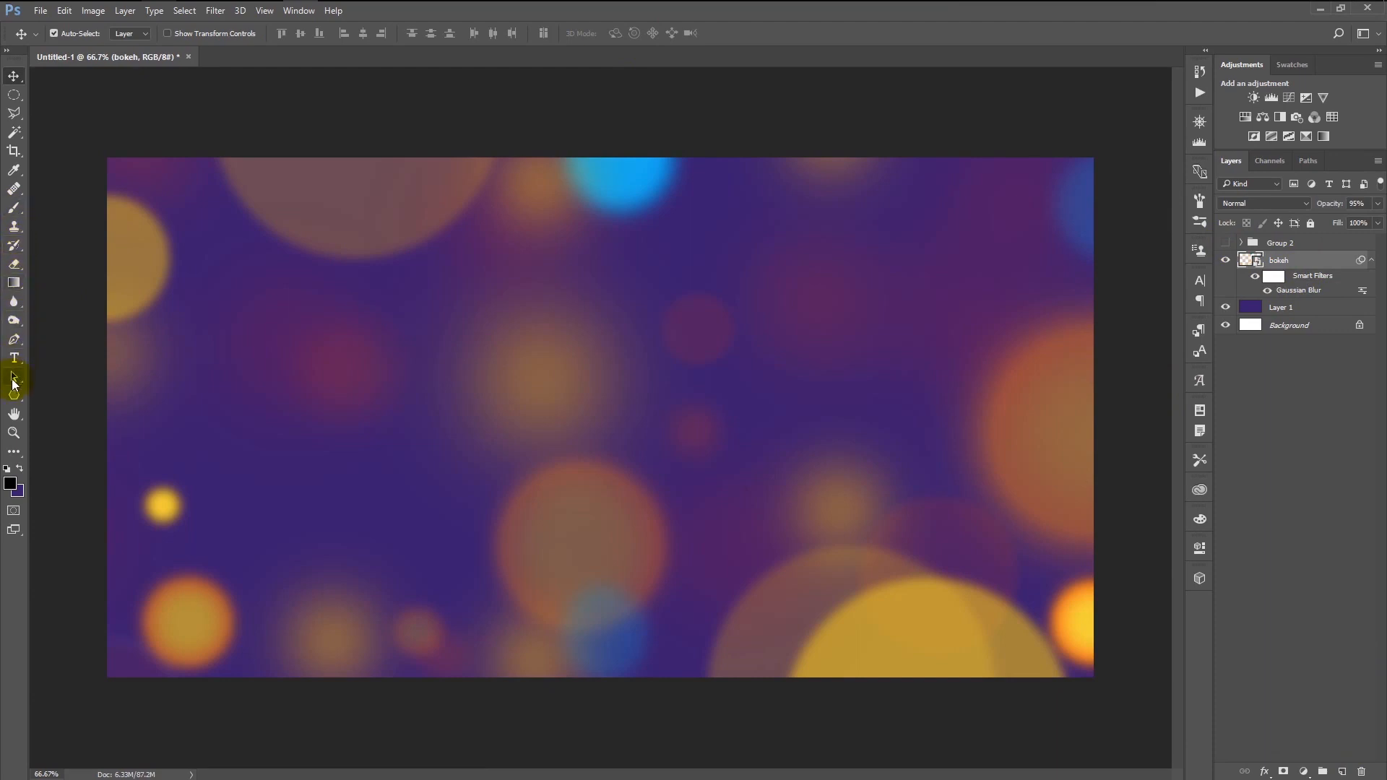
pyautogui.click(16, 358)
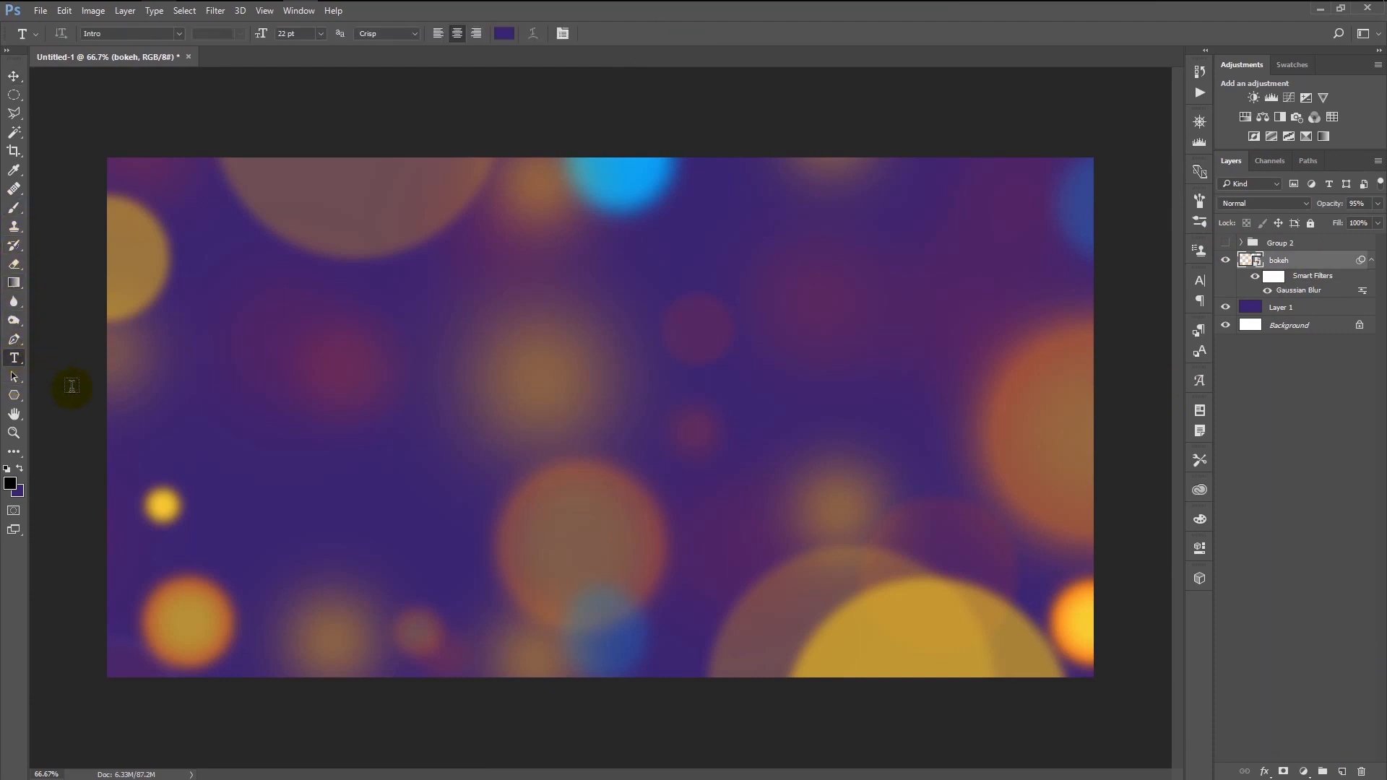
pyautogui.click(142, 36)
pyautogui.click(338, 411)
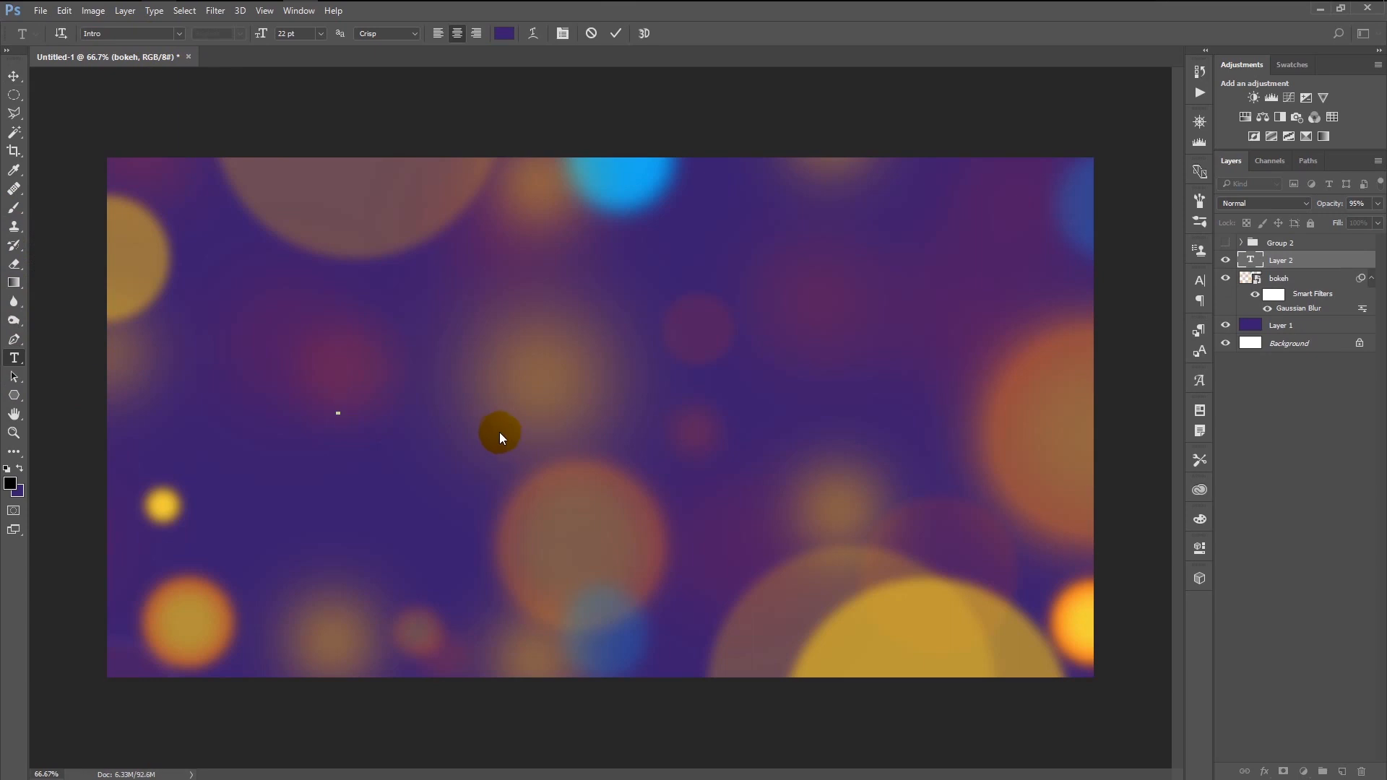
pyautogui.click(510, 33)
pyautogui.moveTo(289, 399); pyautogui.dragTo(194, 353)
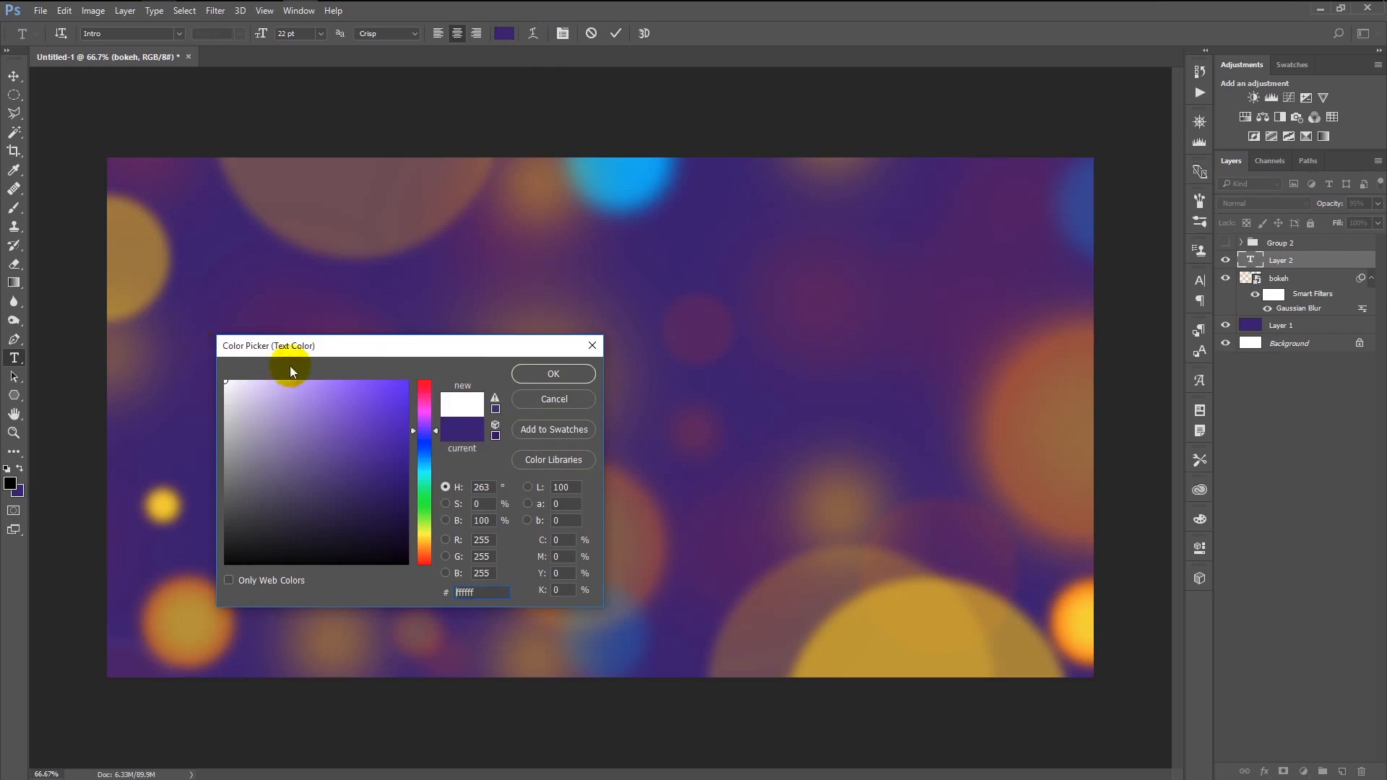
pyautogui.click(573, 375)
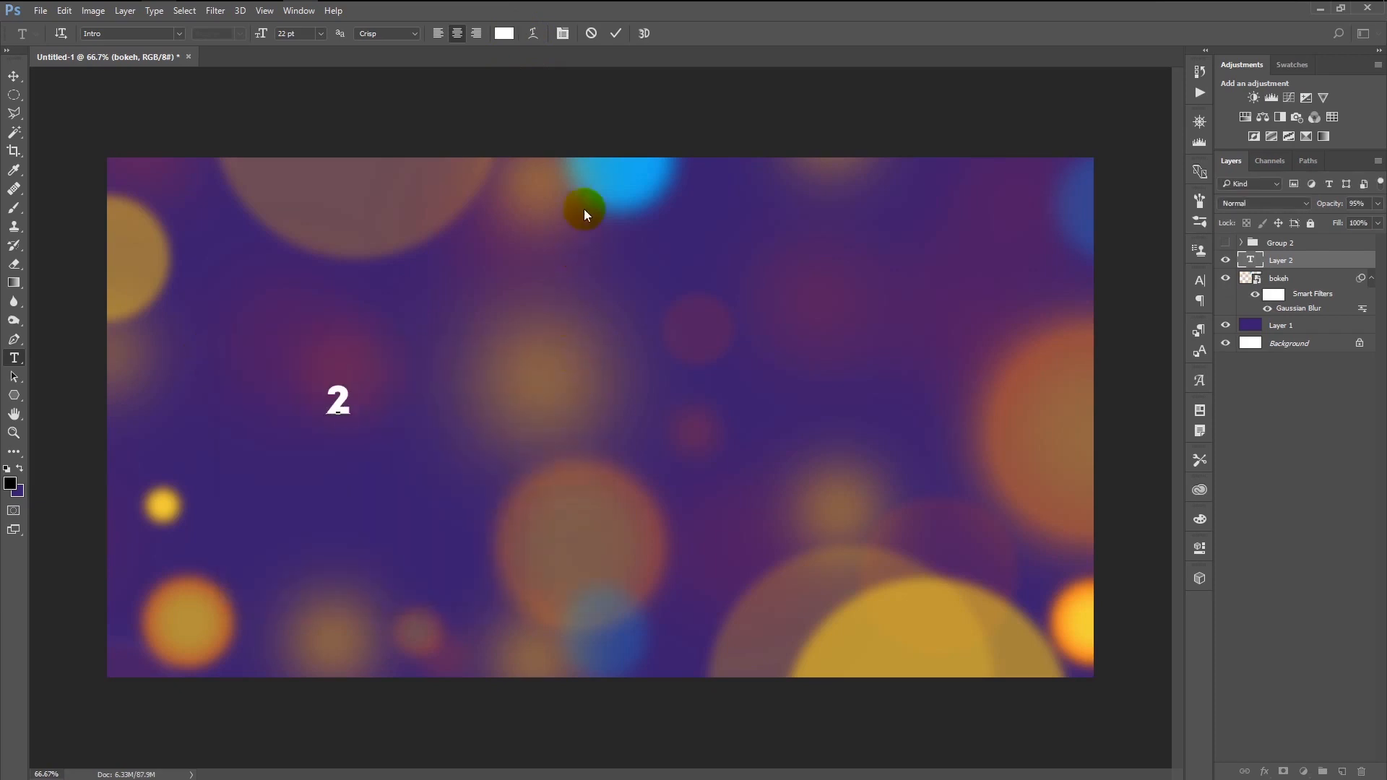
pyautogui.click(622, 35)
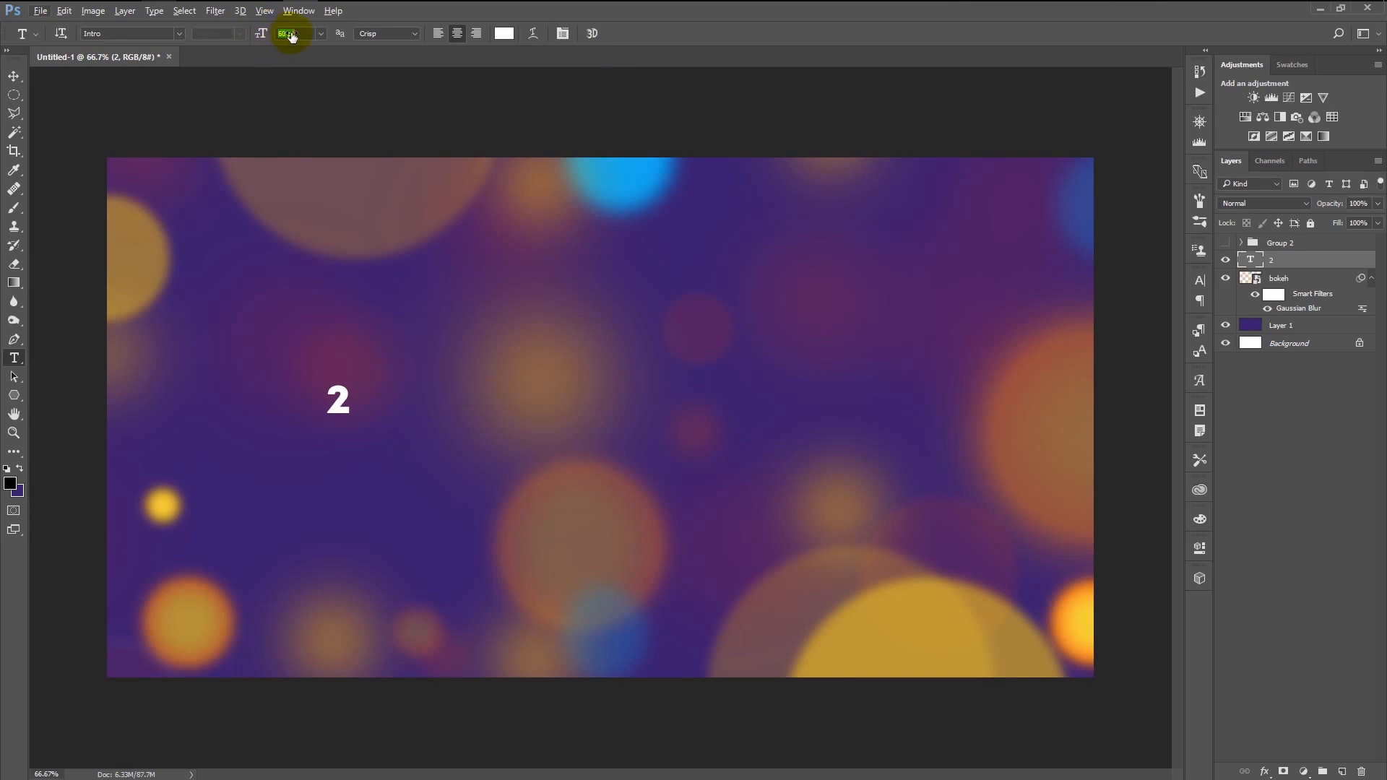
# Enlarge the "2" to 200 pt and move it to the vertical middle of the canvas, left of centre.
pyautogui.write('190')
pyautogui.press('Return')
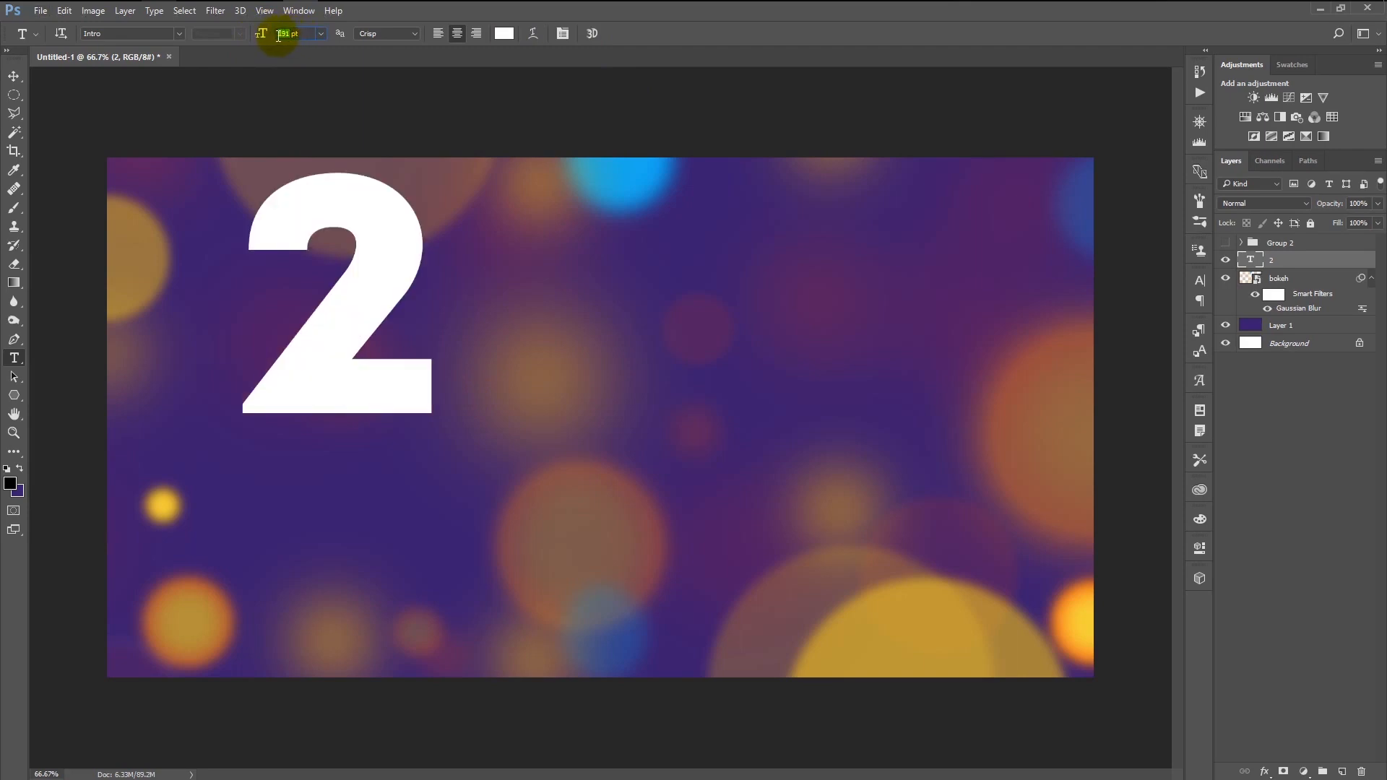
pyautogui.press('Return')
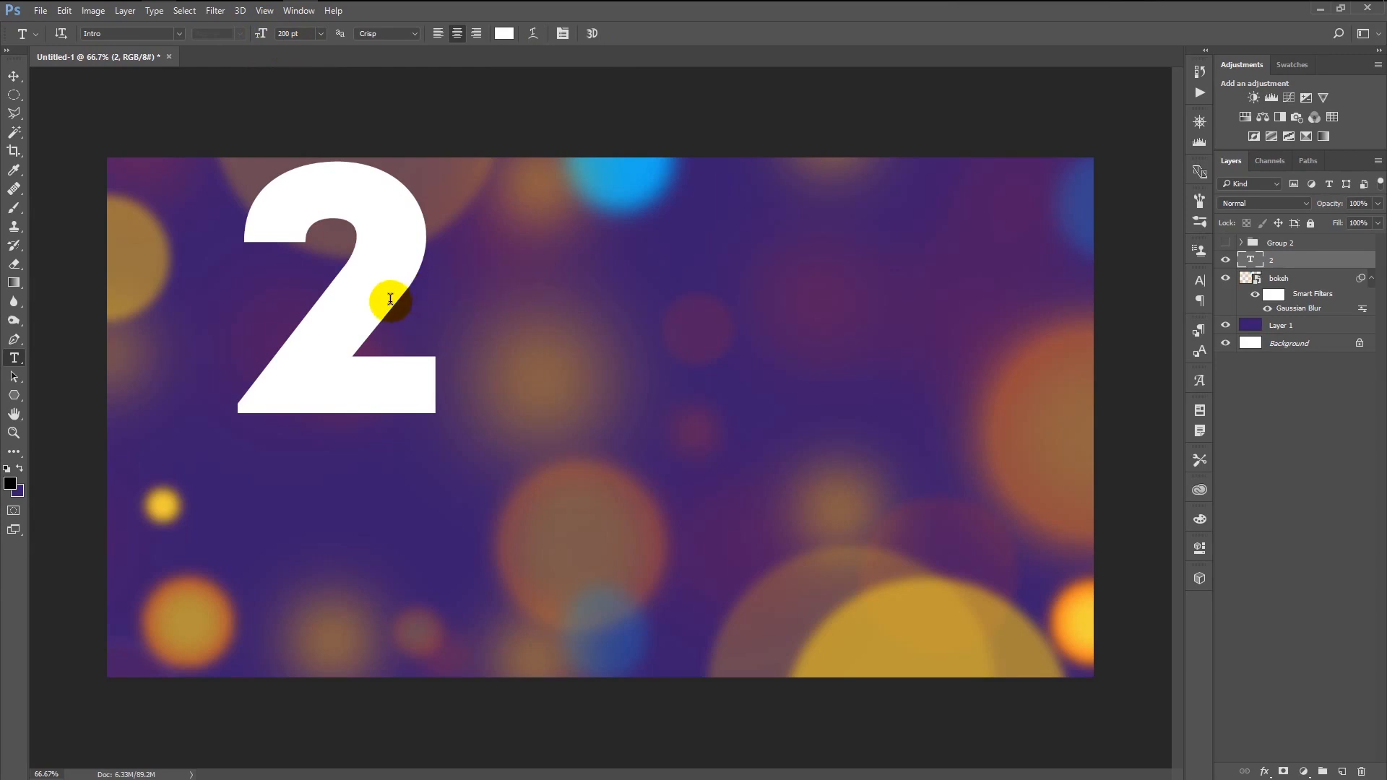
pyautogui.hotkey('ctrl', 't')
pyautogui.moveTo(391, 310); pyautogui.dragTo(444, 431)
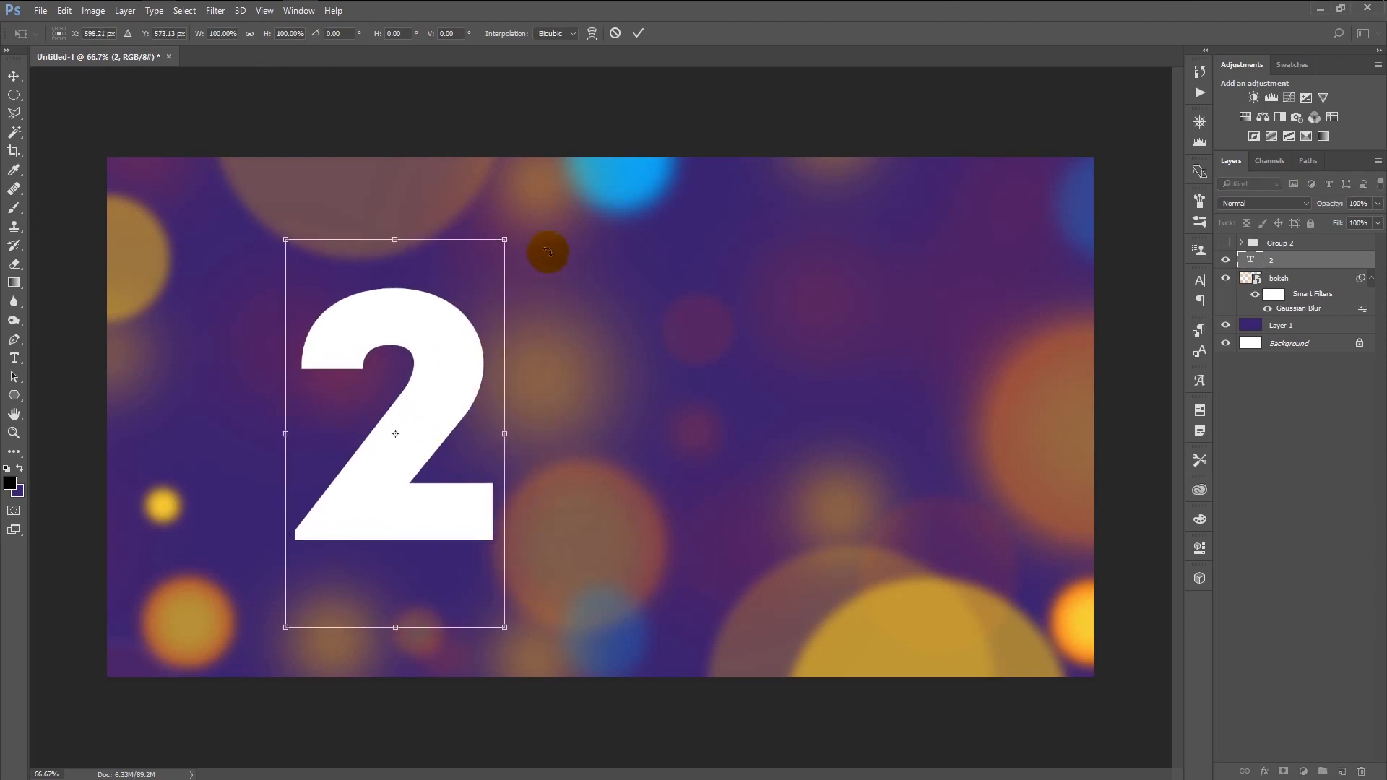
pyautogui.click(637, 33)
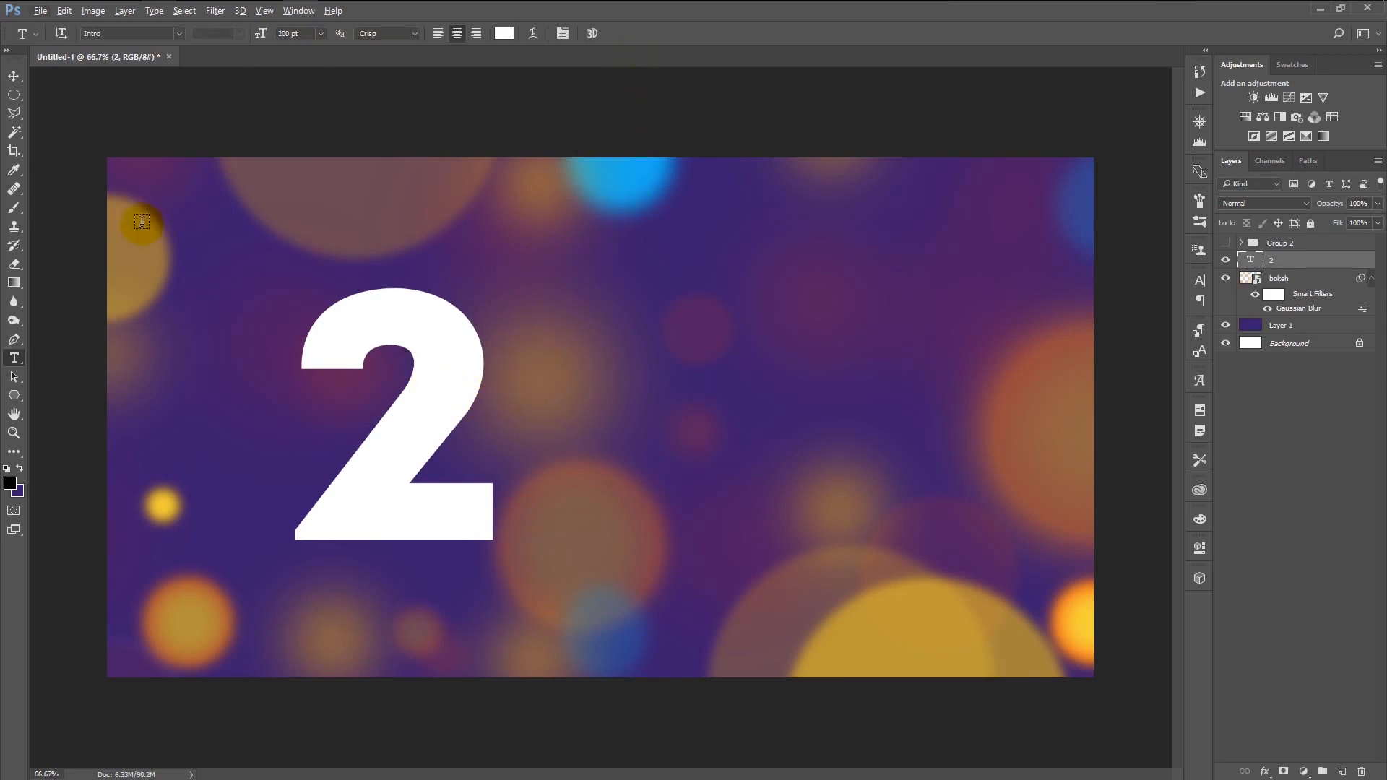
# Place a copy of the "2" overlapping its right side and change the copy's text to "0" at 200 pt.
pyautogui.click(14, 78)
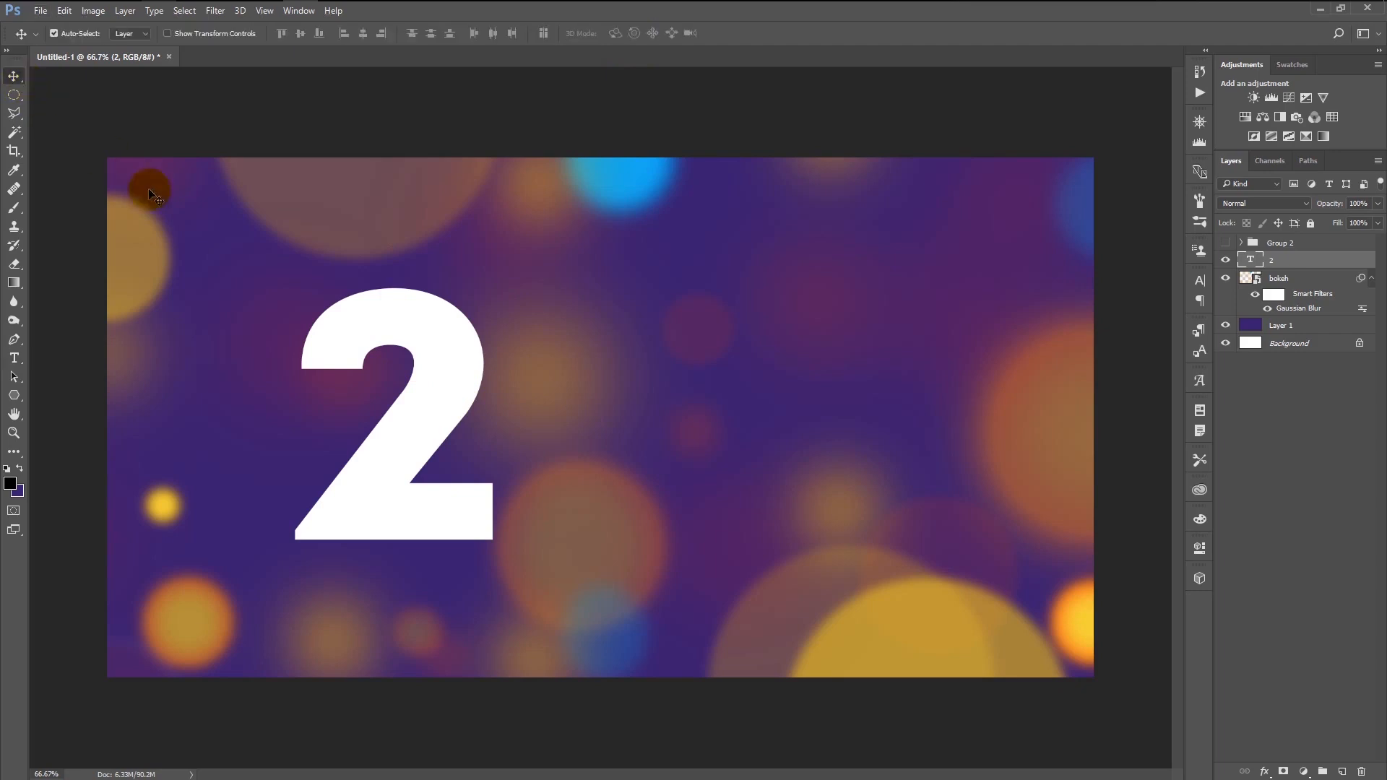
pyautogui.moveTo(413, 396); pyautogui.dragTo(560, 395)
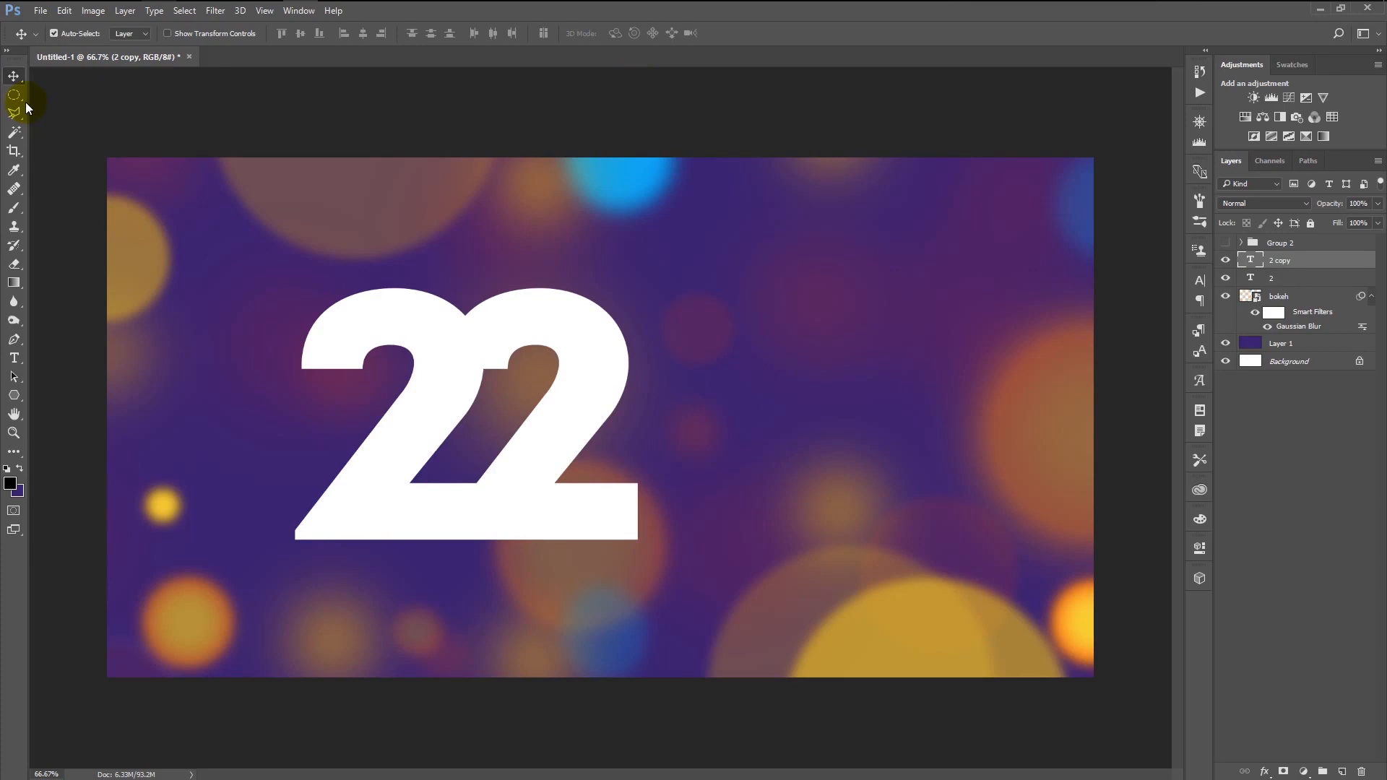
pyautogui.click(14, 358)
pyautogui.click(541, 413)
pyautogui.press('BackSpace')
pyautogui.write('0')
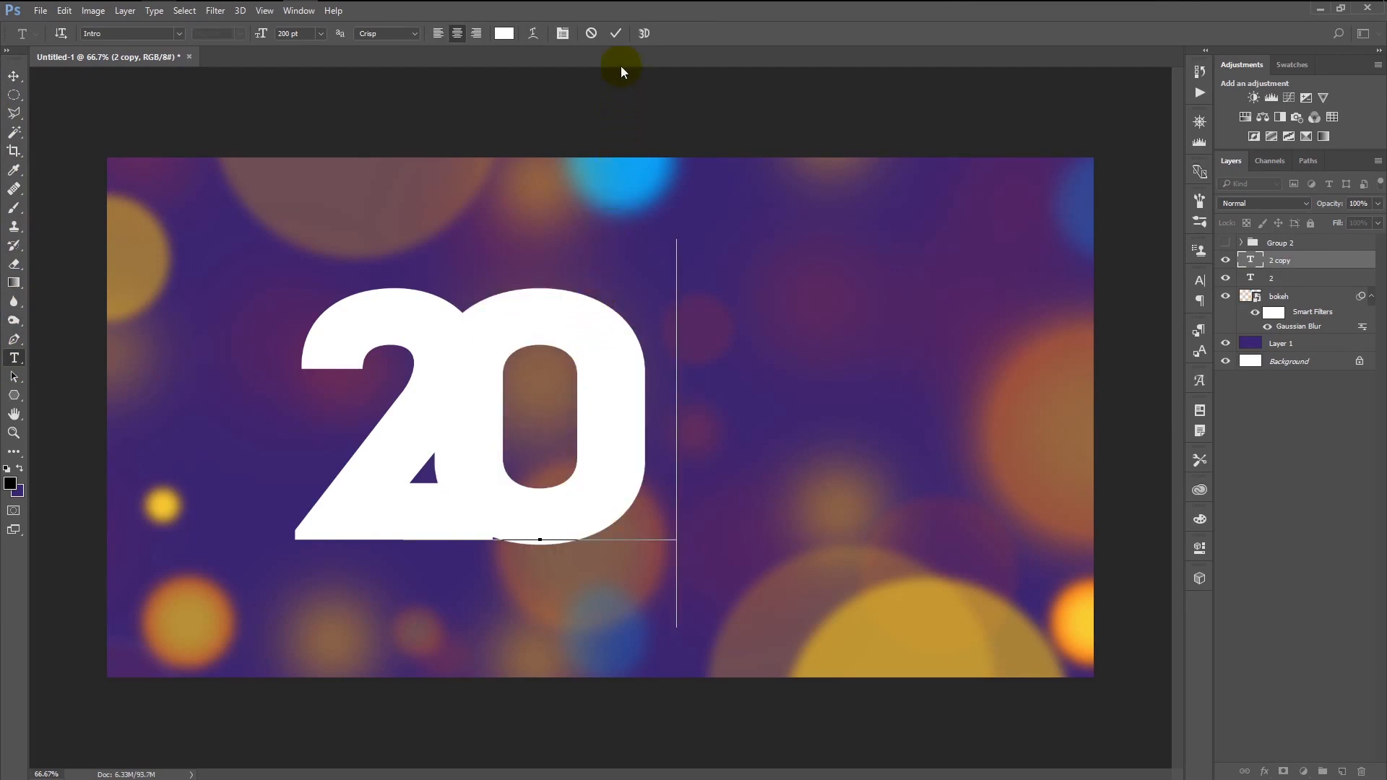
pyautogui.click(614, 33)
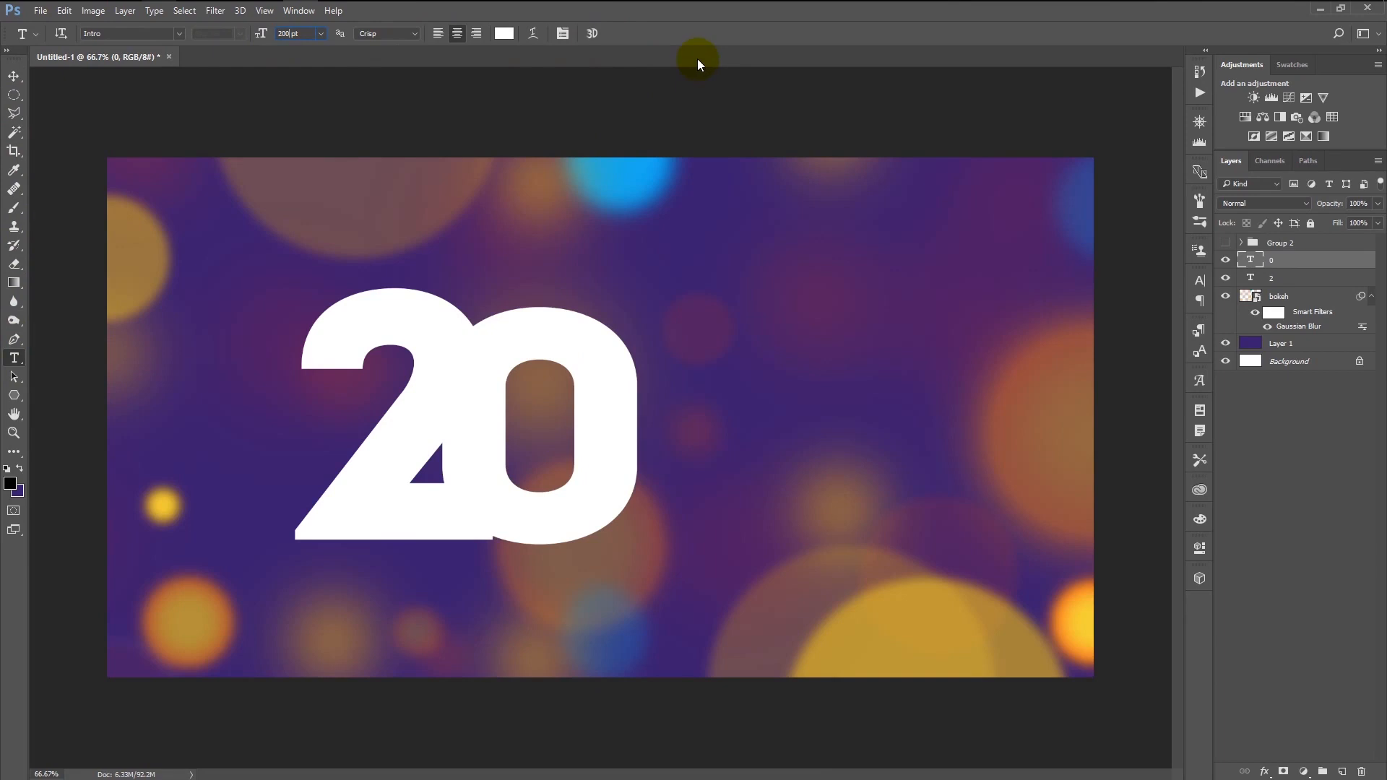
pyautogui.press('Return')
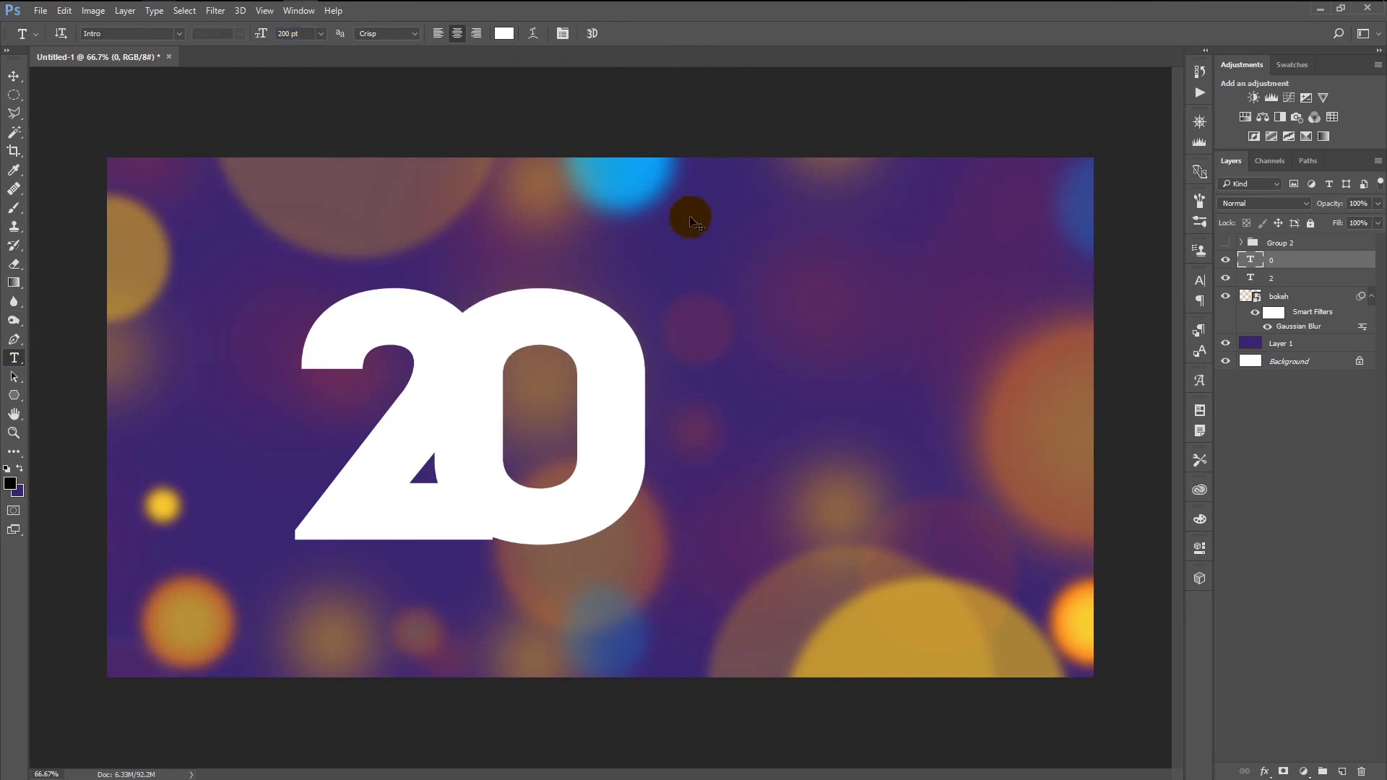
# Scale the "0" to 91.32% width and 104.42% height, rotate it to -18.09°, and nestle it against the "2".
pyautogui.hotkey('ctrl', 't')
pyautogui.moveTo(616, 465); pyautogui.dragTo(641, 466)
pyautogui.moveTo(746, 641); pyautogui.dragTo(675, 469)
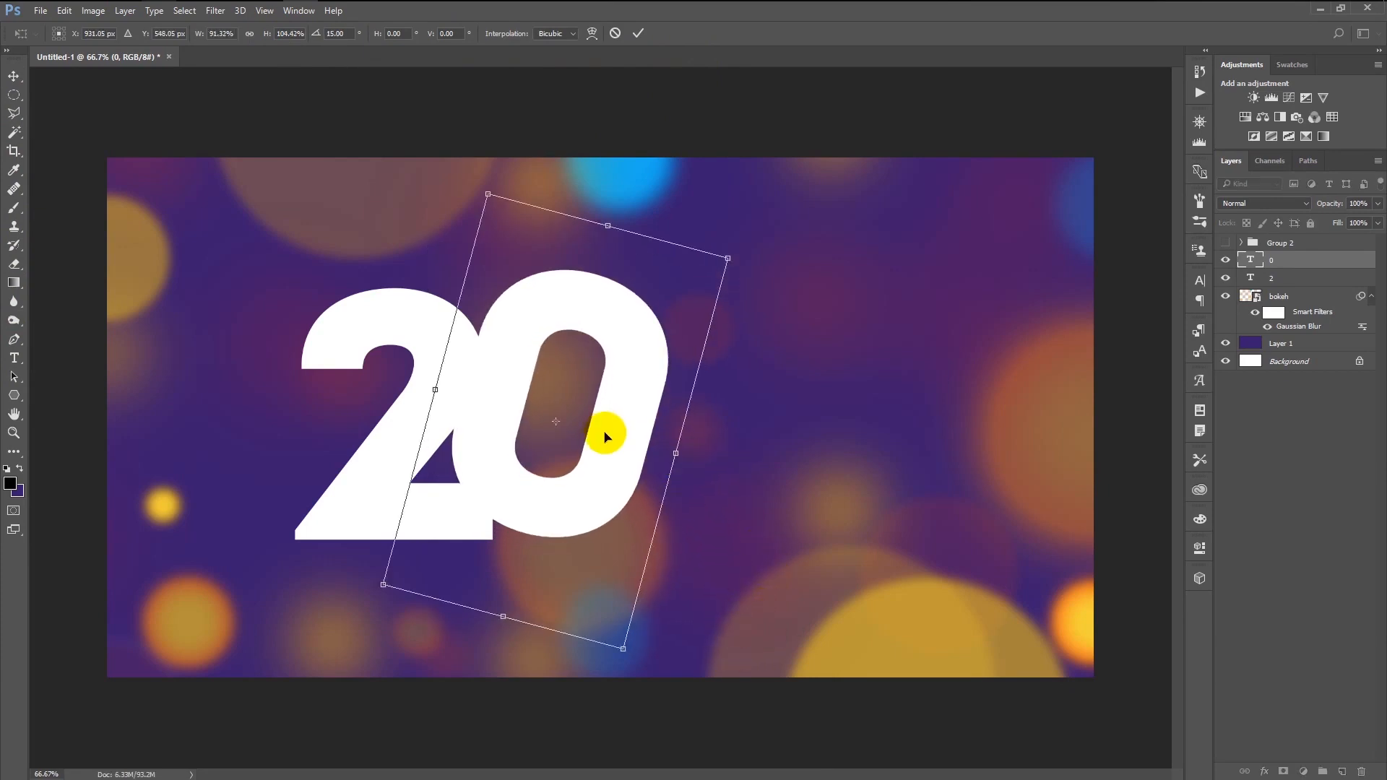
pyautogui.moveTo(605, 441); pyautogui.dragTo(609, 458)
pyautogui.moveTo(644, 714); pyautogui.dragTo(724, 586)
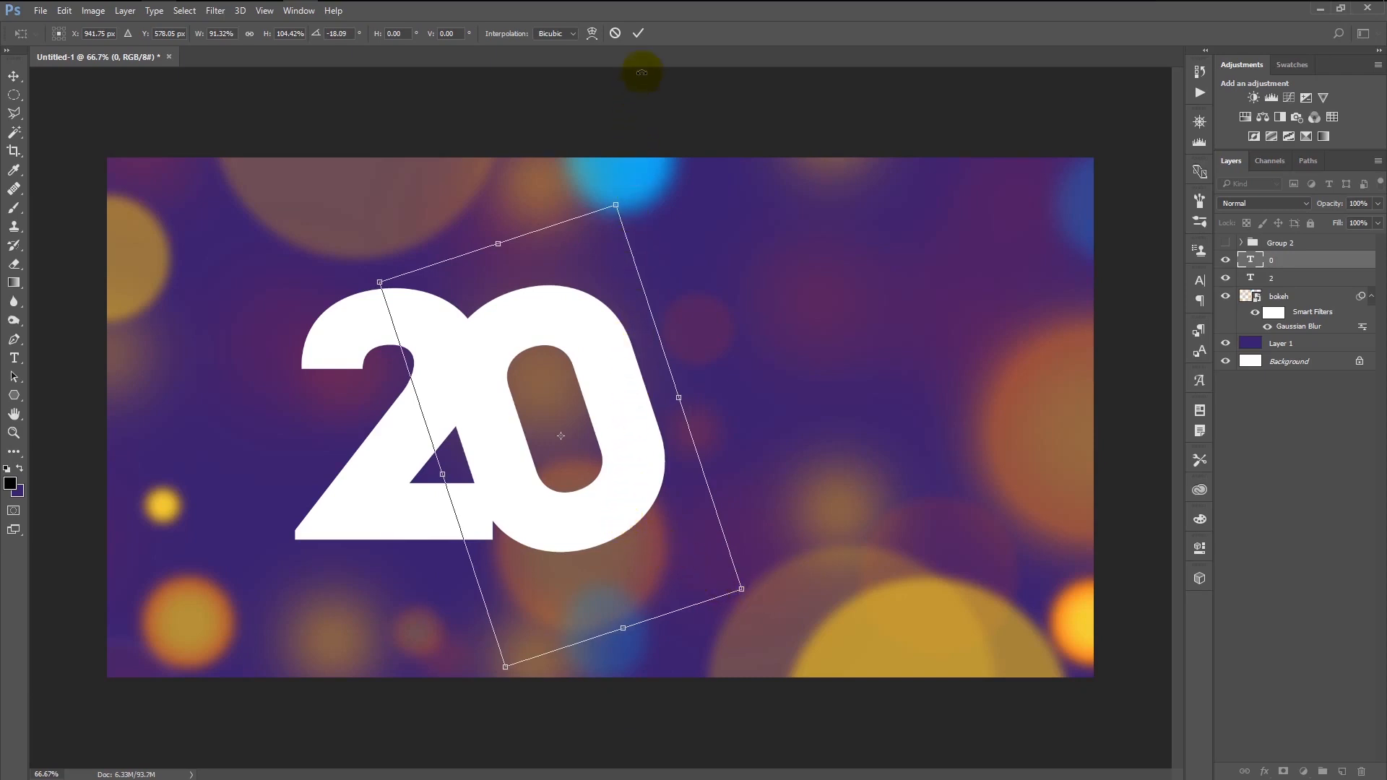
pyautogui.click(645, 33)
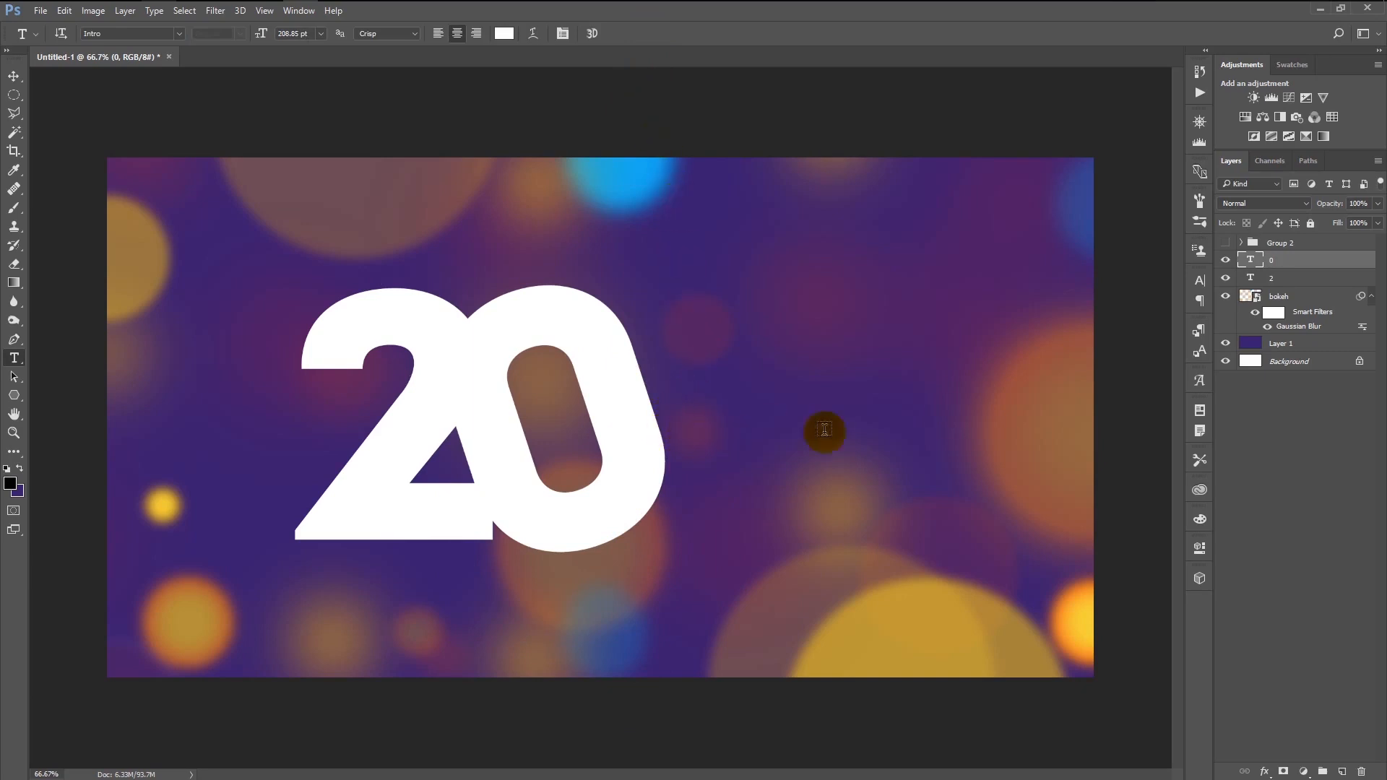
# Place a copy of the "0" to its right, change the copy's text to "1", and tilt it slightly against the "0".
pyautogui.hotkey('ctrl', 'j')
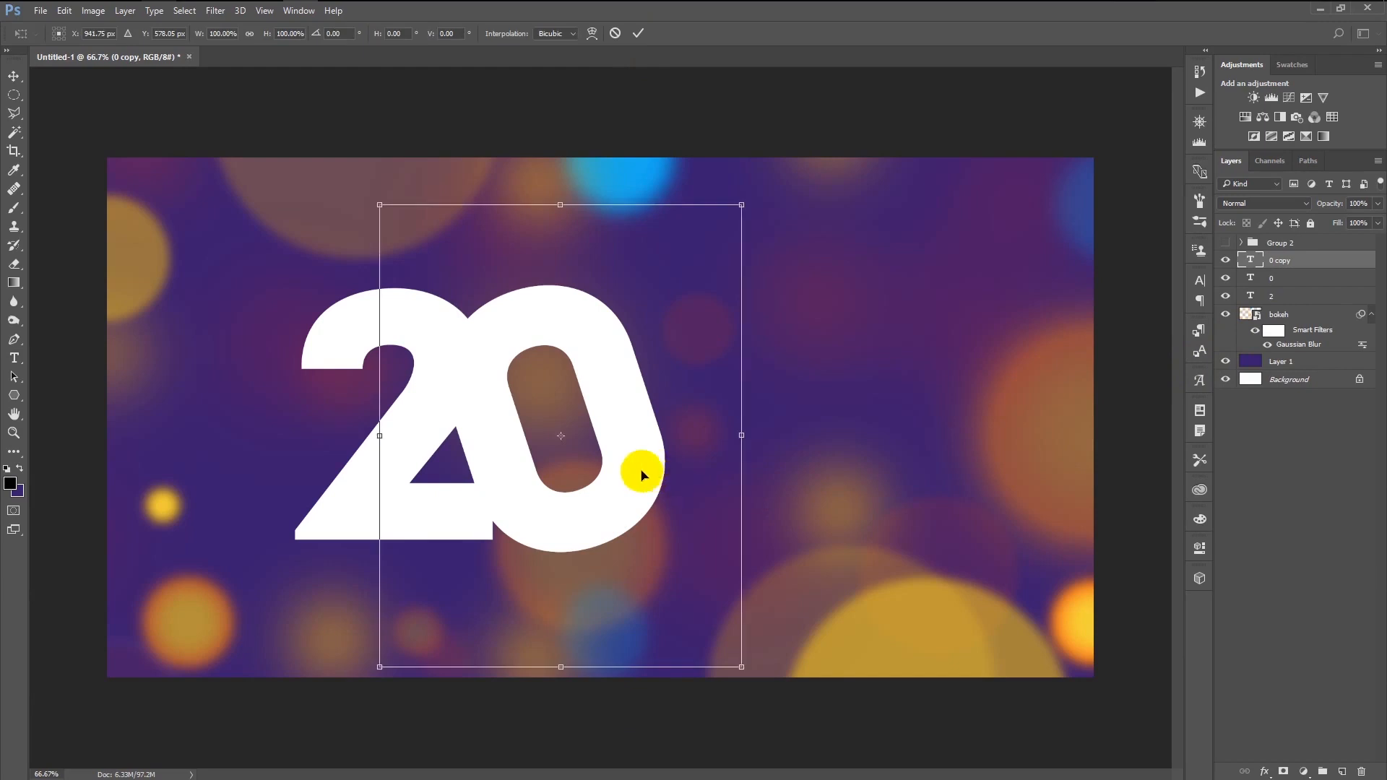
pyautogui.moveTo(650, 470); pyautogui.dragTo(873, 519)
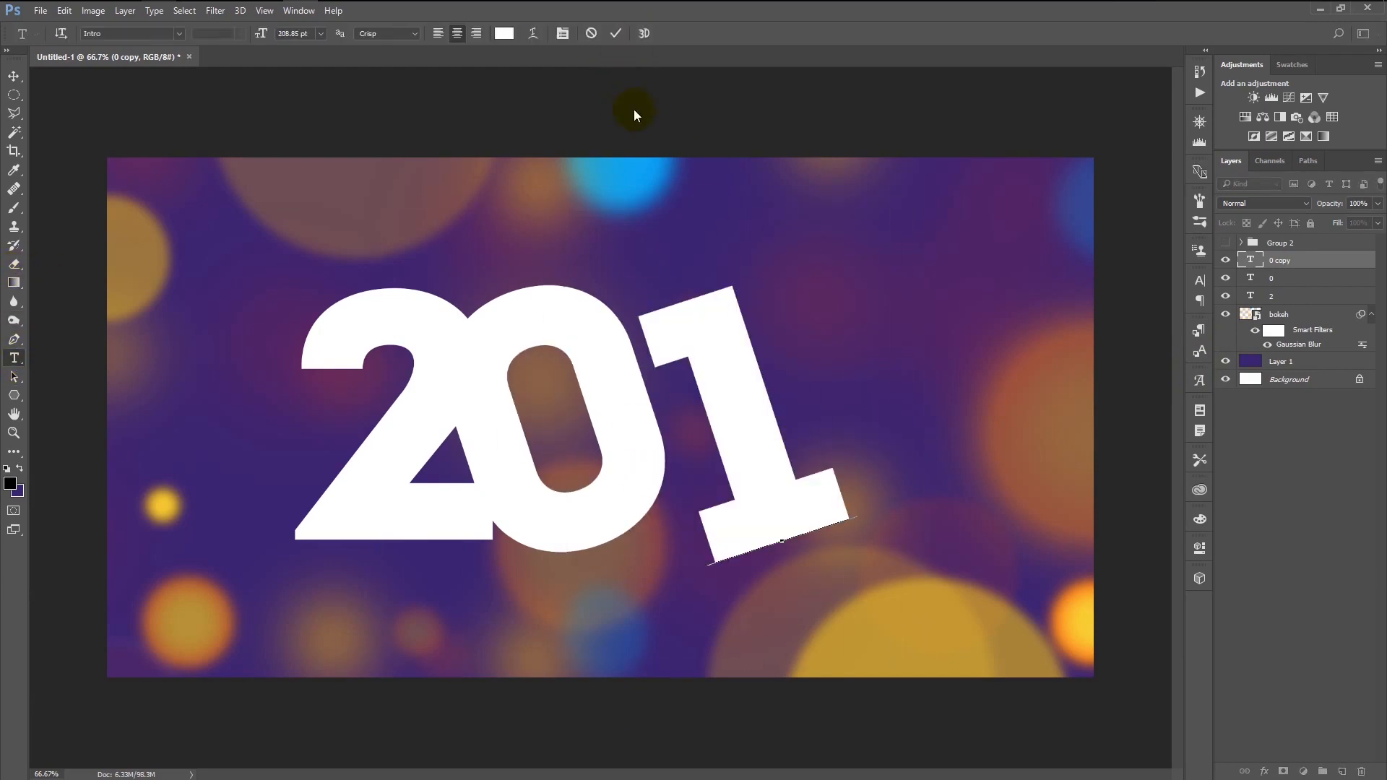
pyautogui.hotkey('ctrl', 't')
pyautogui.click(639, 33)
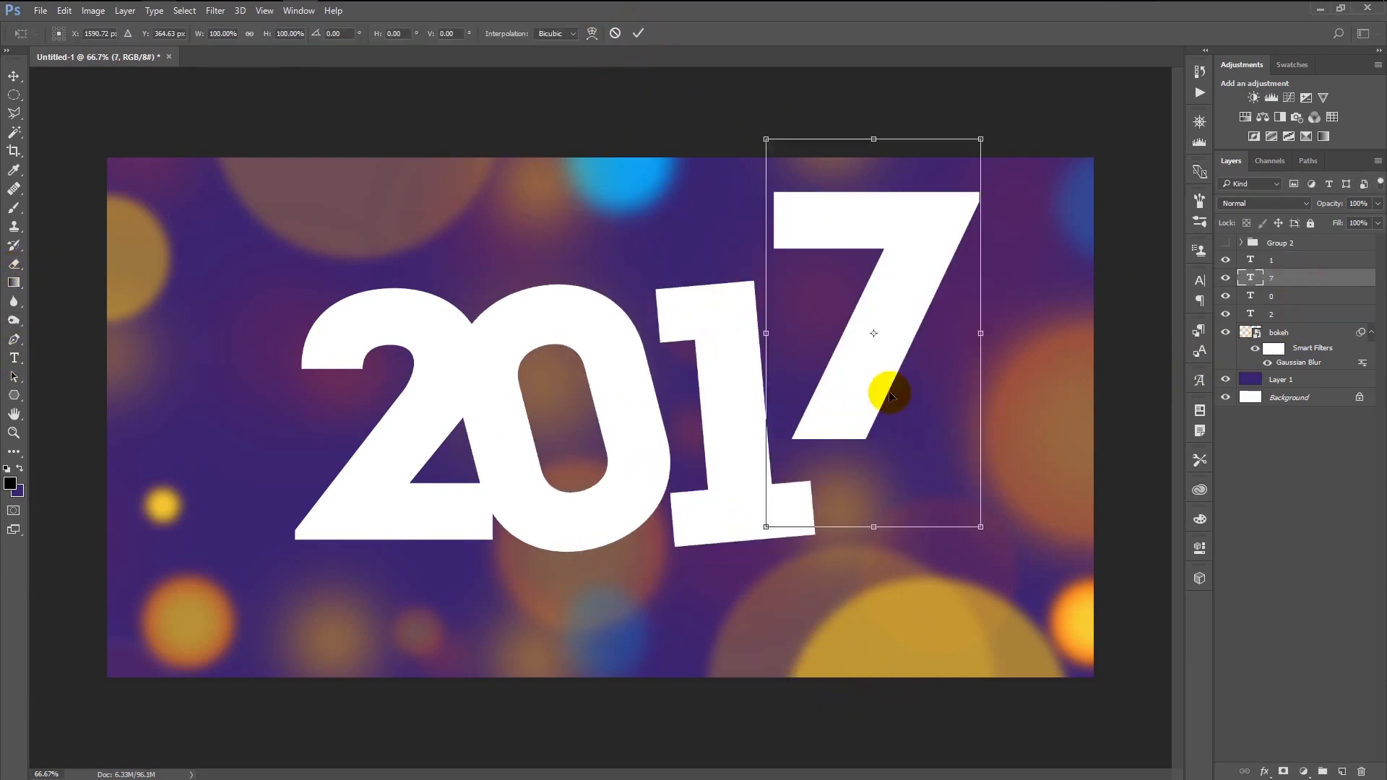
# Rotate the "7" slightly clockwise and move it down so its foot meets the base of the "1".
pyautogui.moveTo(879, 387); pyautogui.dragTo(911, 448)
pyautogui.moveTo(1039, 612); pyautogui.dragTo(1034, 619)
pyautogui.moveTo(910, 510); pyautogui.dragTo(890, 504)
pyautogui.click(639, 33)
pyautogui.hotkey('ctrl', 't')
pyautogui.moveTo(902, 416); pyautogui.dragTo(820, 443)
pyautogui.click(634, 32)
# Group the four numeral layers and centre the group on the canvas.
pyautogui.click(1320, 318)
pyautogui.keyDown('shift'); pyautogui.click(1311, 261); pyautogui.keyUp('shift')
pyautogui.hotkey('ctrl', 'g')
pyautogui.hotkey('ctrl', 't')
pyautogui.press('Return')
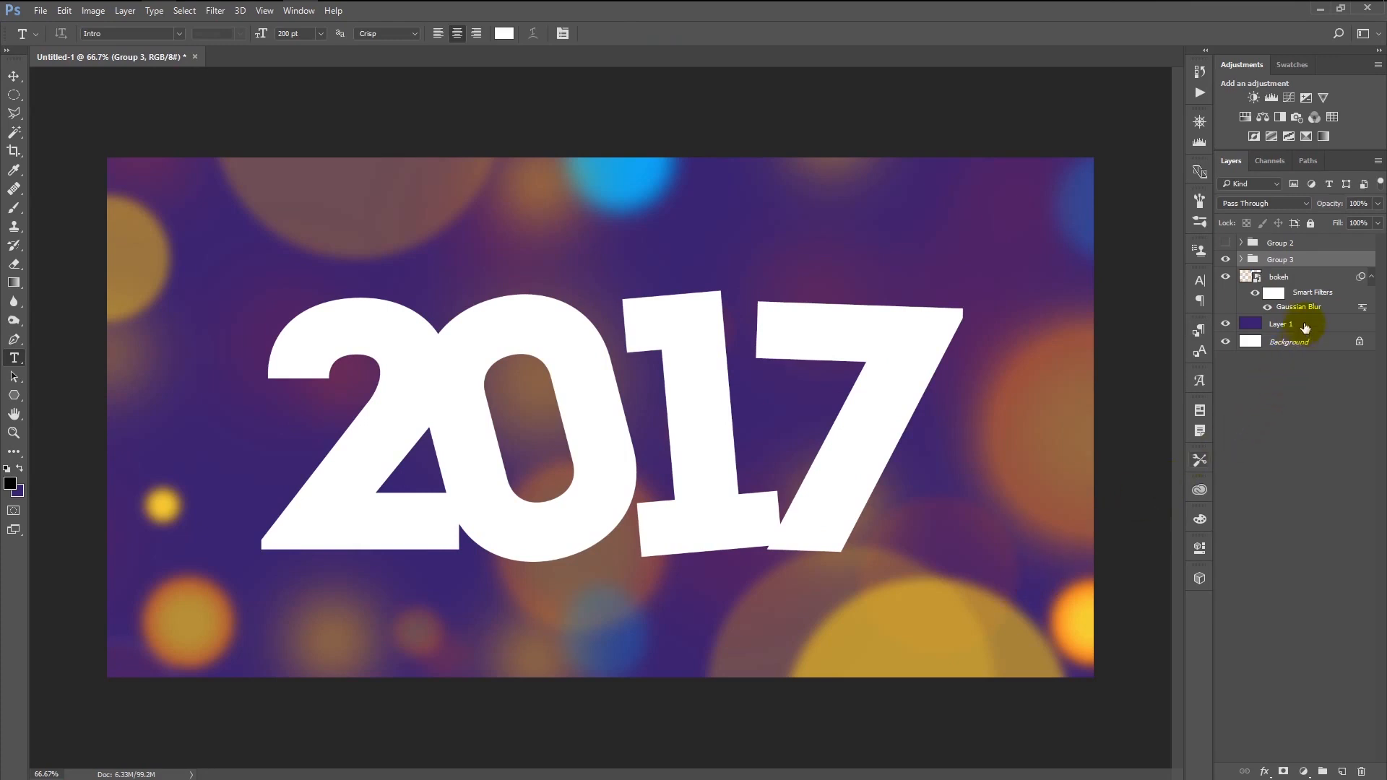
# Give the "2" a black (000000) drop shadow with 70% opacity, 40° angle, 36 px distance, 5% spread and 70 px size.
pyautogui.click(1241, 259)
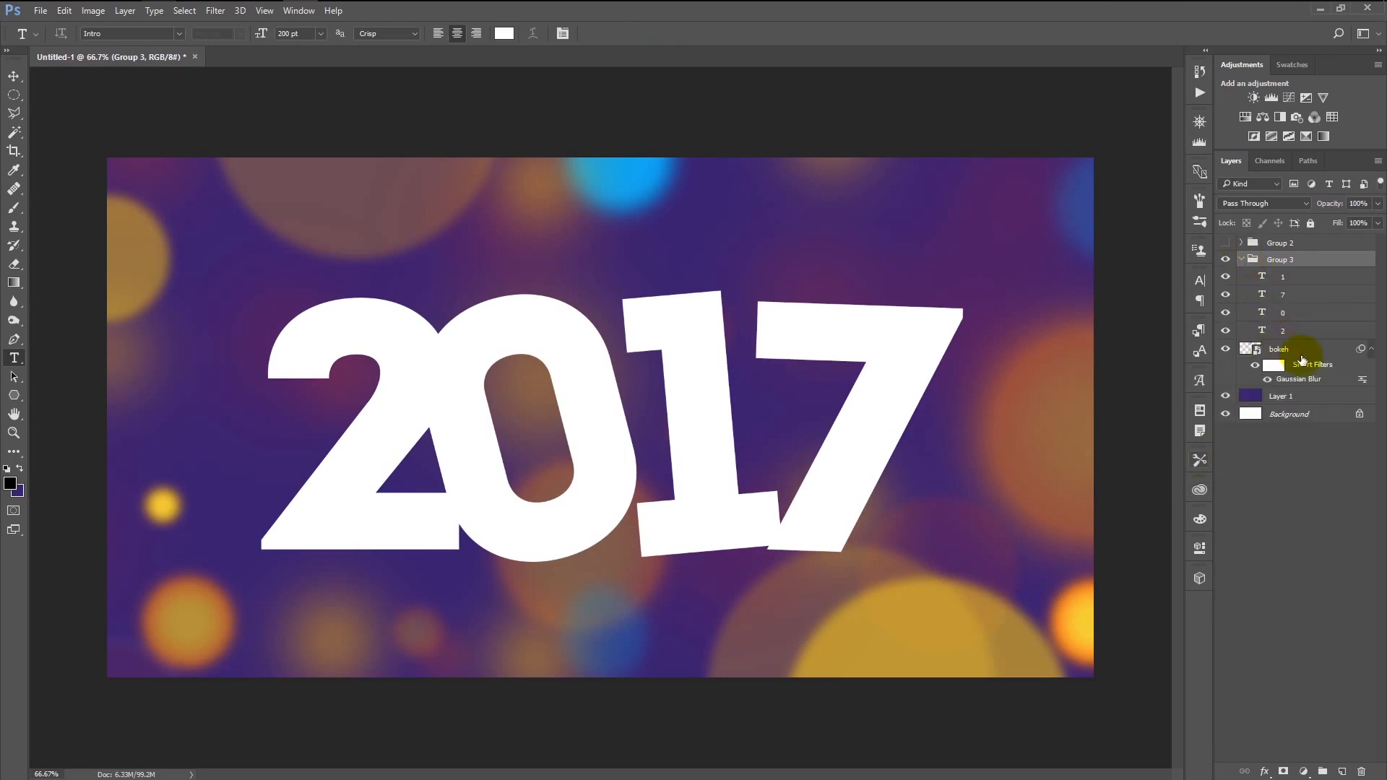
pyautogui.click(1344, 333)
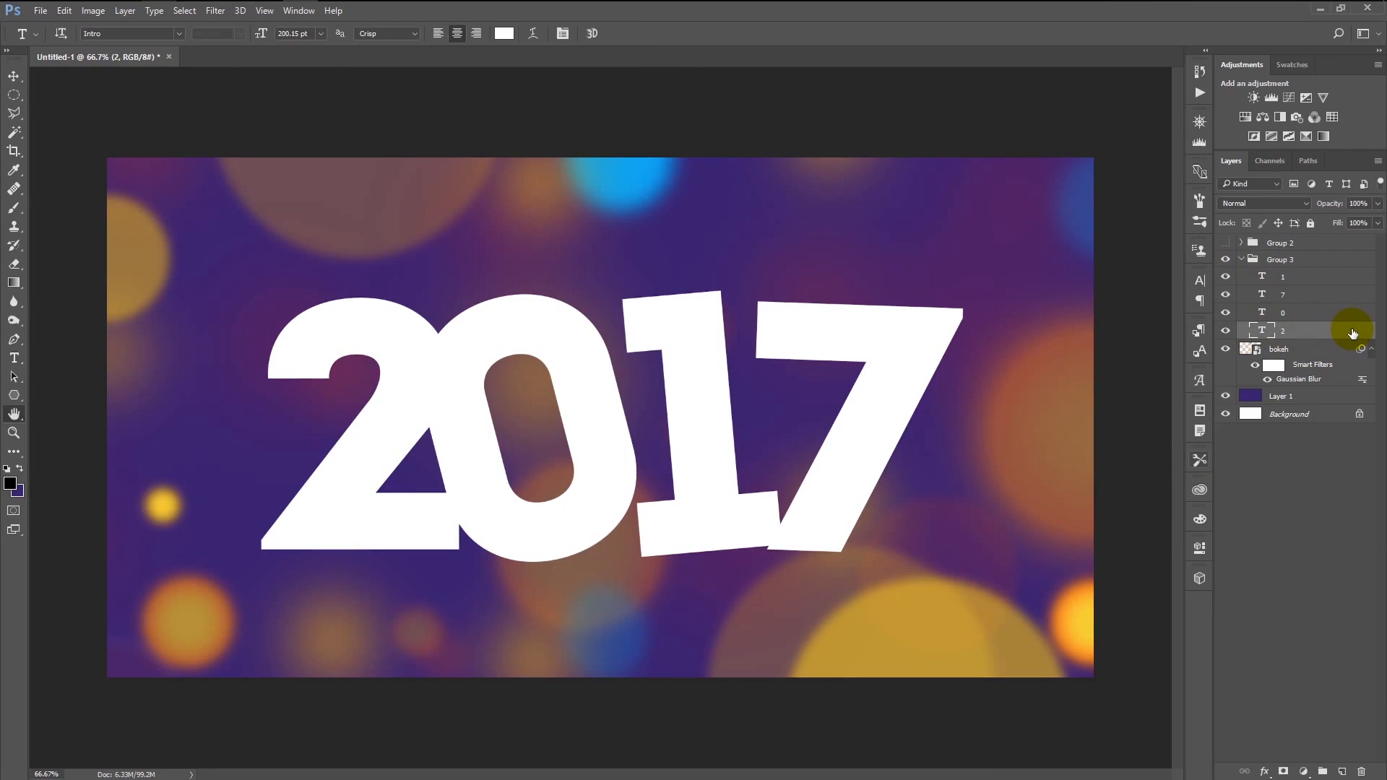
pyautogui.doubleClick(1353, 332)
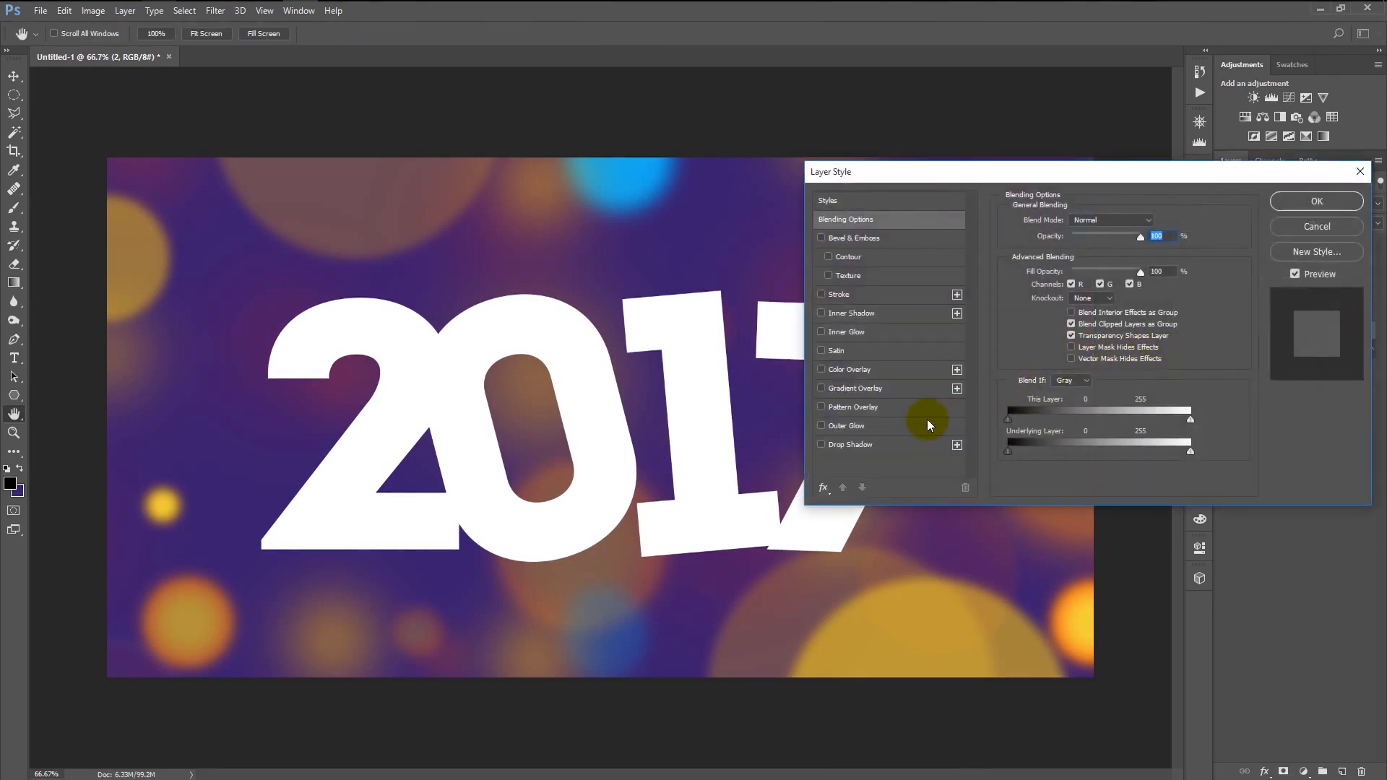
pyautogui.click(891, 439)
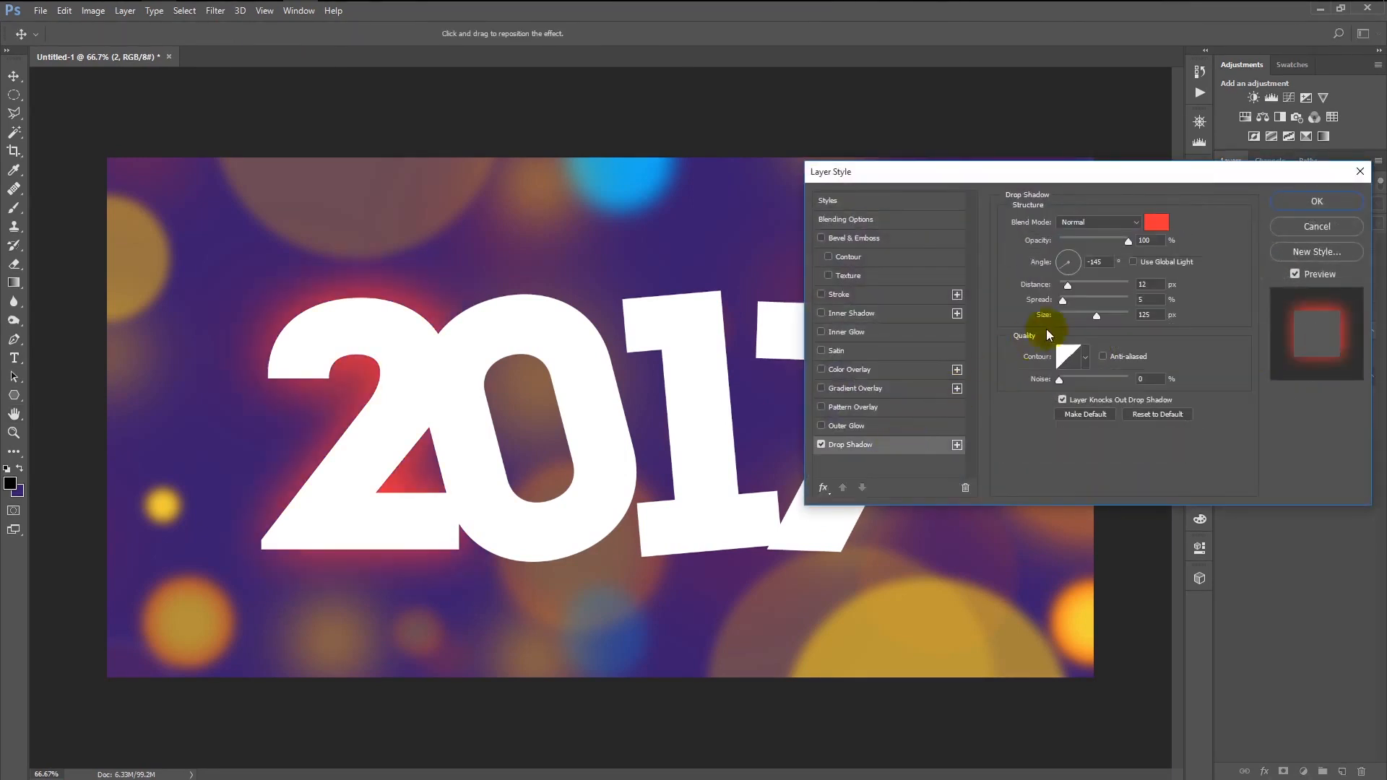
pyautogui.click(1155, 223)
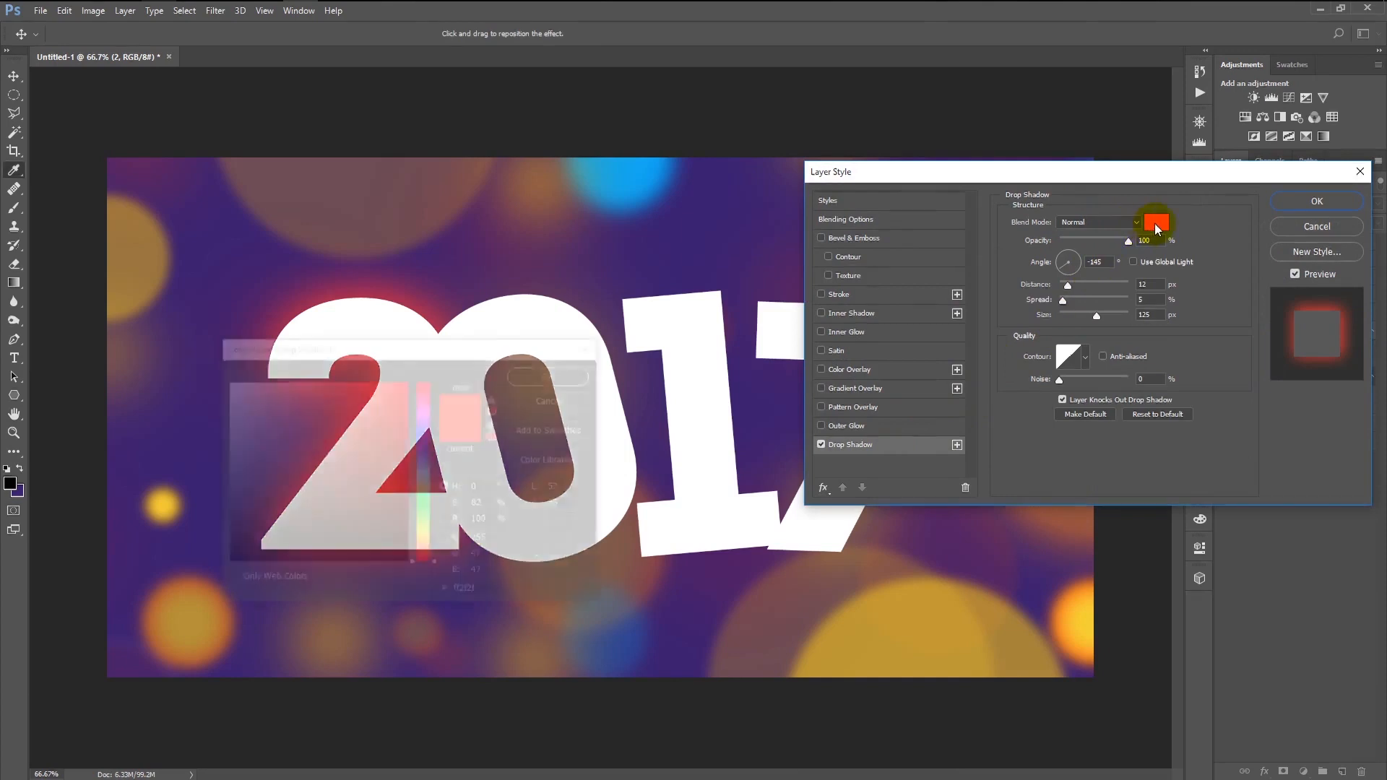
pyautogui.moveTo(372, 468); pyautogui.dragTo(213, 591)
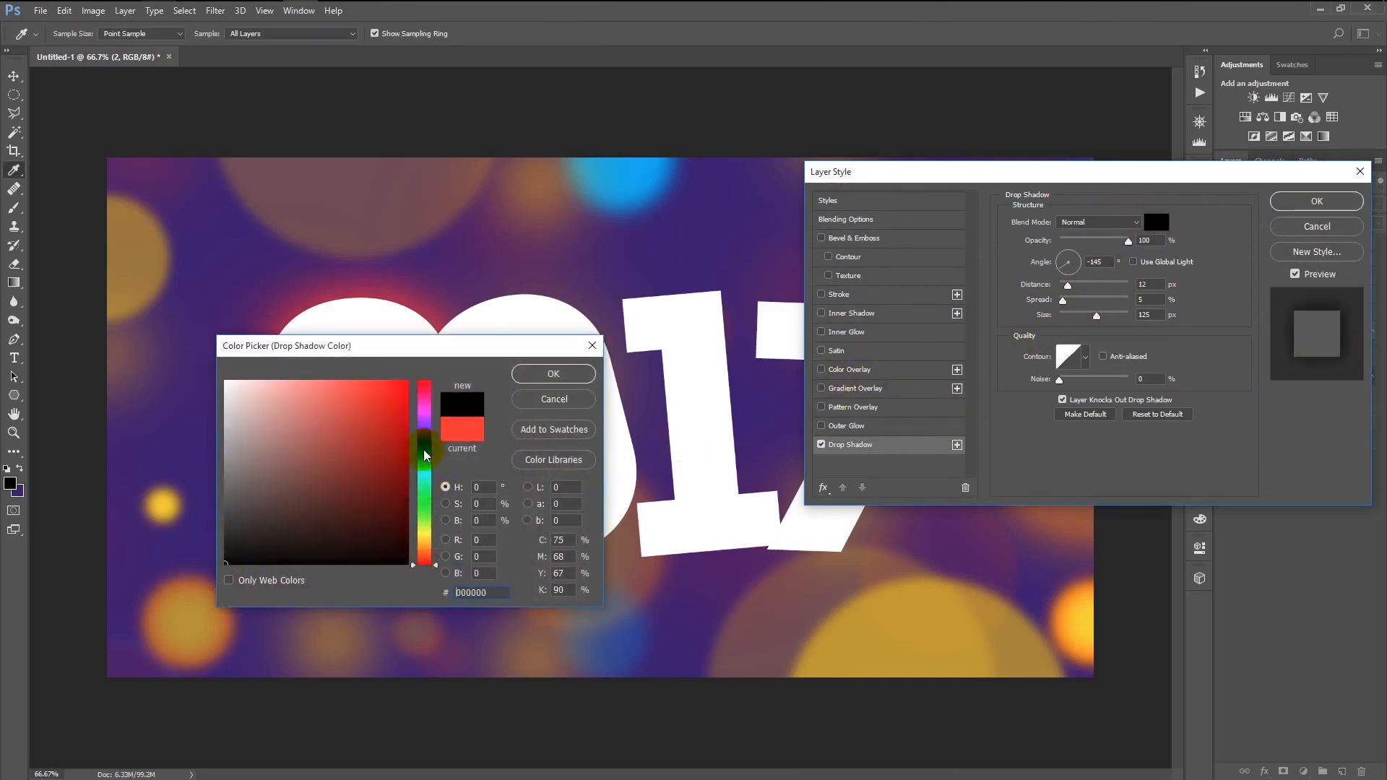
pyautogui.click(523, 375)
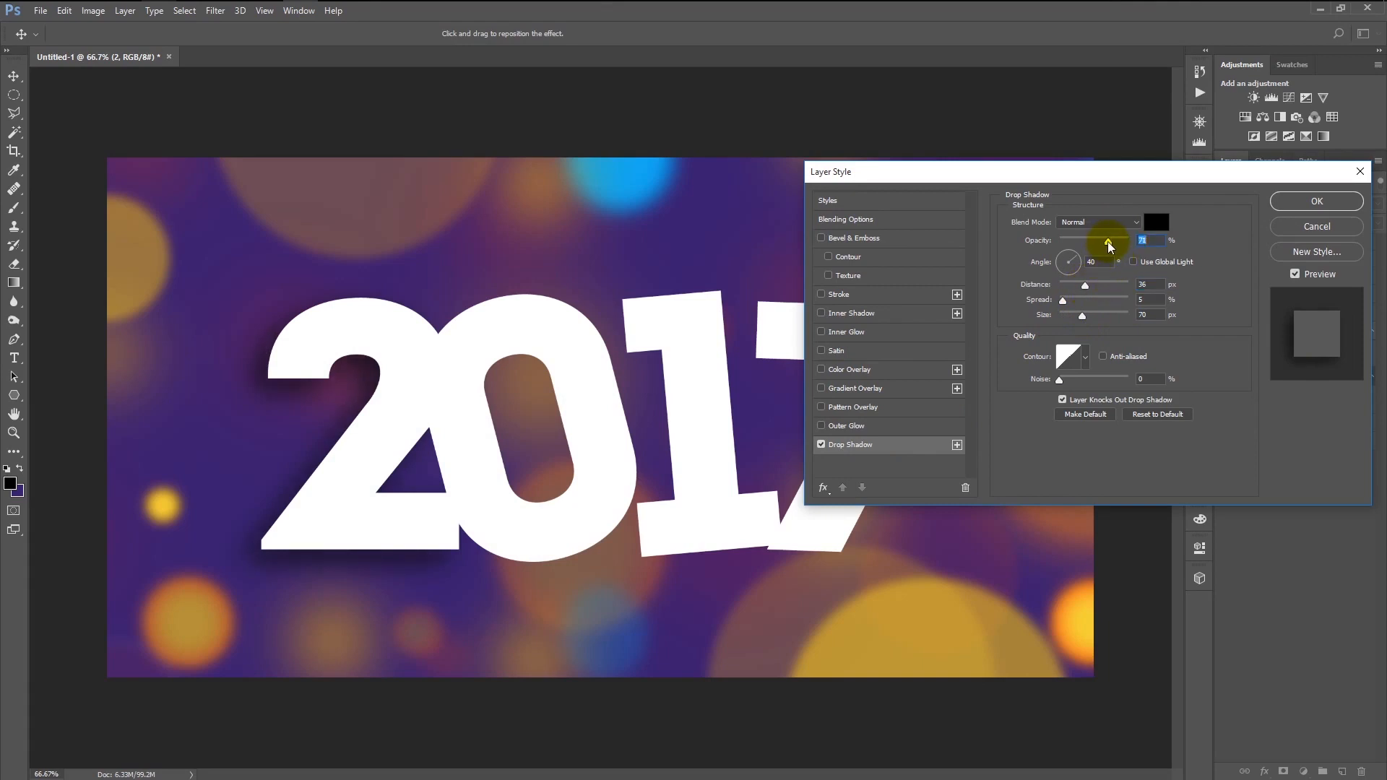
pyautogui.write('70')
pyautogui.click(1296, 199)
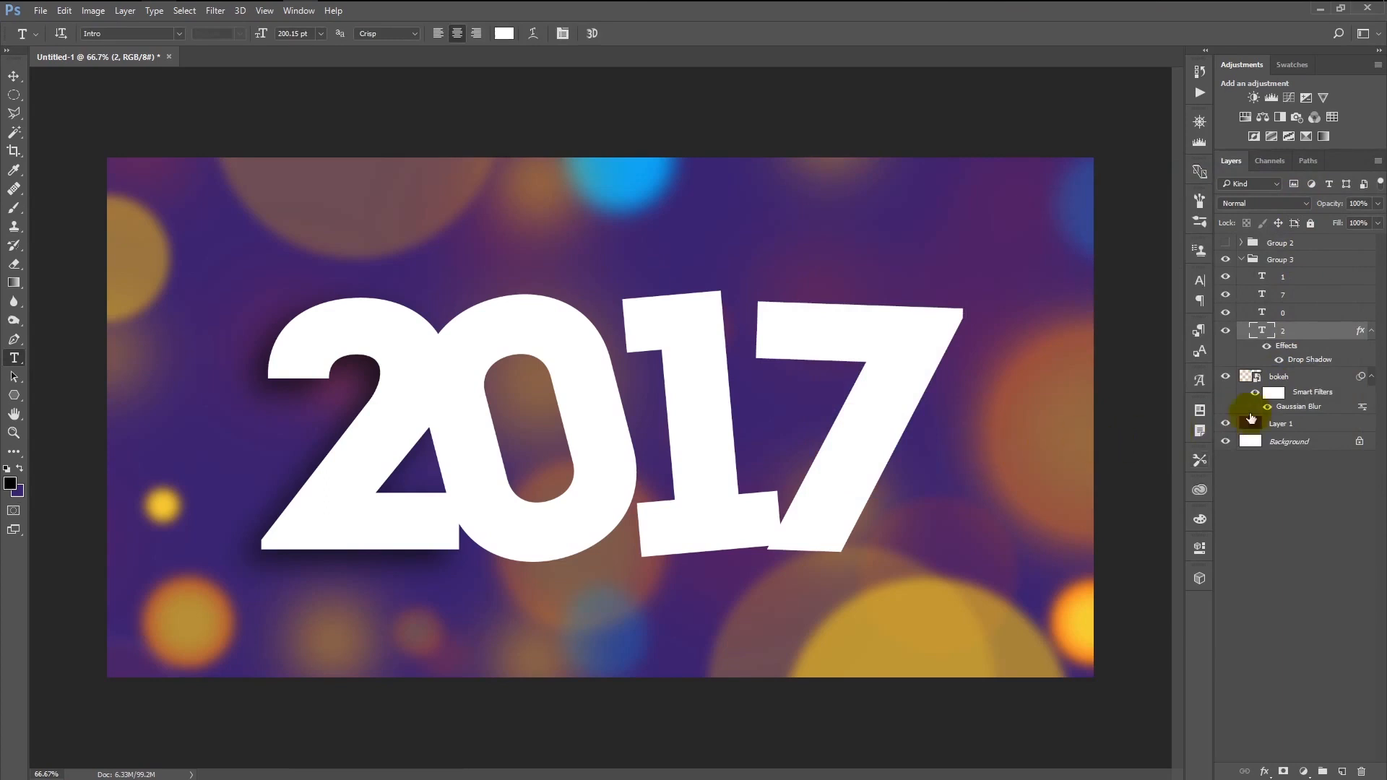
# Copy the drop shadow of the "2" onto the other three numerals and move the "7" layer above the "1".
pyautogui.moveTo(1292, 354); pyautogui.dragTo(1293, 283)
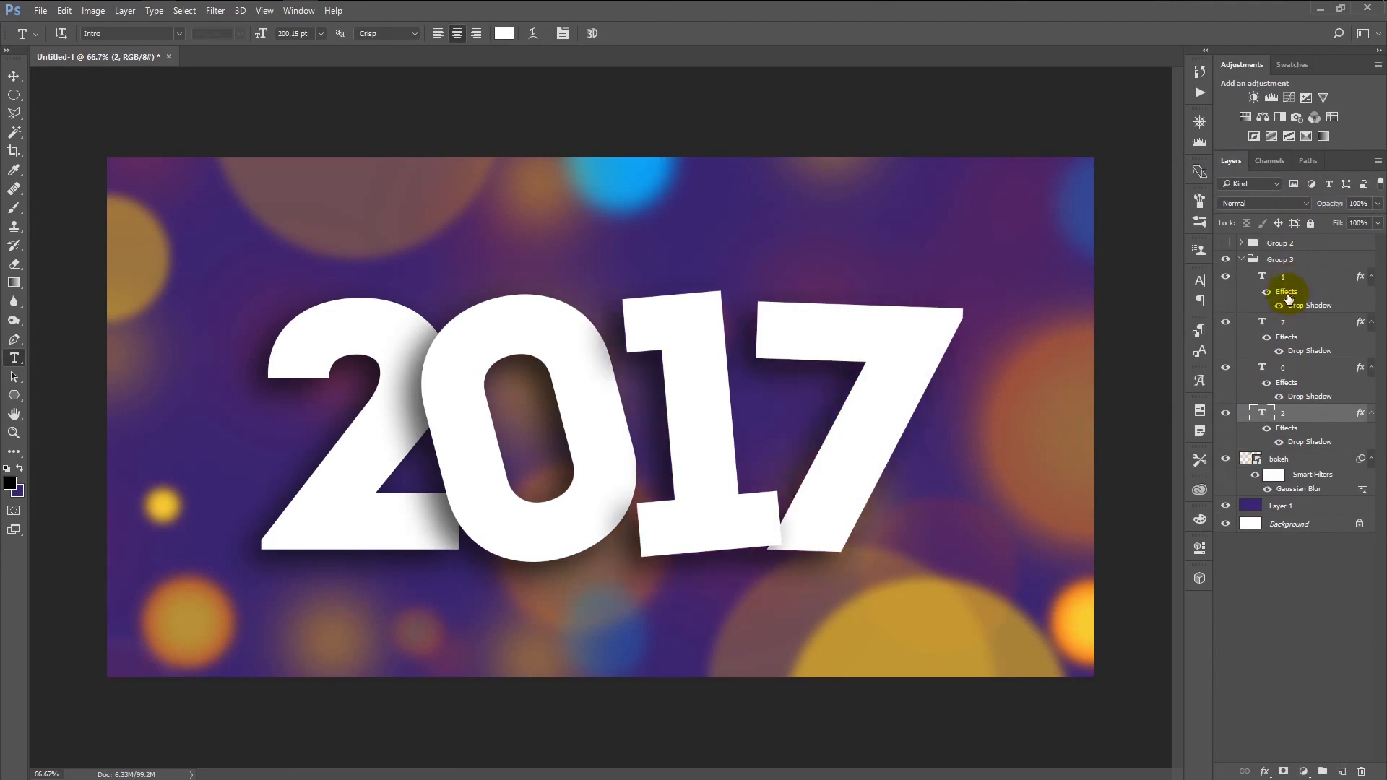
pyautogui.moveTo(1294, 333); pyautogui.dragTo(1302, 277)
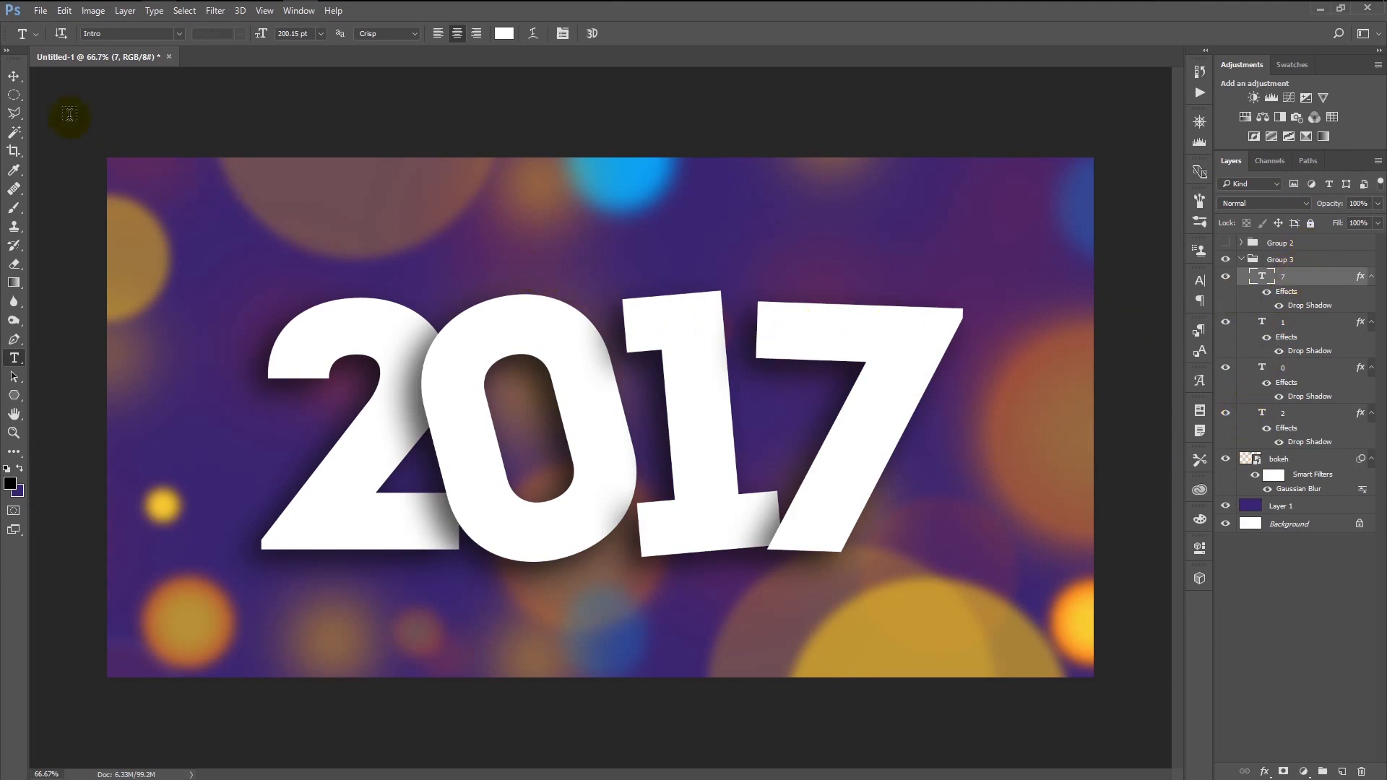
# Create an empty layer above the "7" and start a polygonal lasso outline at the upper-left corner of the "7".
pyautogui.click(15, 114)
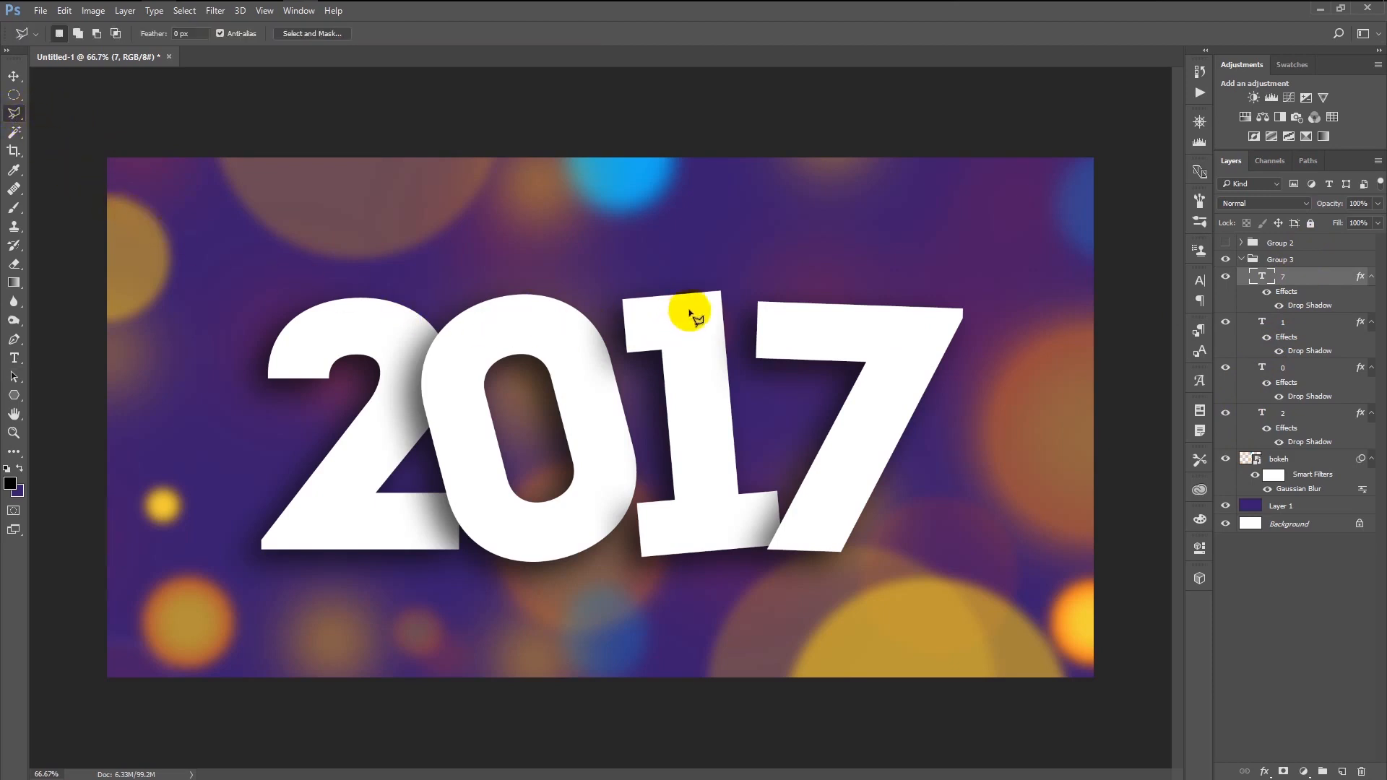
pyautogui.hotkey('ctrl', 'alt', 'shift', 'n')
pyautogui.scroll(4, 749, 303)
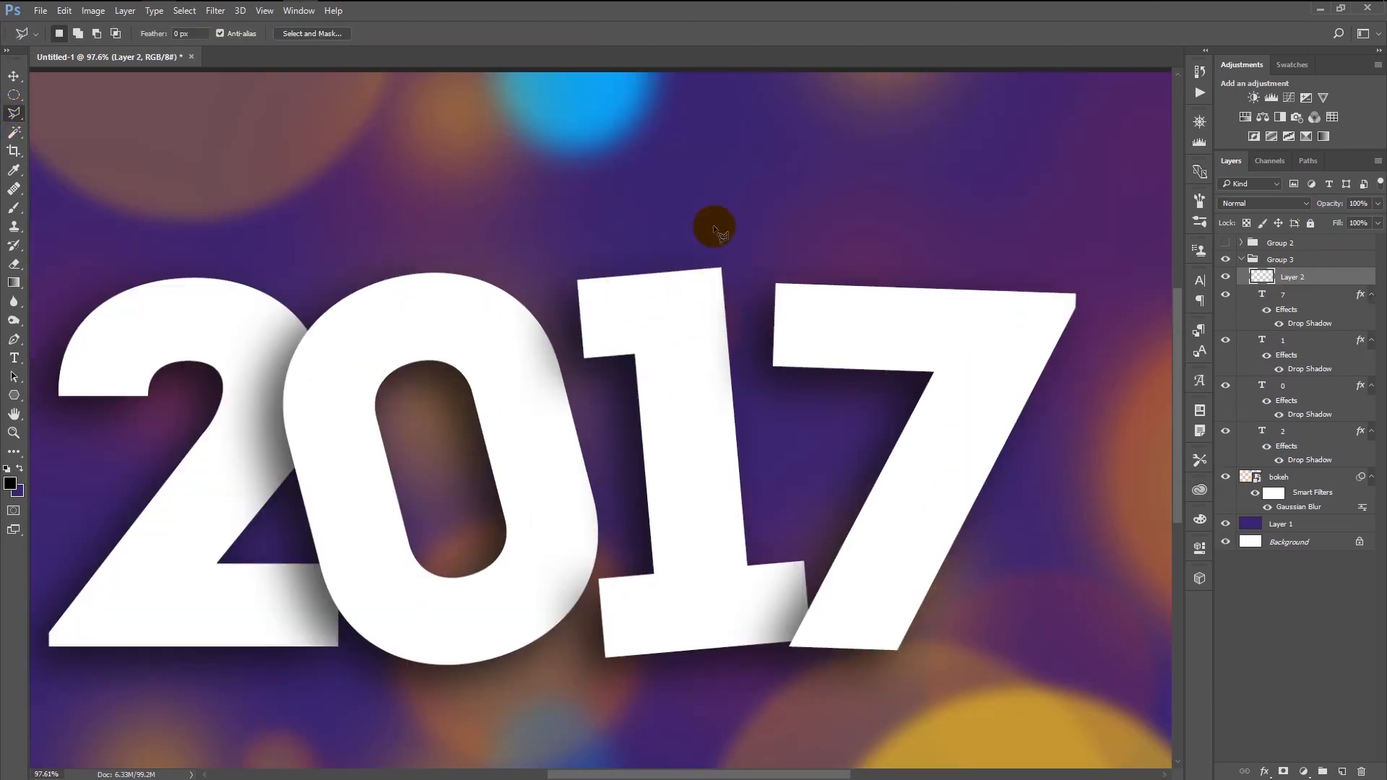
pyautogui.click(776, 284)
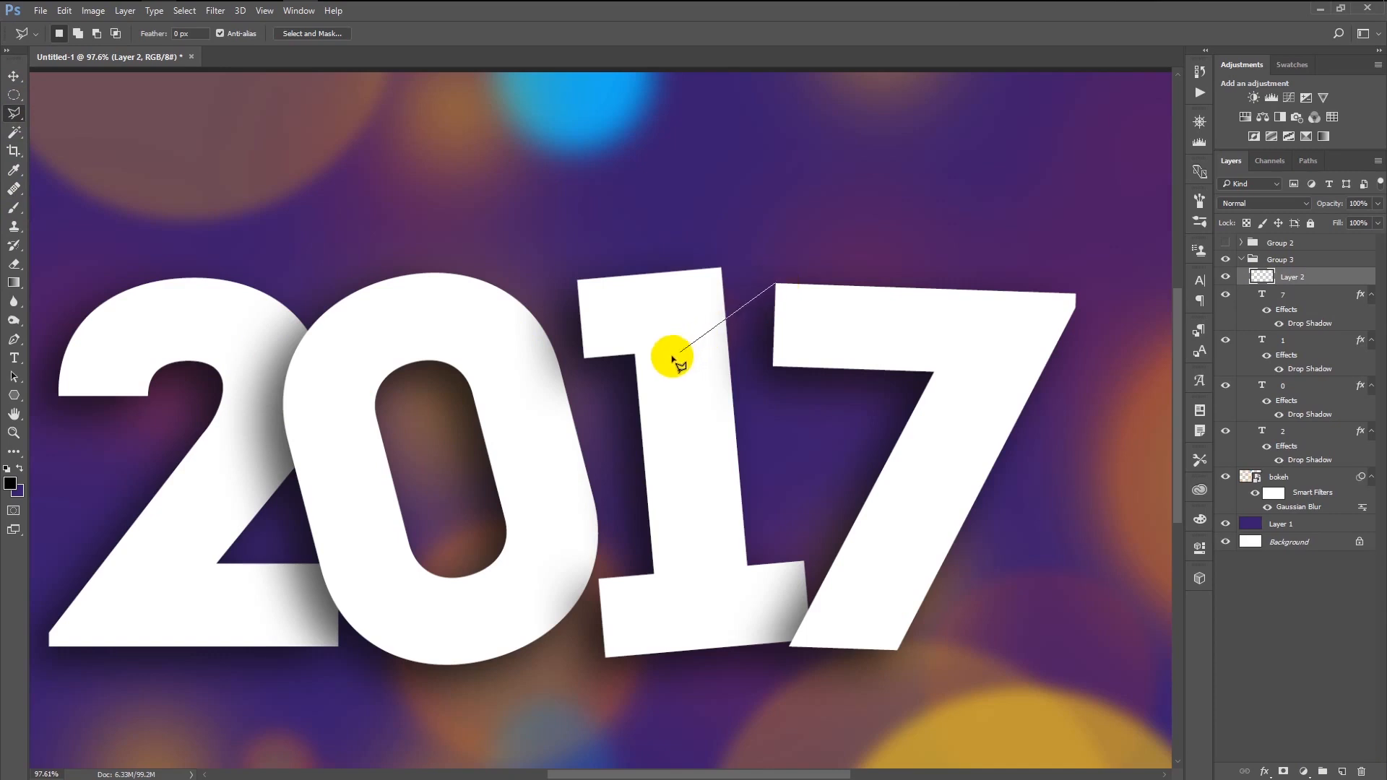
pyautogui.click(656, 356)
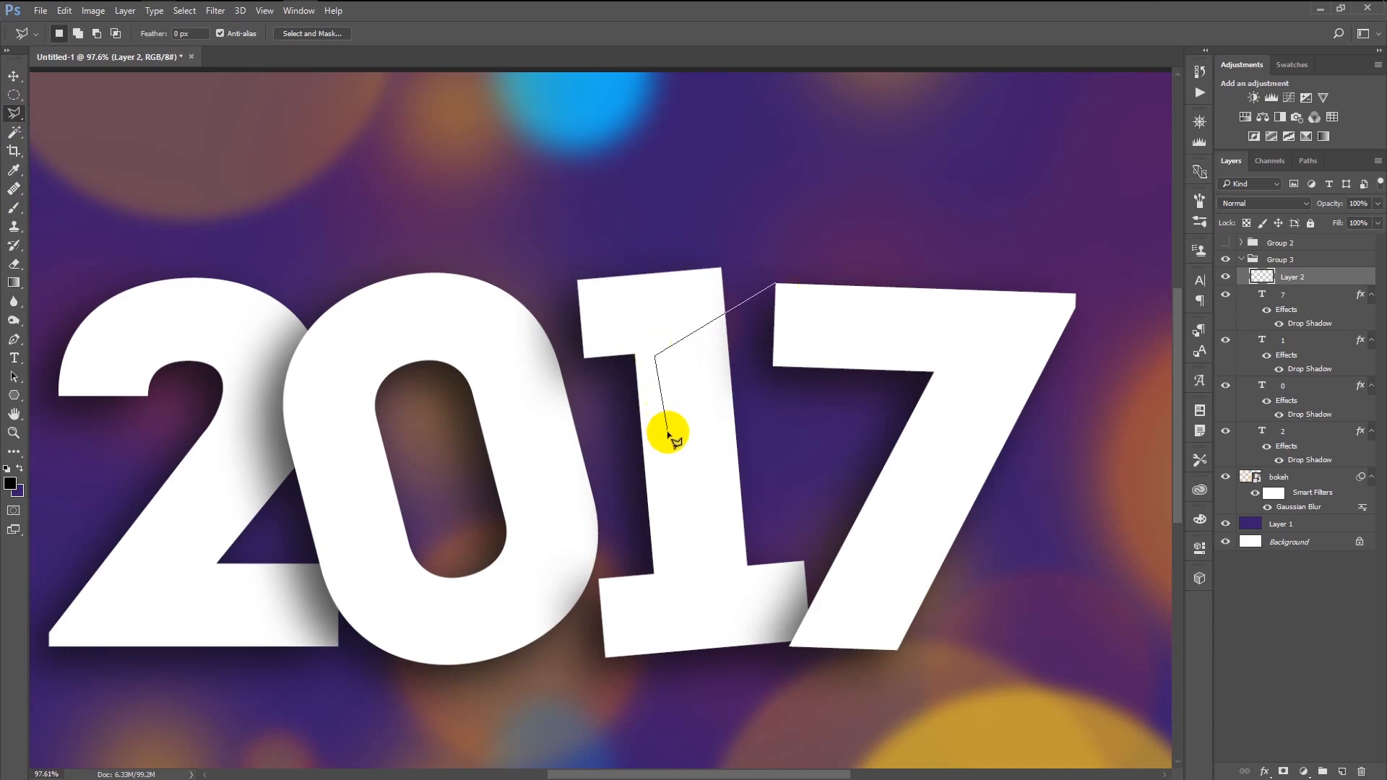
pyautogui.click(657, 424)
pyautogui.click(774, 369)
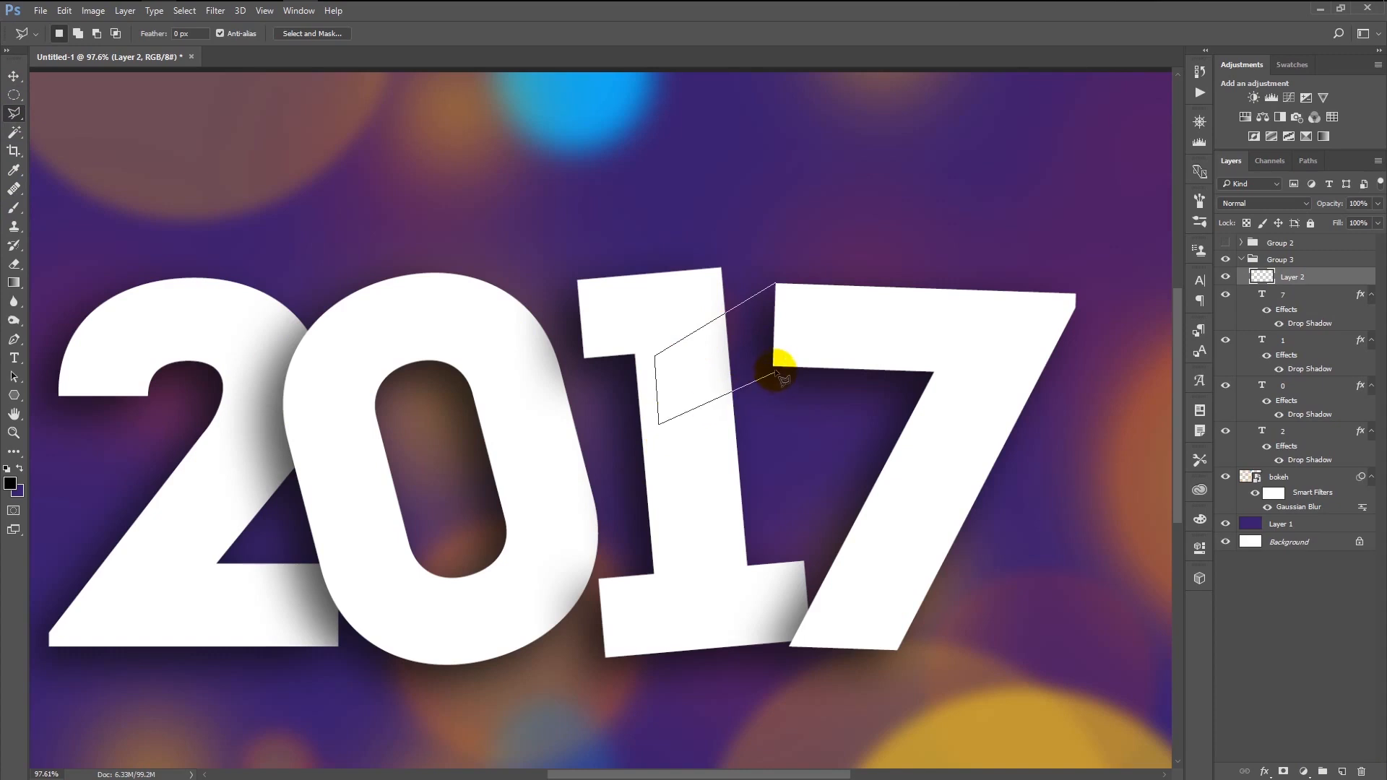
pyautogui.press('BackSpace')
pyautogui.press('BackSpace')
pyautogui.press('BackSpace')
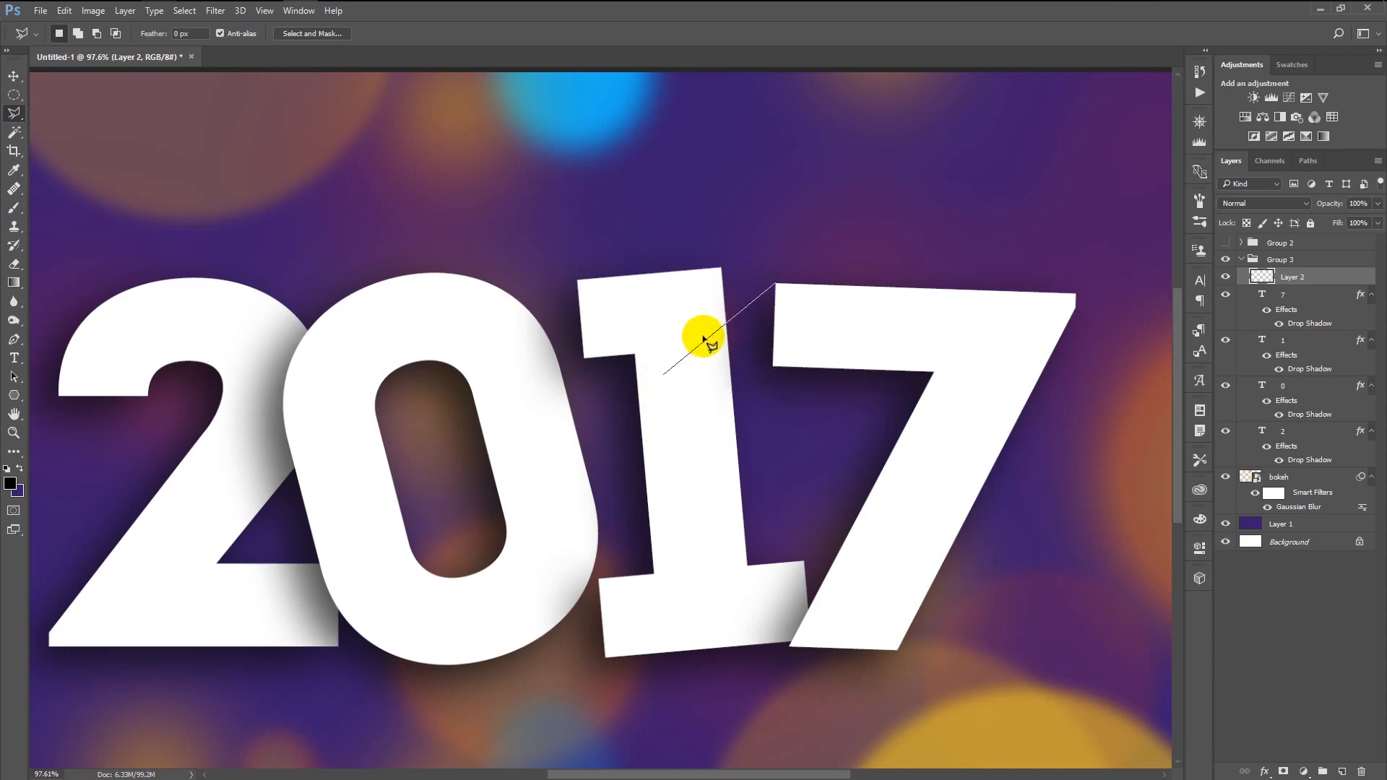
# Complete a slanted four-sided lasso selection running from the left edge of the "7" down onto the stem of the "1".
pyautogui.click(702, 327)
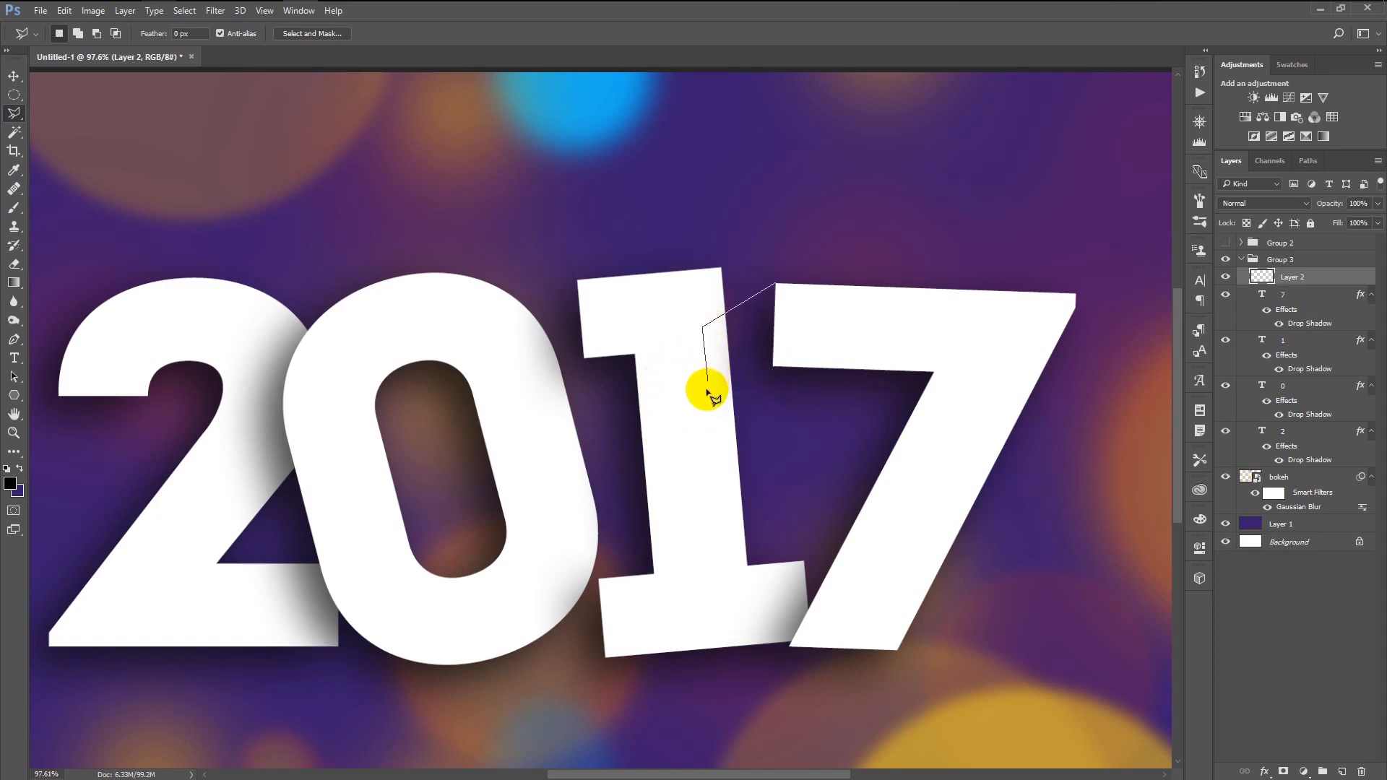
pyautogui.click(705, 397)
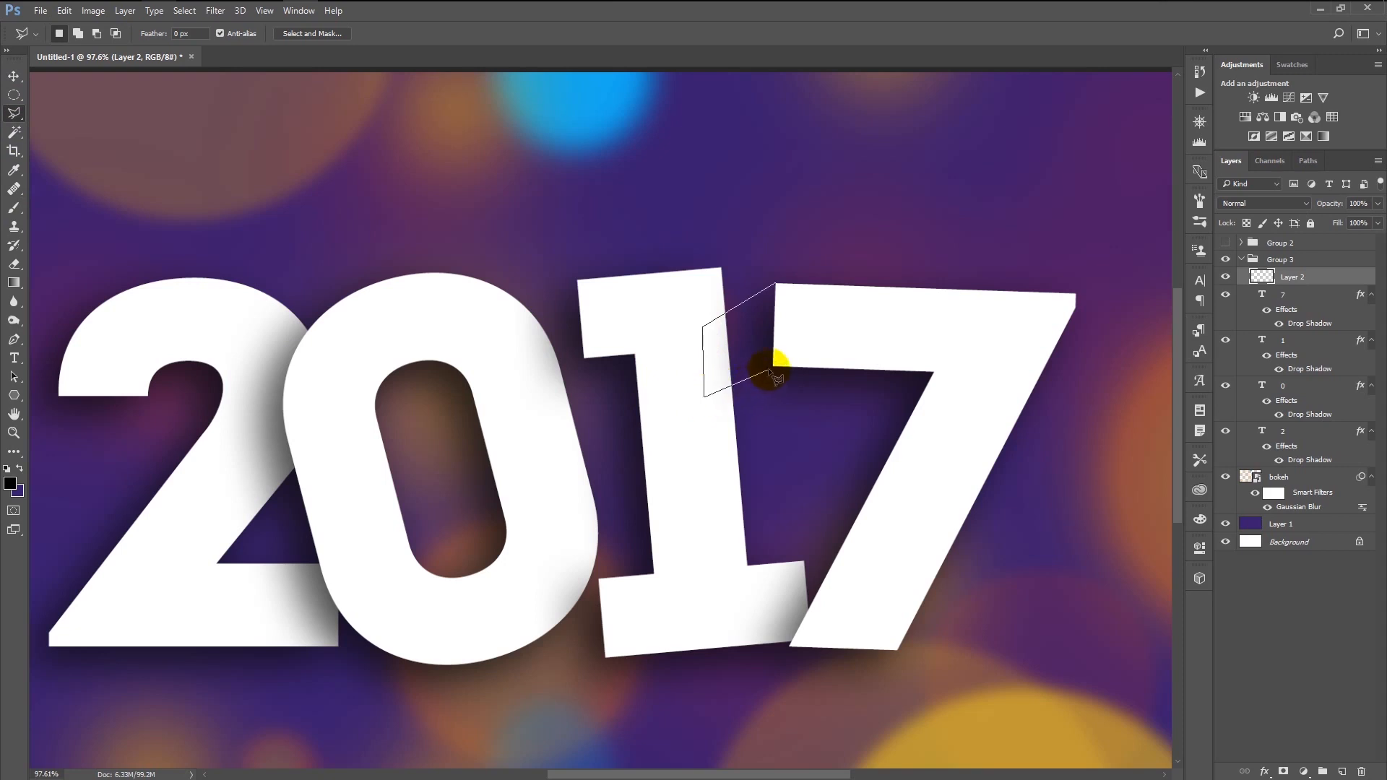
pyautogui.click(773, 366)
pyautogui.click(777, 286)
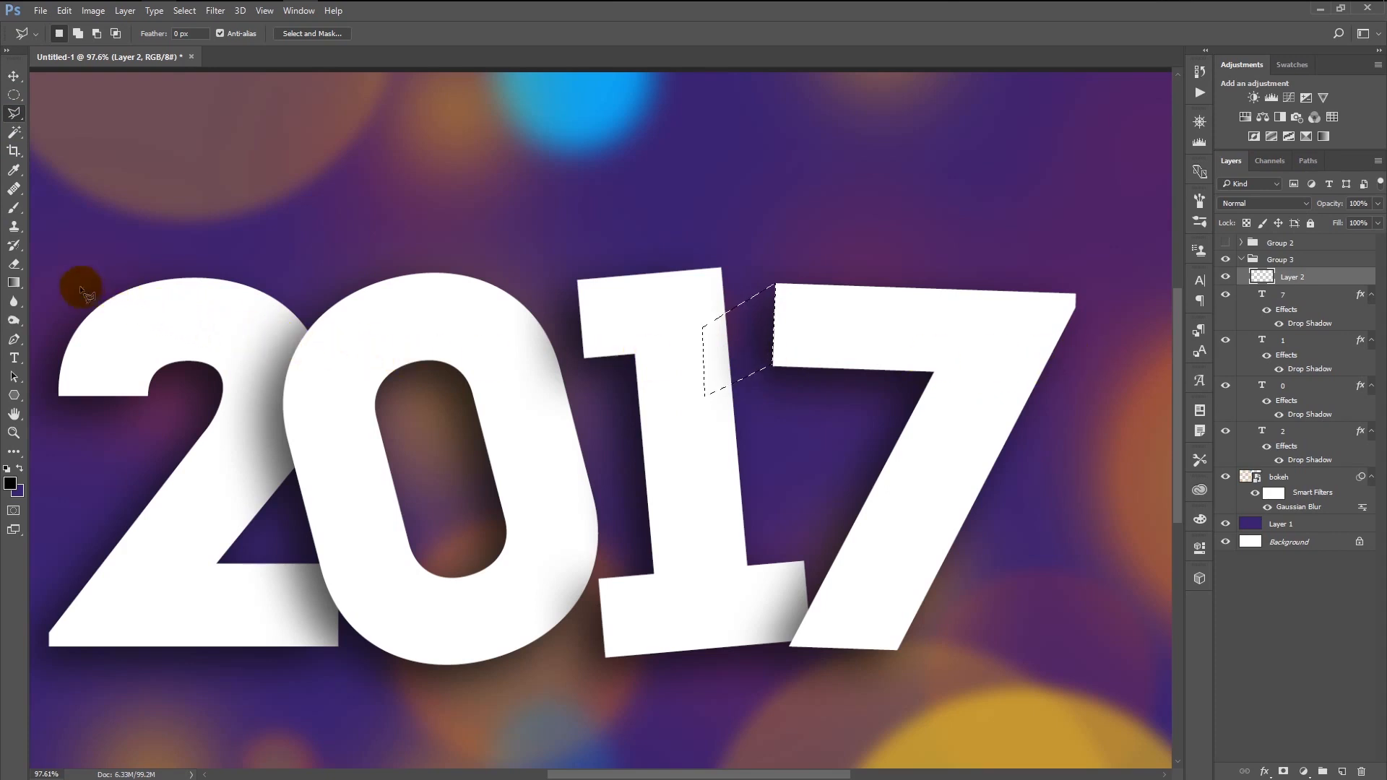
# Fill the selection with a linear black-to-transparent gradient fading from the left edge of the "7" towards the "1".
pyautogui.click(14, 283)
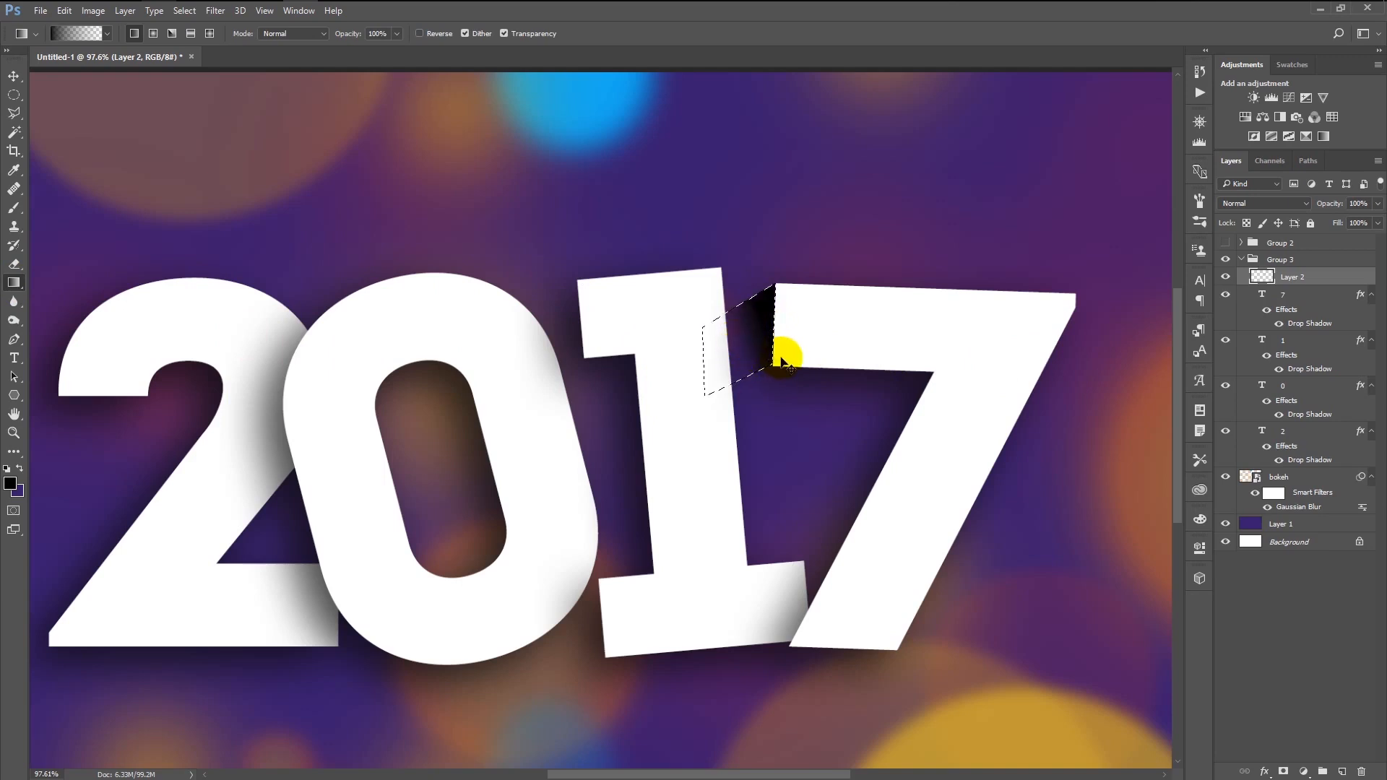
pyautogui.hotkey('ctrl', 'z')
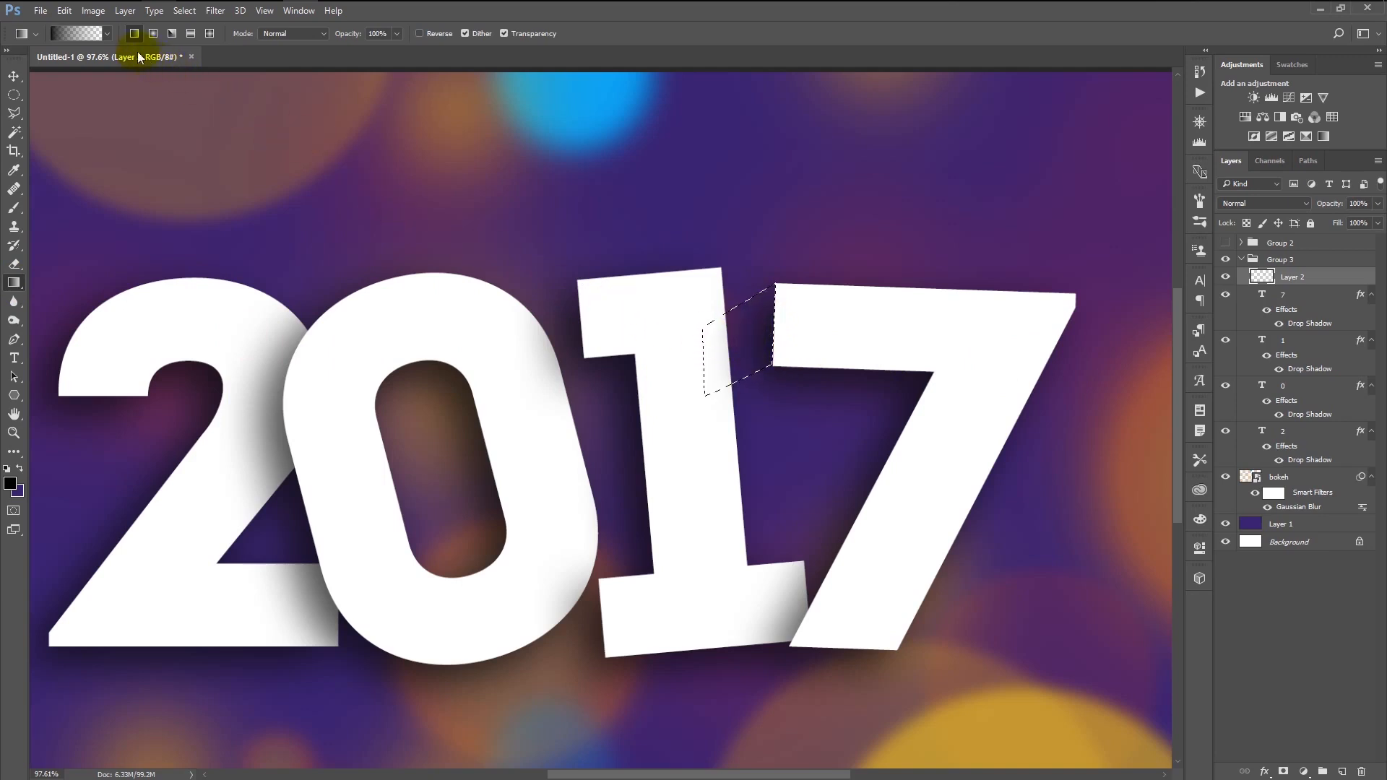
pyautogui.click(109, 34)
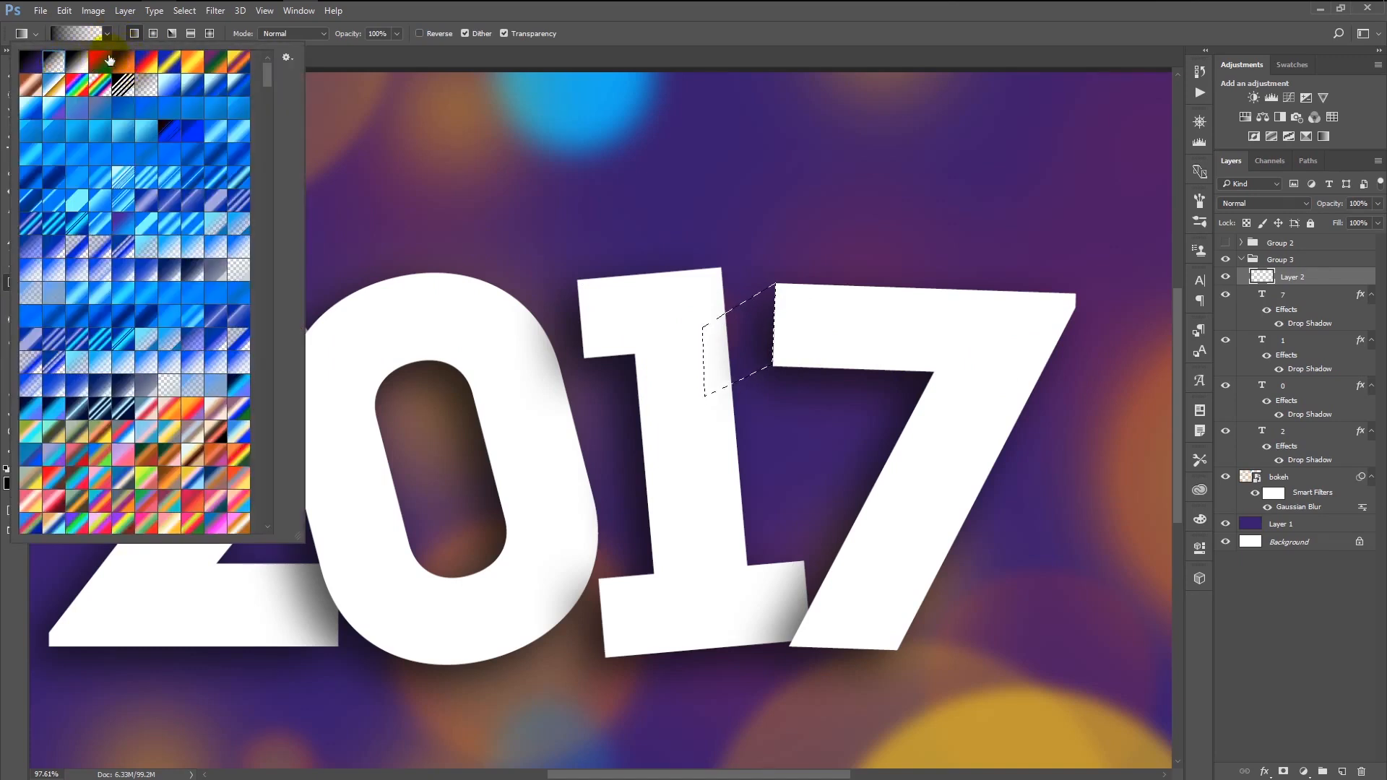
pyautogui.click(612, 38)
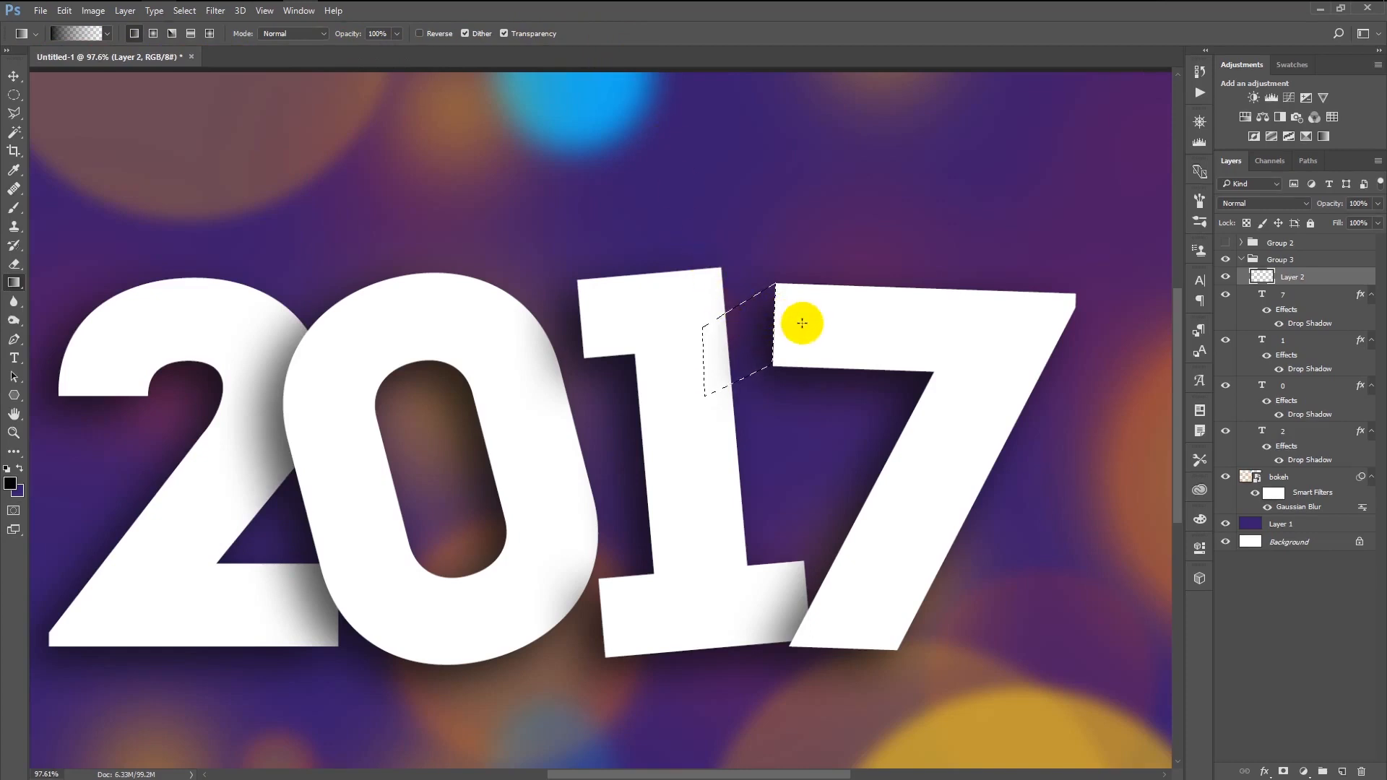
pyautogui.moveTo(795, 318); pyautogui.dragTo(743, 352)
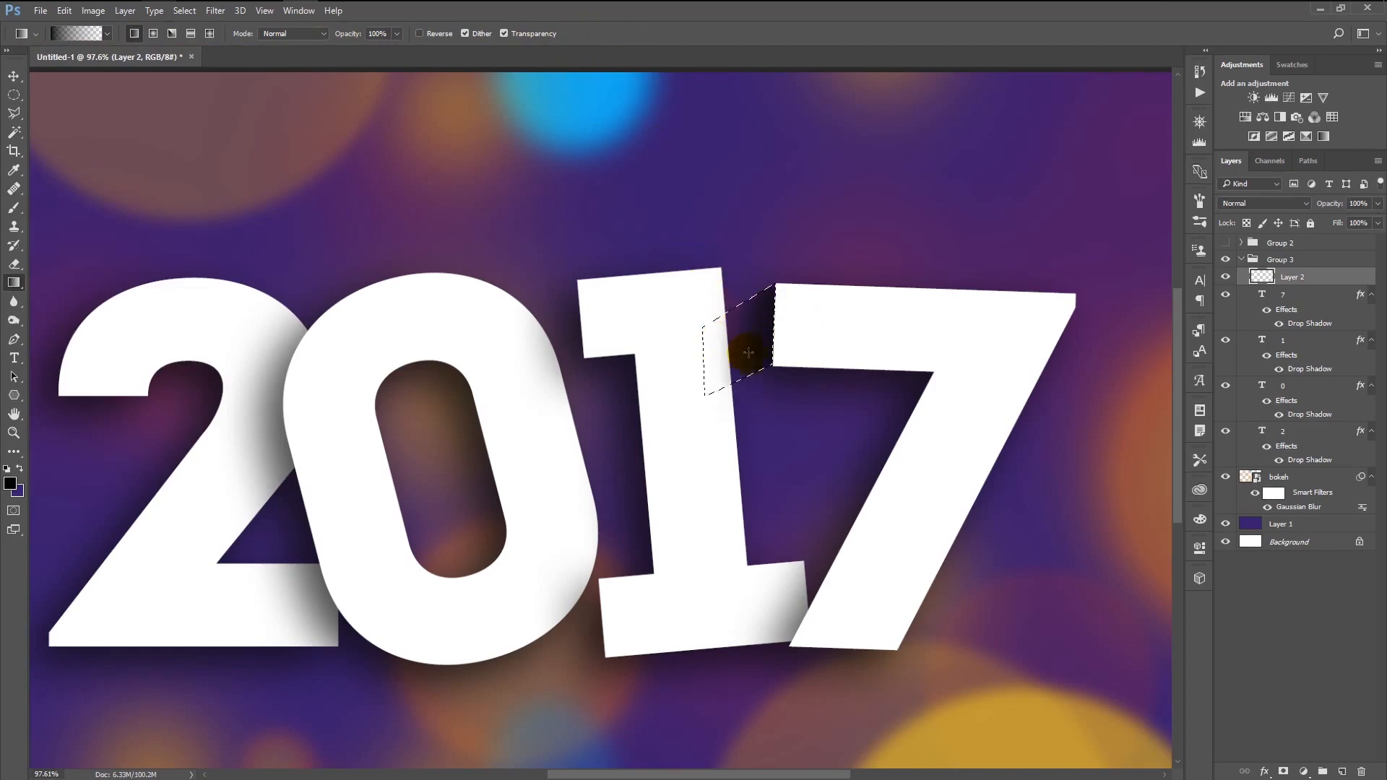
pyautogui.hotkey('ctrl', 'z')
pyautogui.moveTo(776, 314); pyautogui.dragTo(705, 358)
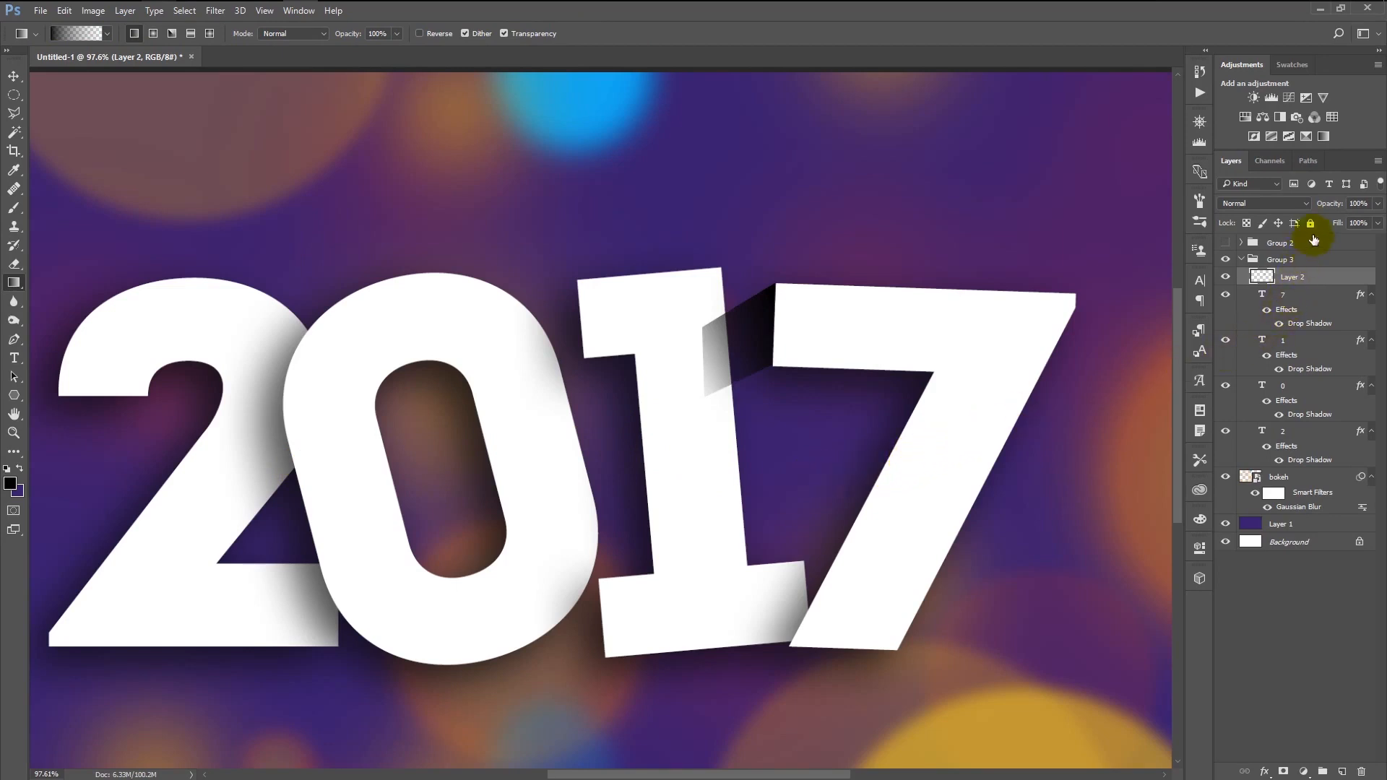
# Set the opacity of the gradient shadow layer to 50%.
pyautogui.moveTo(1326, 202); pyautogui.dragTo(1294, 201)
pyautogui.write('8')
pyautogui.press('BackSpace')
pyautogui.write('50')
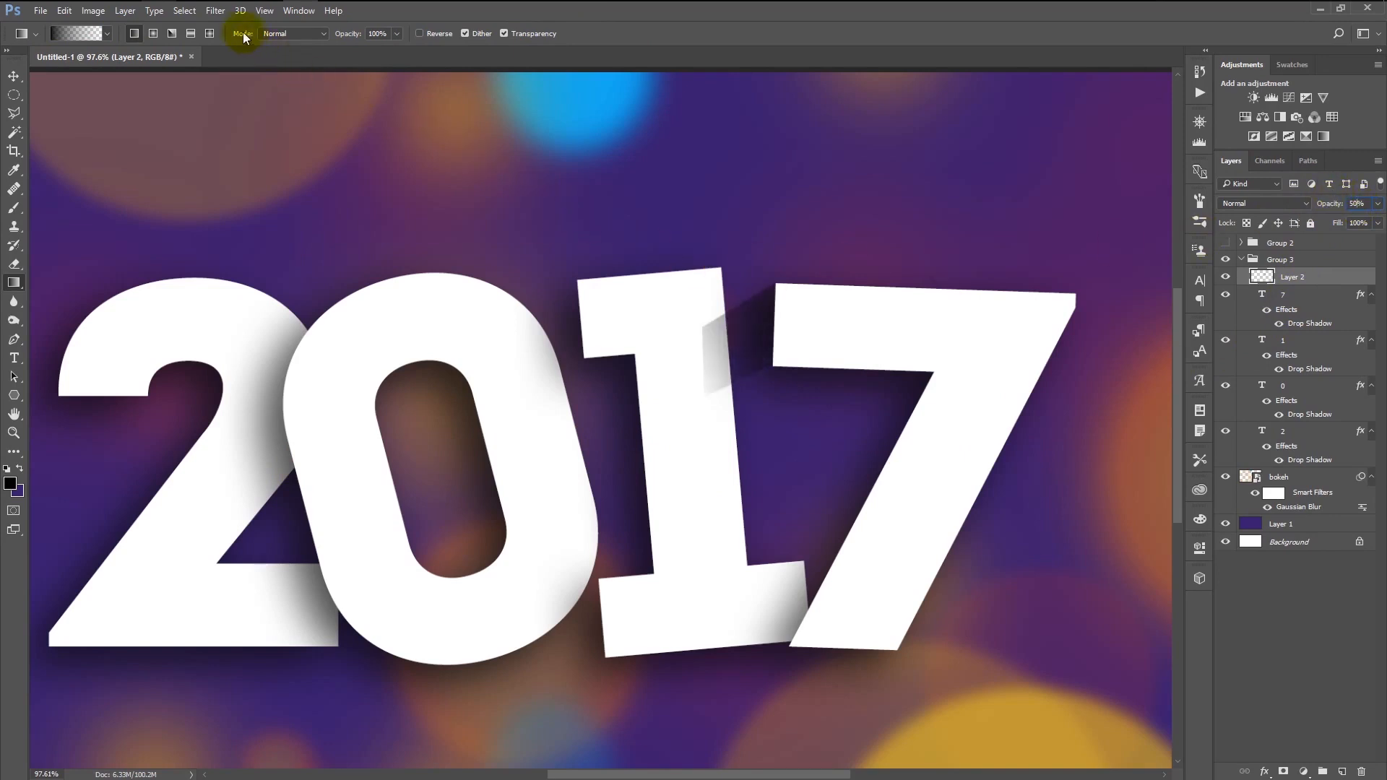
# Apply a Gaussian Blur with a 3.3-pixel radius to the gradient shadow layer.
pyautogui.click(226, 13)
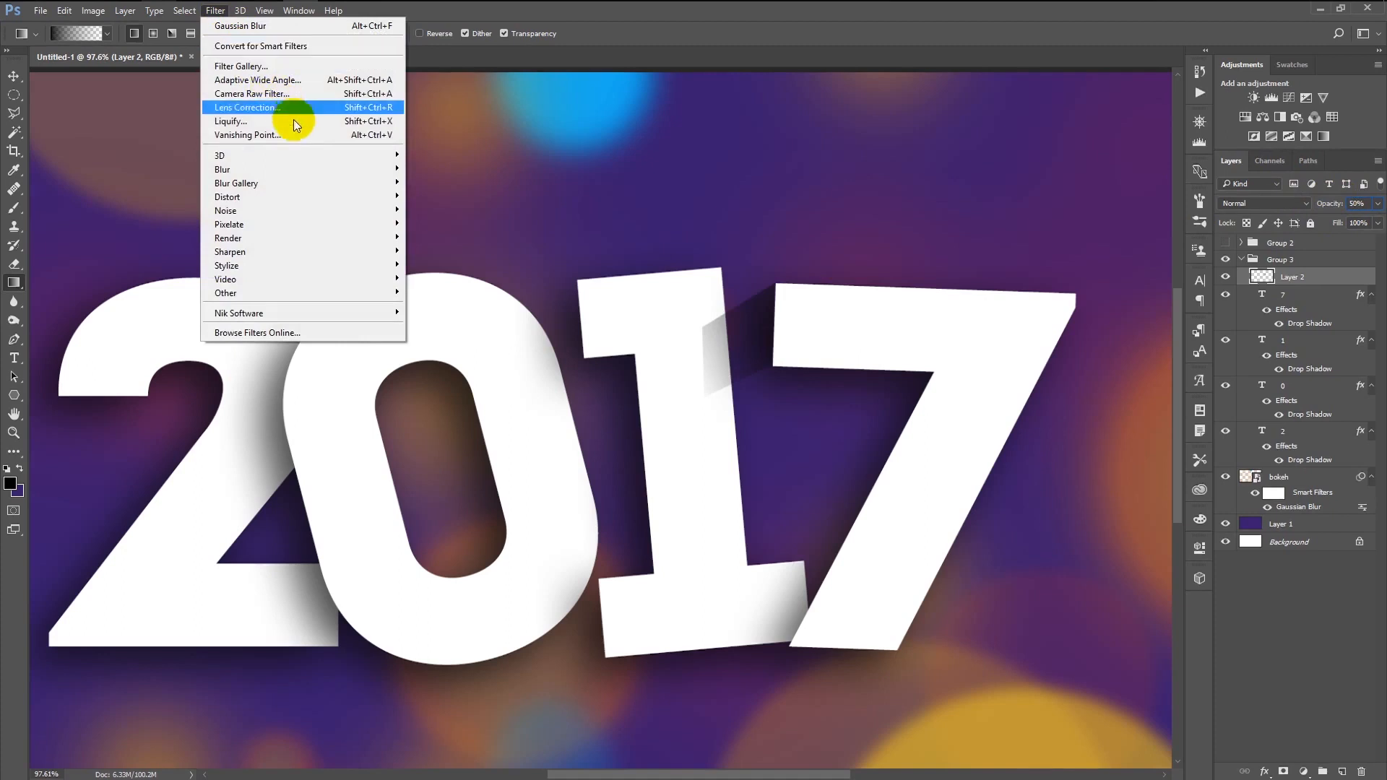
pyautogui.moveTo(318, 169)
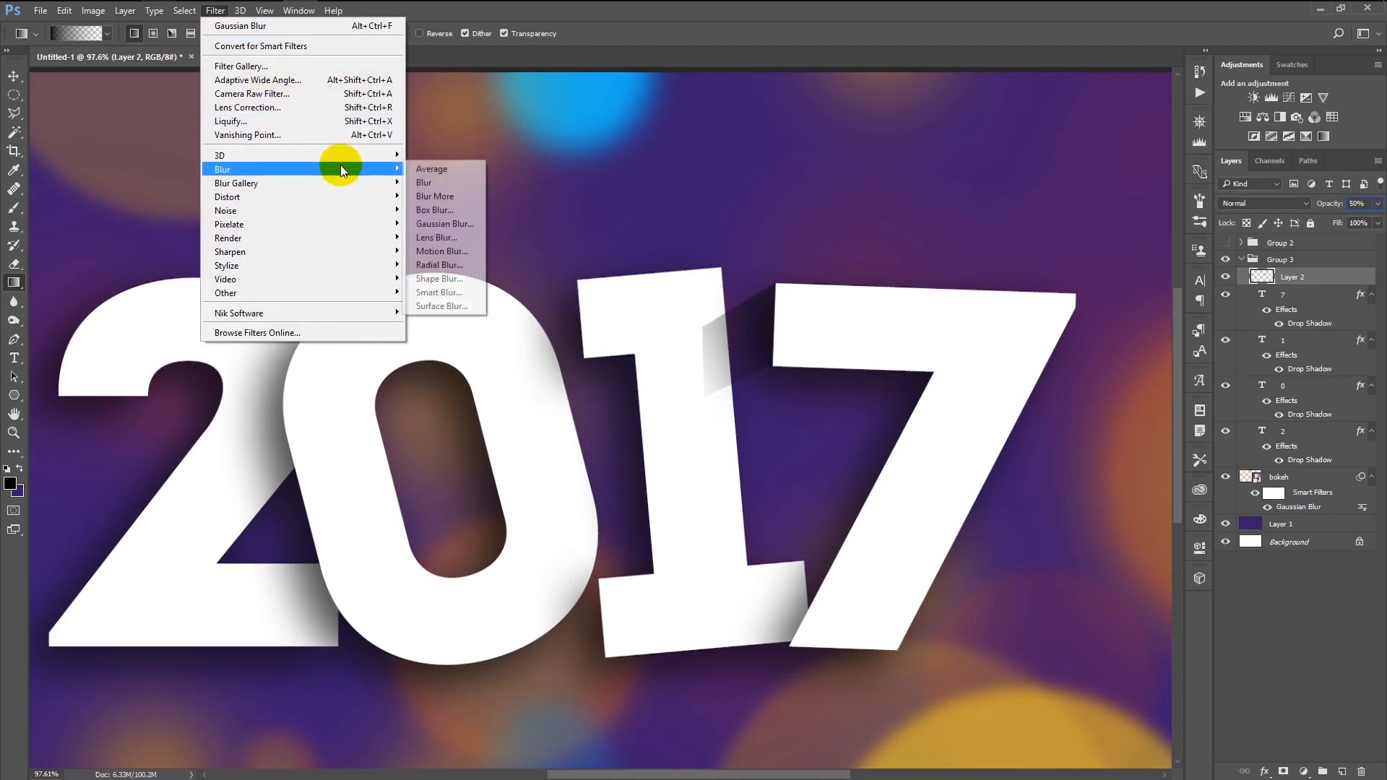
pyautogui.click(473, 222)
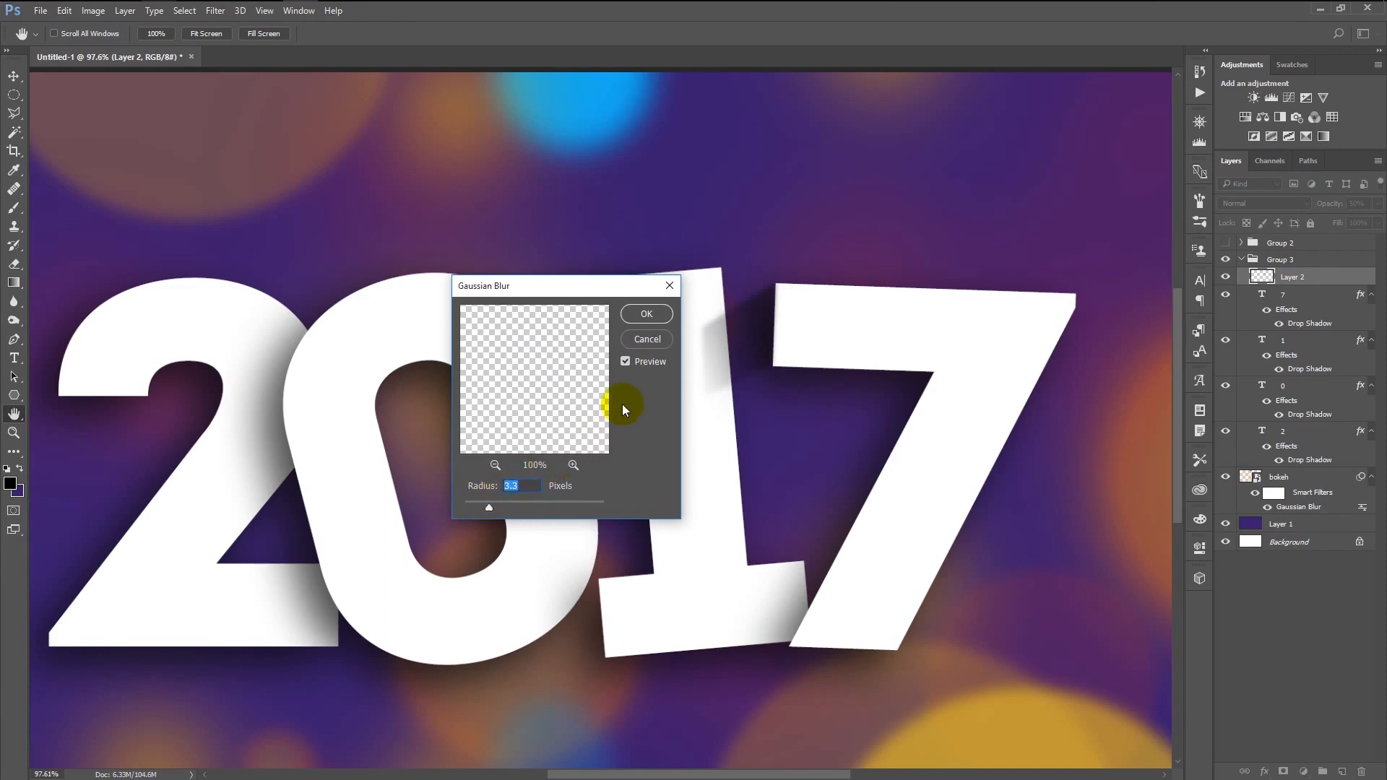
pyautogui.click(654, 317)
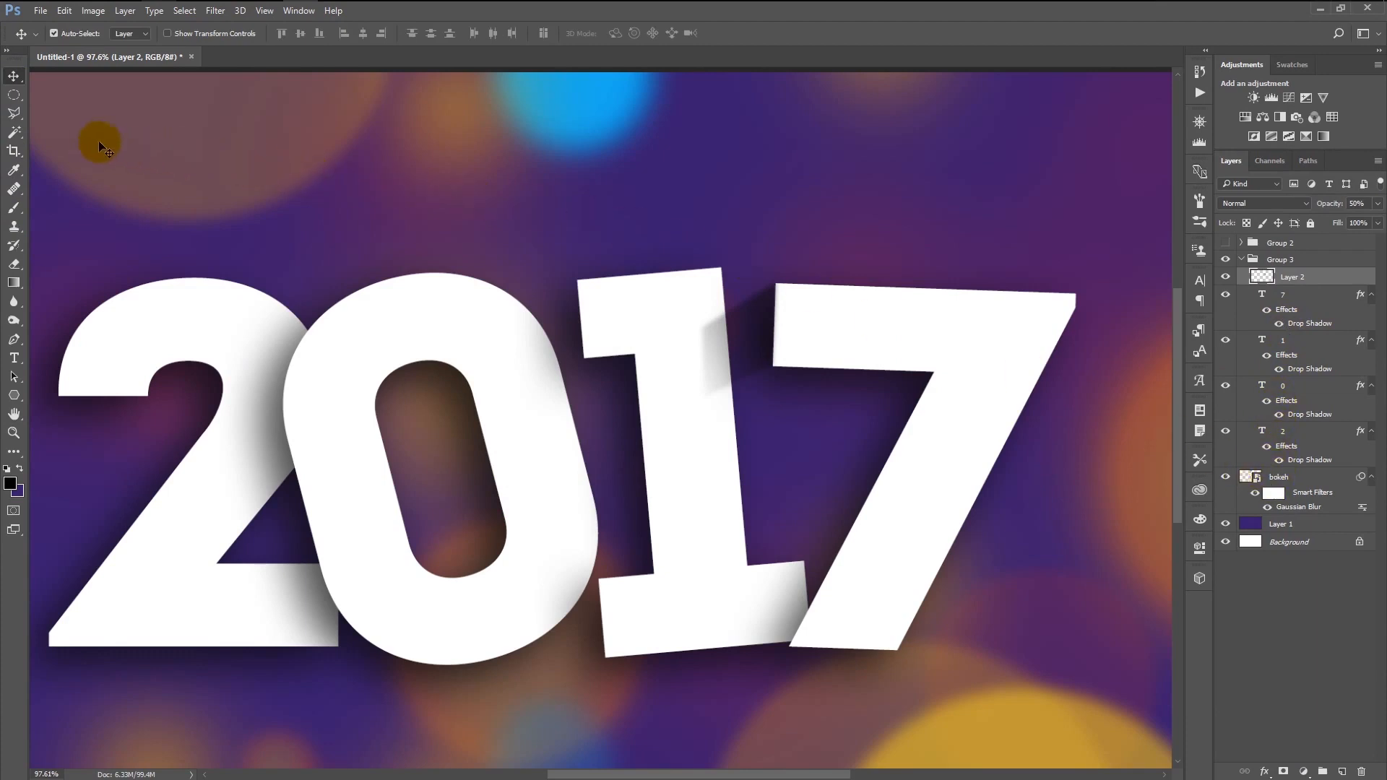
# Add a layer mask to the "7" gradient shadow layer and paint out its shadow on the "1" stem with soft black.
pyautogui.click(1284, 771)
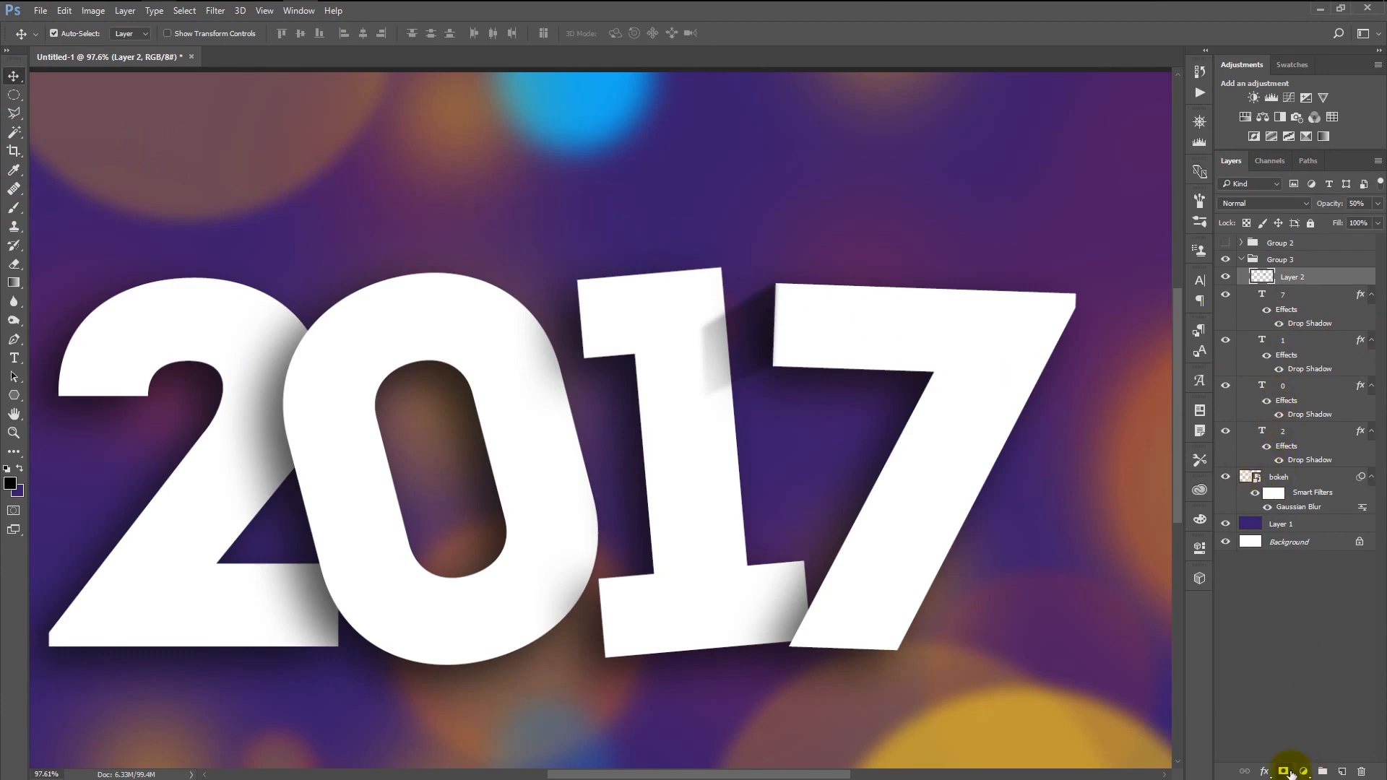
pyautogui.click(11, 209)
pyautogui.click(649, 372)
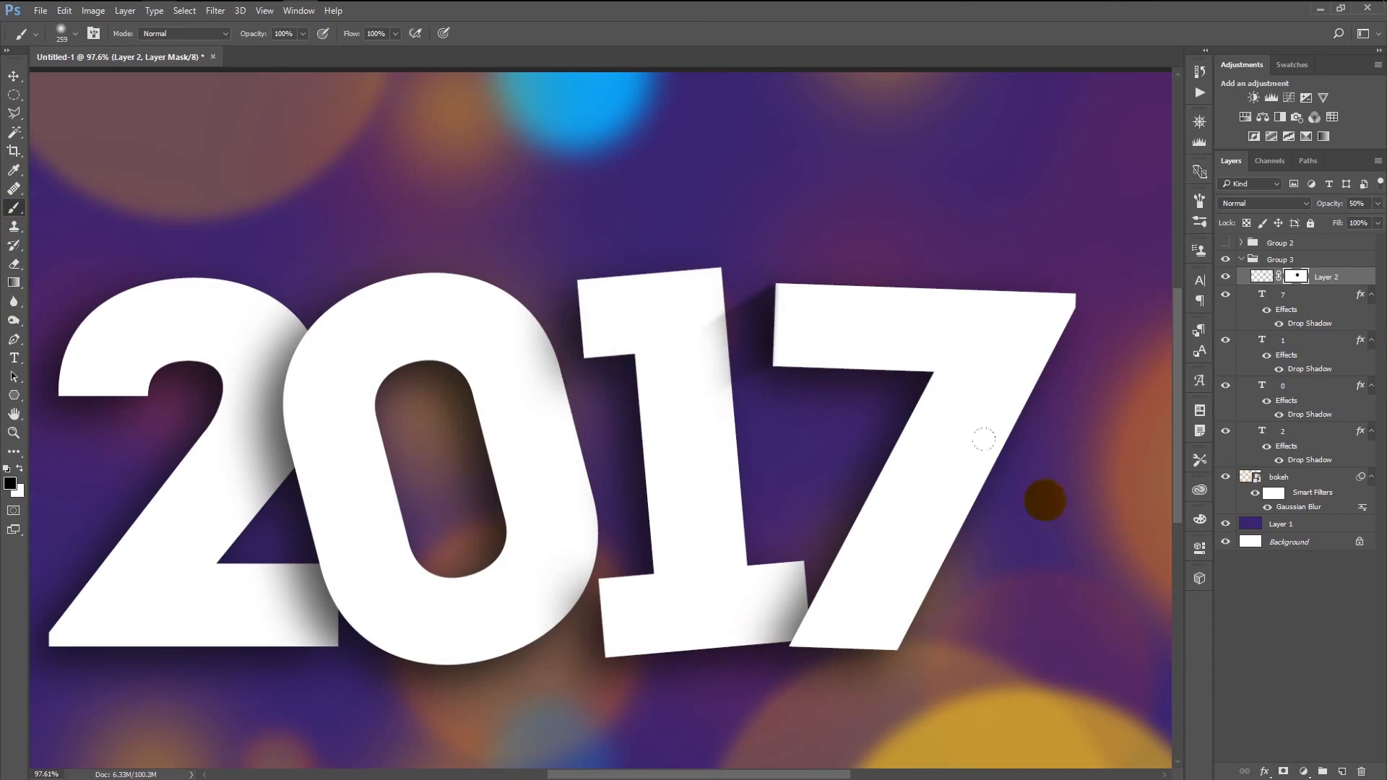
# Create a new layer and make a slanted polygonal lasso selection from the upper left edge of the "1" down onto the "0".
pyautogui.click(1342, 771)
pyautogui.click(14, 114)
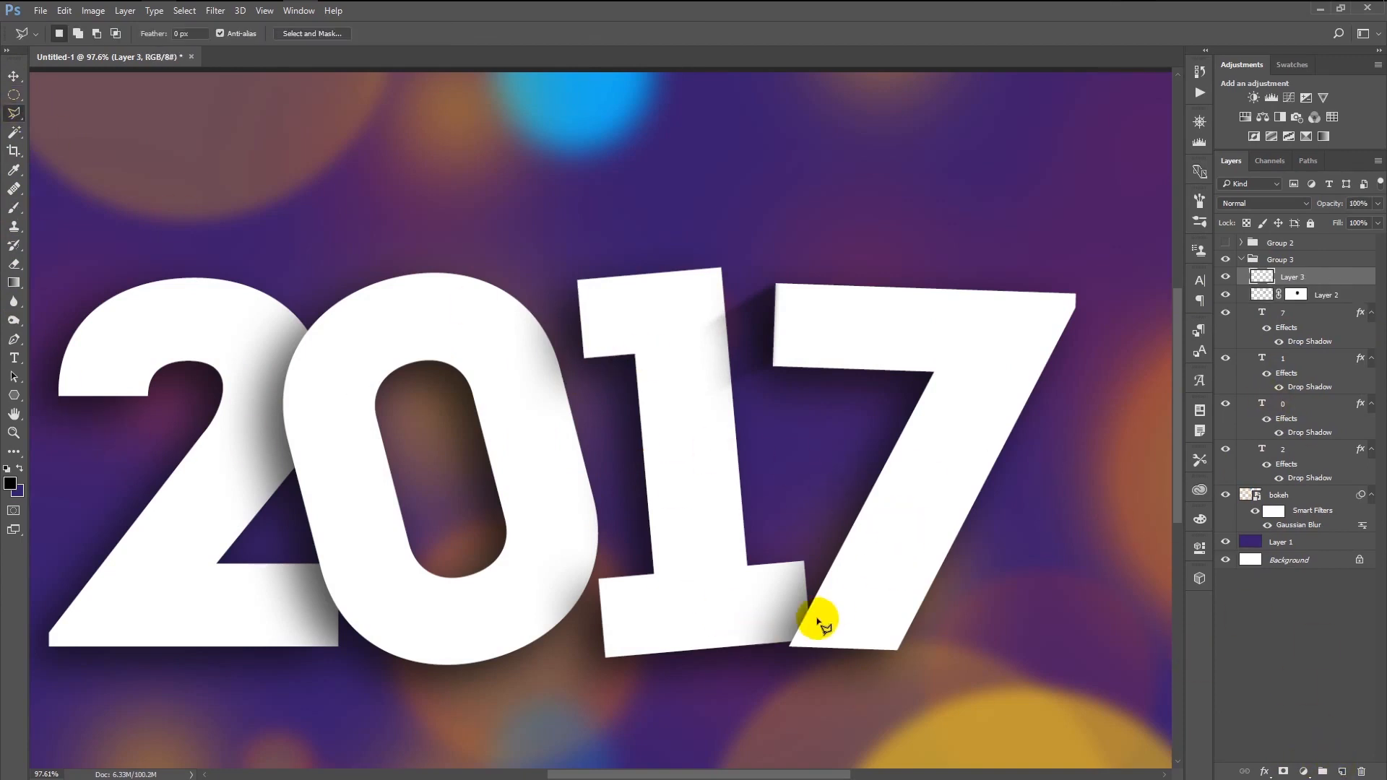
pyautogui.click(577, 280)
pyautogui.click(484, 337)
pyautogui.click(497, 406)
pyautogui.click(576, 280)
# Fill the selection with a linear black-to-transparent gradient fading from the "1" down towards the "0", and deselect.
pyautogui.press('g')
pyautogui.moveTo(572, 301); pyautogui.dragTo(505, 373)
pyautogui.hotkey('ctrl', 'd')
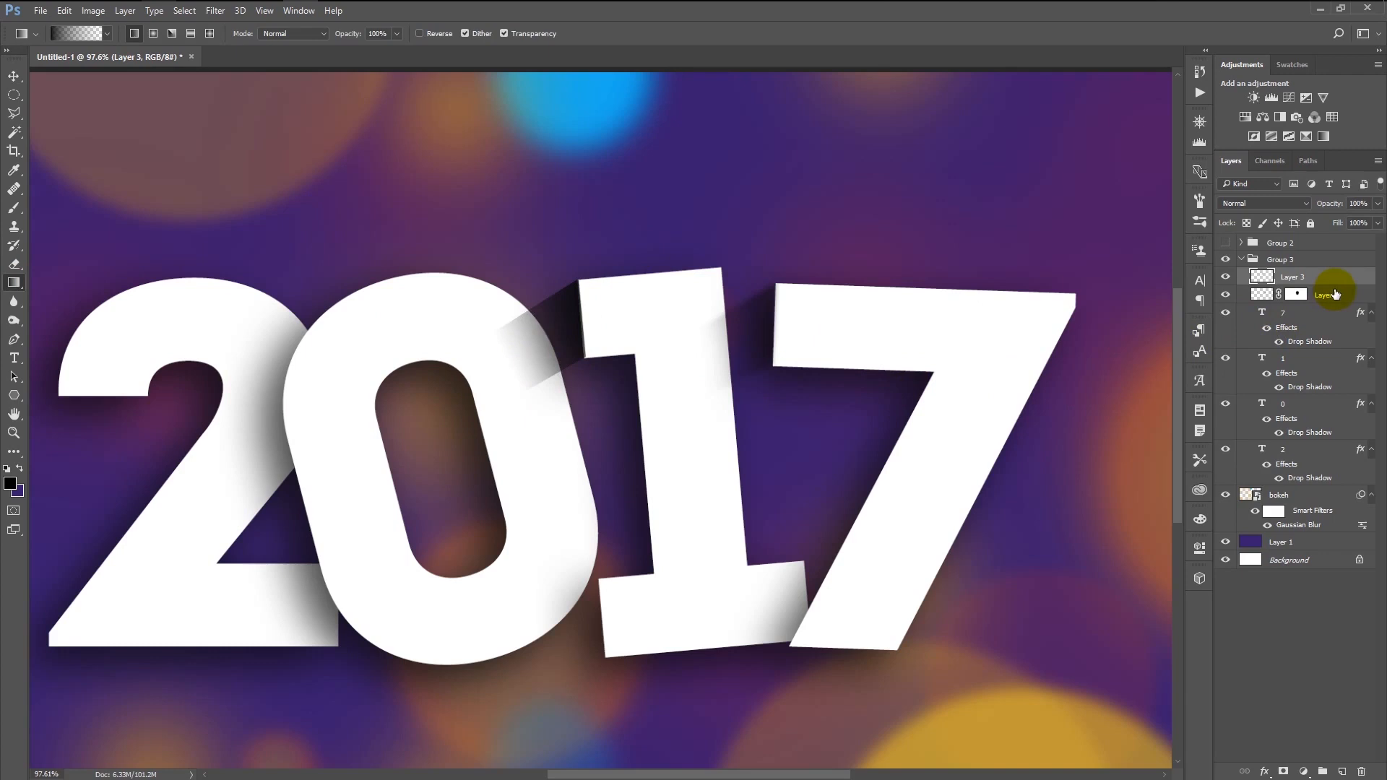
# Move the new gradient shadow layer between the "1" and "0" text layers and set its opacity to 60%.
pyautogui.moveTo(1332, 281); pyautogui.dragTo(1344, 374)
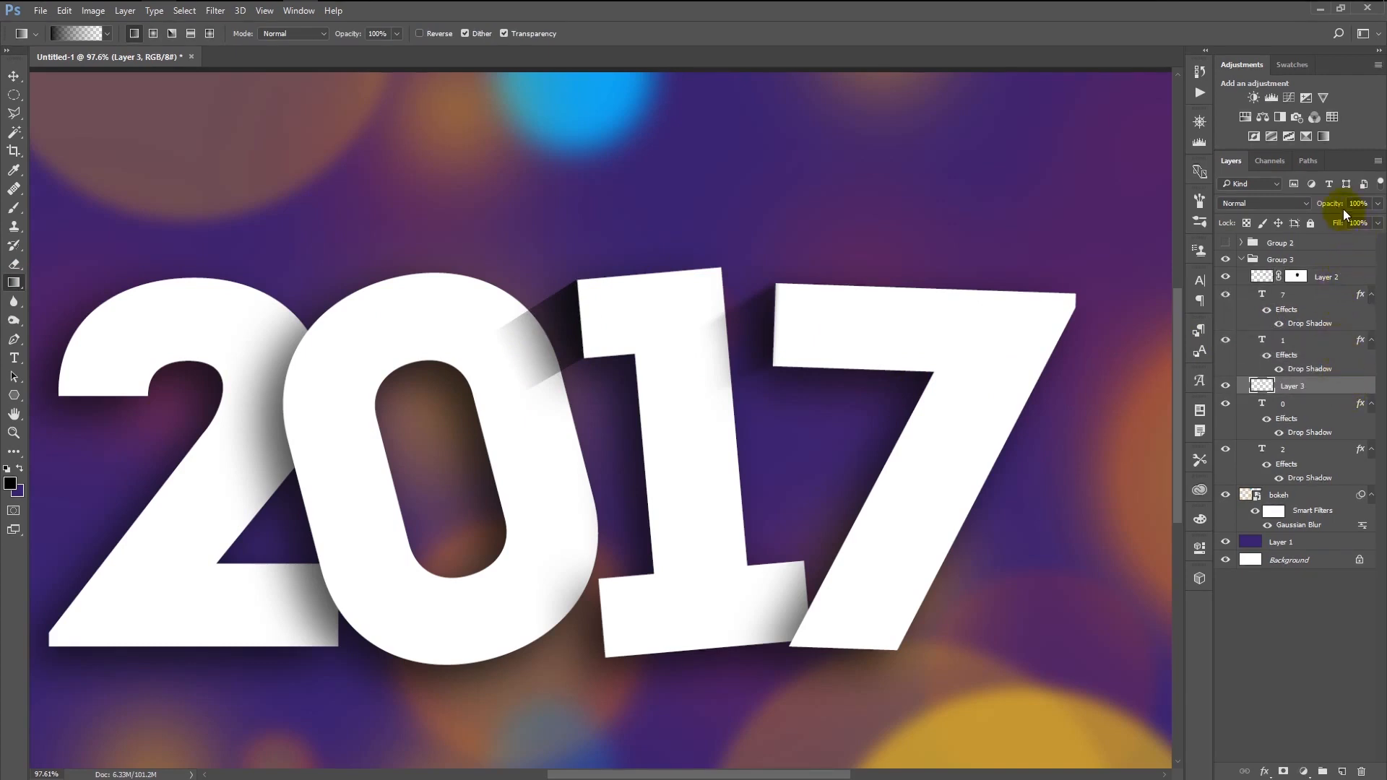
pyautogui.moveTo(1315, 200); pyautogui.dragTo(1312, 200)
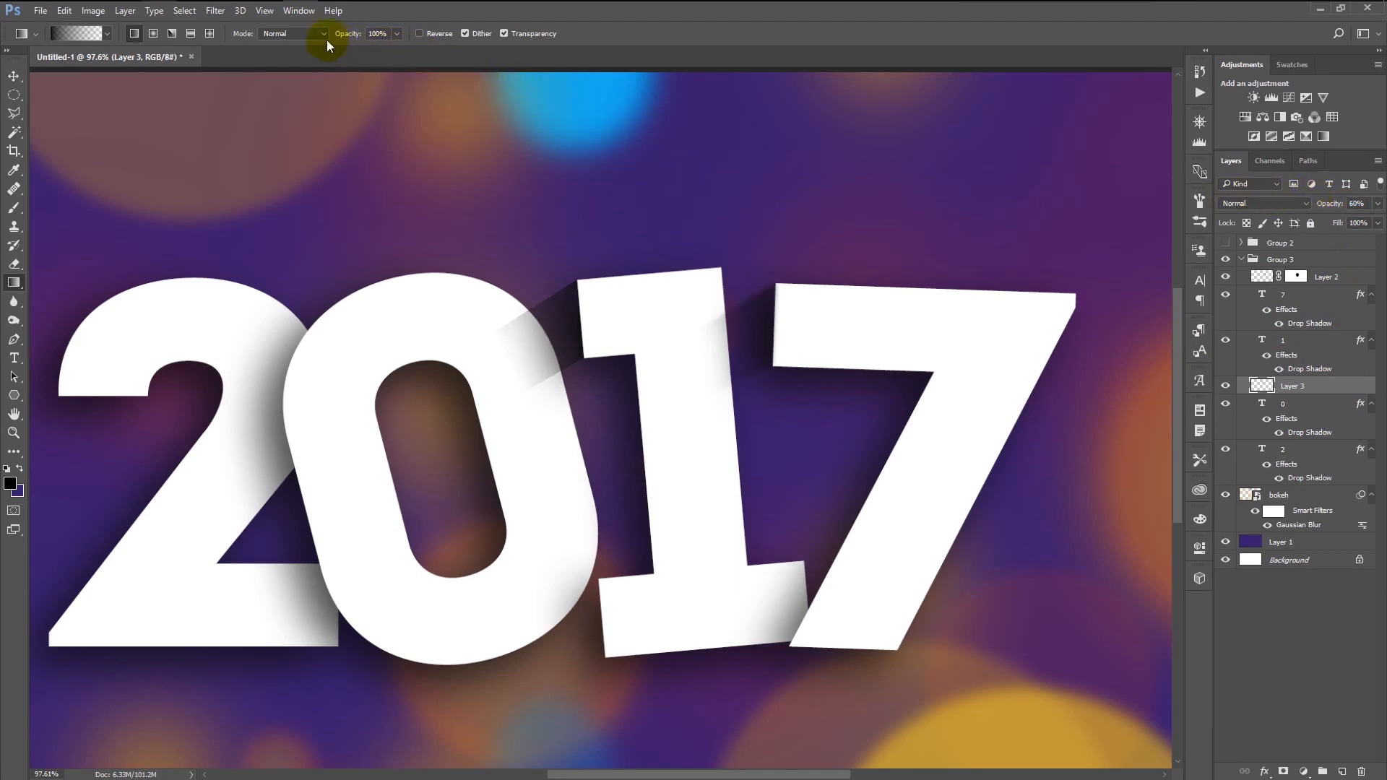
# Apply a Gaussian Blur with a 5-pixel radius to the gradient shadow between the "1" and "0".
pyautogui.click(215, 11)
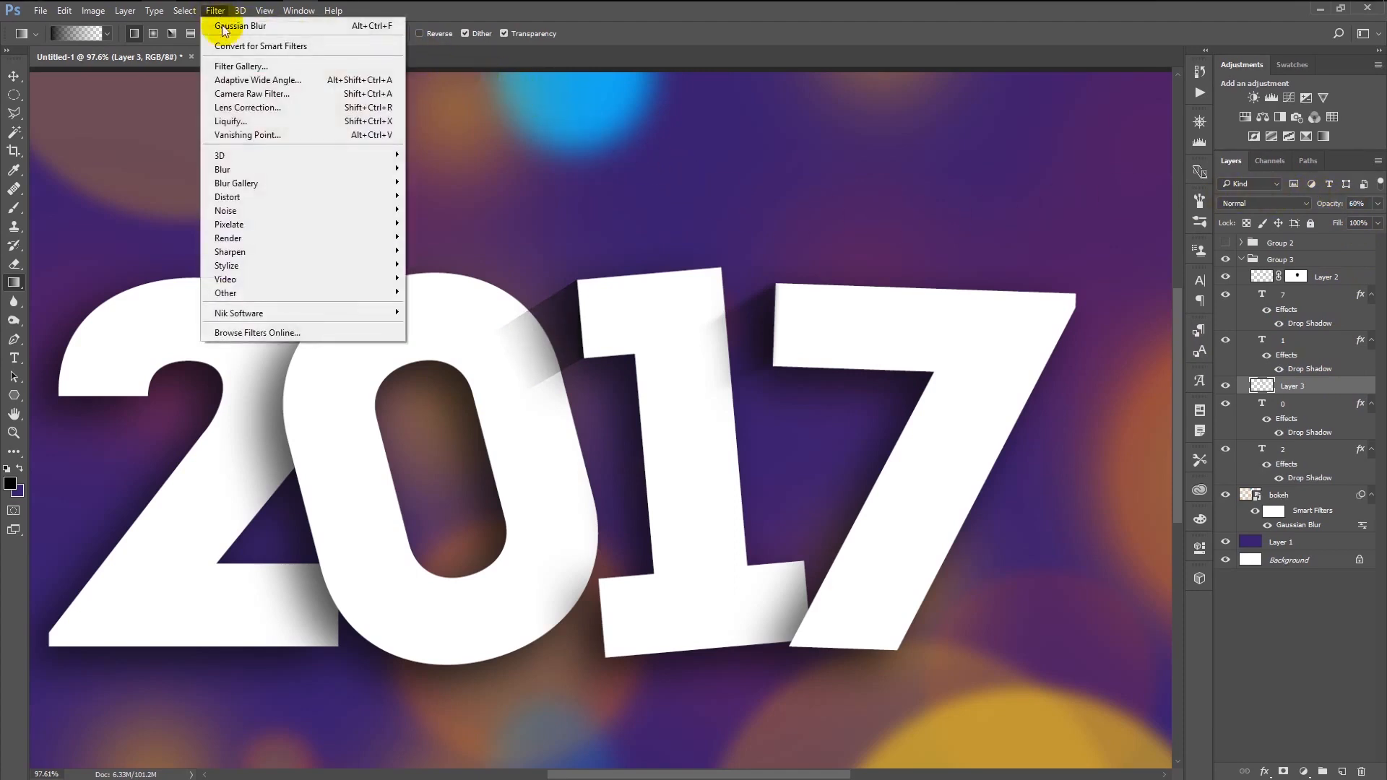
pyautogui.moveTo(304, 169)
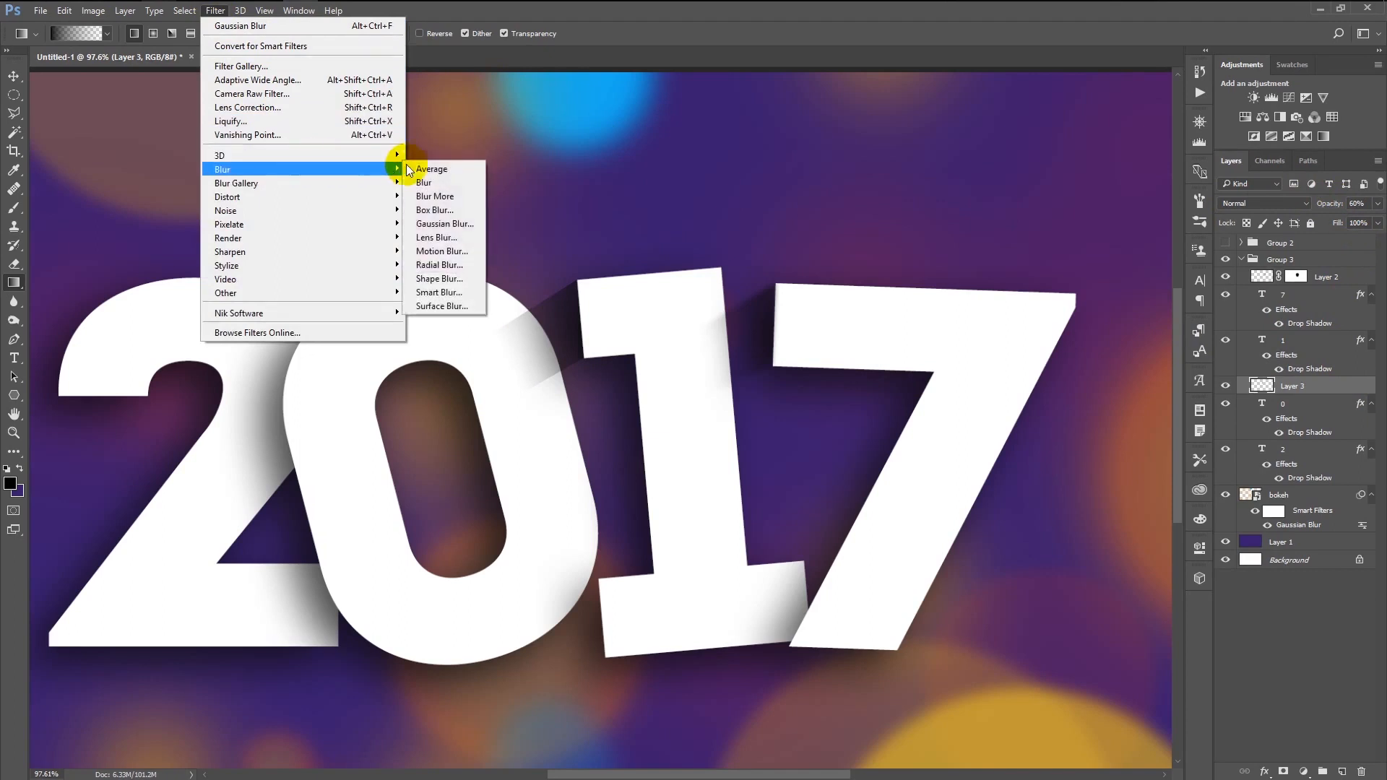
pyautogui.click(444, 223)
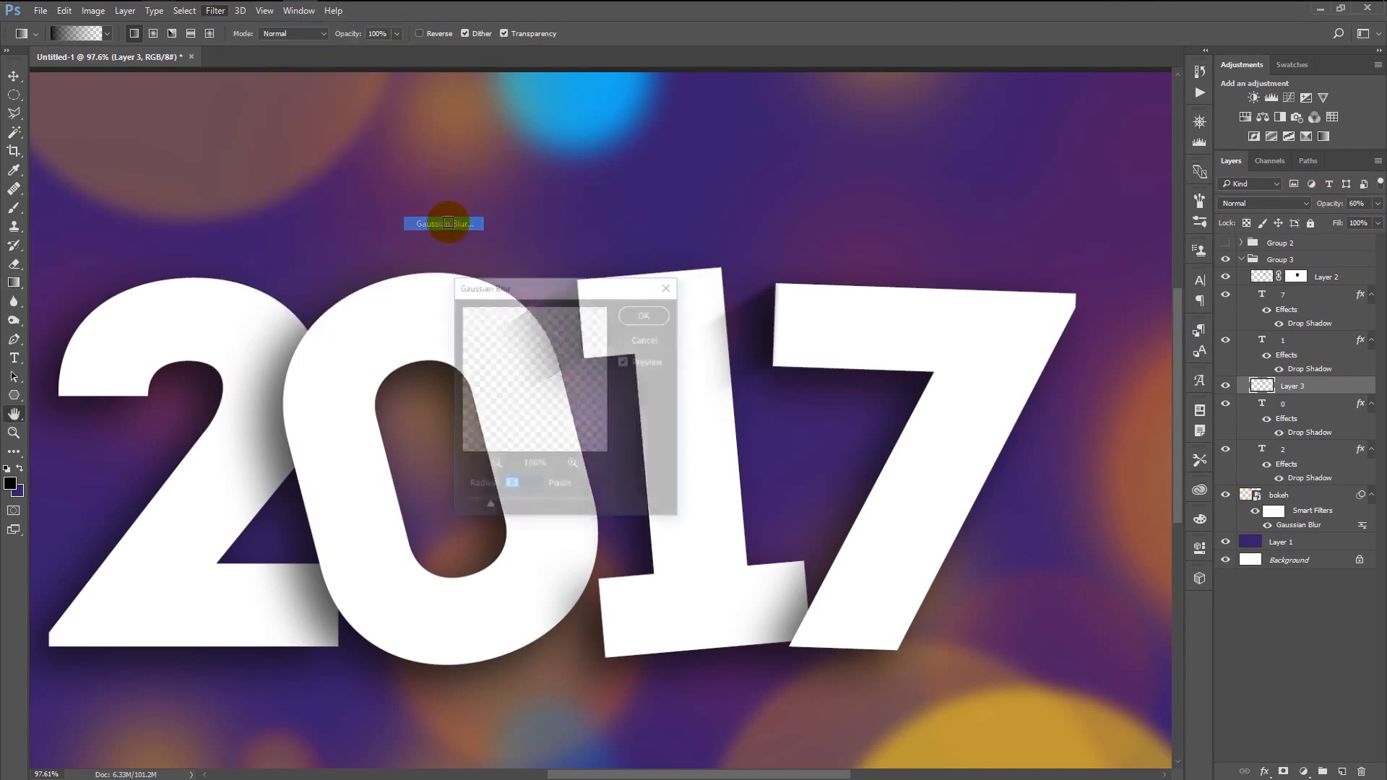
pyautogui.moveTo(556, 286); pyautogui.dragTo(983, 277)
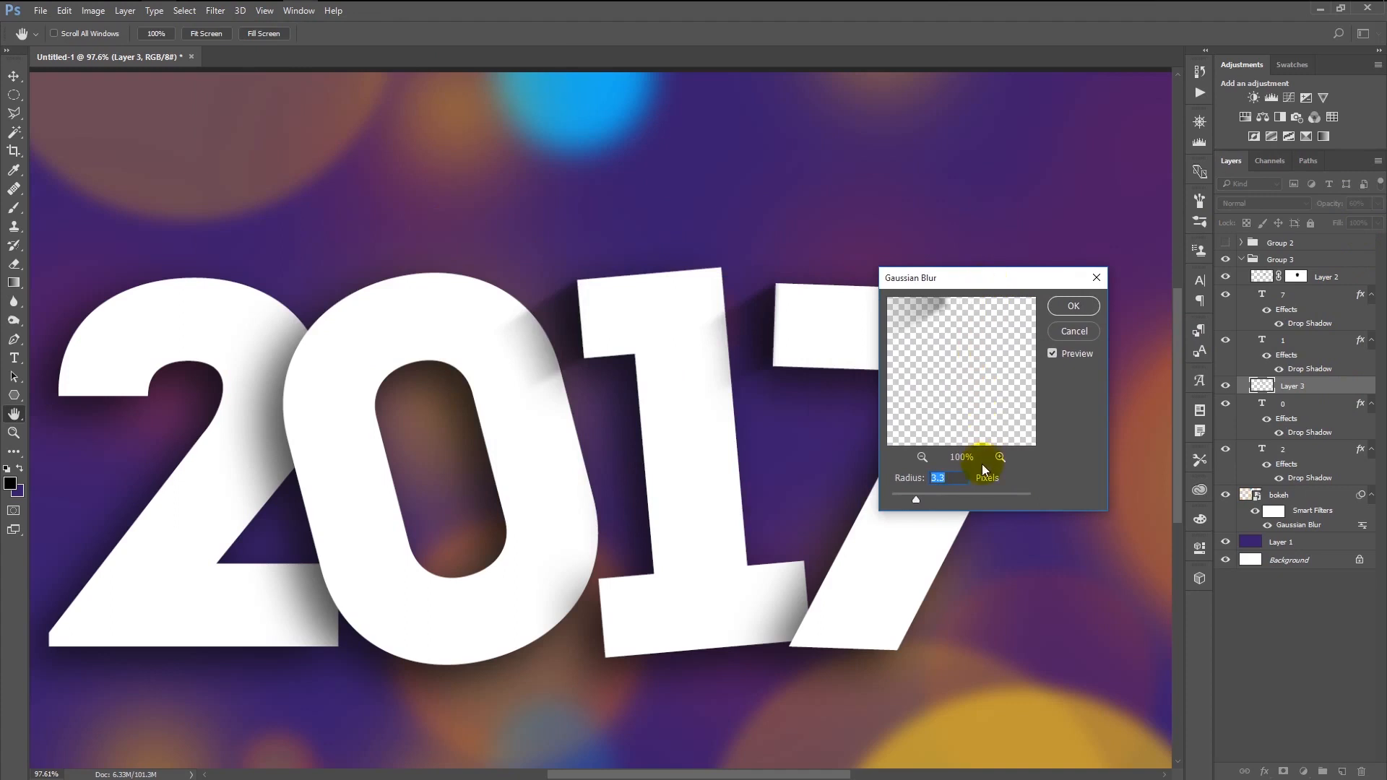
pyautogui.write('5')
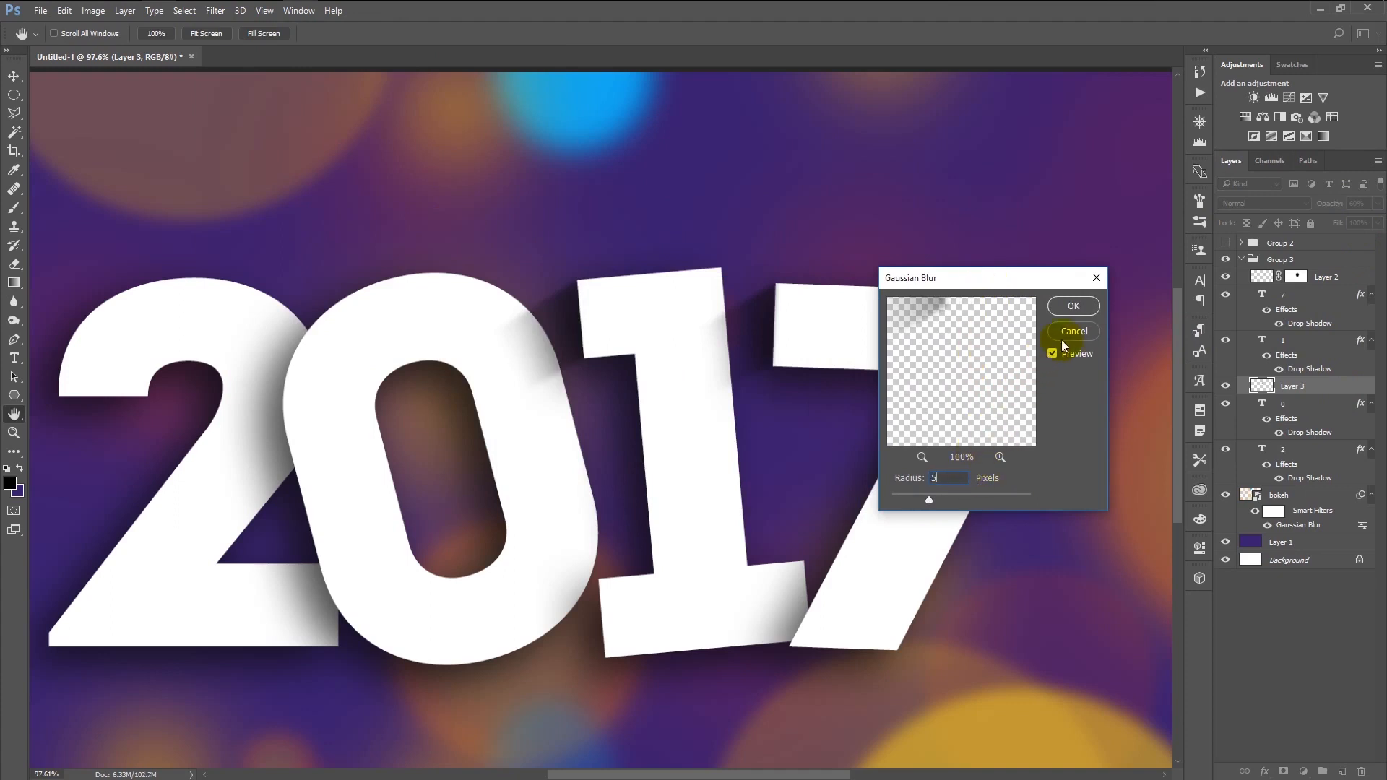
pyautogui.click(1074, 307)
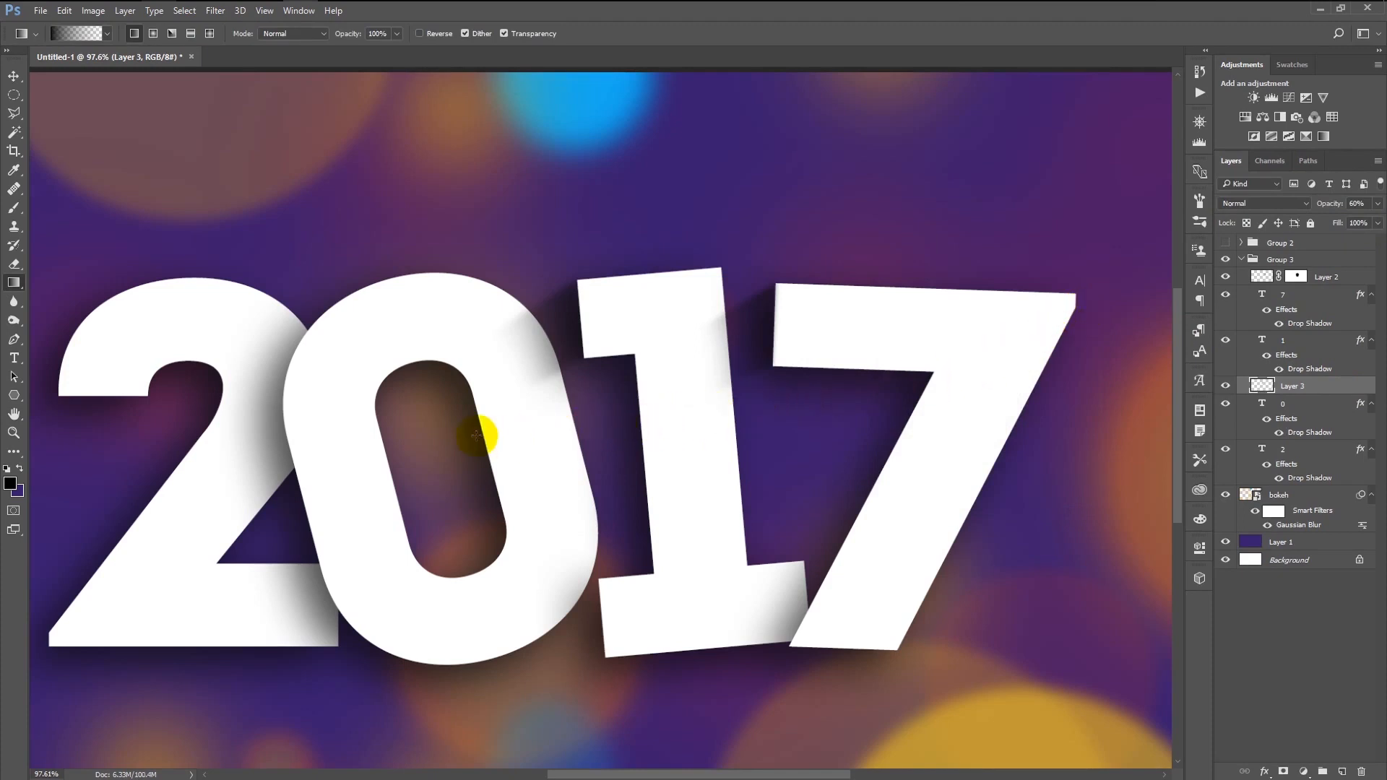
# Collapse the numerals' Group 3 and turn on the visibility of the confetti Group 2.
pyautogui.scroll(-1, 734, 425)
pyautogui.scroll(-1, 759, 422)
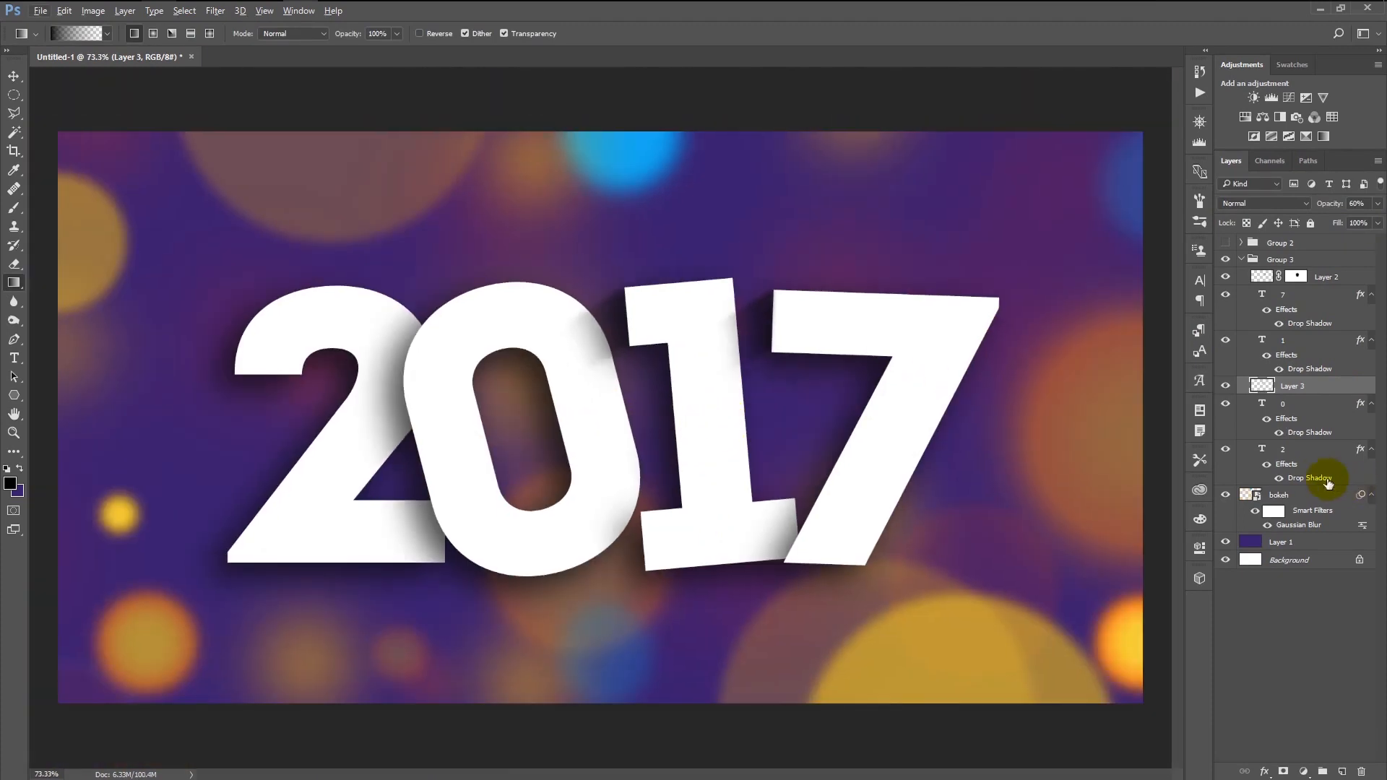
pyautogui.click(1304, 453)
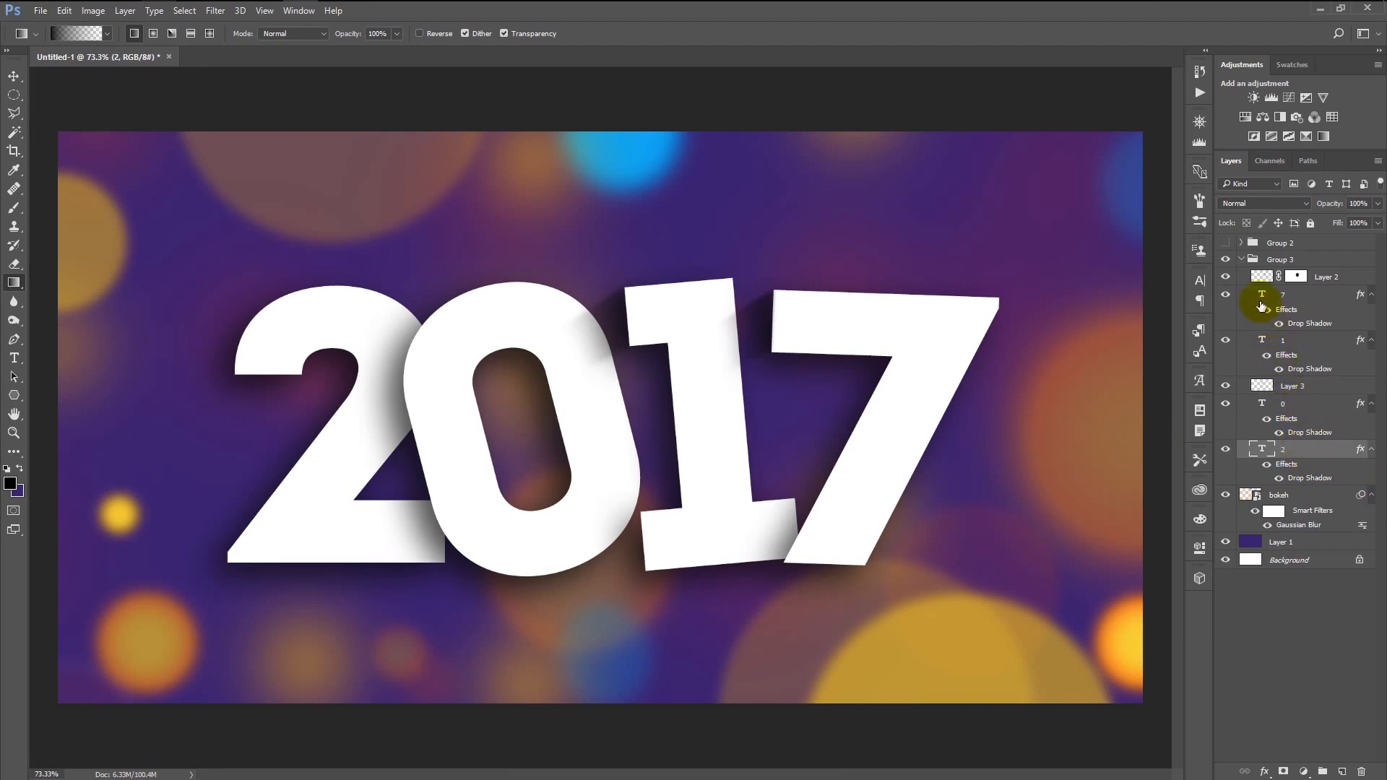
pyautogui.click(1244, 260)
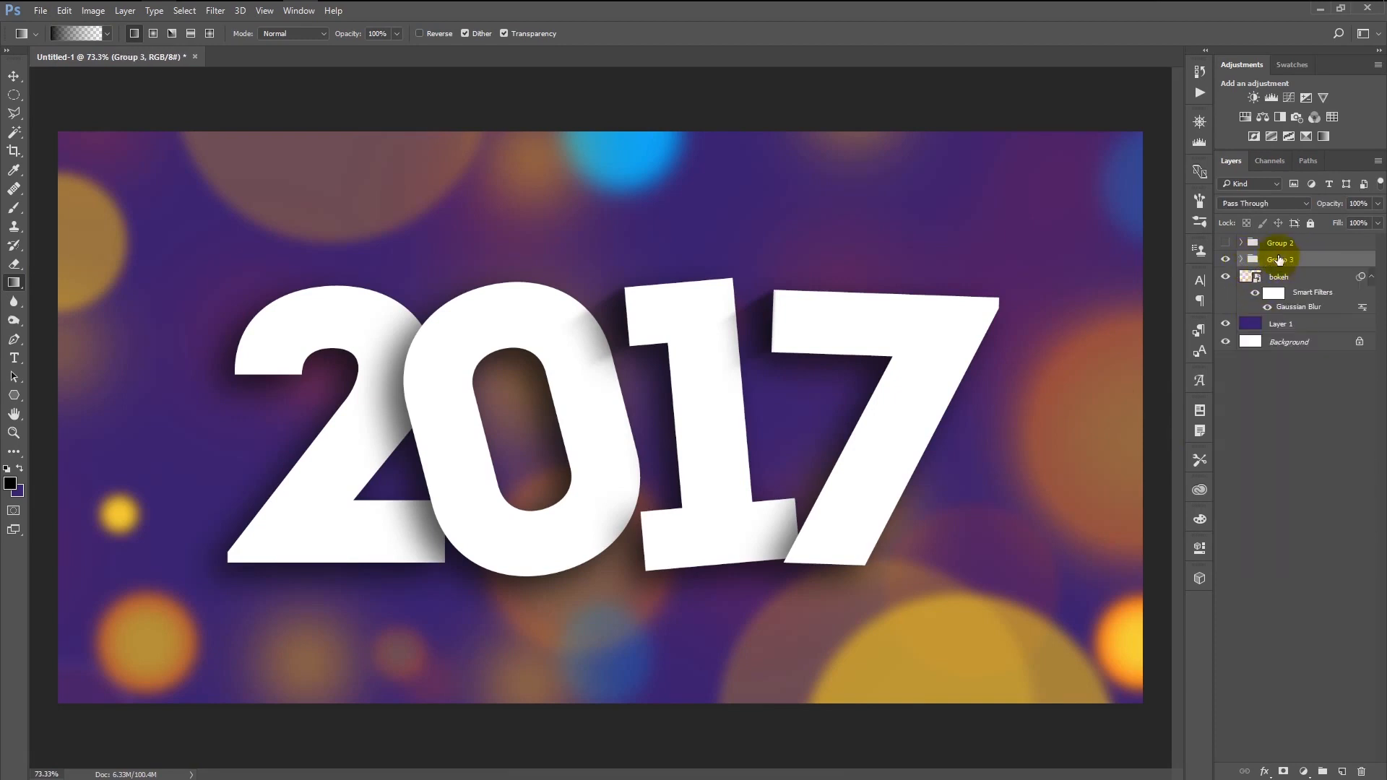
pyautogui.click(1227, 243)
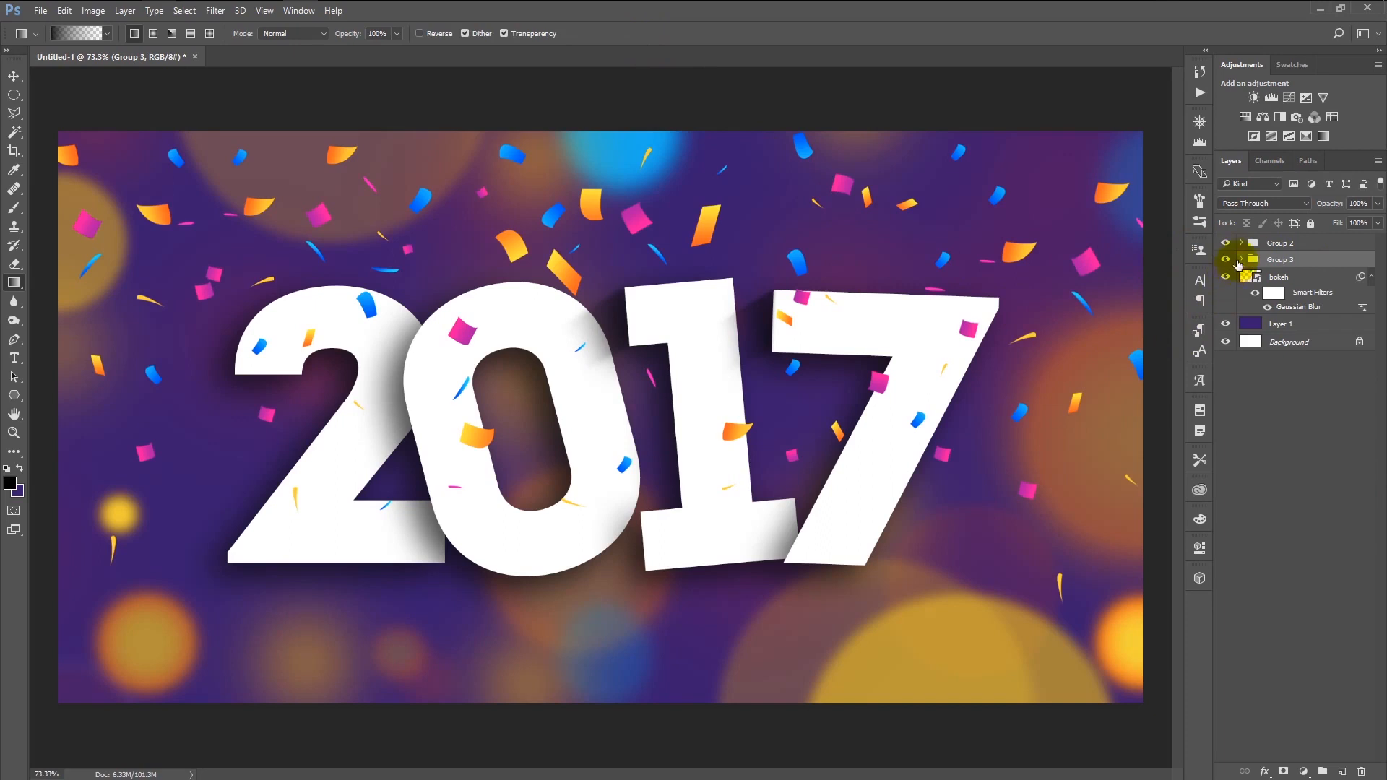
pyautogui.click(1258, 245)
pyautogui.hotkey('ctrl', 't')
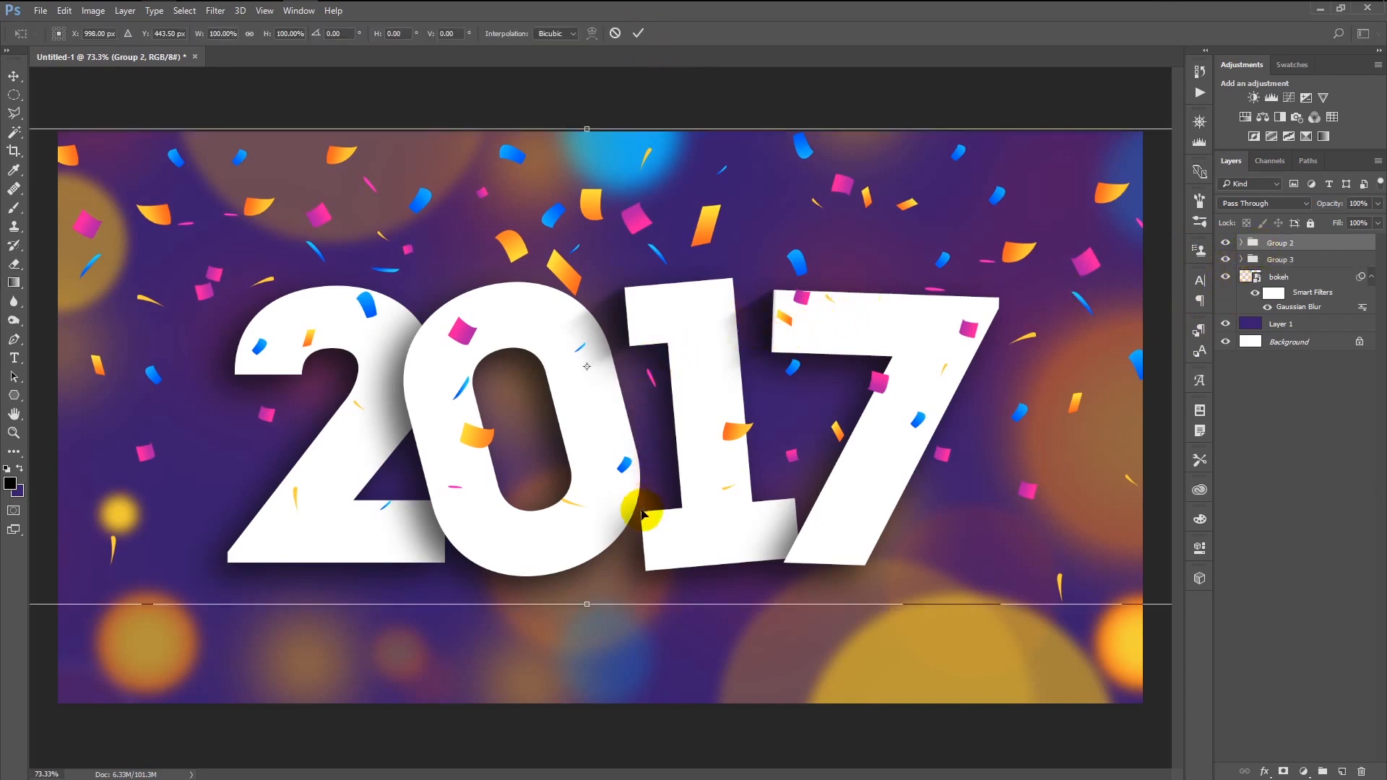
pyautogui.moveTo(591, 612); pyautogui.dragTo(611, 660)
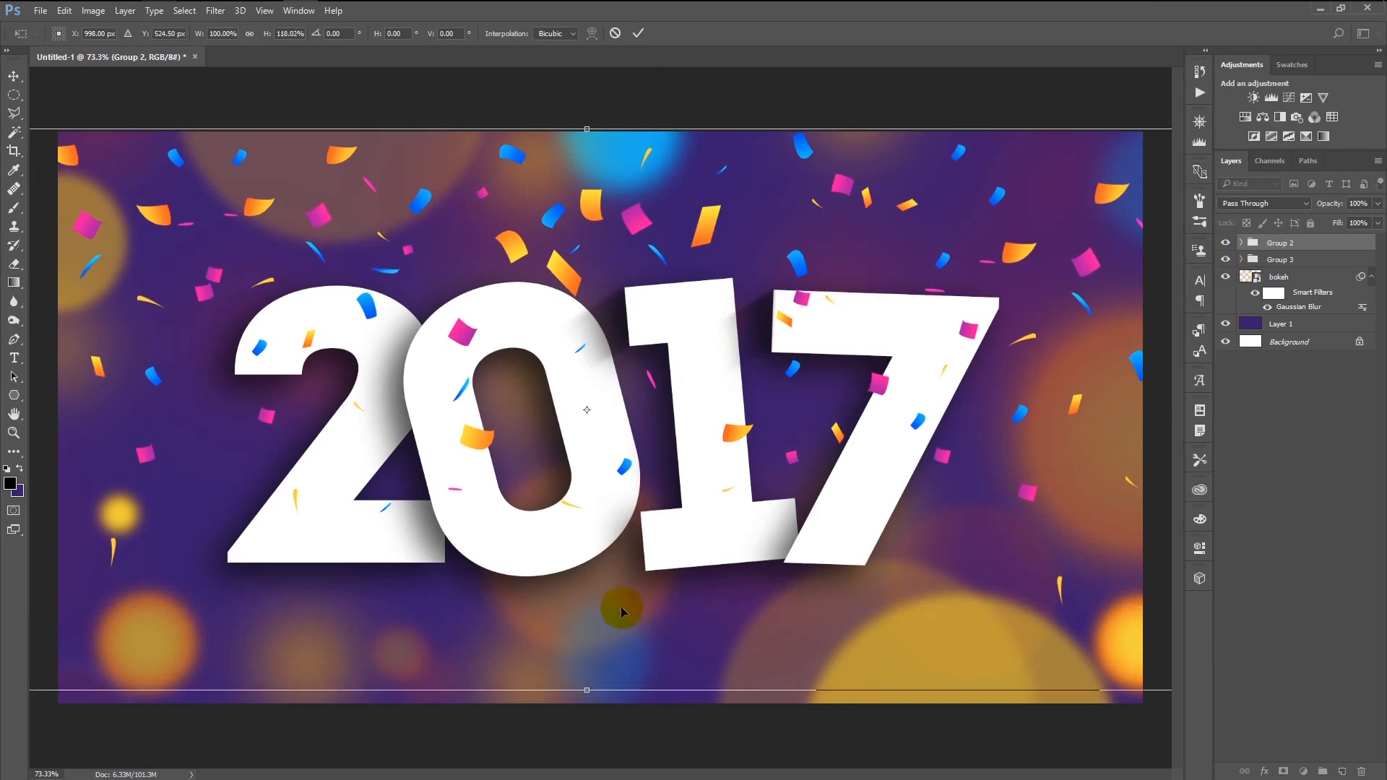
pyautogui.press('Return')
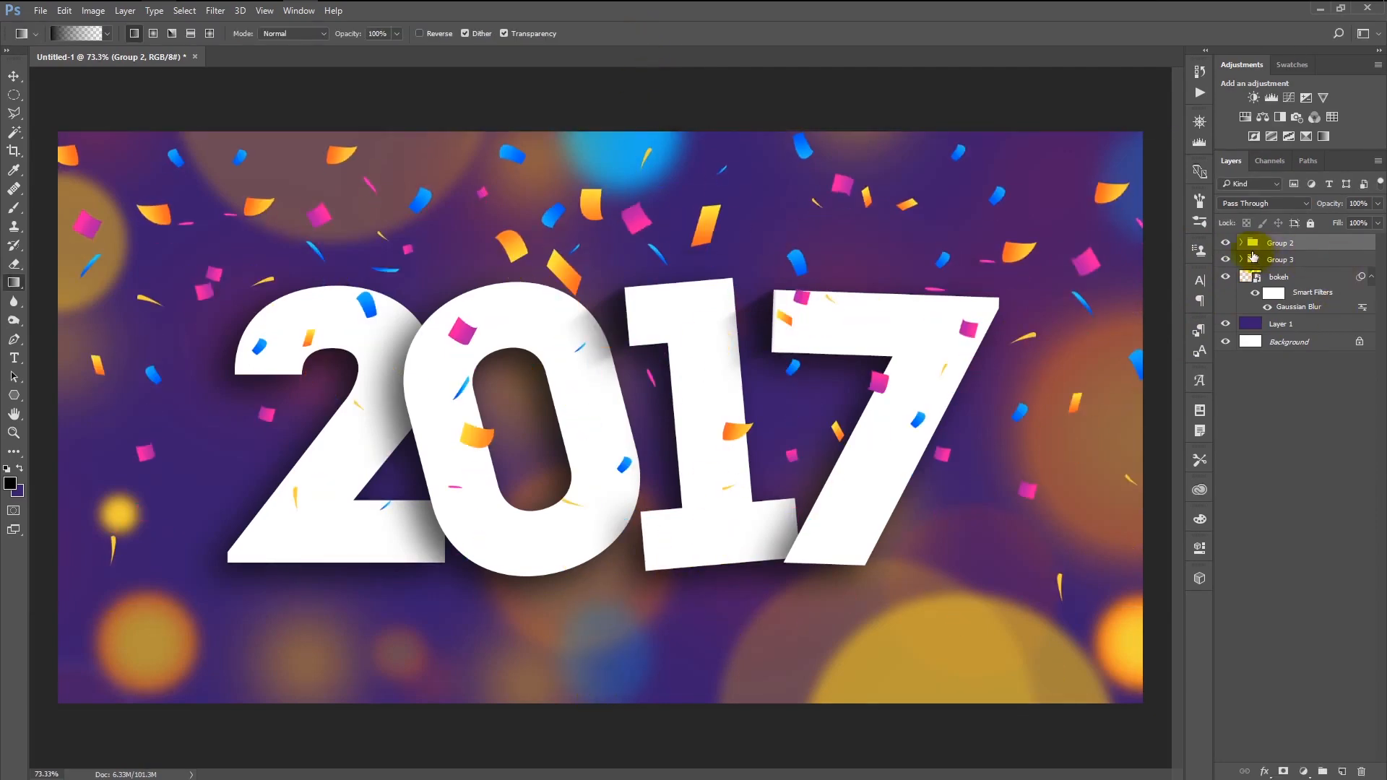
# Enlarge the Group 1 confetti subgroup inside Group 2 and add a layer mask to it.
pyautogui.click(1241, 242)
pyautogui.click(1296, 291)
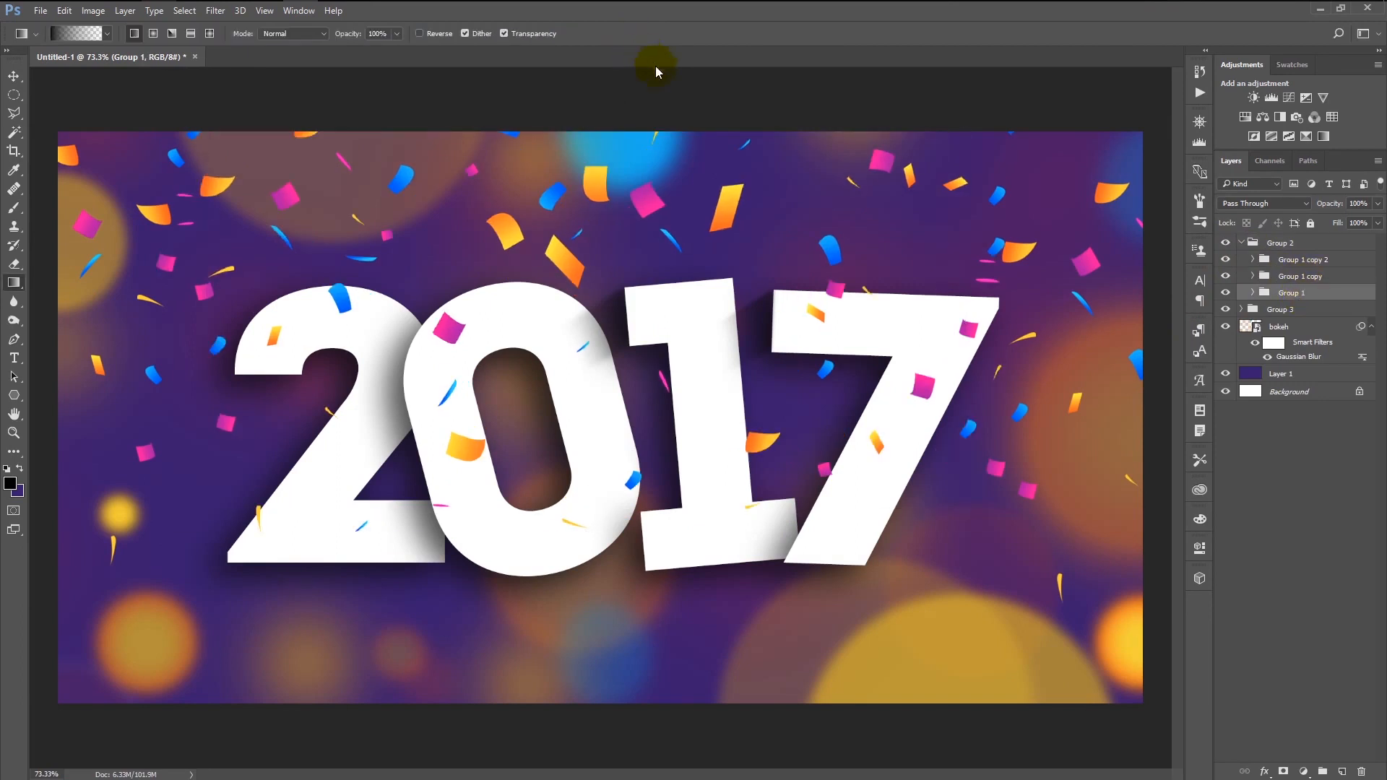
pyautogui.click(1290, 774)
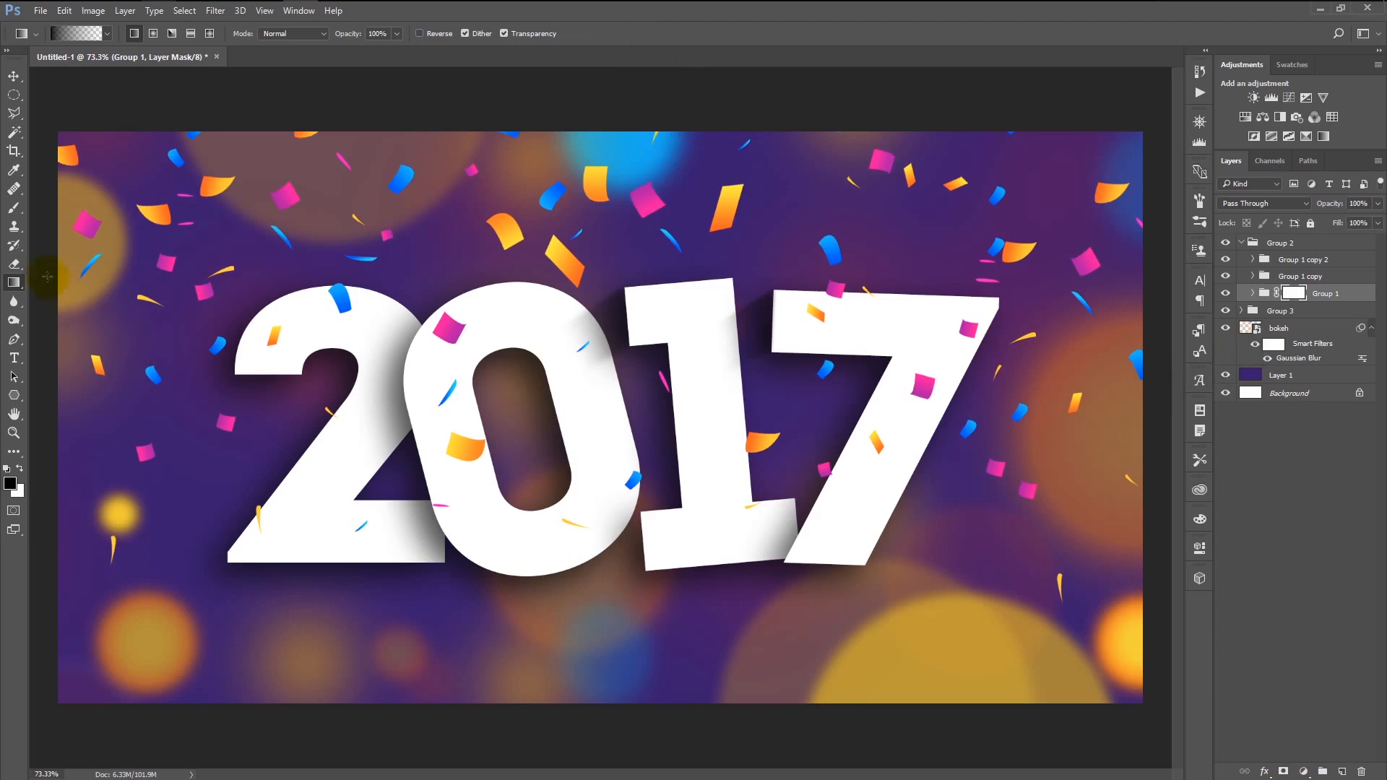
# Paint soft black on the Group 1 mask to hide or fade confetti over the "1", the "7" stem, the lower "2" and above the "0".
pyautogui.click(14, 208)
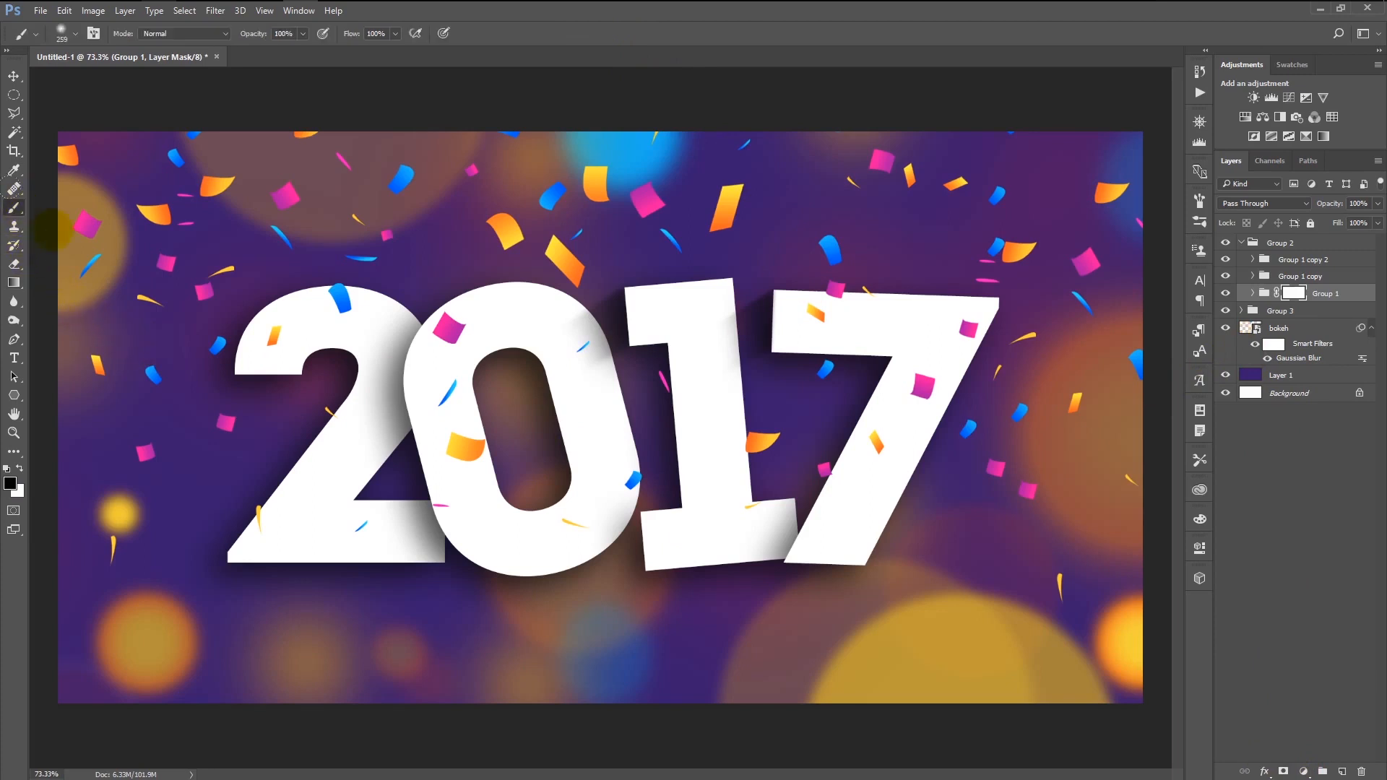
pyautogui.moveTo(460, 365); pyautogui.dragTo(466, 366)
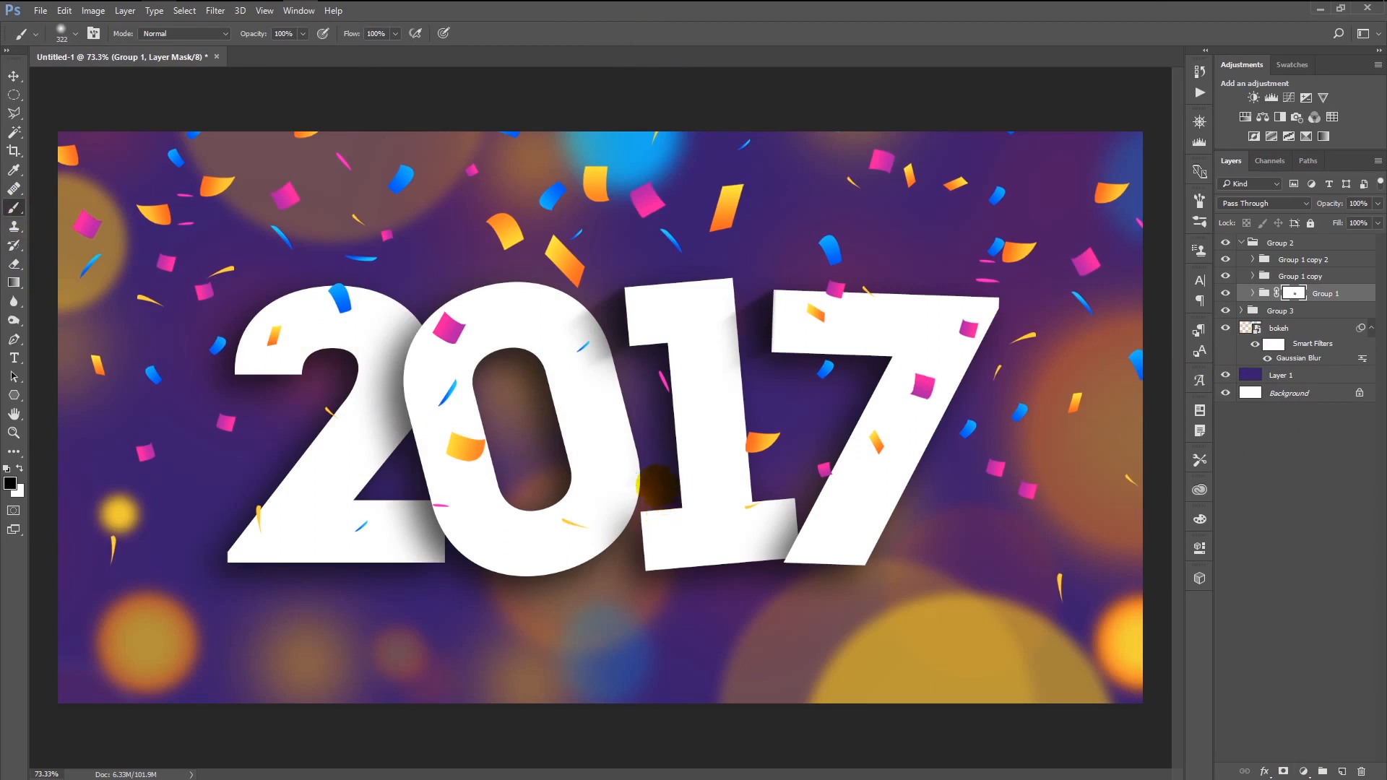
pyautogui.click(714, 458)
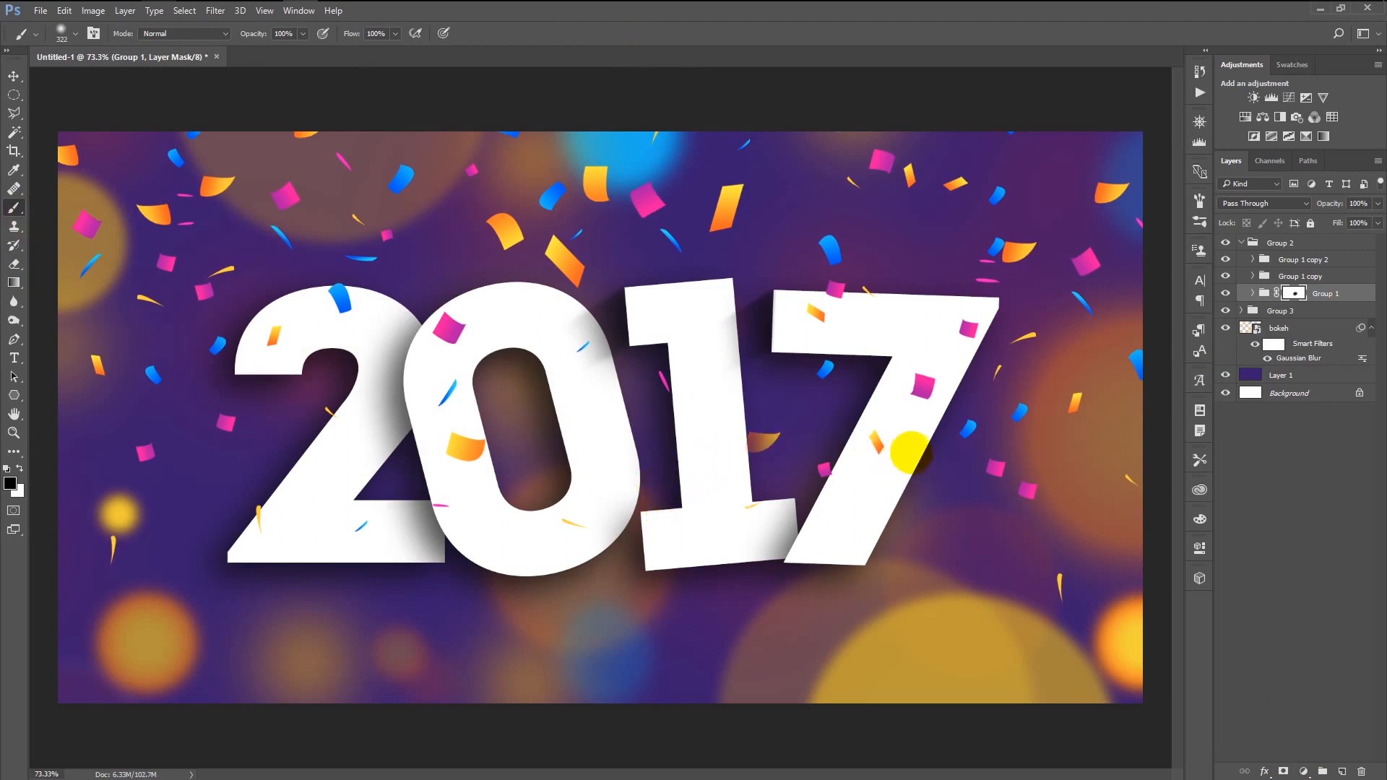
pyautogui.click(953, 383)
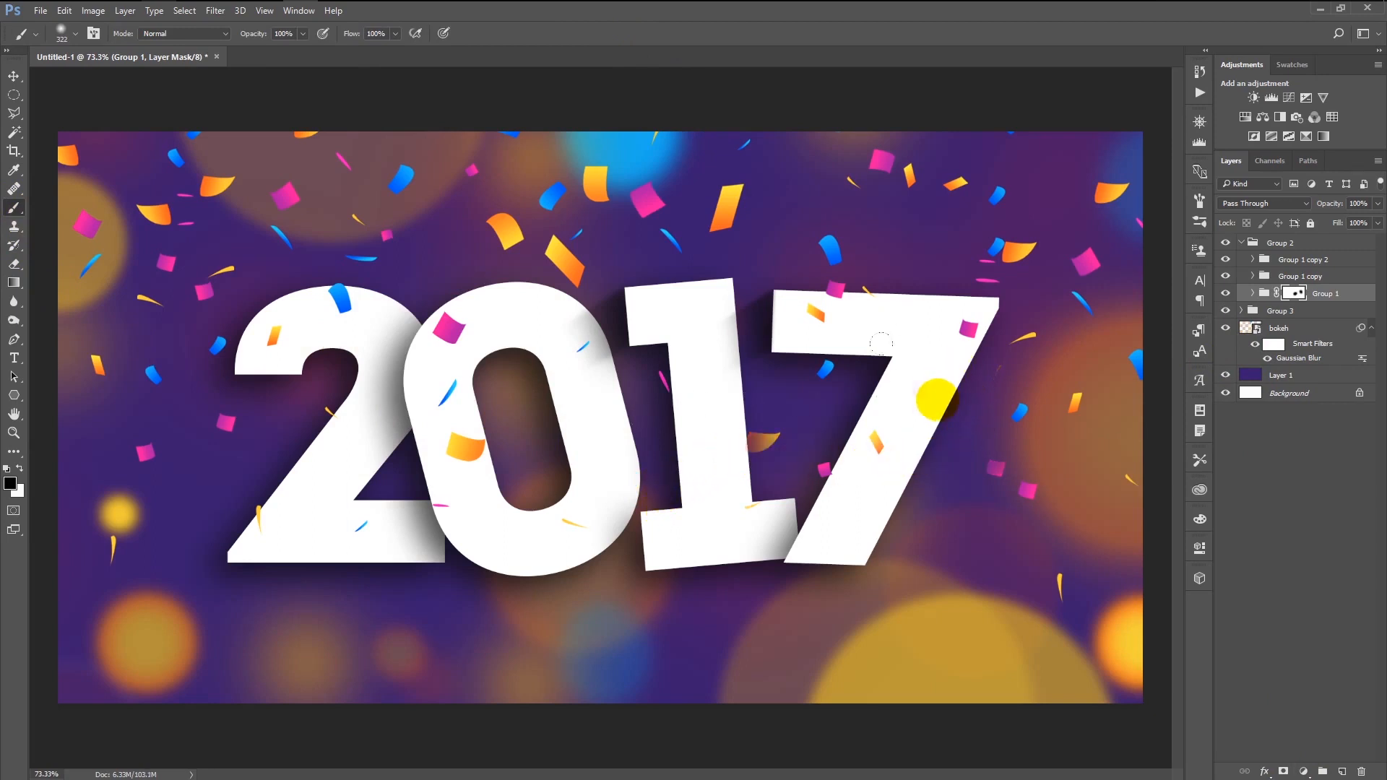
pyautogui.click(896, 450)
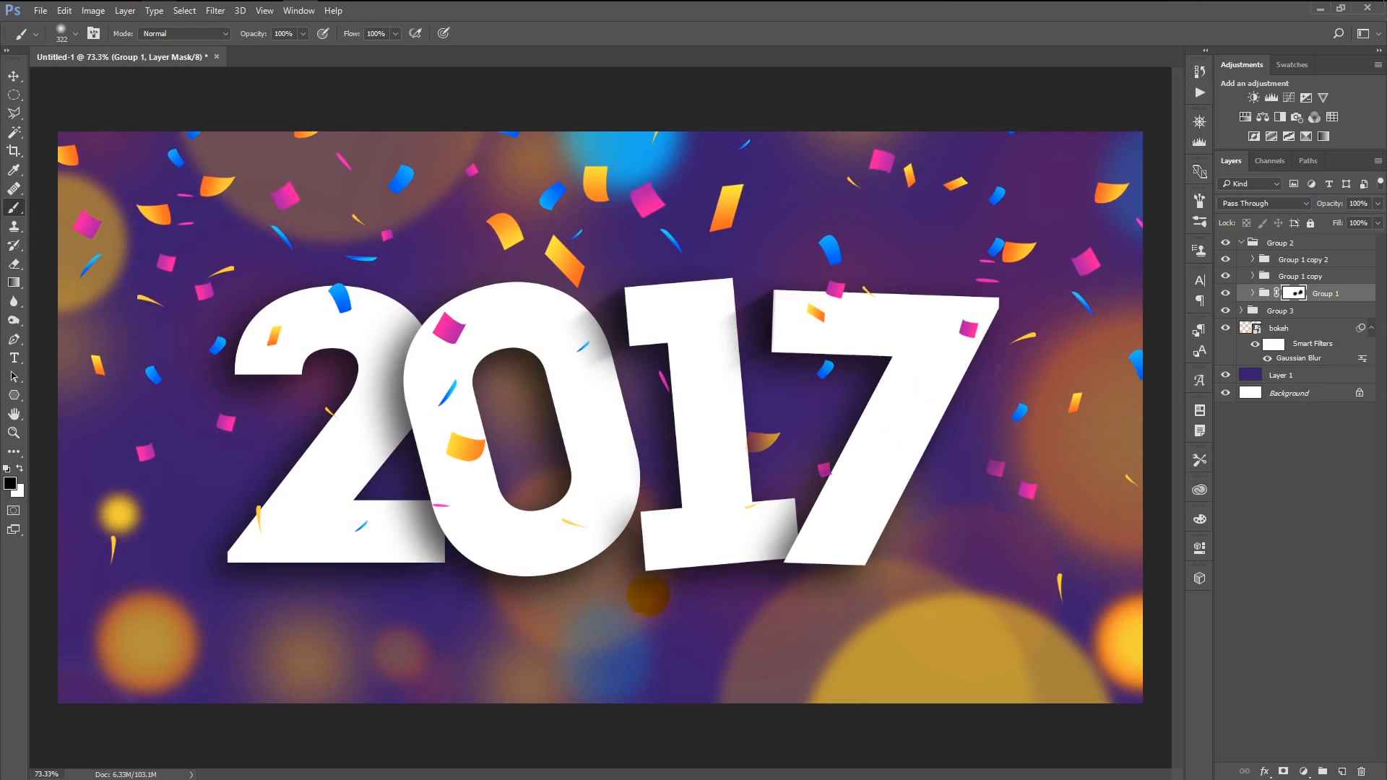
pyautogui.click(344, 468)
pyautogui.moveTo(570, 284); pyautogui.dragTo(526, 284)
pyautogui.click(578, 284)
pyautogui.click(576, 339)
# Duplicate an unmasked confetti subgroup to the top of Group 2 and flip the copy vertically.
pyautogui.click(1275, 312)
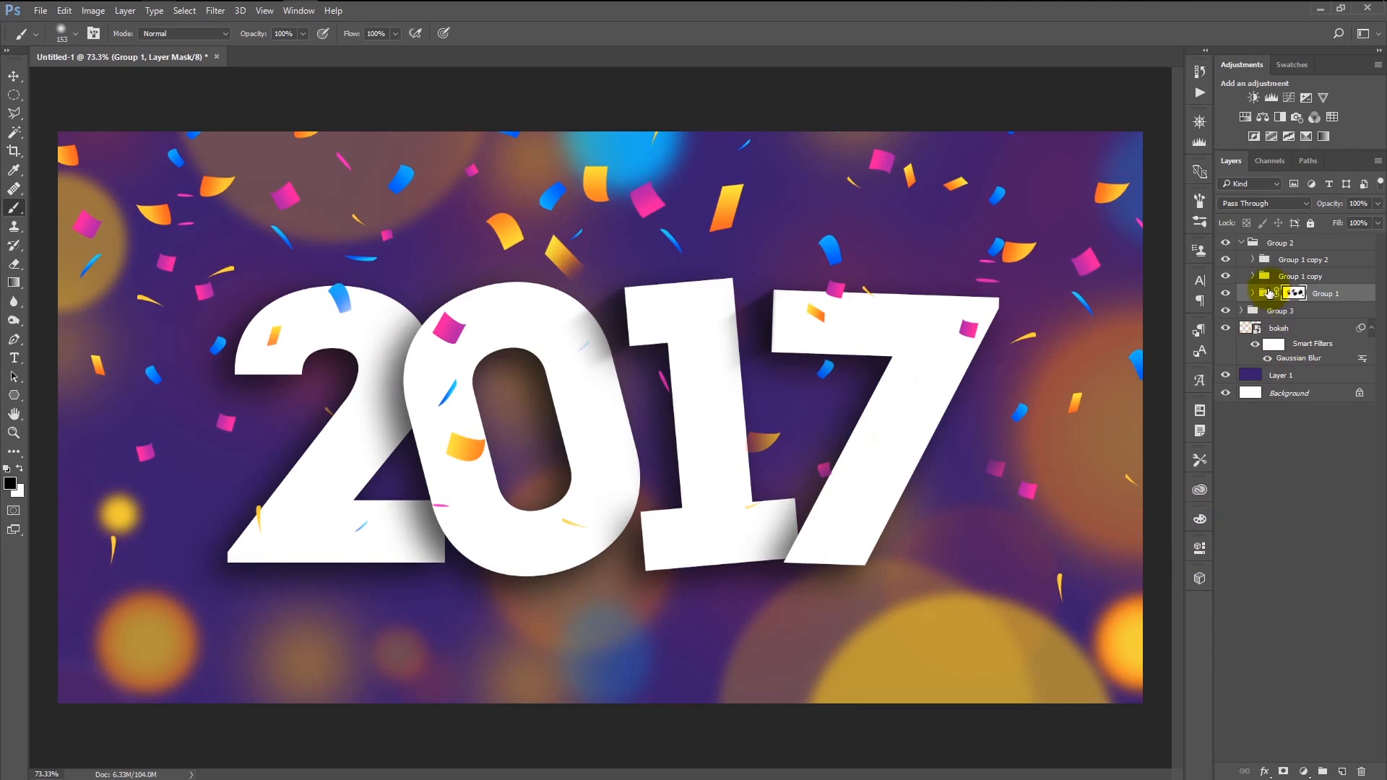
pyautogui.moveTo(1270, 303); pyautogui.dragTo(1345, 264)
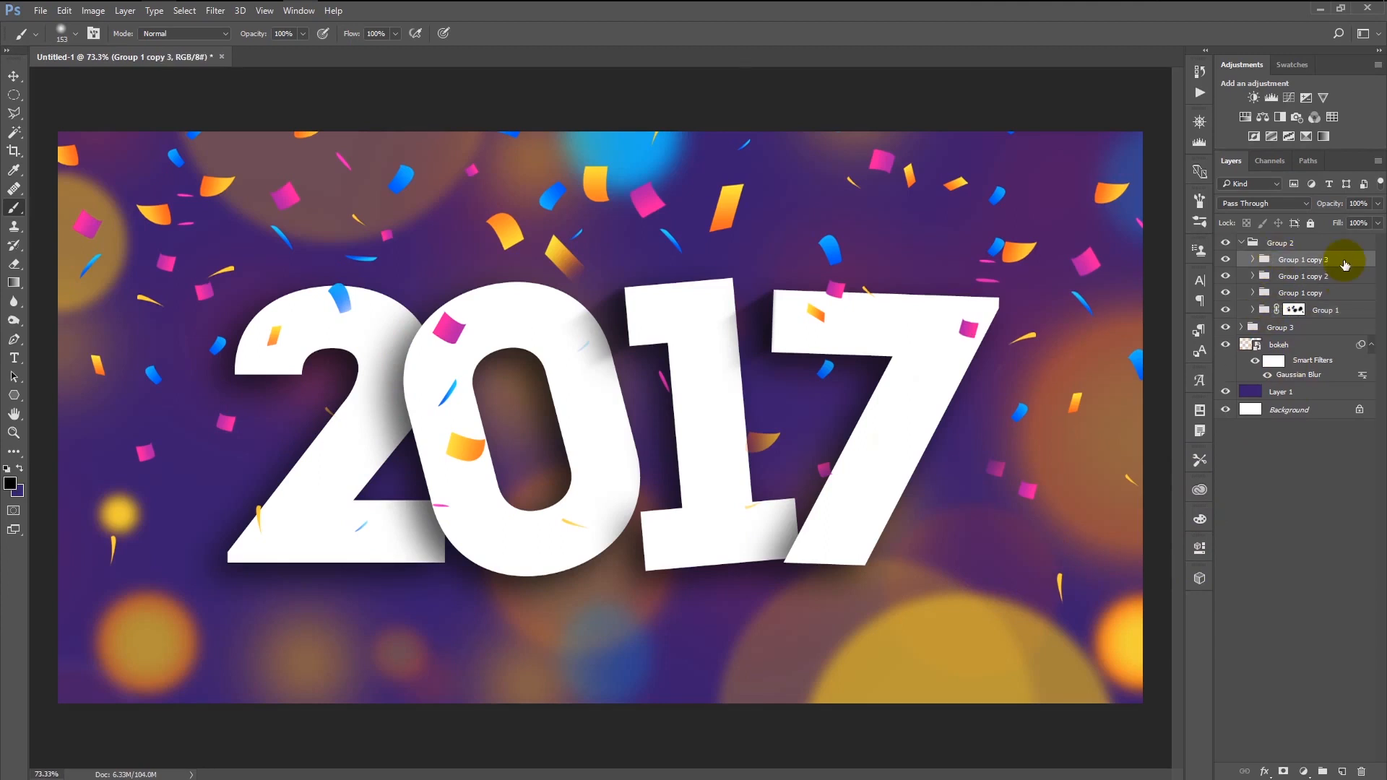
pyautogui.hotkey('ctrl', 't')
pyautogui.moveTo(1043, 455); pyautogui.dragTo(311, 771)
pyautogui.rightClick(697, 670)
pyautogui.click(718, 661)
# Scale the flipped confetti copy to about 140% and place it across the lower canvas, beneath the numerals.
pyautogui.moveTo(778, 638); pyautogui.dragTo(726, 646)
pyautogui.moveTo(960, 560); pyautogui.dragTo(1132, 475)
pyautogui.moveTo(991, 601); pyautogui.dragTo(983, 698)
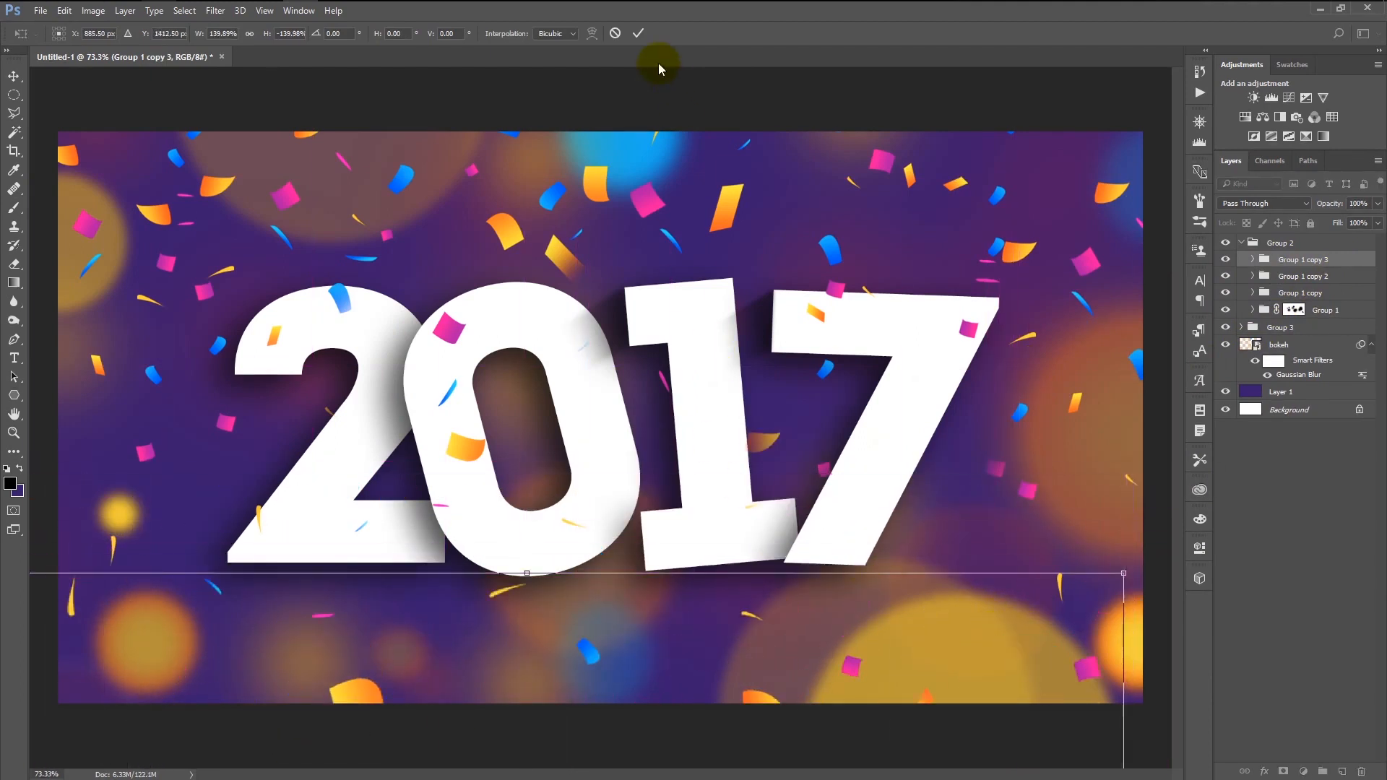
pyautogui.click(639, 33)
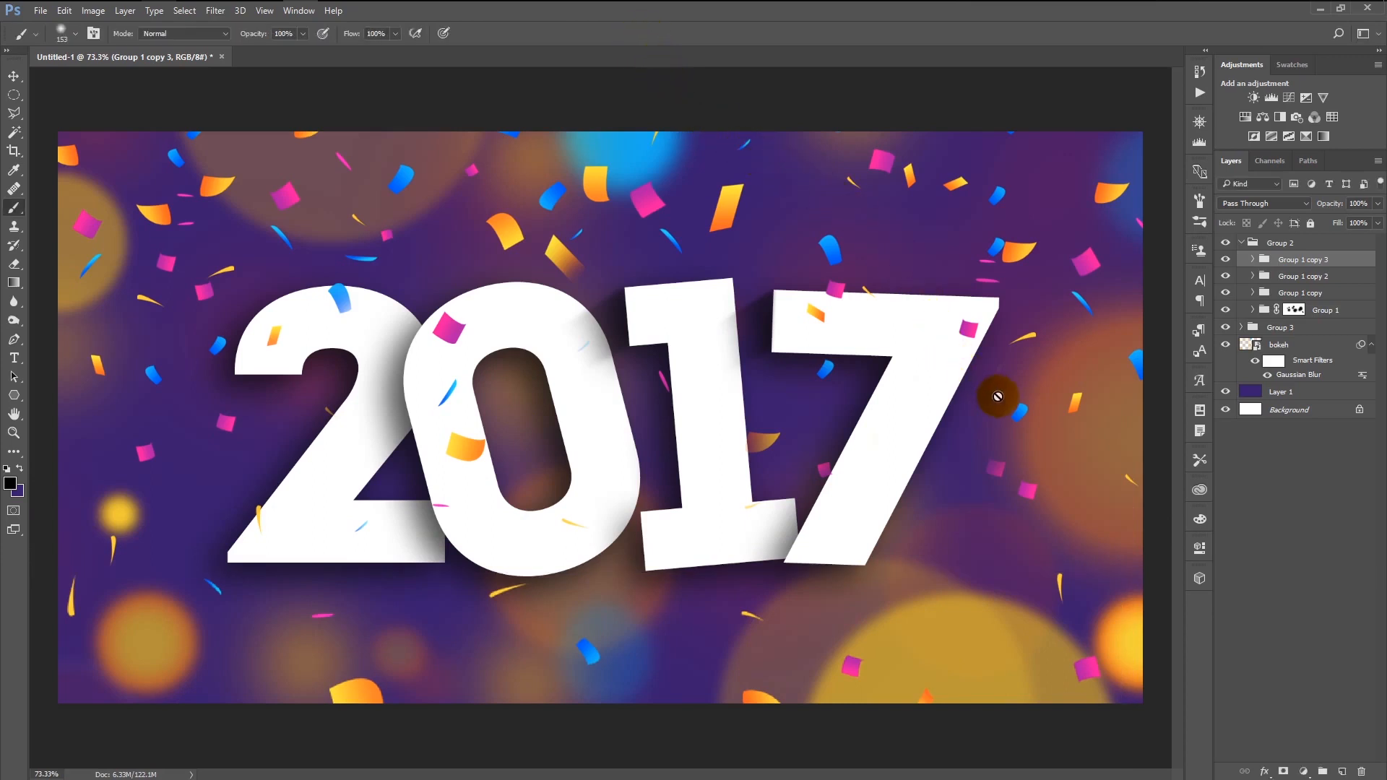
# Duplicate the small blue confetti streak from the canvas's left side onto the upper right corner of the "1", scaled to about 72% by 75%.
pyautogui.keyDown('alt'); pyautogui.scroll(-2, 792, 401); pyautogui.keyUp('alt')
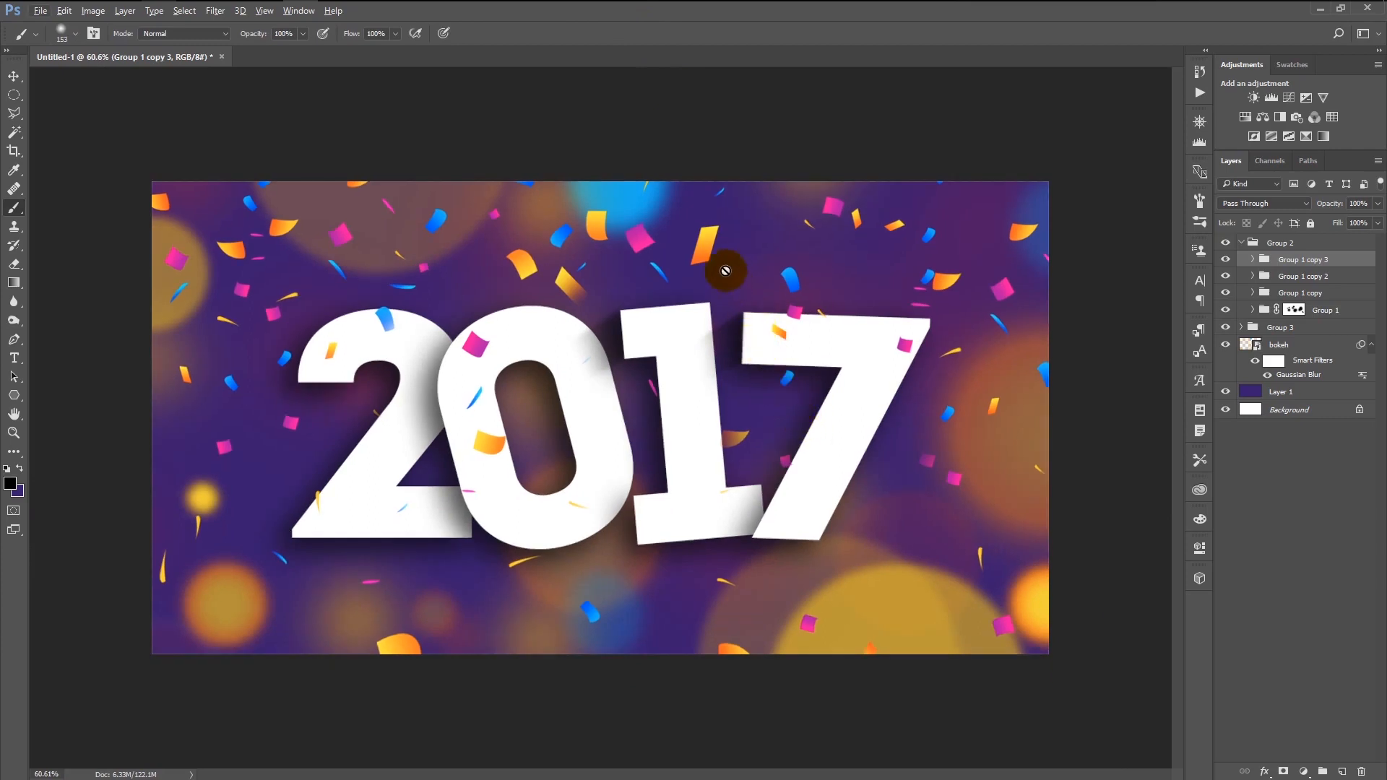
pyautogui.press('v')
pyautogui.click(706, 244)
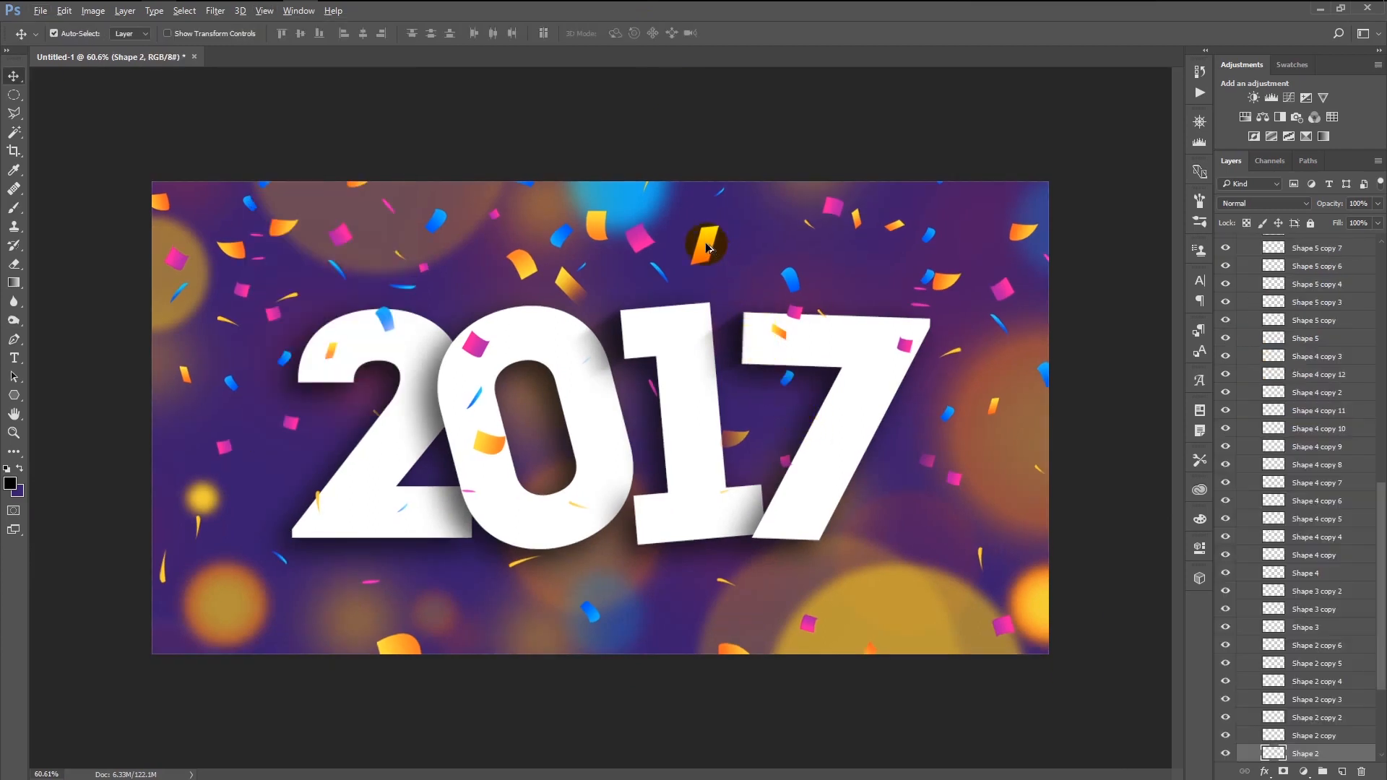
pyautogui.moveTo(178, 294); pyautogui.dragTo(715, 312)
pyautogui.hotkey('ctrl', 't')
pyautogui.moveTo(726, 302); pyautogui.dragTo(721, 308)
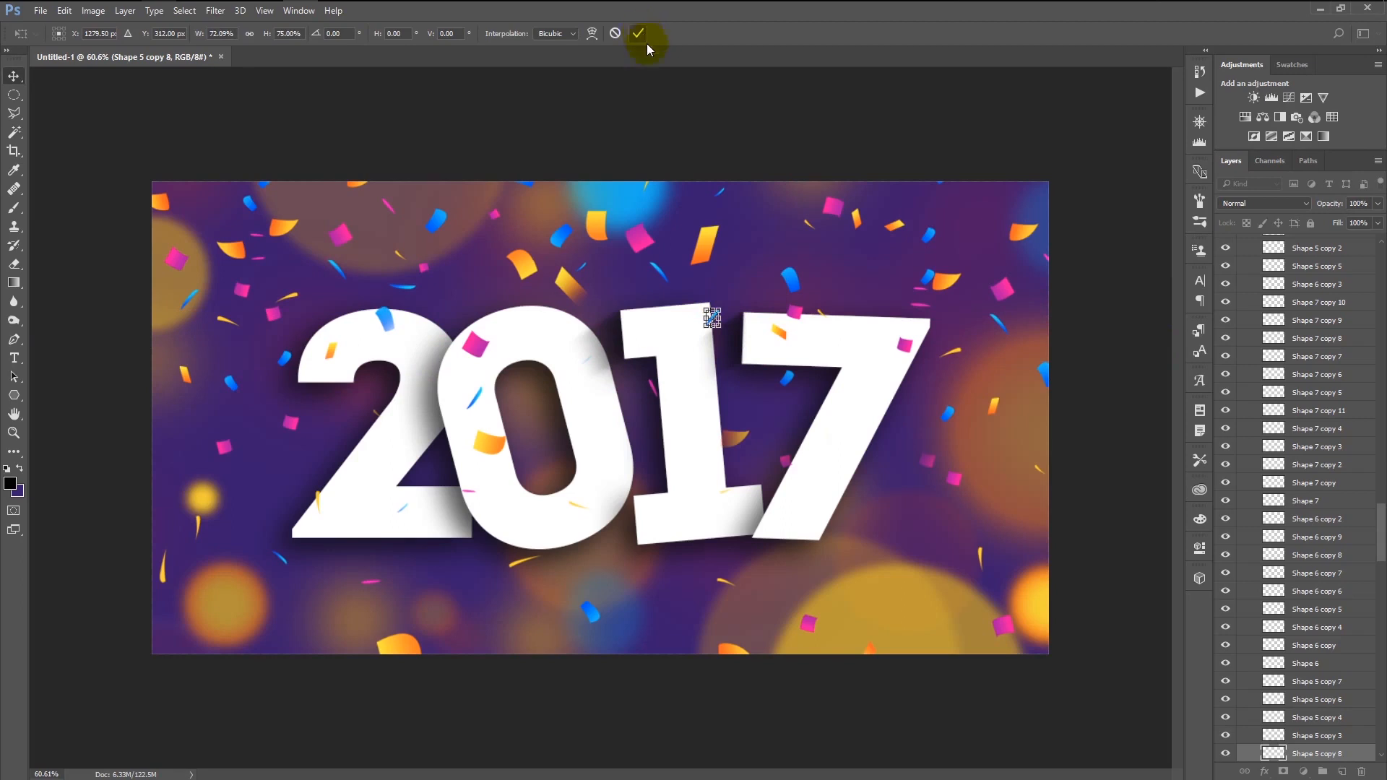
pyautogui.click(643, 35)
# Place copies of an orange confetti piece on the "1" base, a pink square on its stem, and another orange piece on the lower "7".
pyautogui.moveTo(491, 448); pyautogui.dragTo(670, 518)
pyautogui.moveTo(908, 347); pyautogui.dragTo(669, 442)
pyautogui.moveTo(1023, 232); pyautogui.dragTo(841, 492)
# Collapse the confetti Group 2 and deselect all layers.
pyautogui.scroll(3, 1322, 404)
pyautogui.scroll(6, 1322, 405)
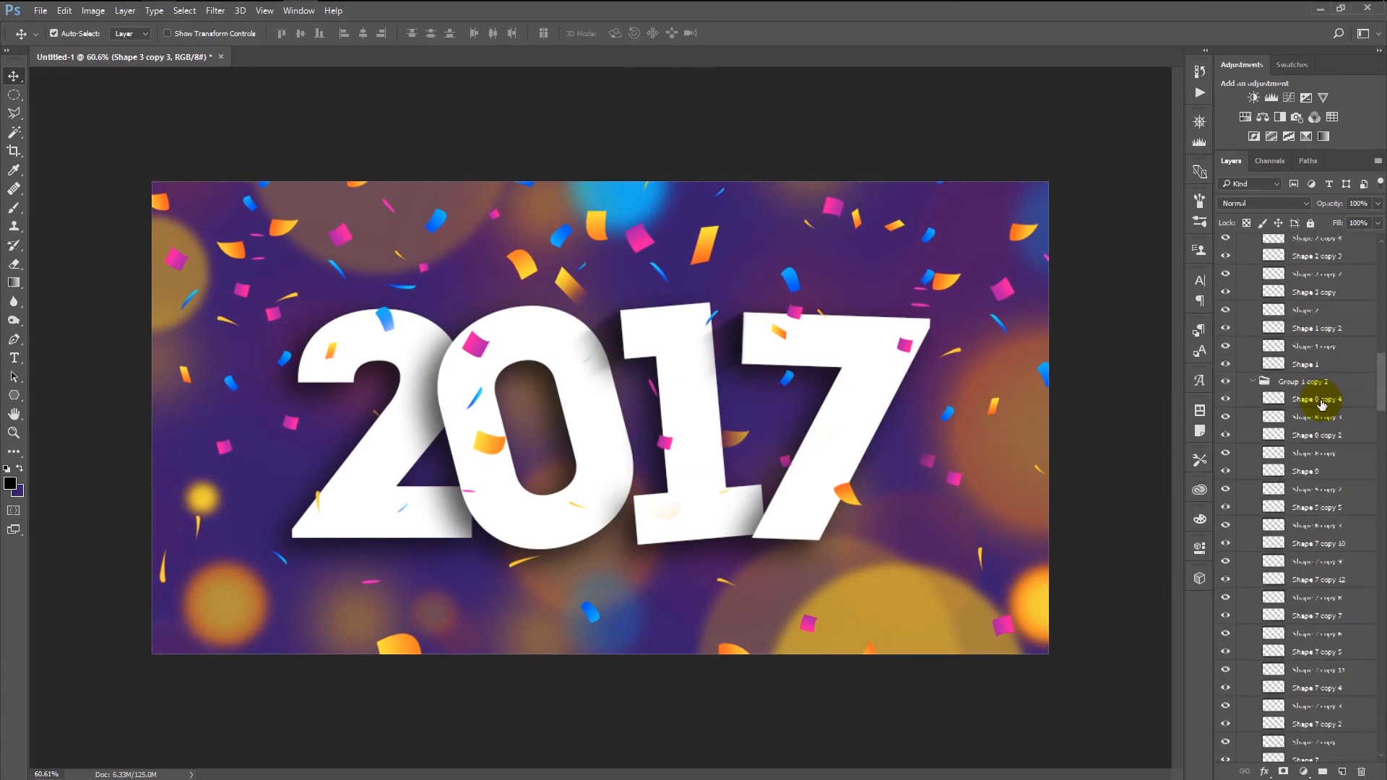
pyautogui.click(1243, 244)
pyautogui.click(1285, 411)
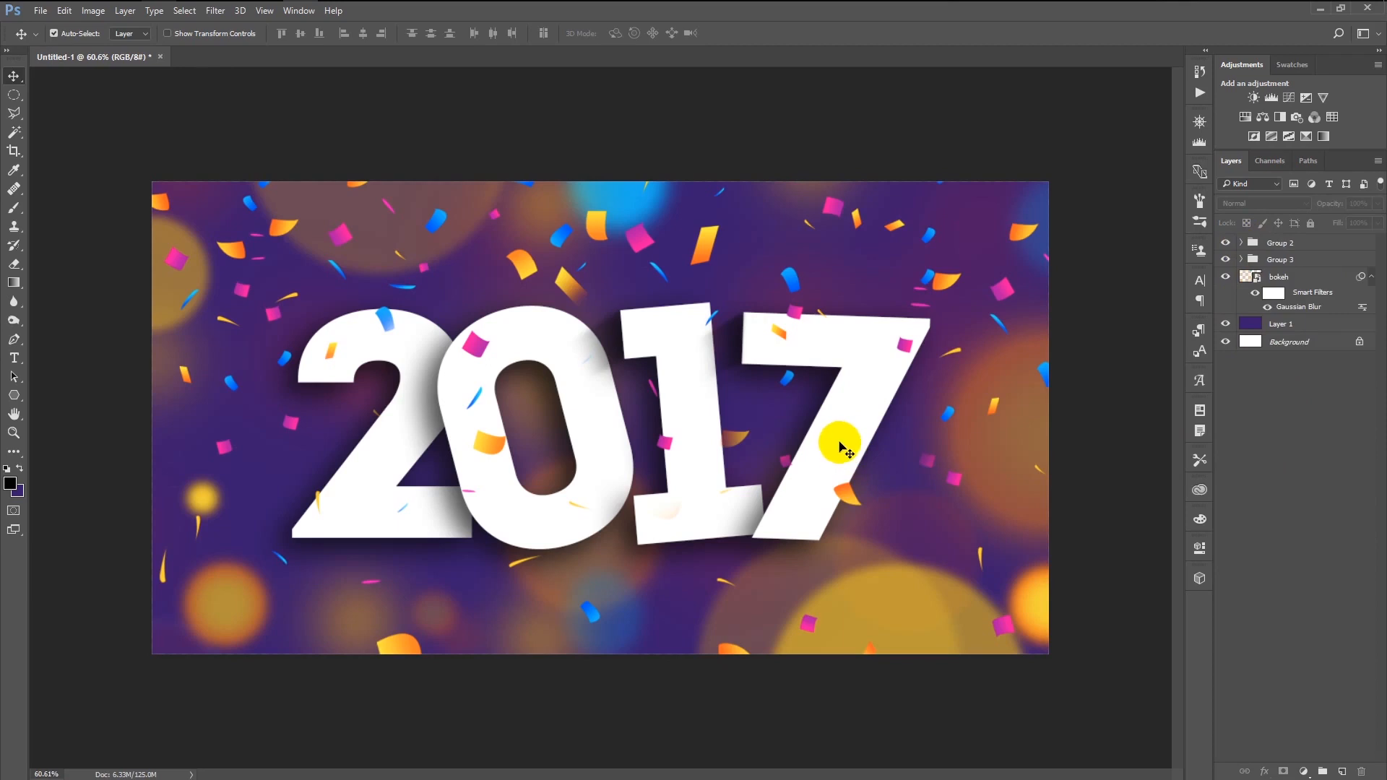
pyautogui.click(952, 480)
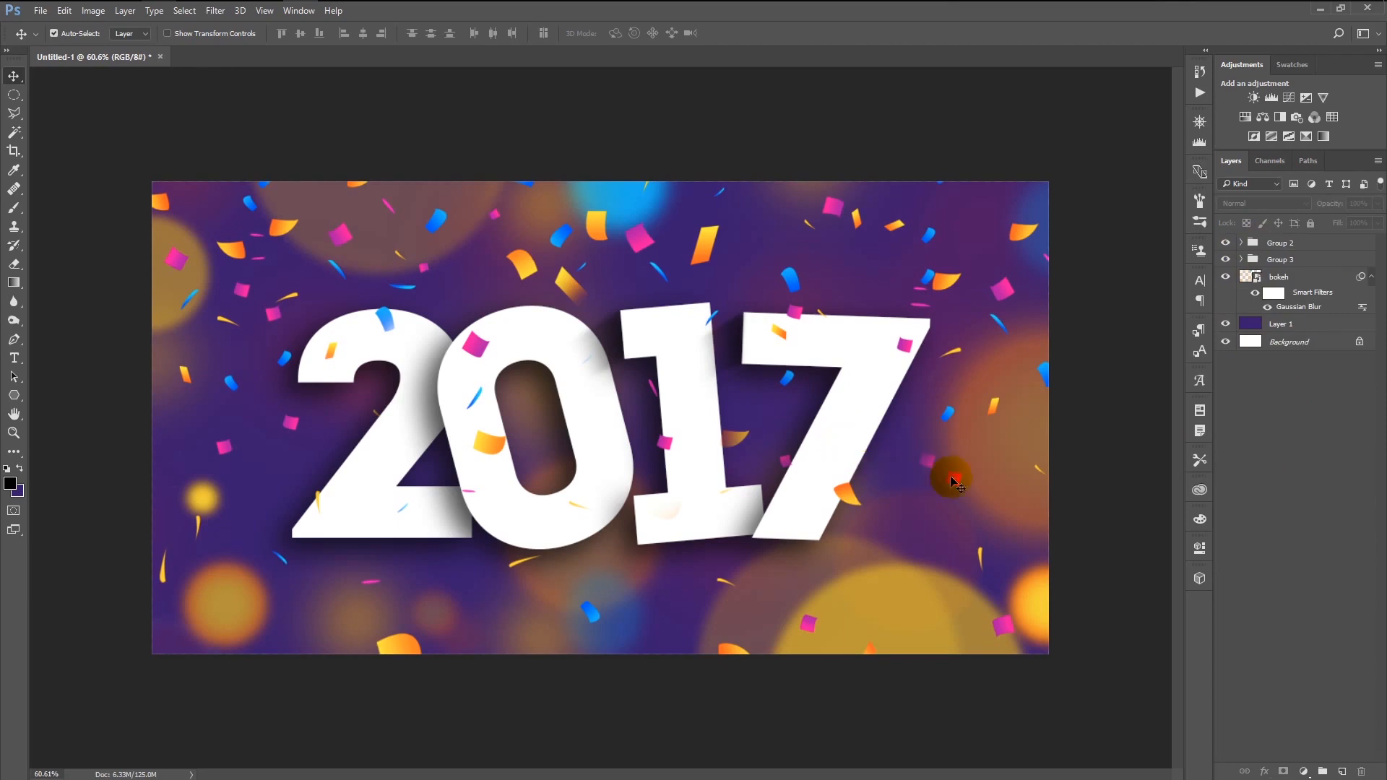